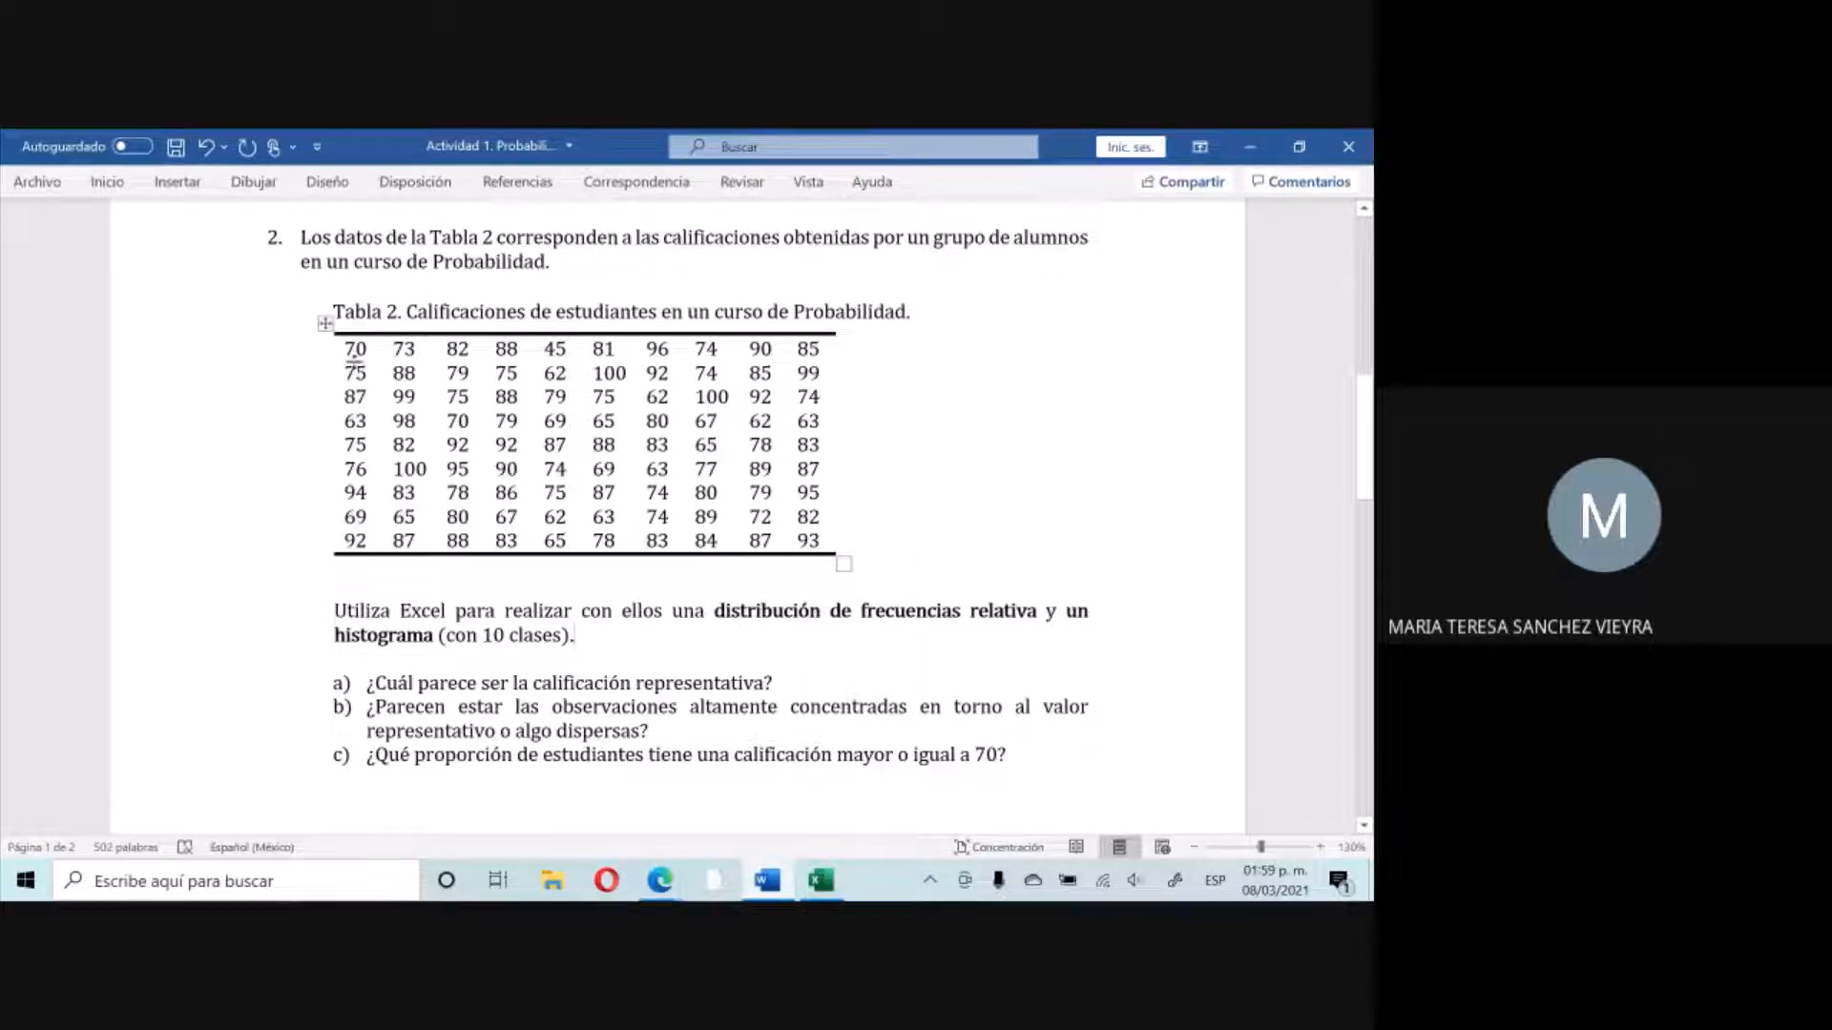
# Copy all the grades in Tabla 2 of the Word document into Excel sheet Hoja4 from cell A1, using the destination formatting.
pyautogui.moveTo(349, 349); pyautogui.dragTo(808, 544)
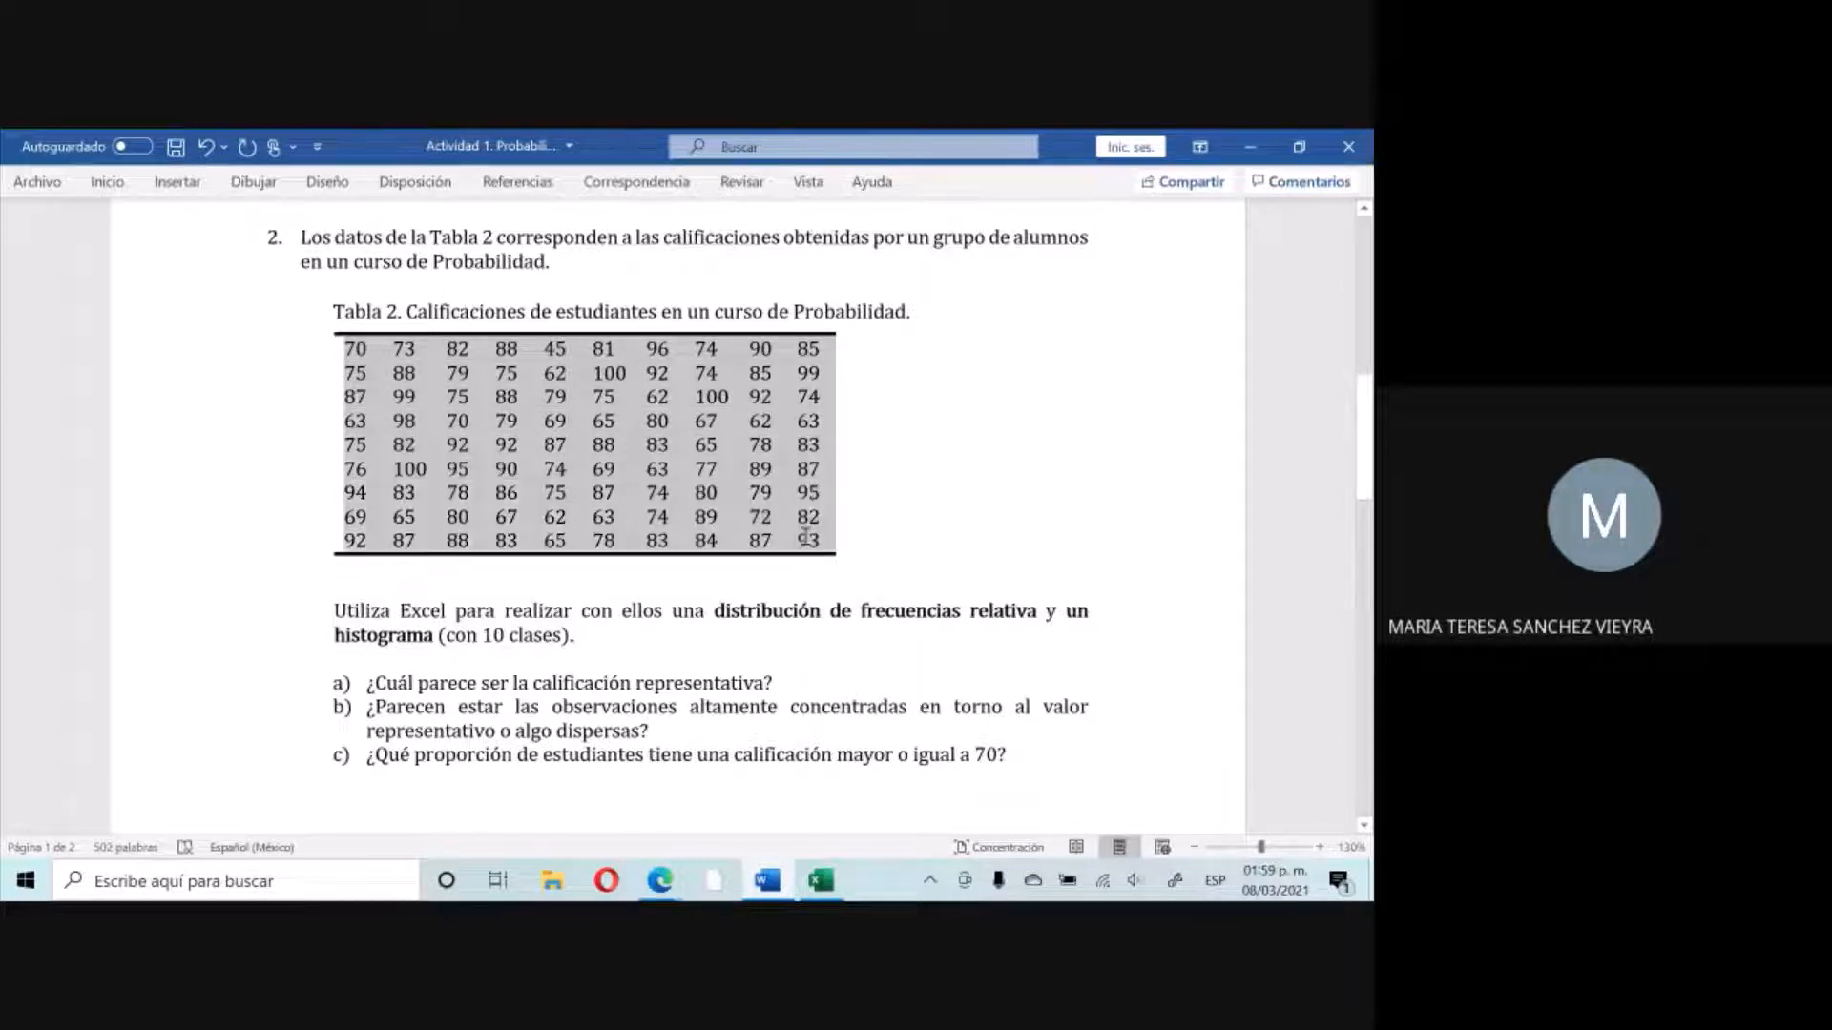
pyautogui.click(822, 881)
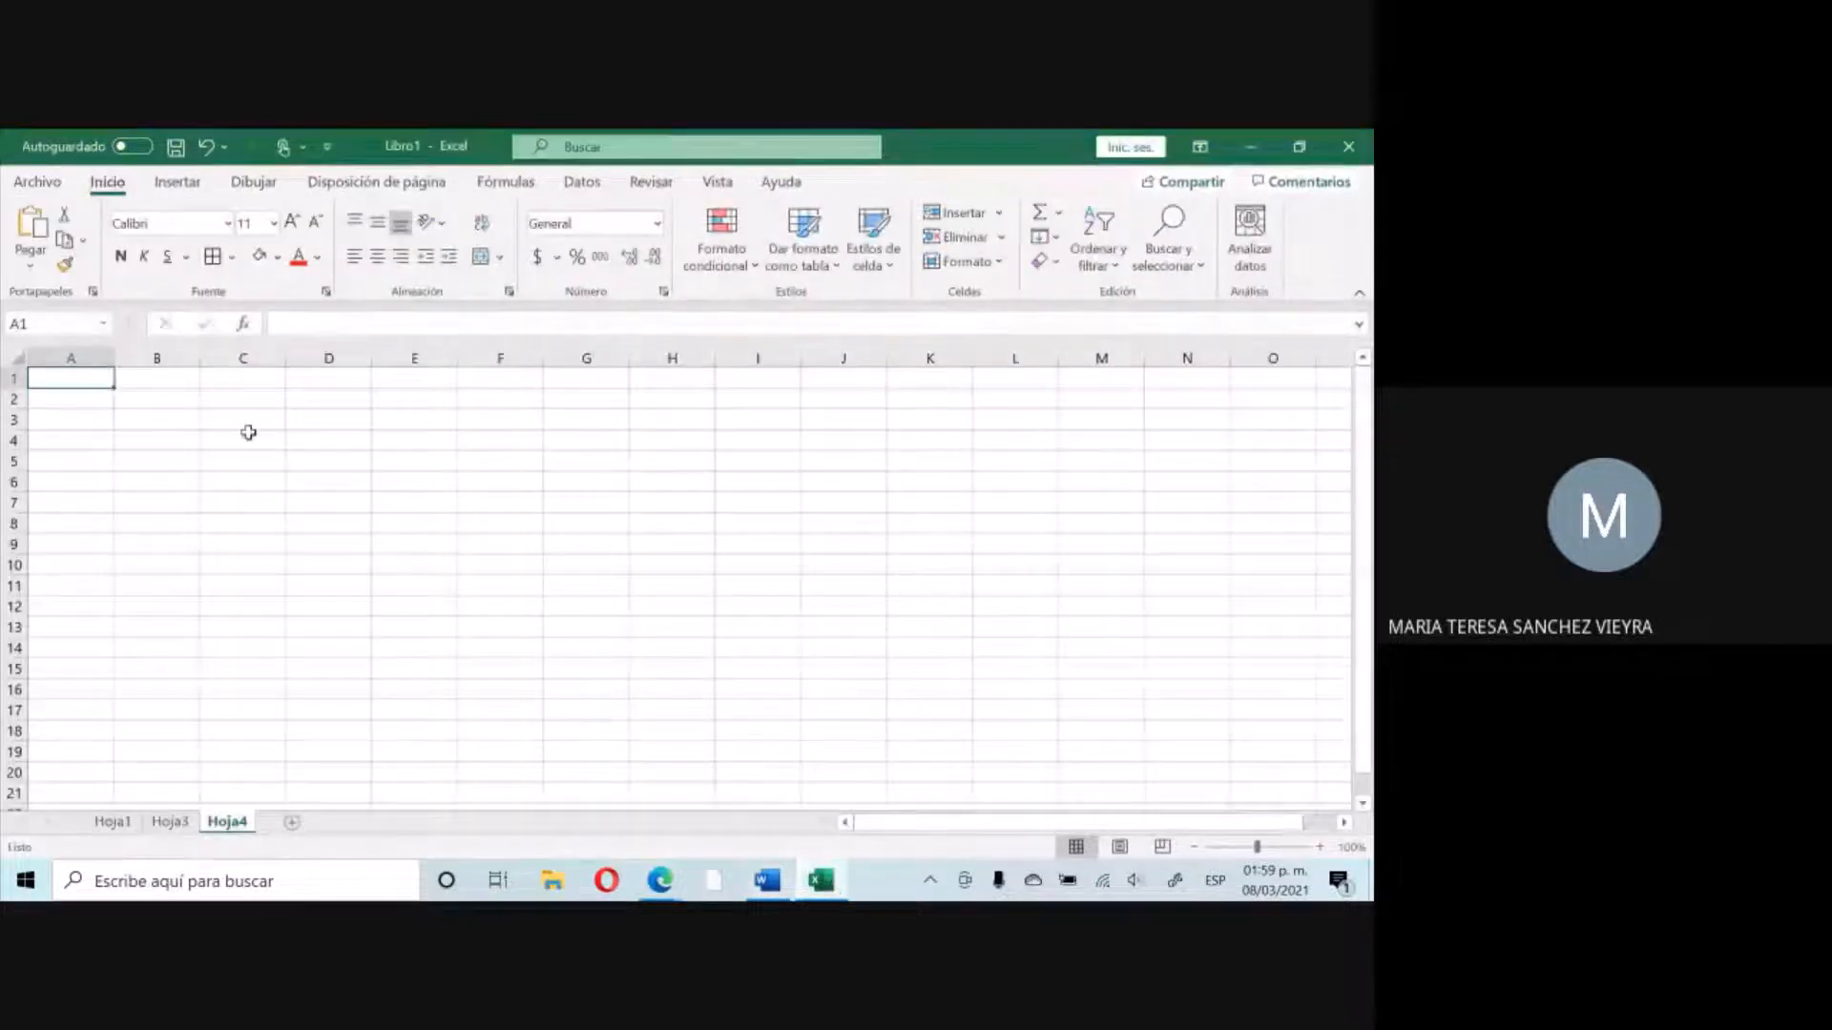
pyautogui.hotkey('ctrl', 'v')
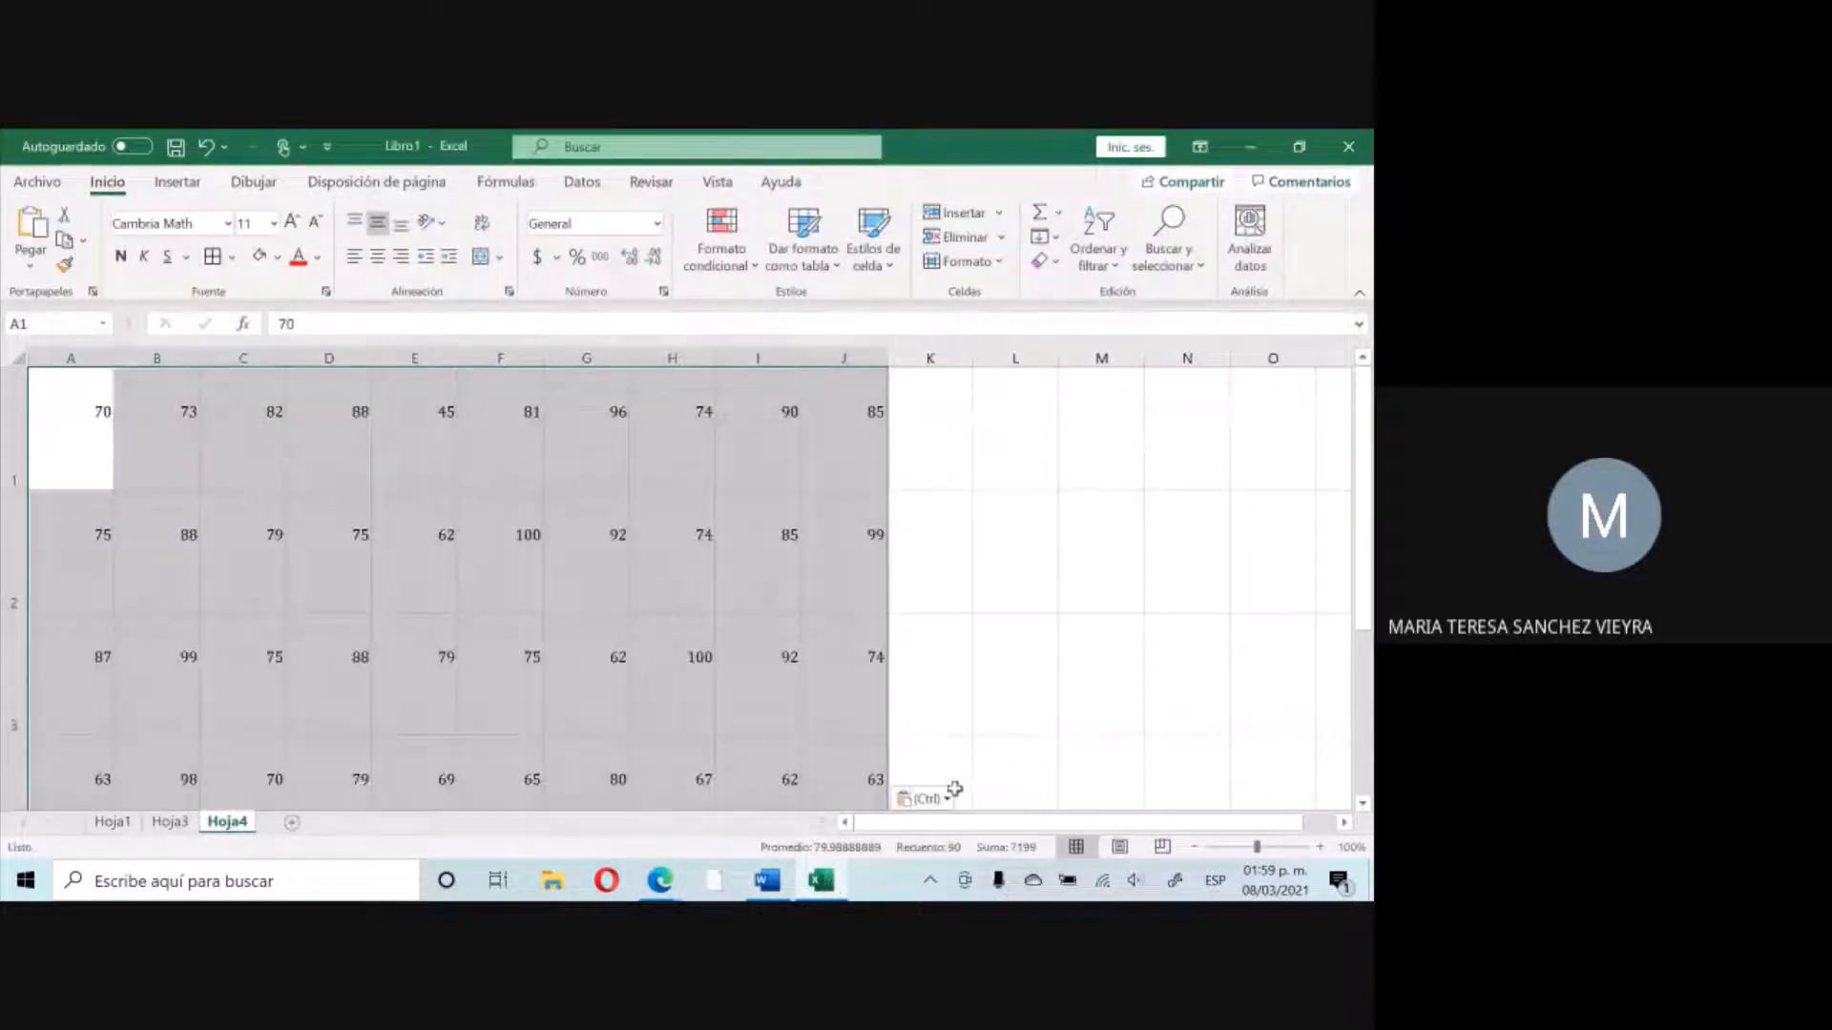
pyautogui.click(930, 798)
pyautogui.click(938, 767)
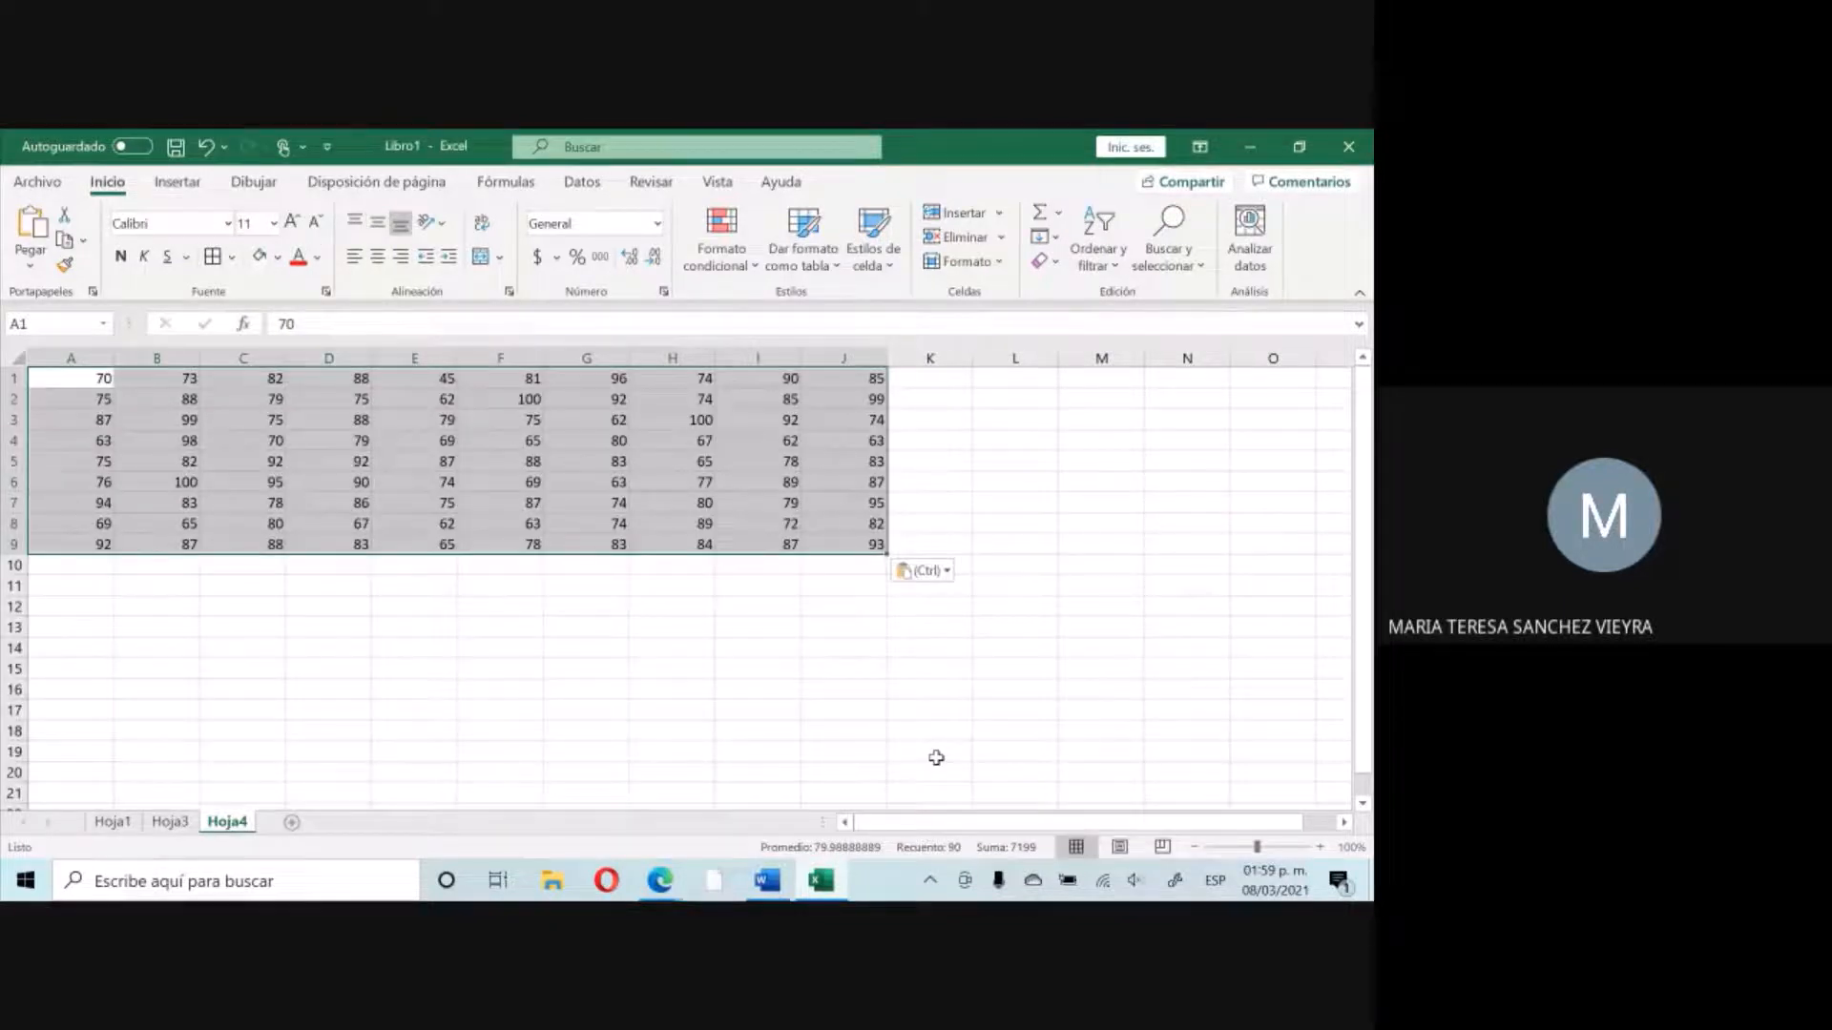
# Label cell A11 below the grade data as "Cantidad de clases".
pyautogui.click(103, 584)
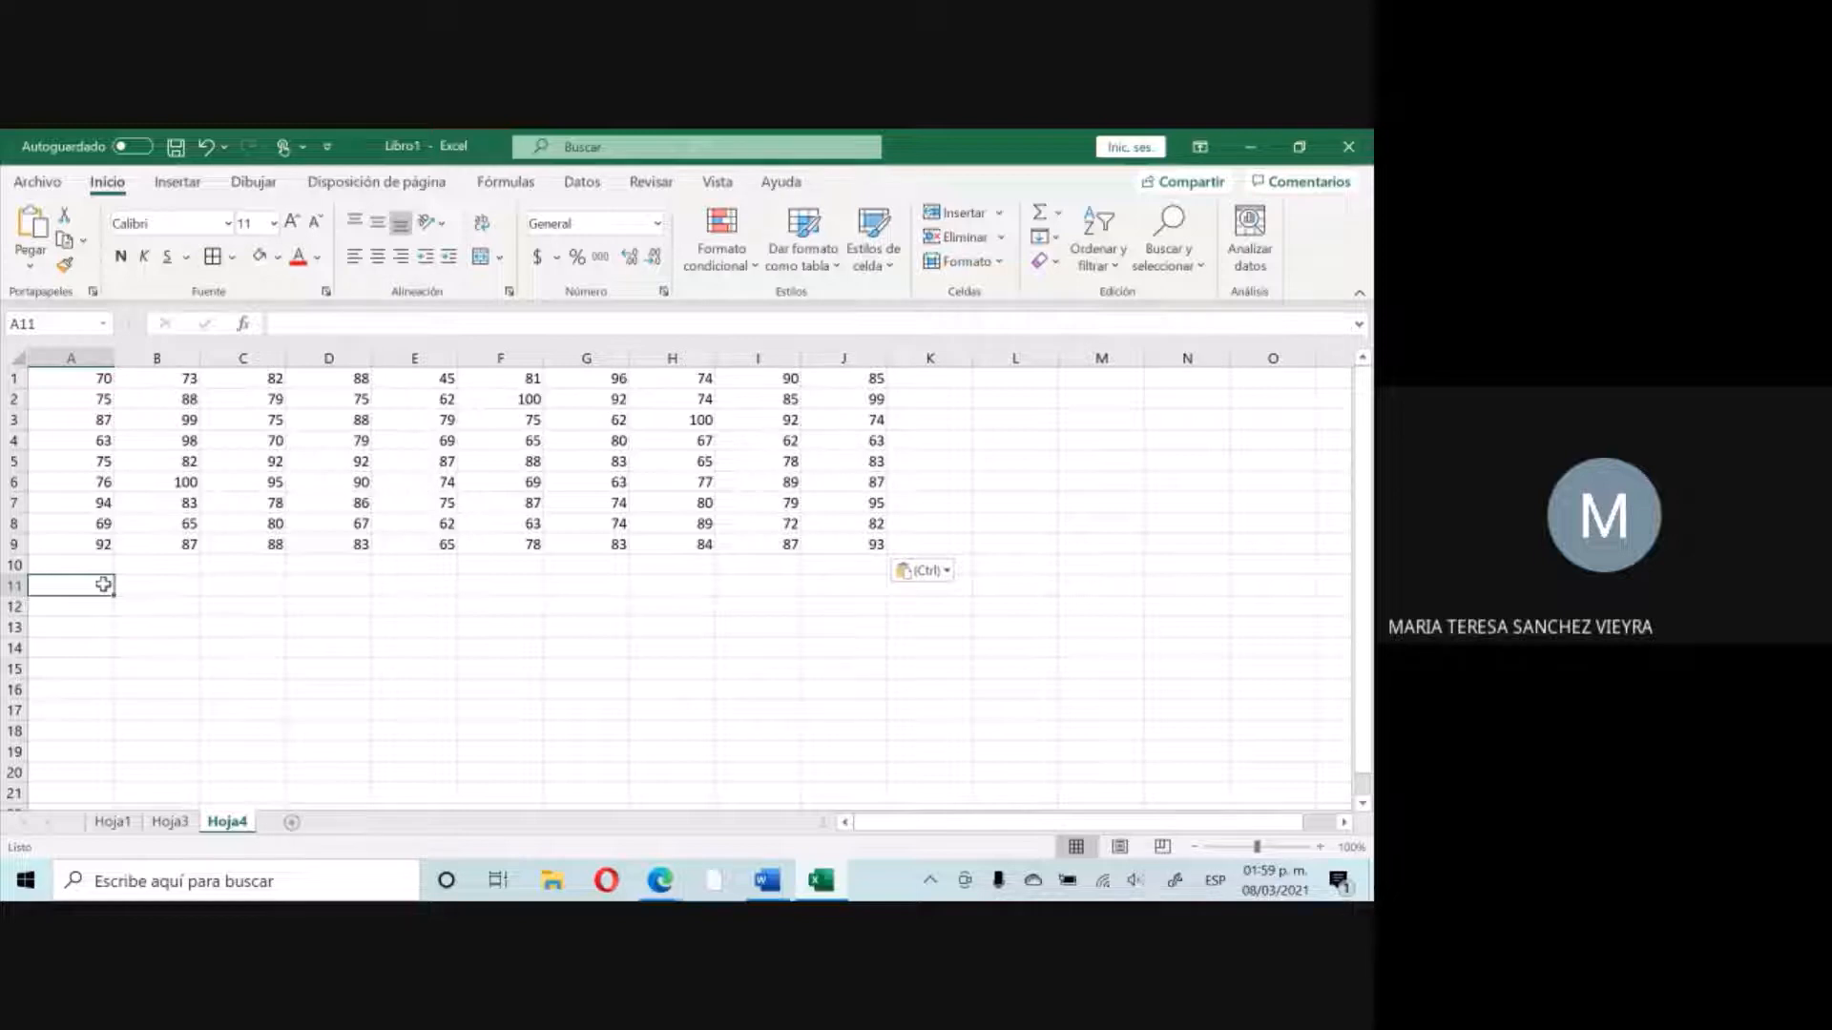
pyautogui.write('Cantidad')
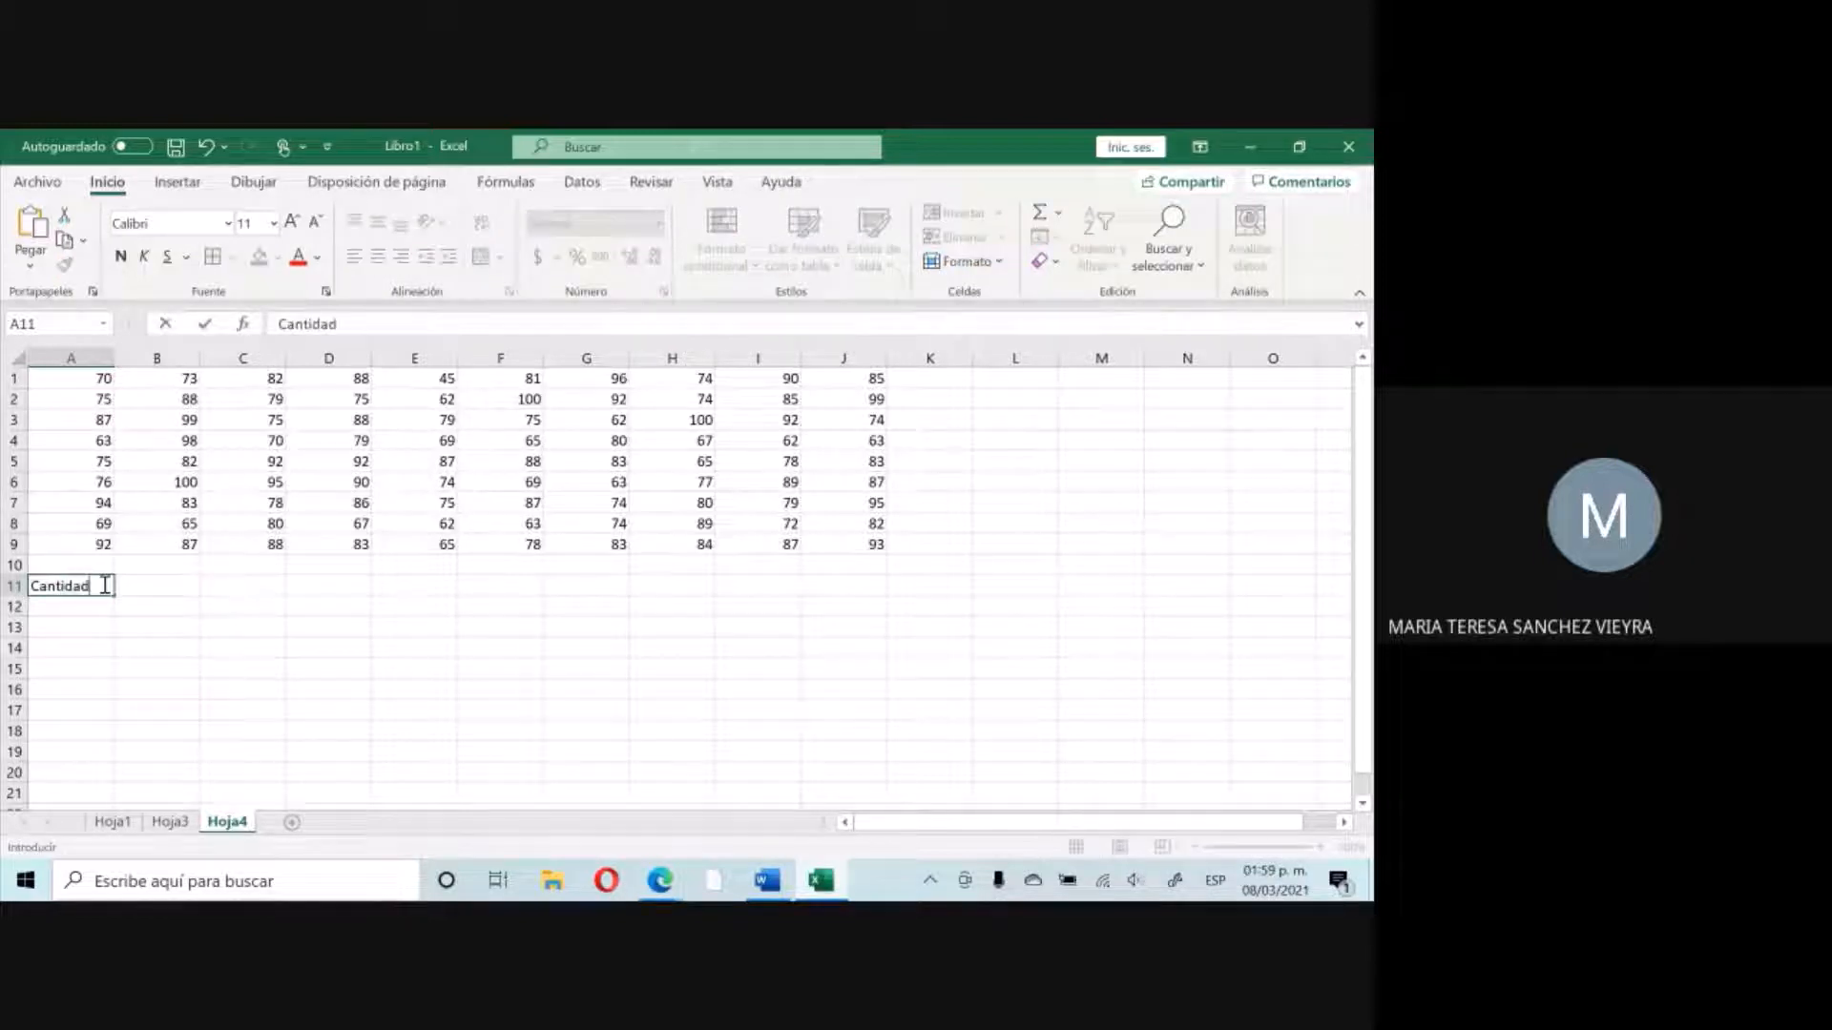
pyautogui.write(' de clases')
pyautogui.press('Tab')
pyautogui.press('Tab')
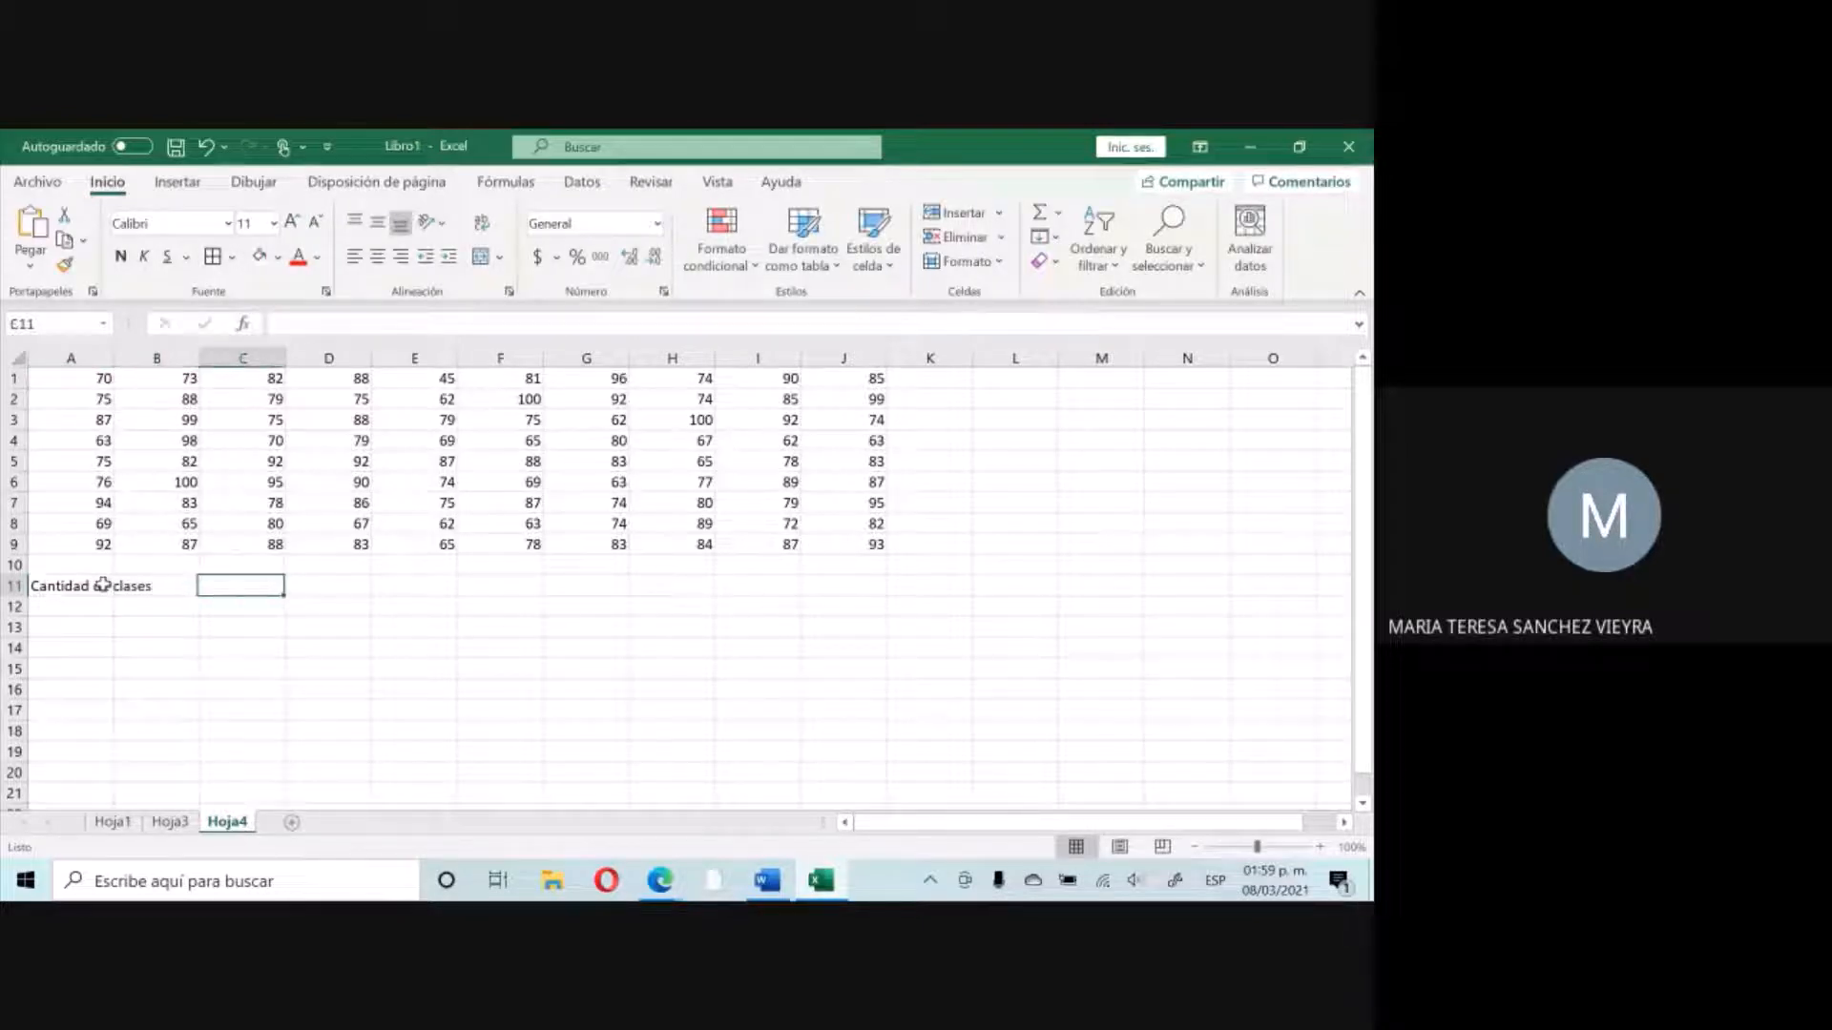
# Calculate the number of classes in C11 with the square root formula =RAIZ(90).
pyautogui.write('=')
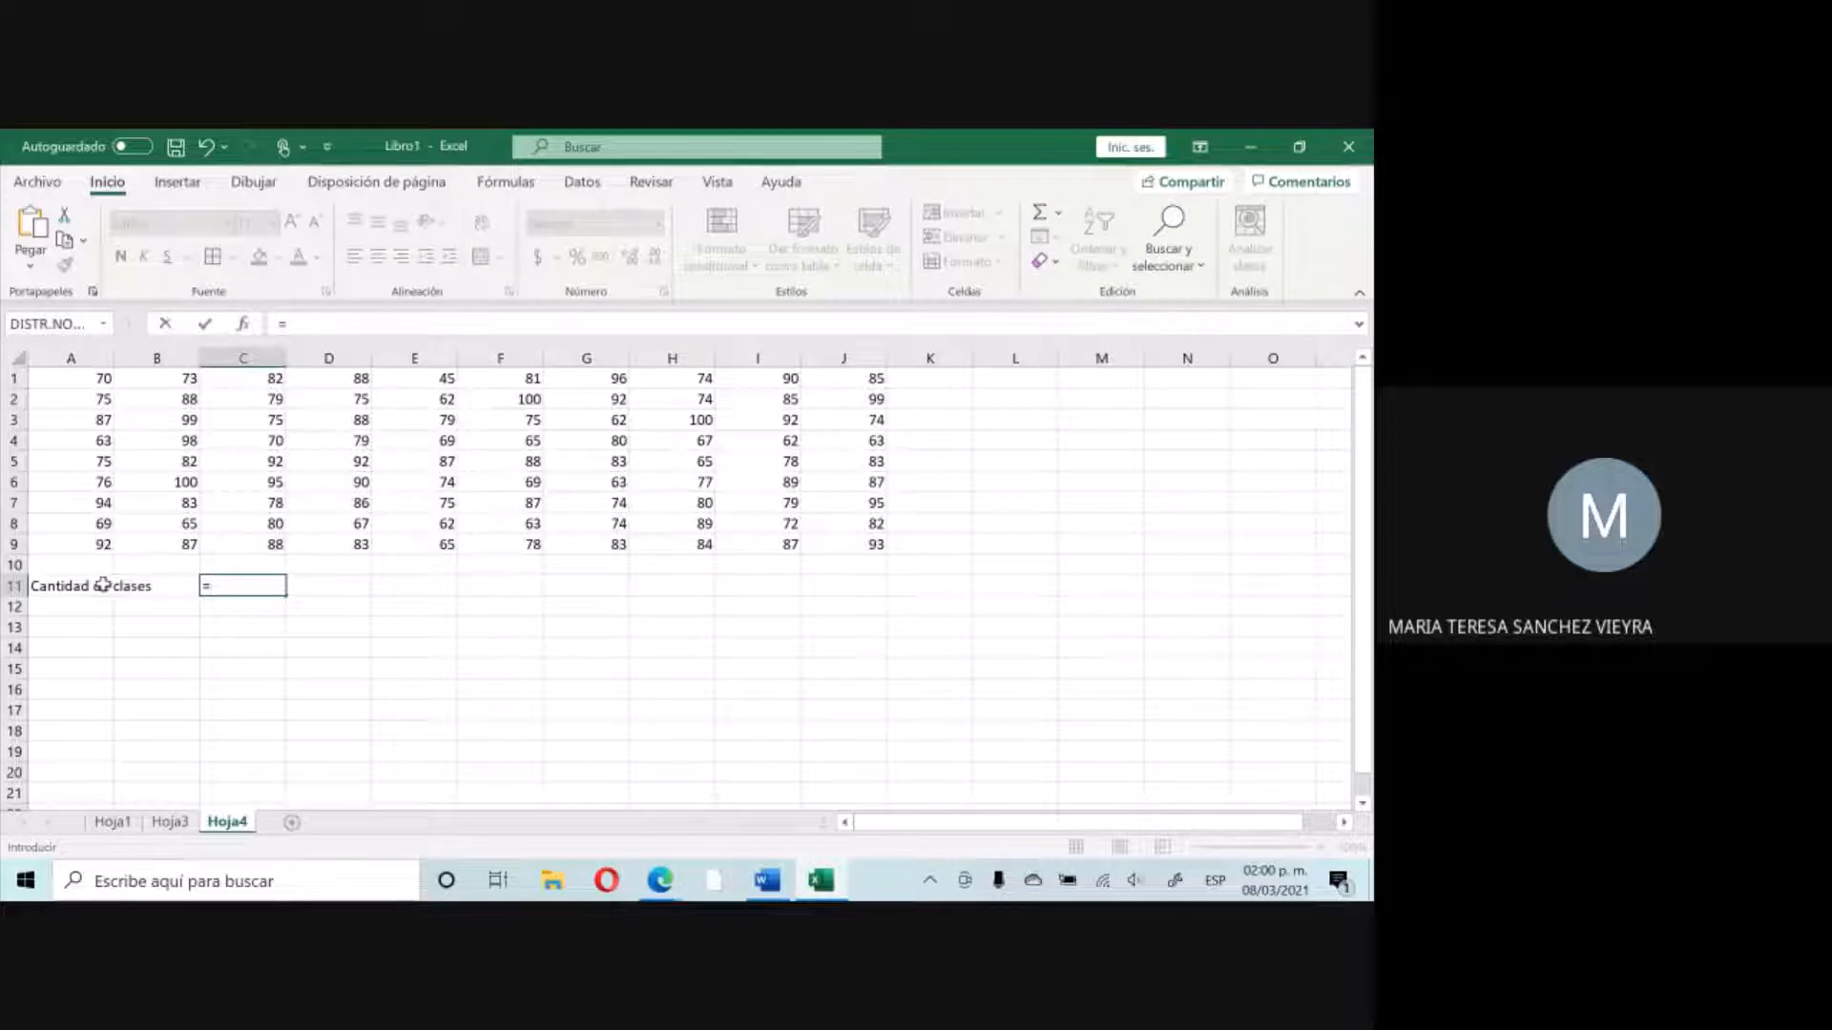
pyautogui.write('raiz')
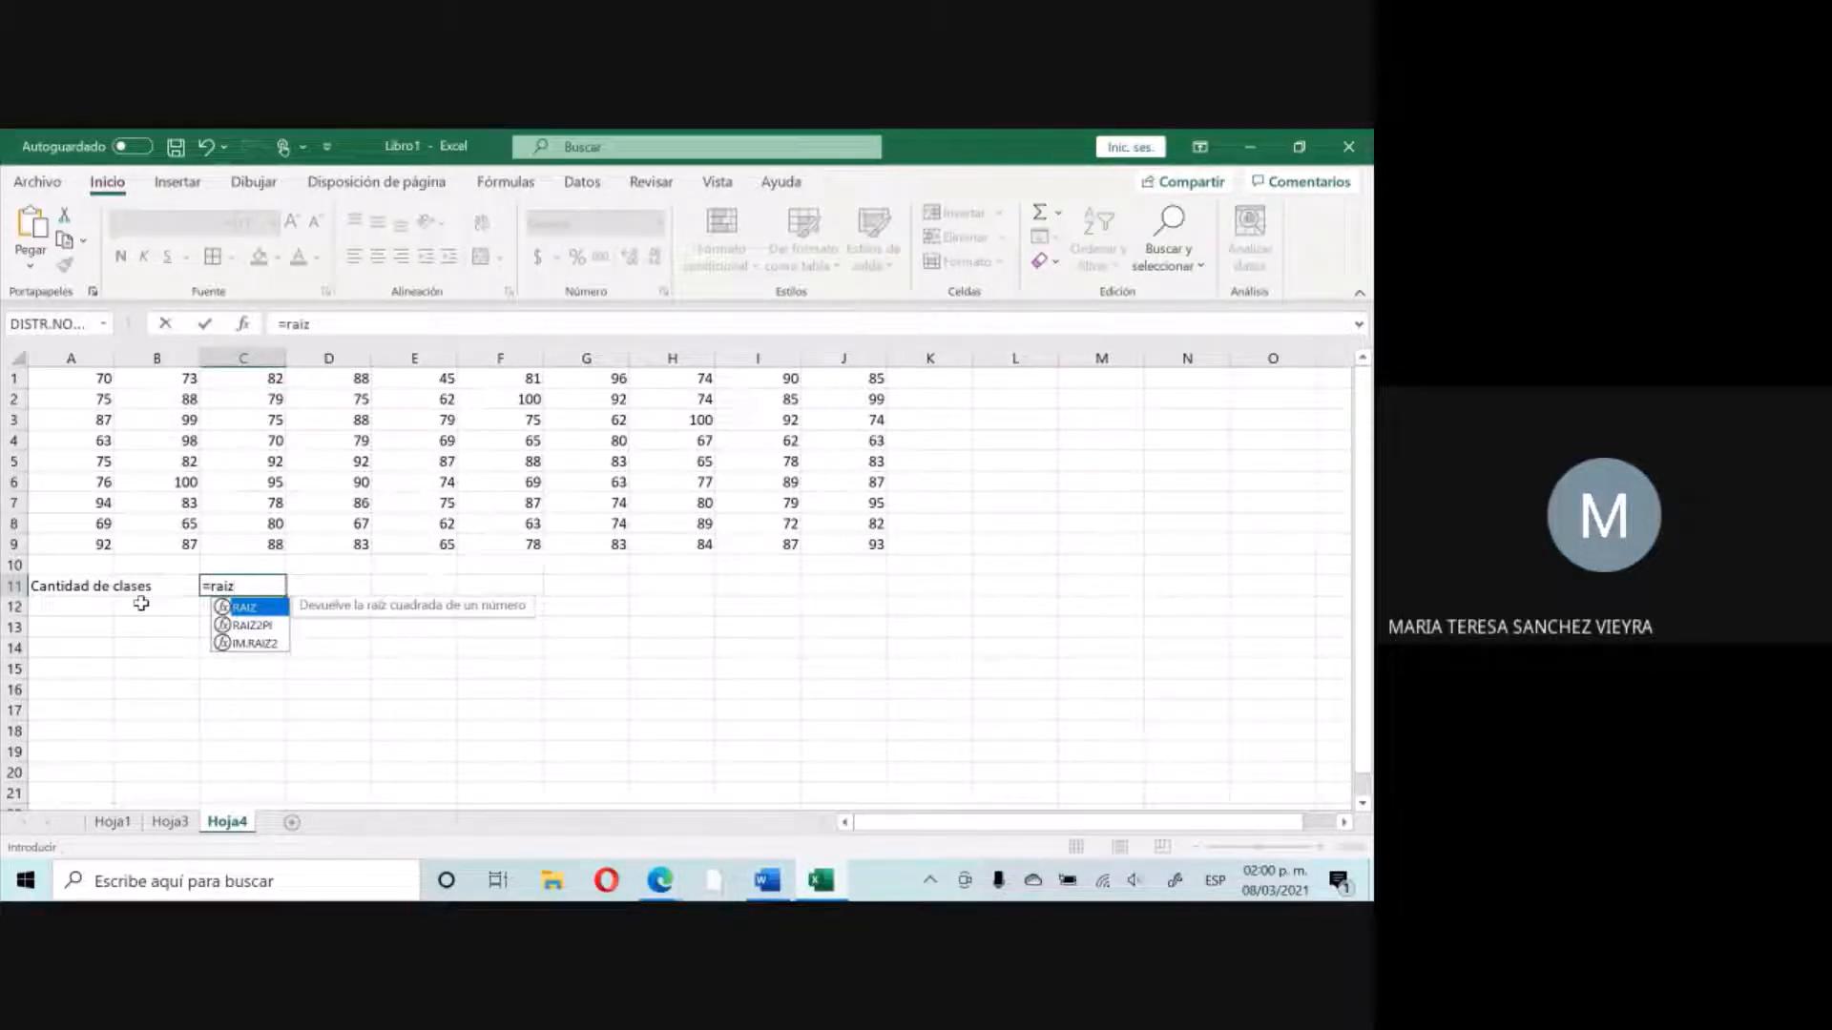
pyautogui.doubleClick(269, 608)
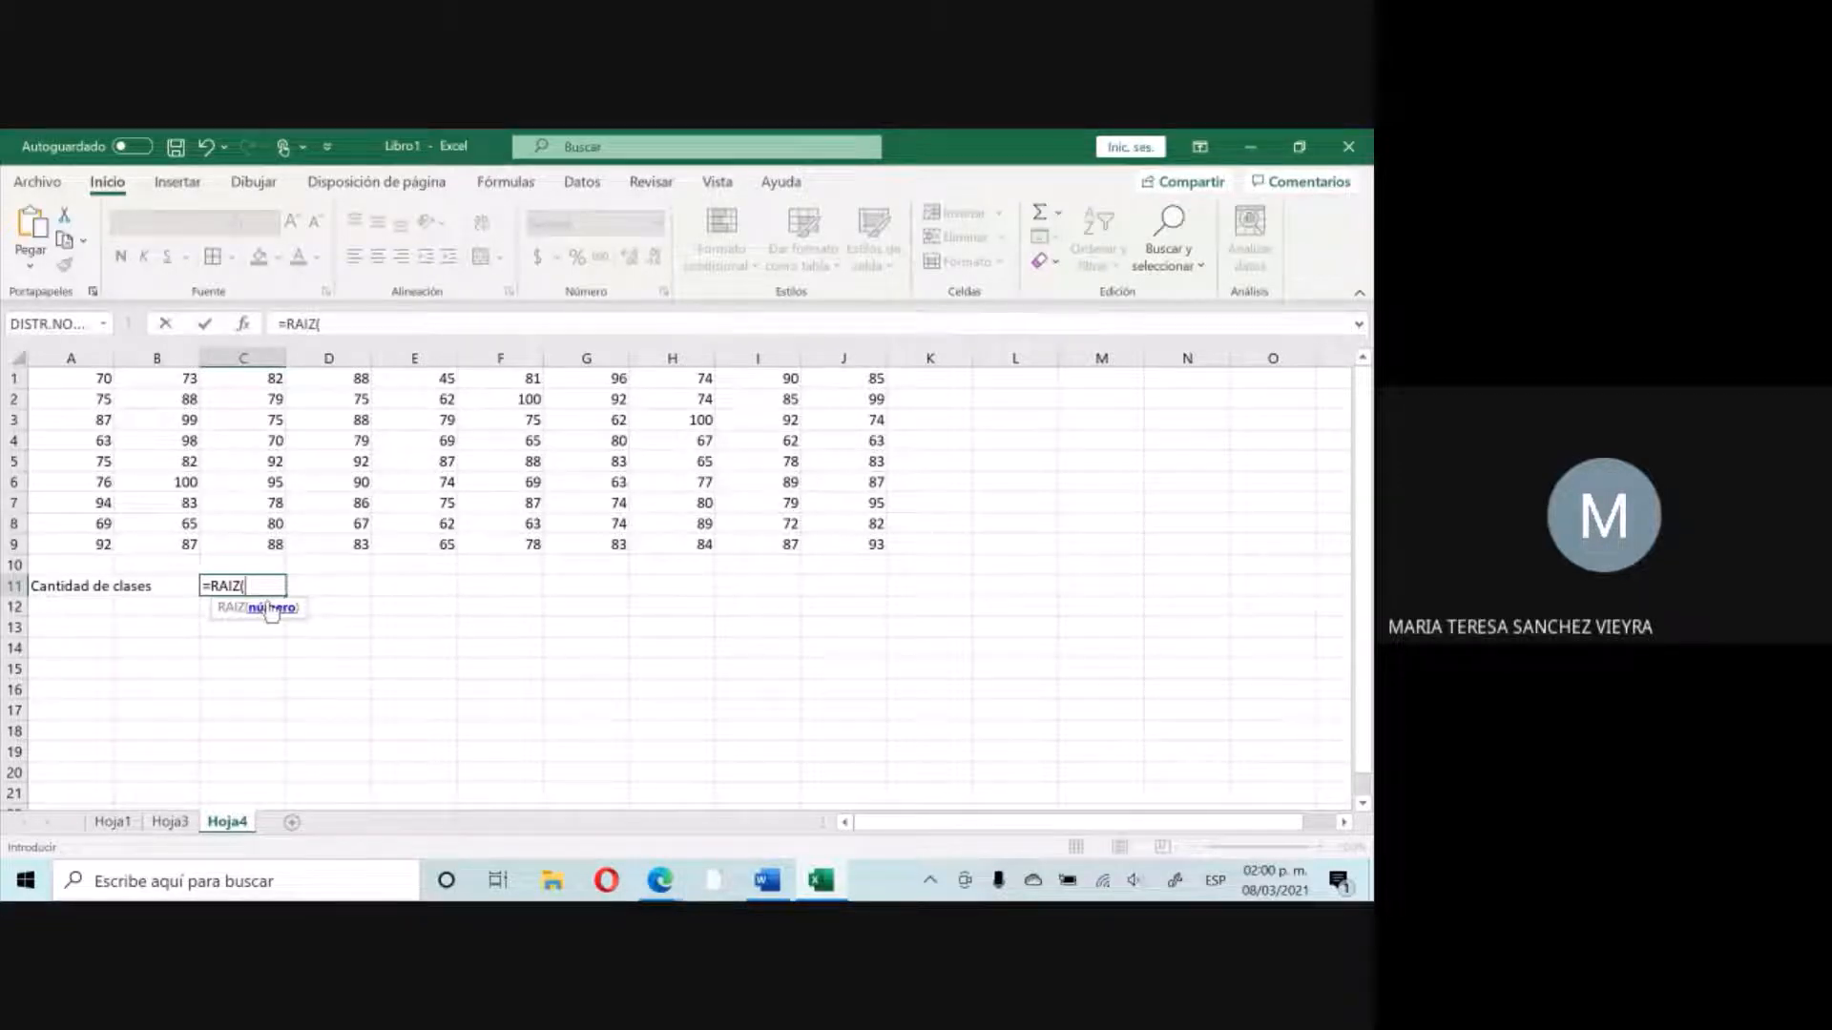
pyautogui.write('90)')
pyautogui.press('Return')
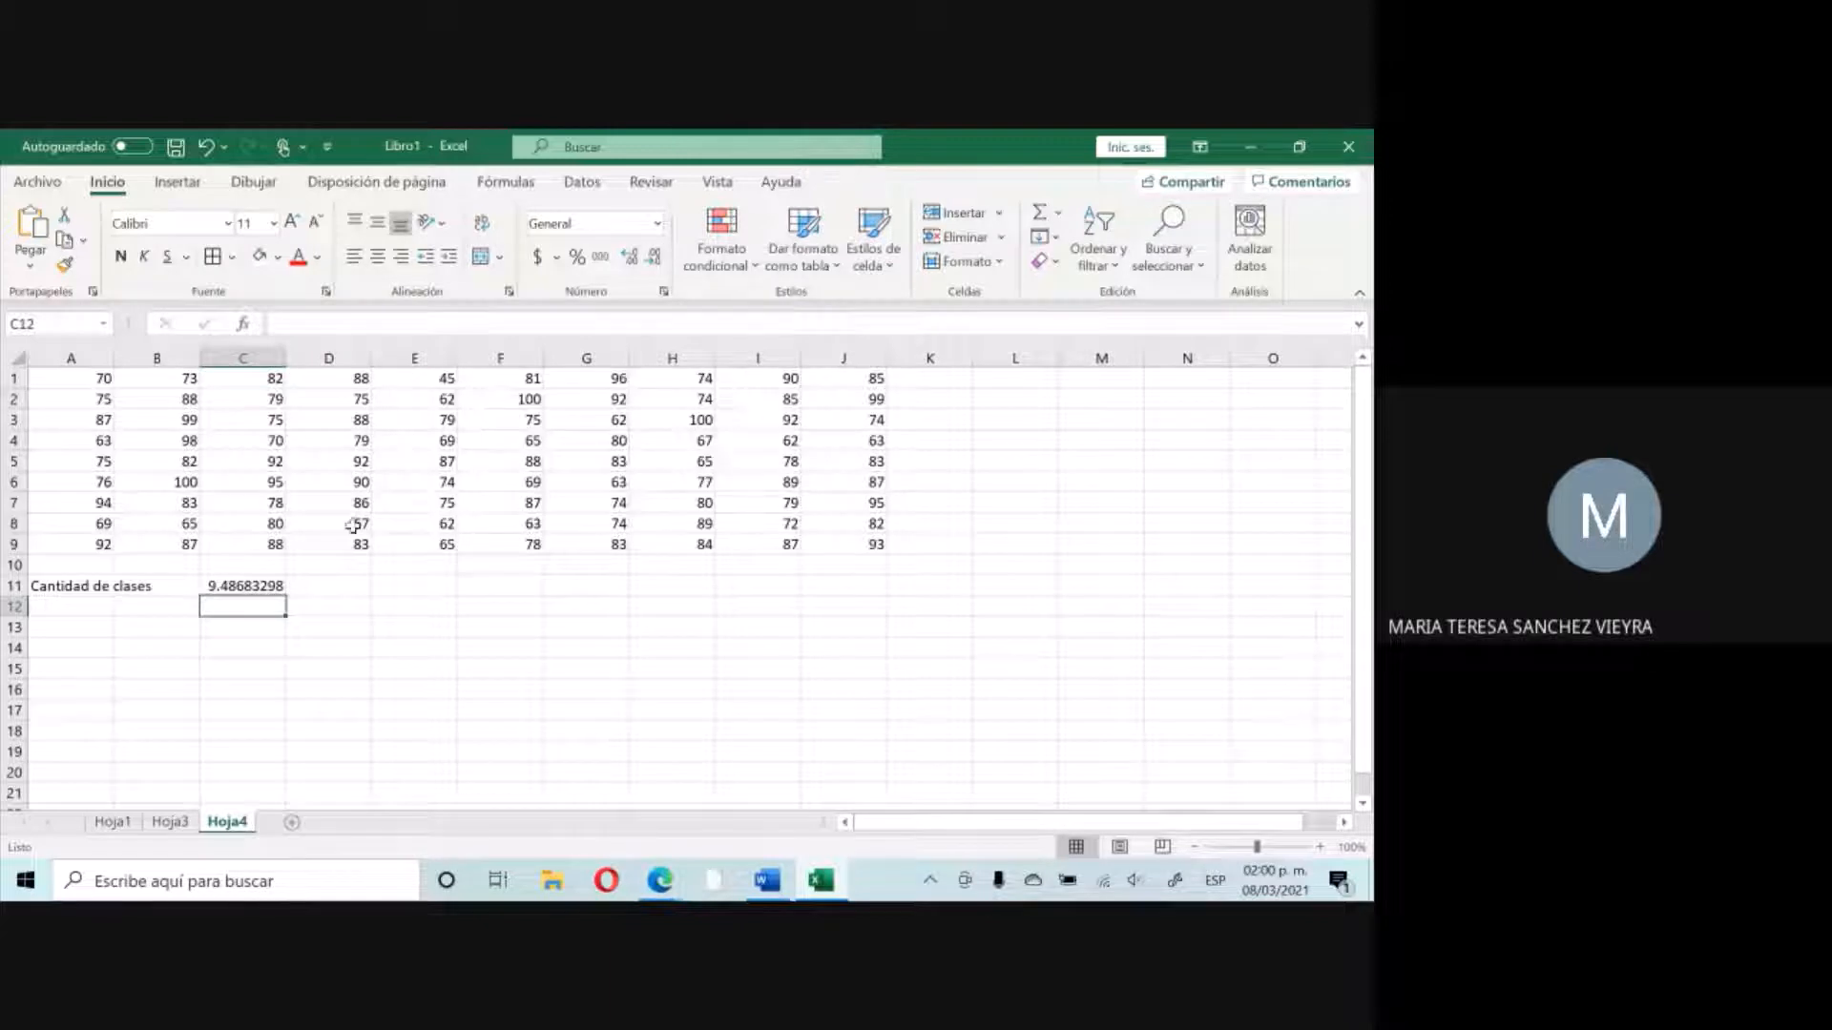
# Label cell A13 as "Amplitud de clase", two rows below the number-of-classes label.
pyautogui.click(243, 590)
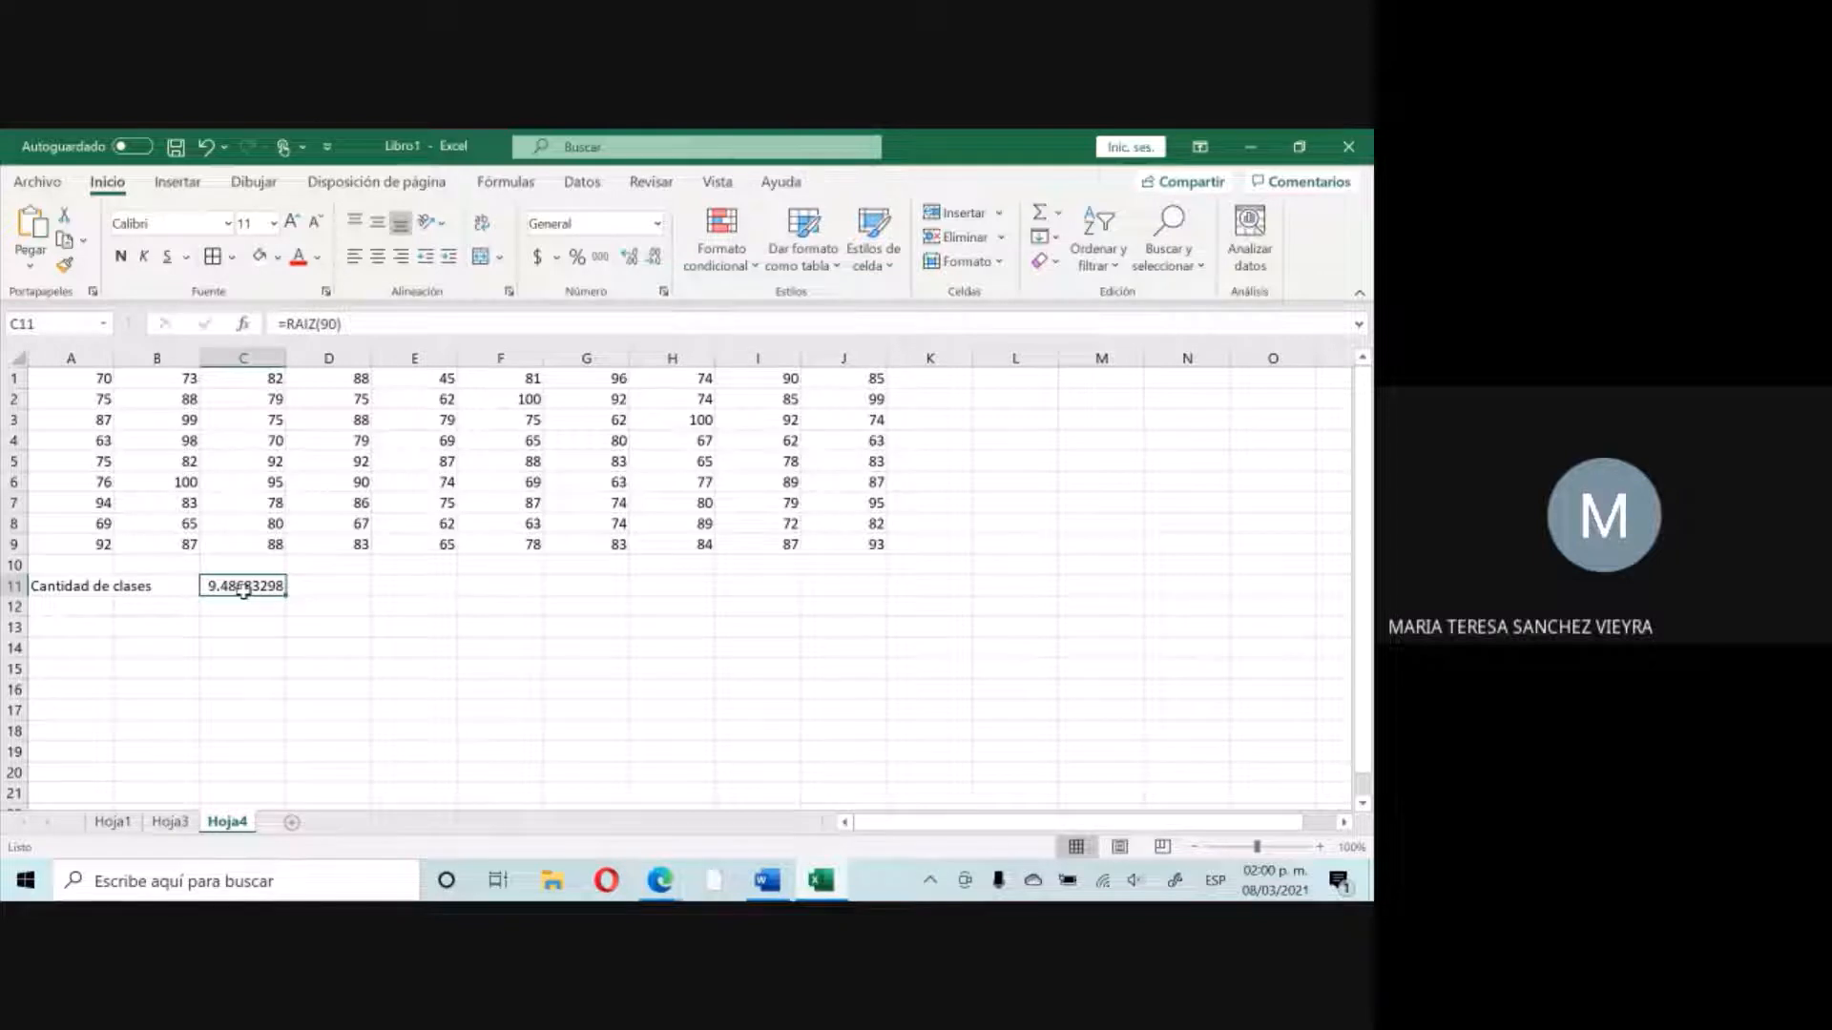
pyautogui.press('Down')
pyautogui.press('Left')
pyautogui.press('Down')
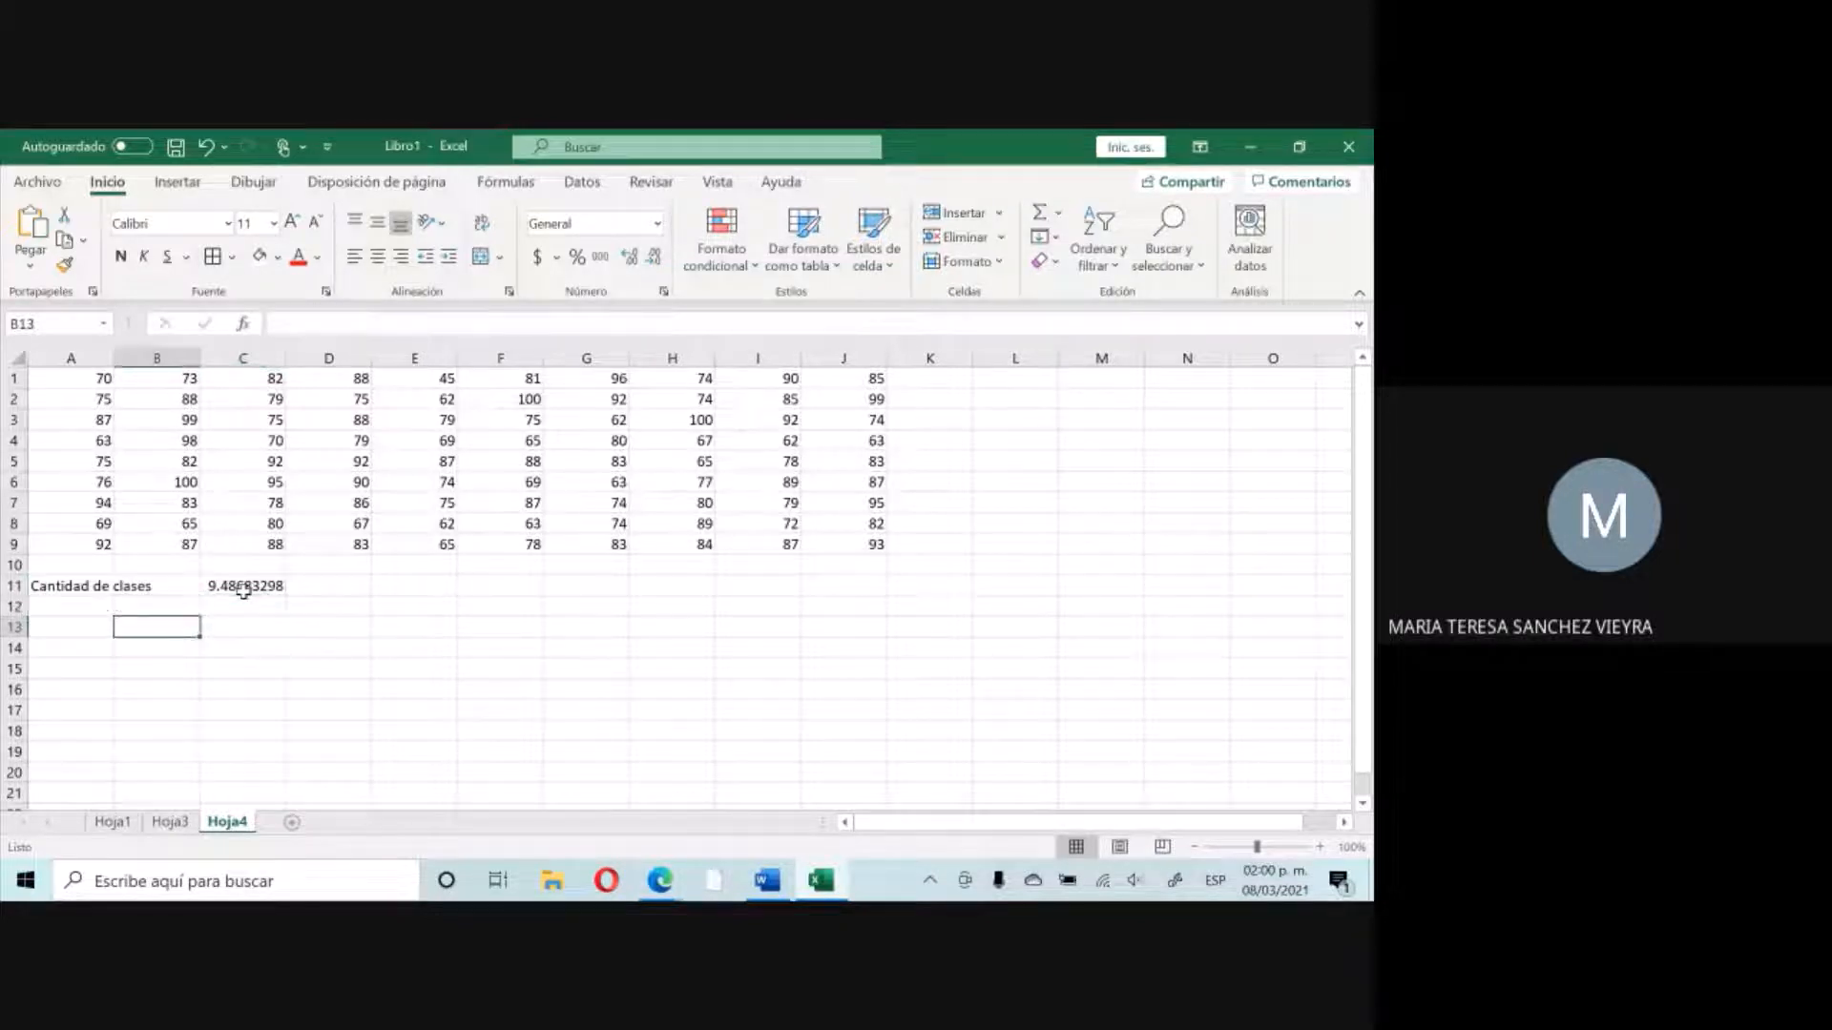
pyautogui.press('Left')
pyautogui.write('Ampl')
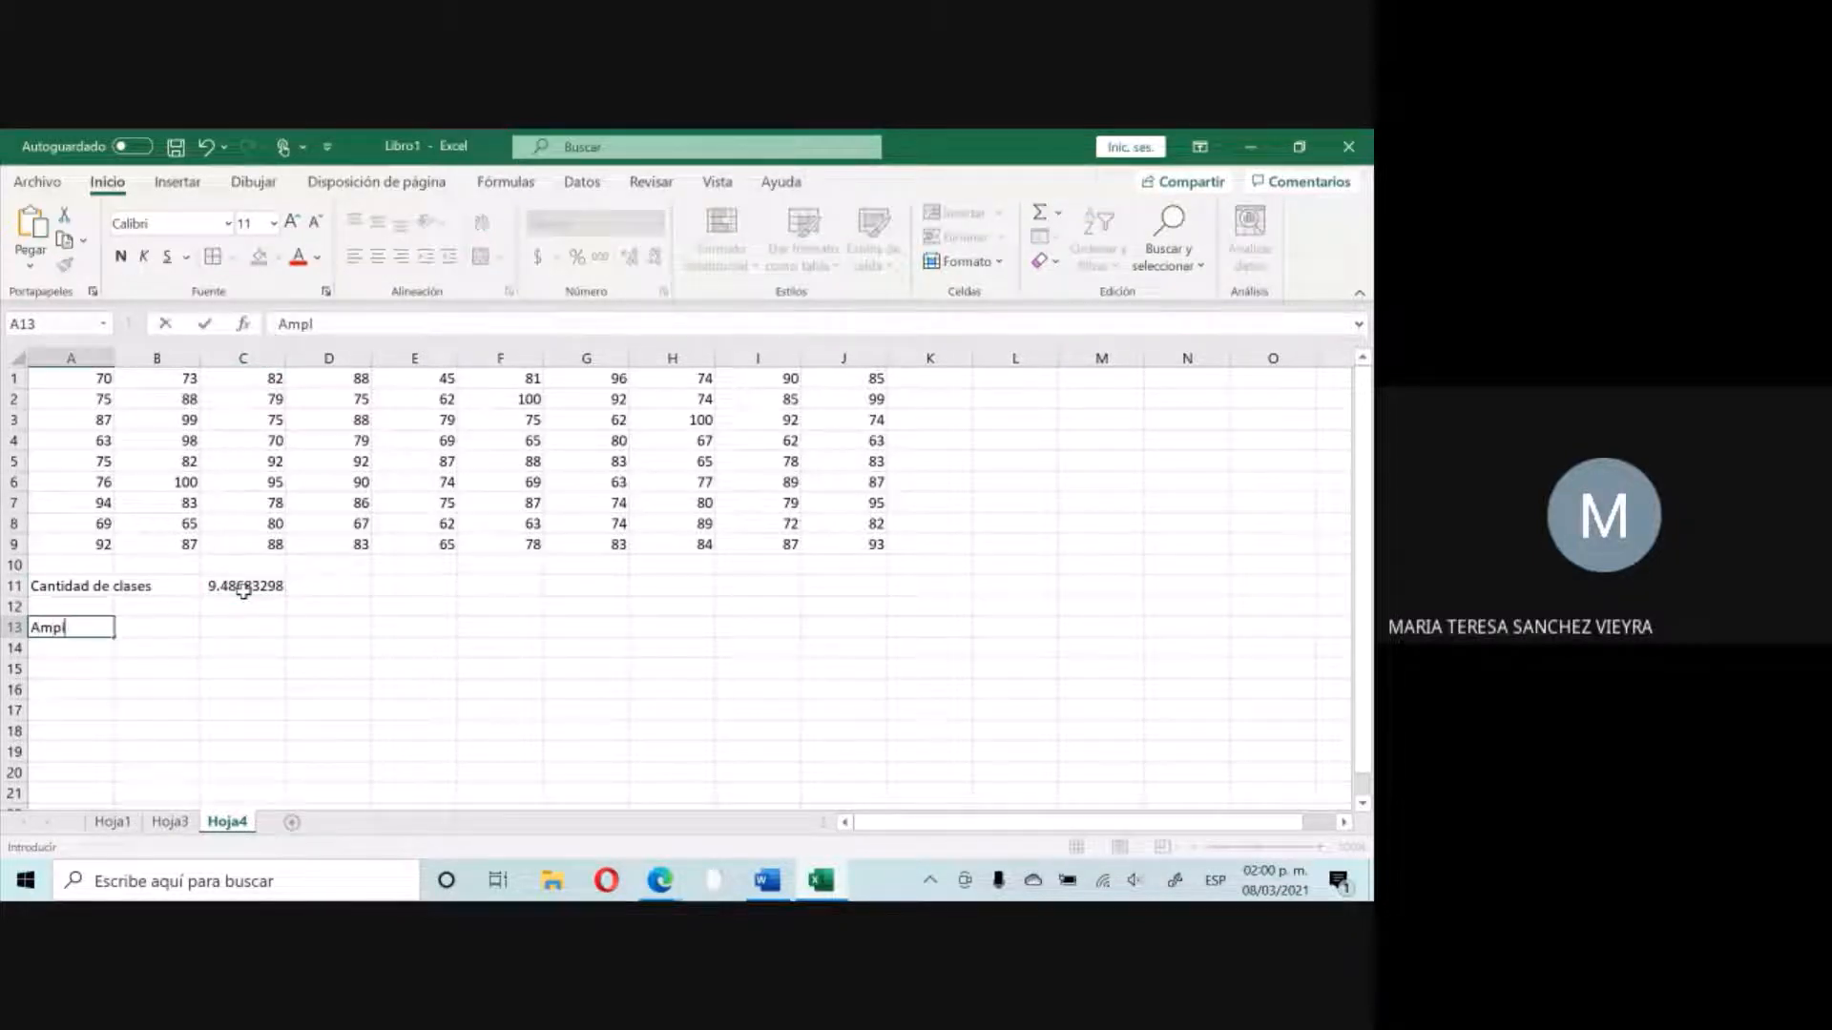
pyautogui.write('itud de clase')
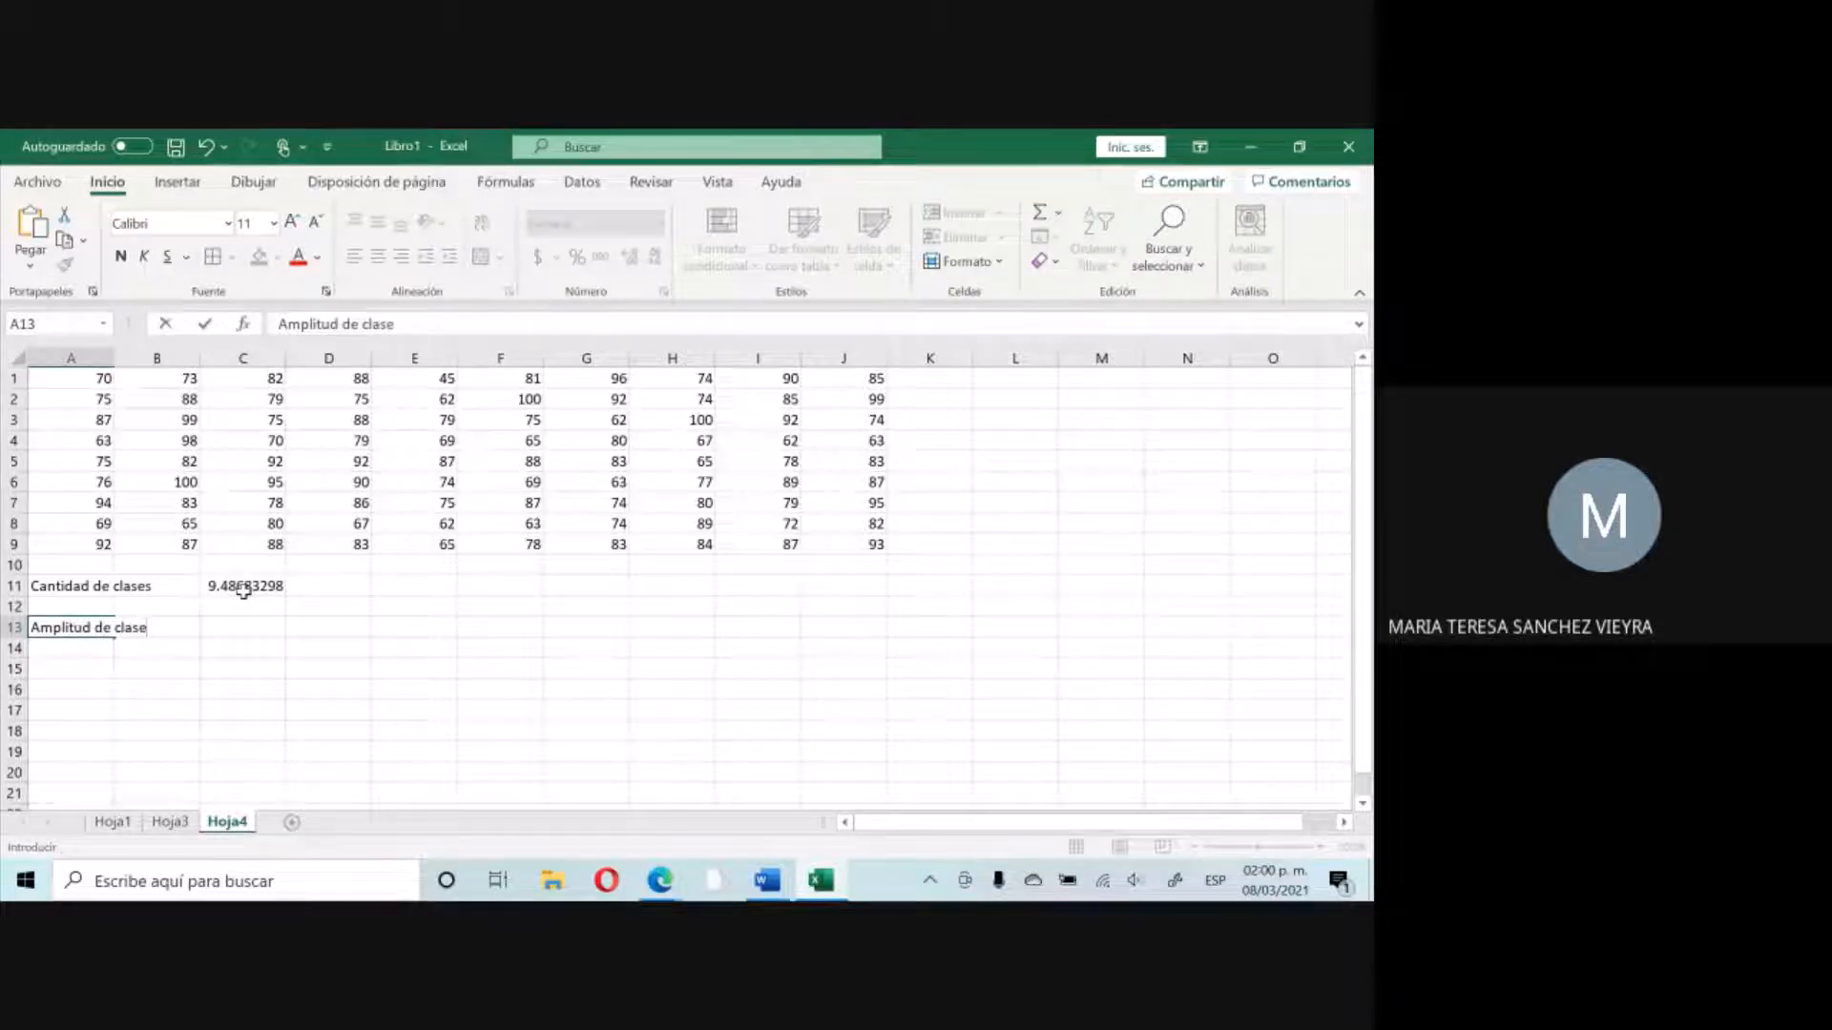
pyautogui.press('Tab')
pyautogui.press('Tab')
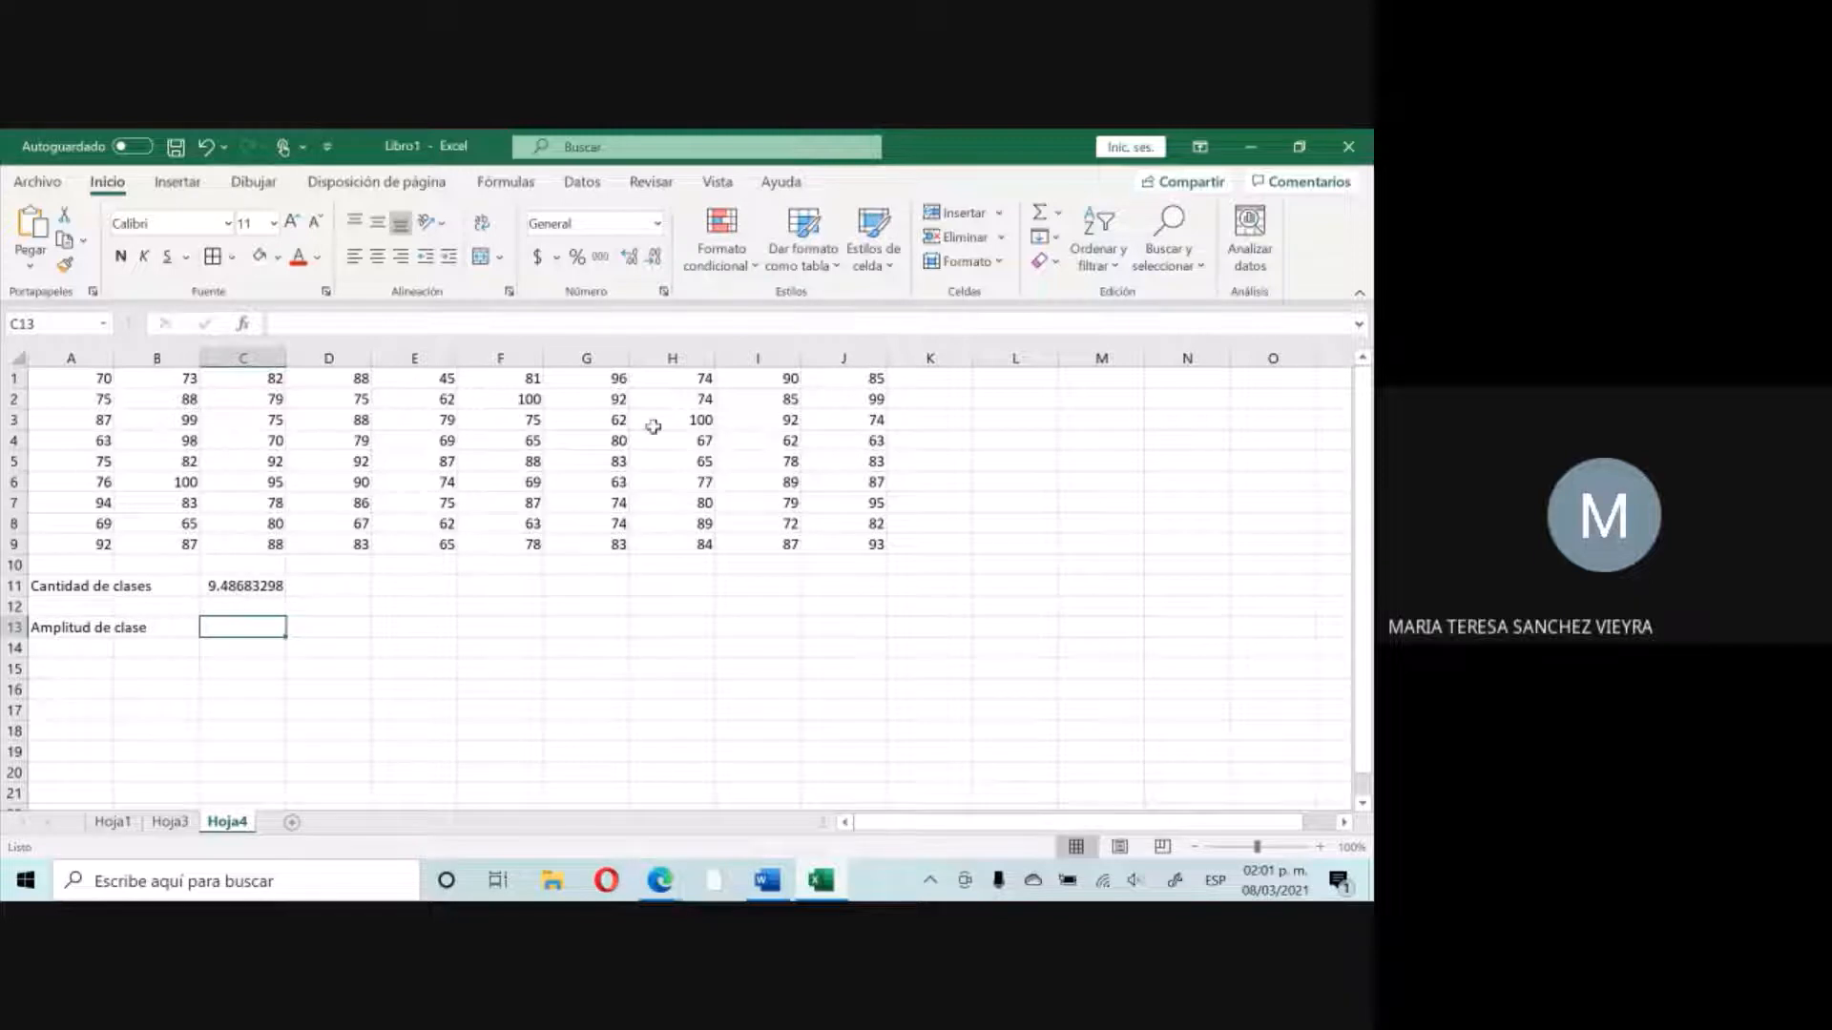
# Calculate the highest grade in E12 with the formula =MAX(A1:J9).
pyautogui.click(395, 609)
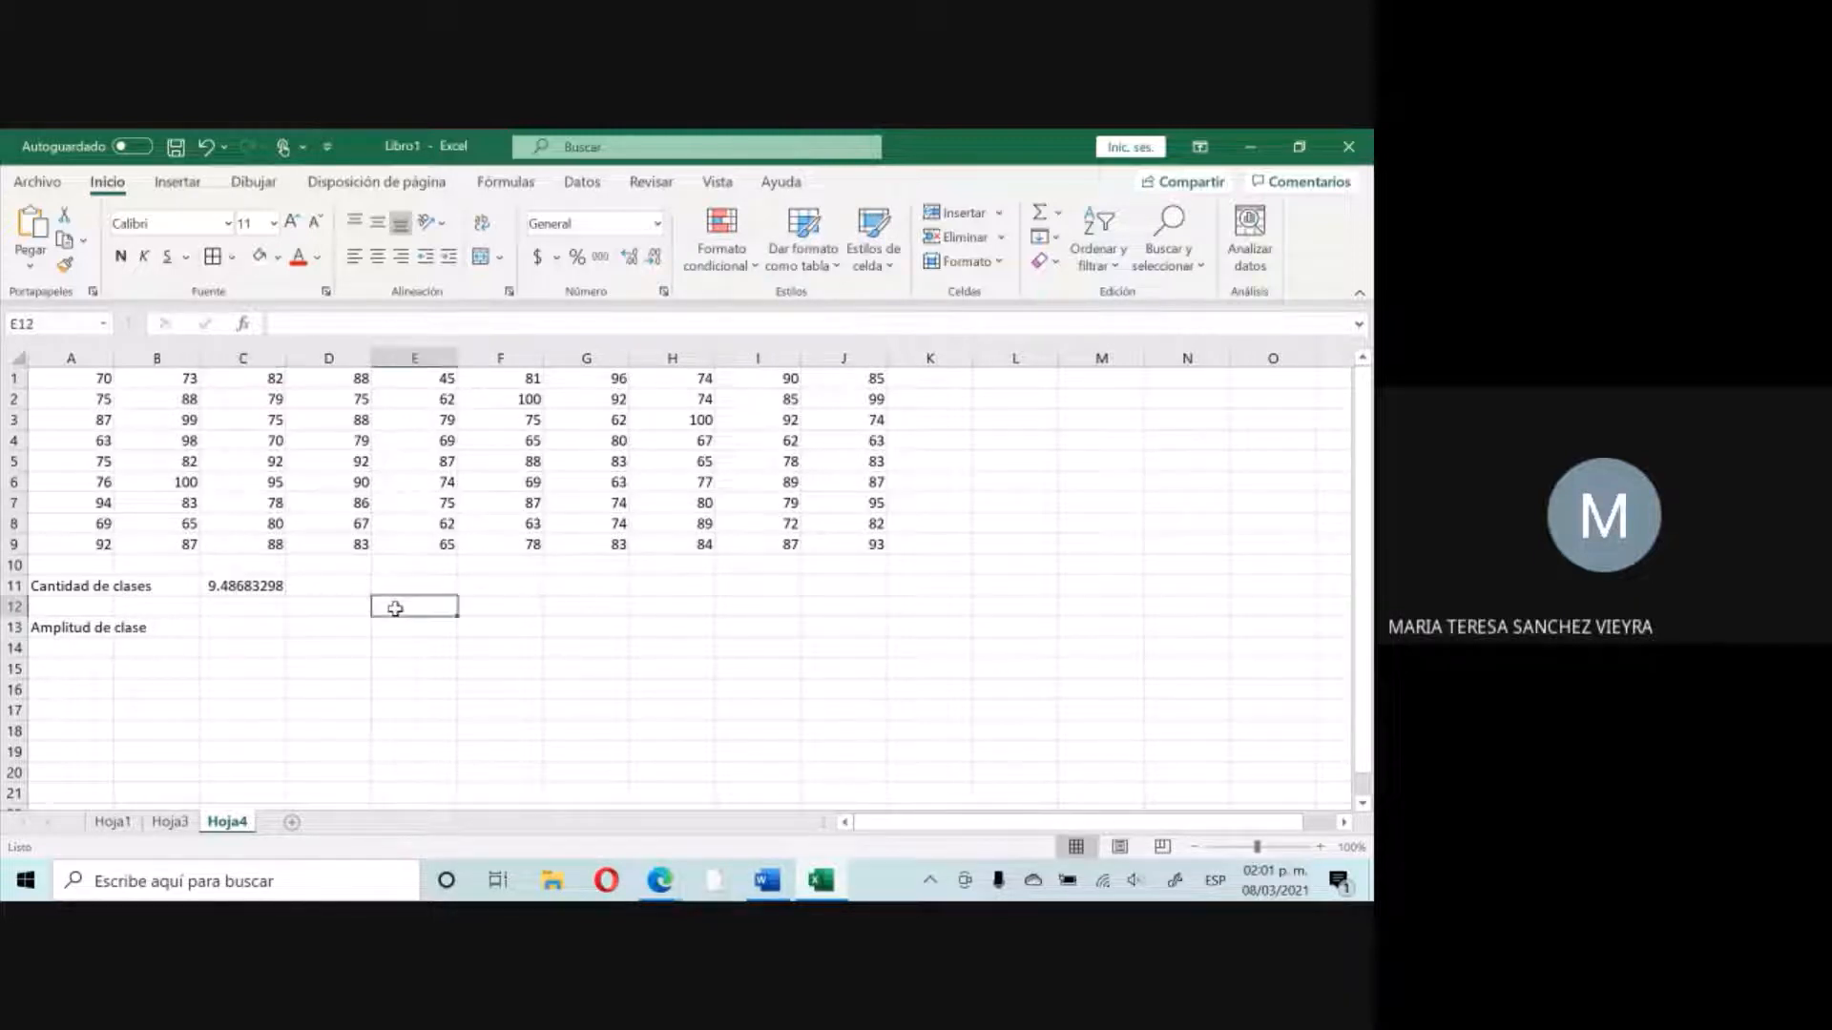
pyautogui.write('=max')
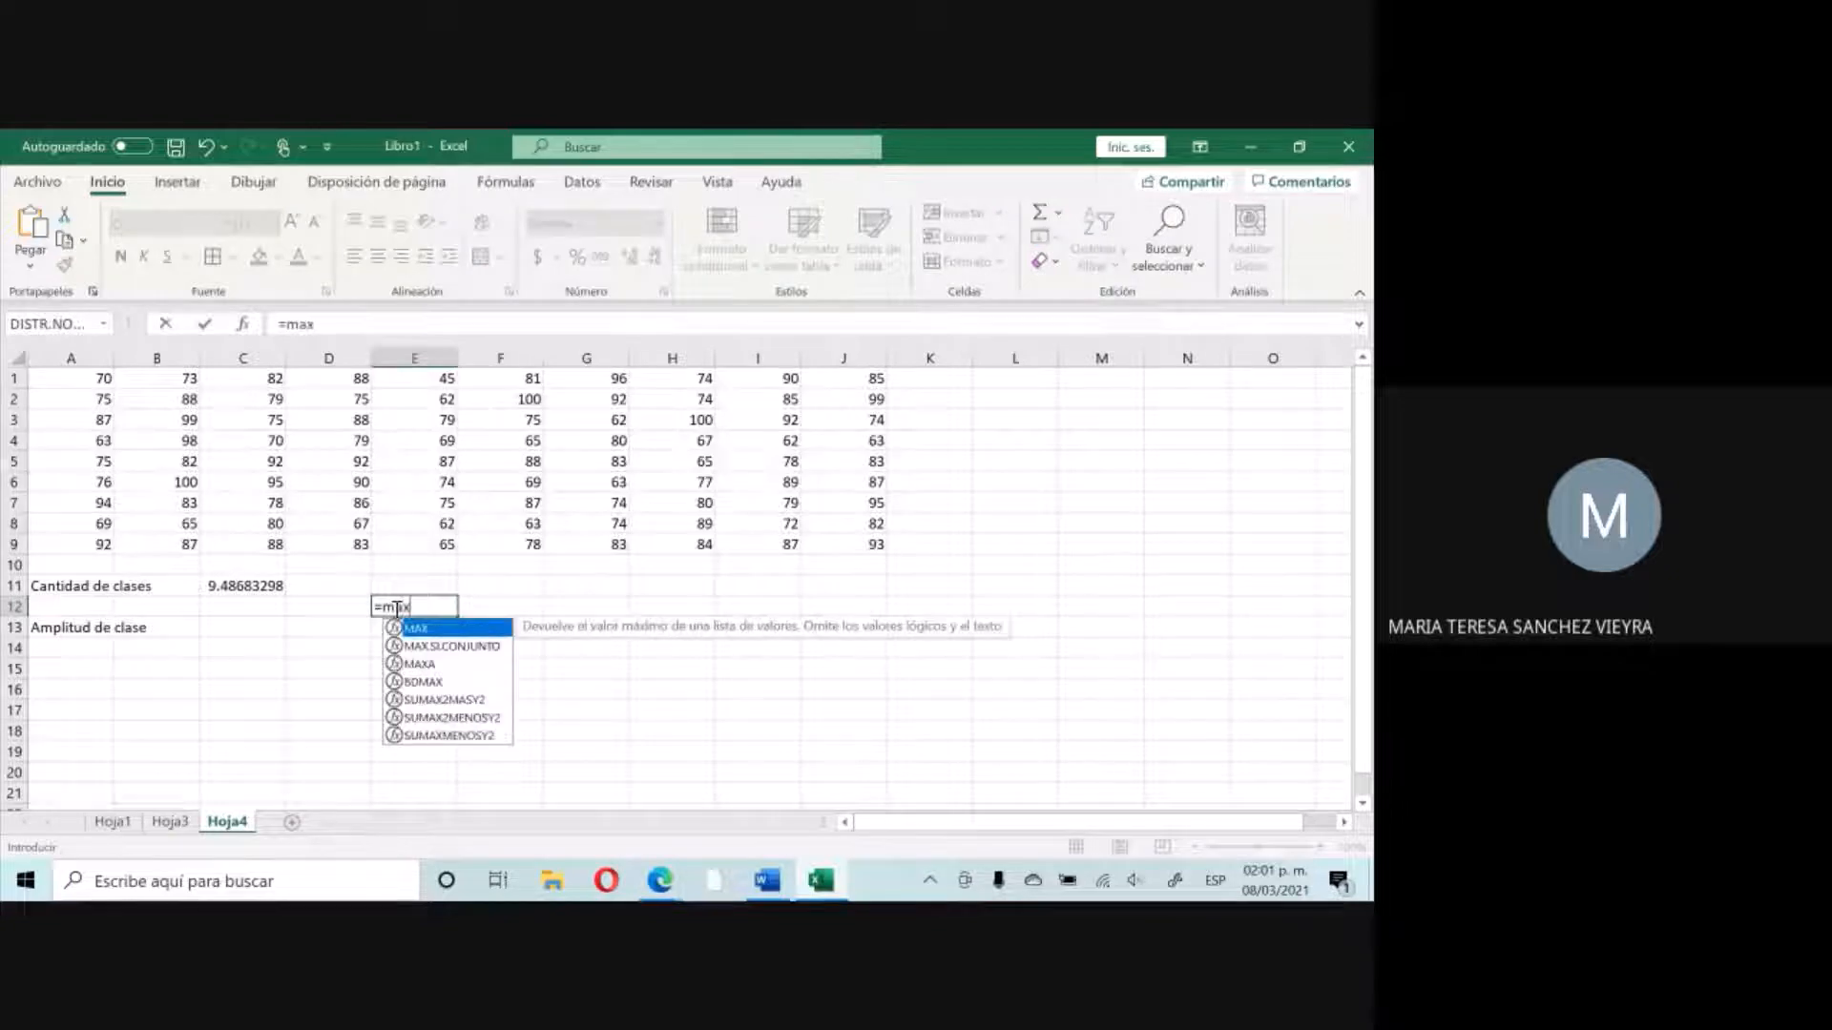
pyautogui.doubleClick(441, 630)
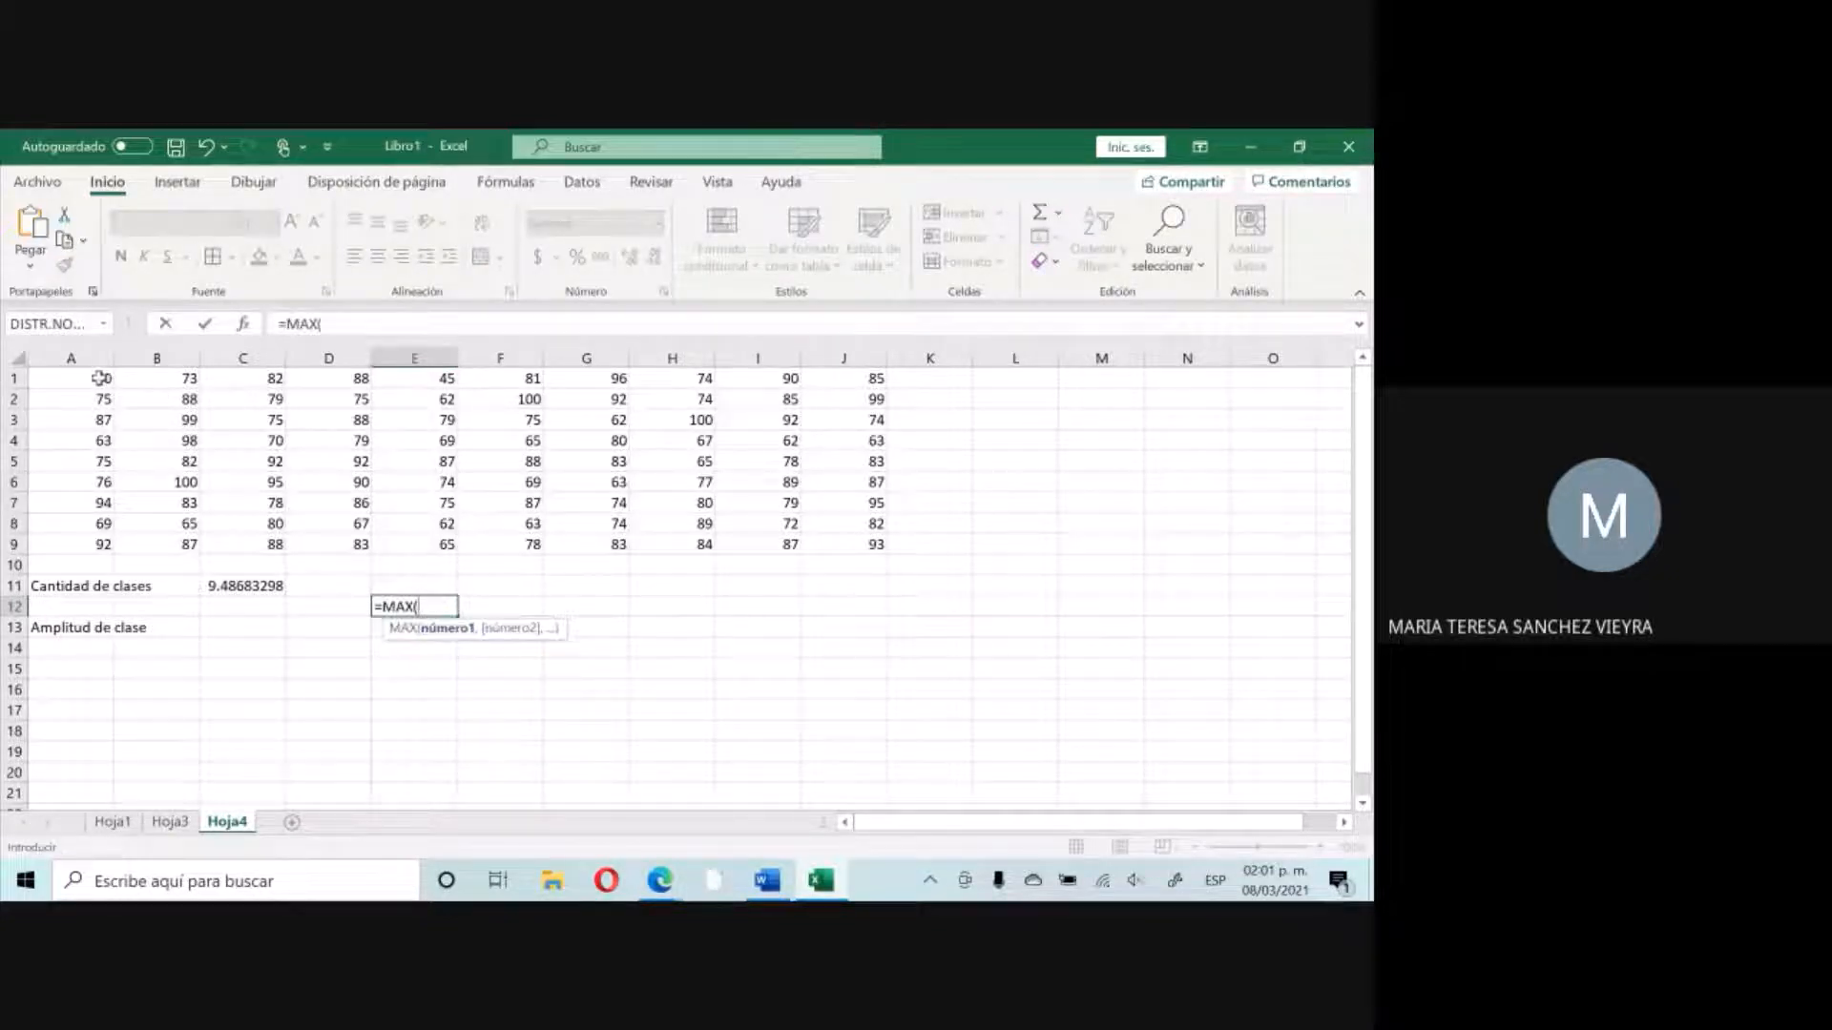
pyautogui.moveTo(102, 378); pyautogui.dragTo(838, 541)
pyautogui.write(')')
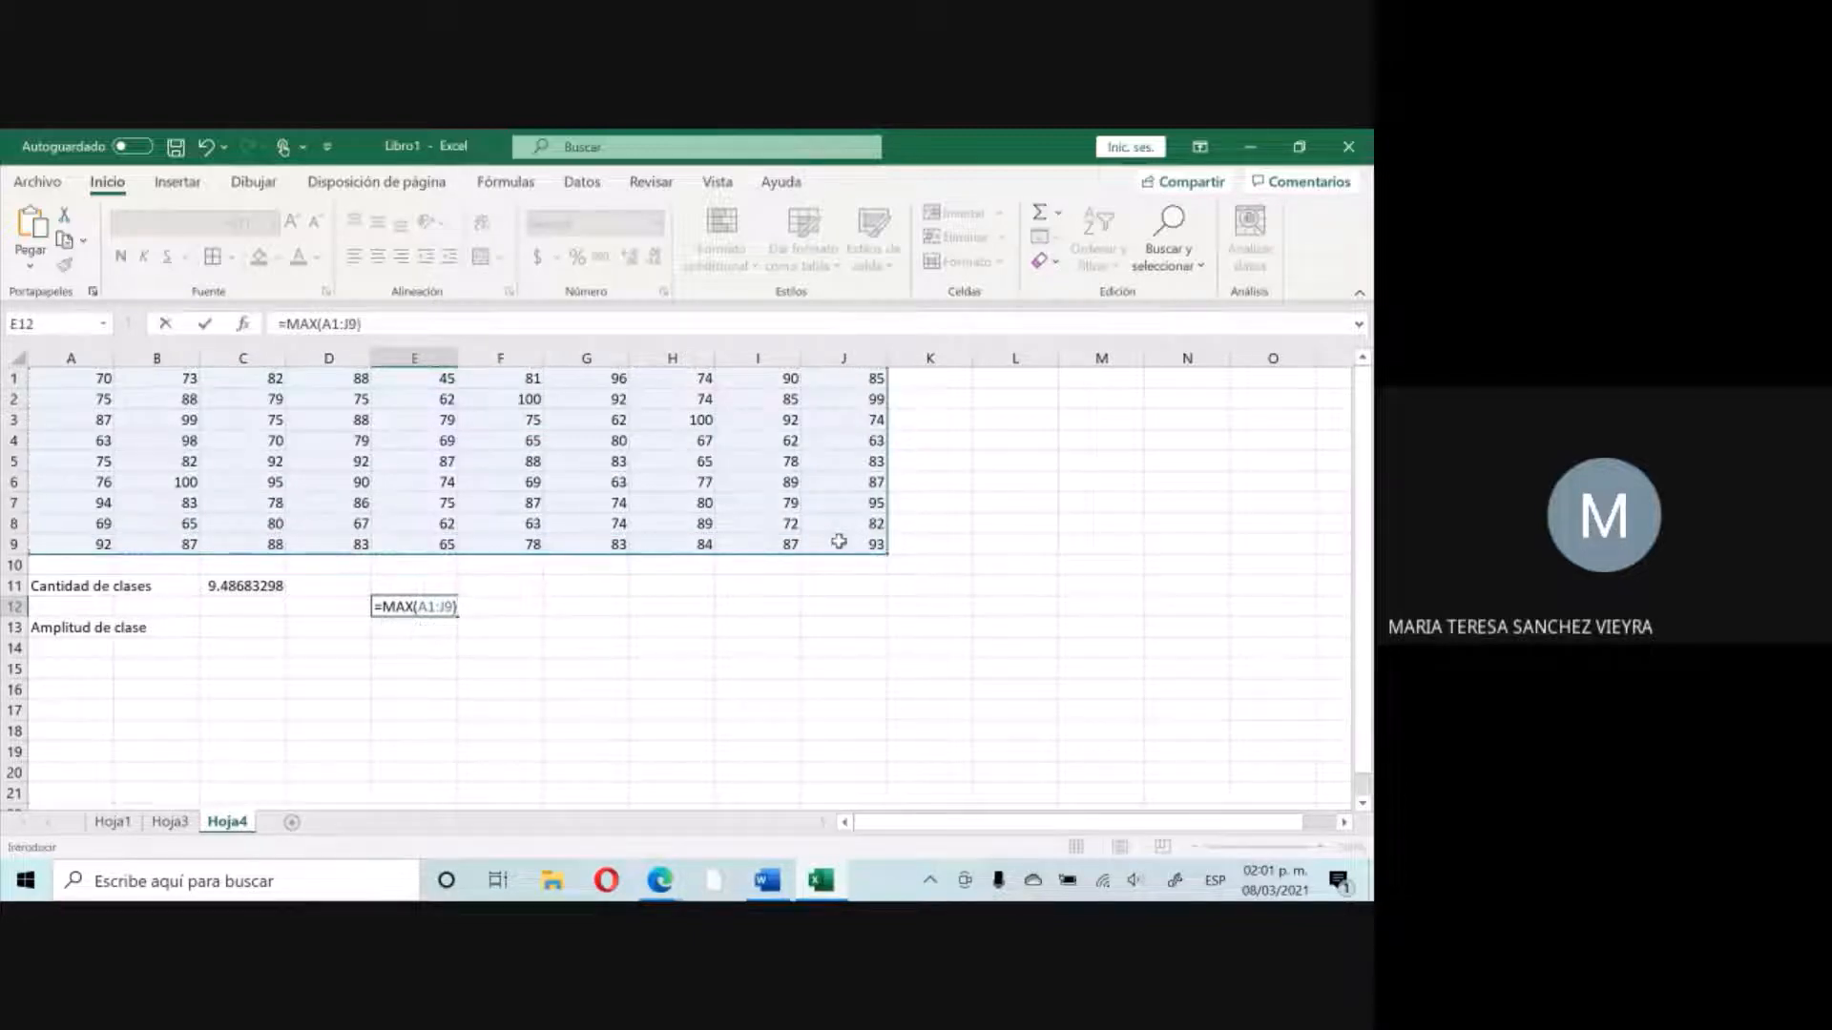
pyautogui.press('Return')
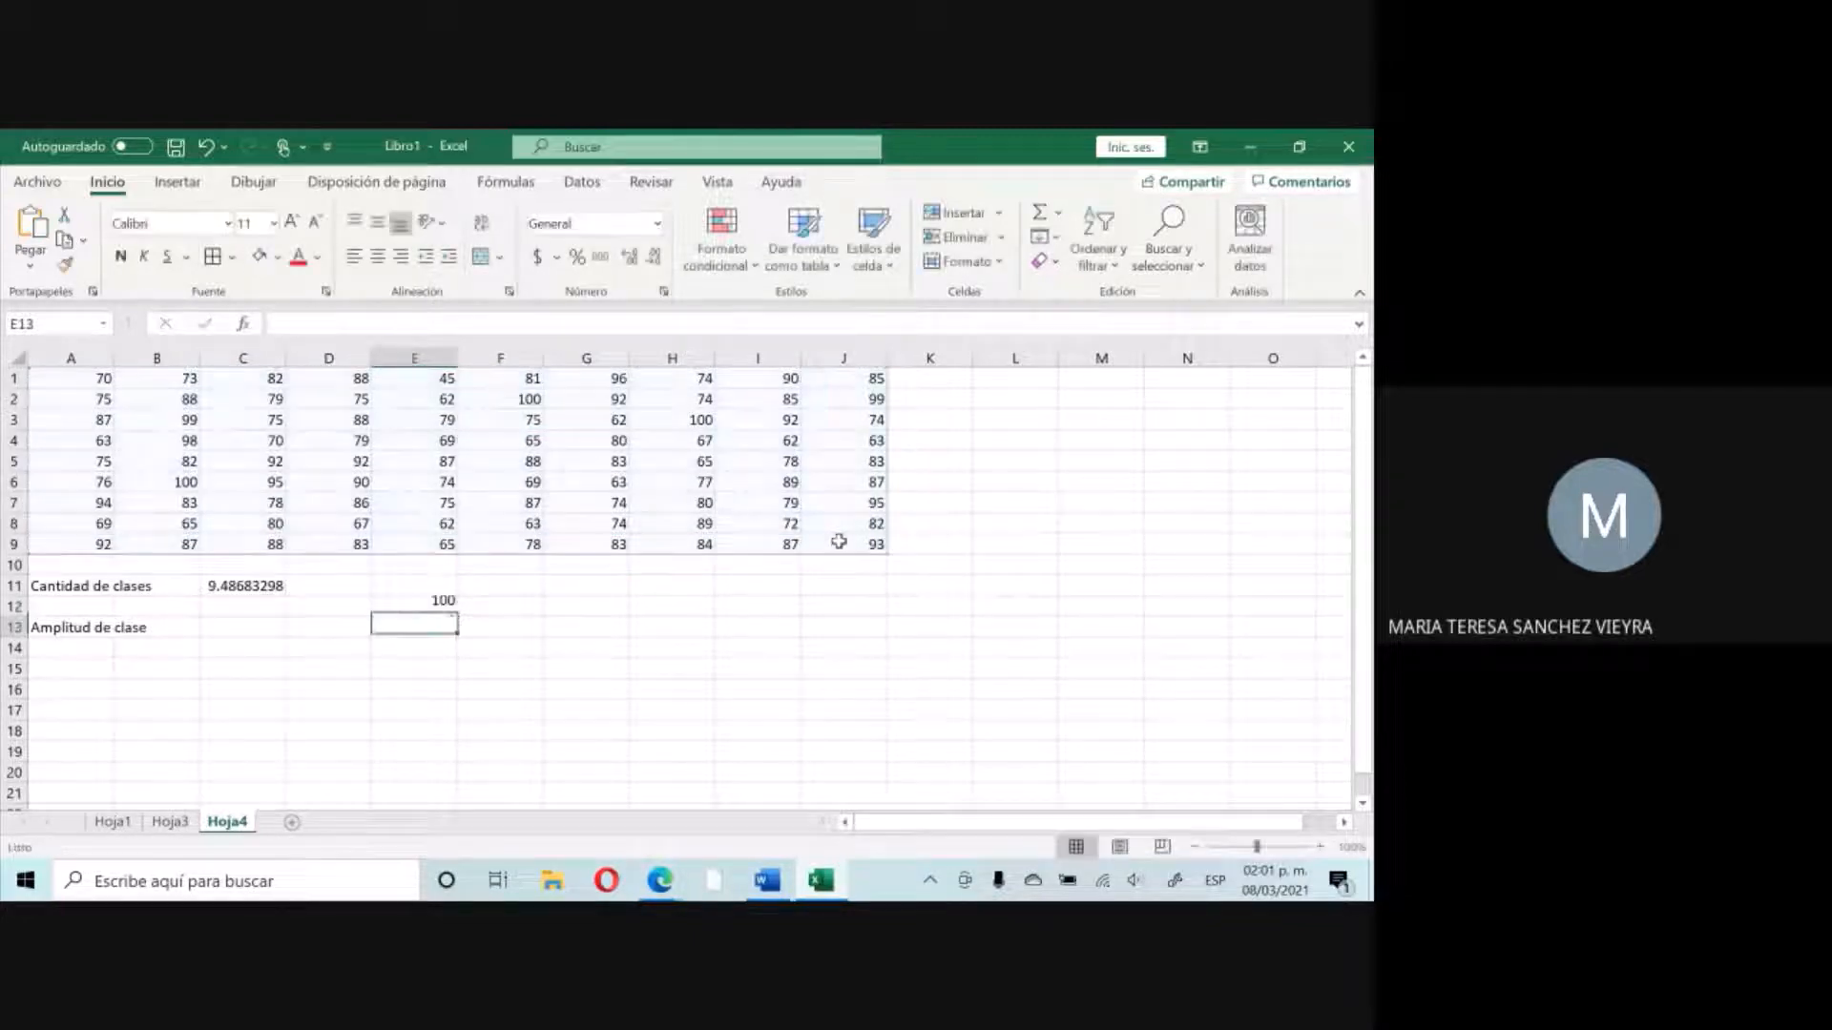
pyautogui.click(440, 610)
pyautogui.press('Delete')
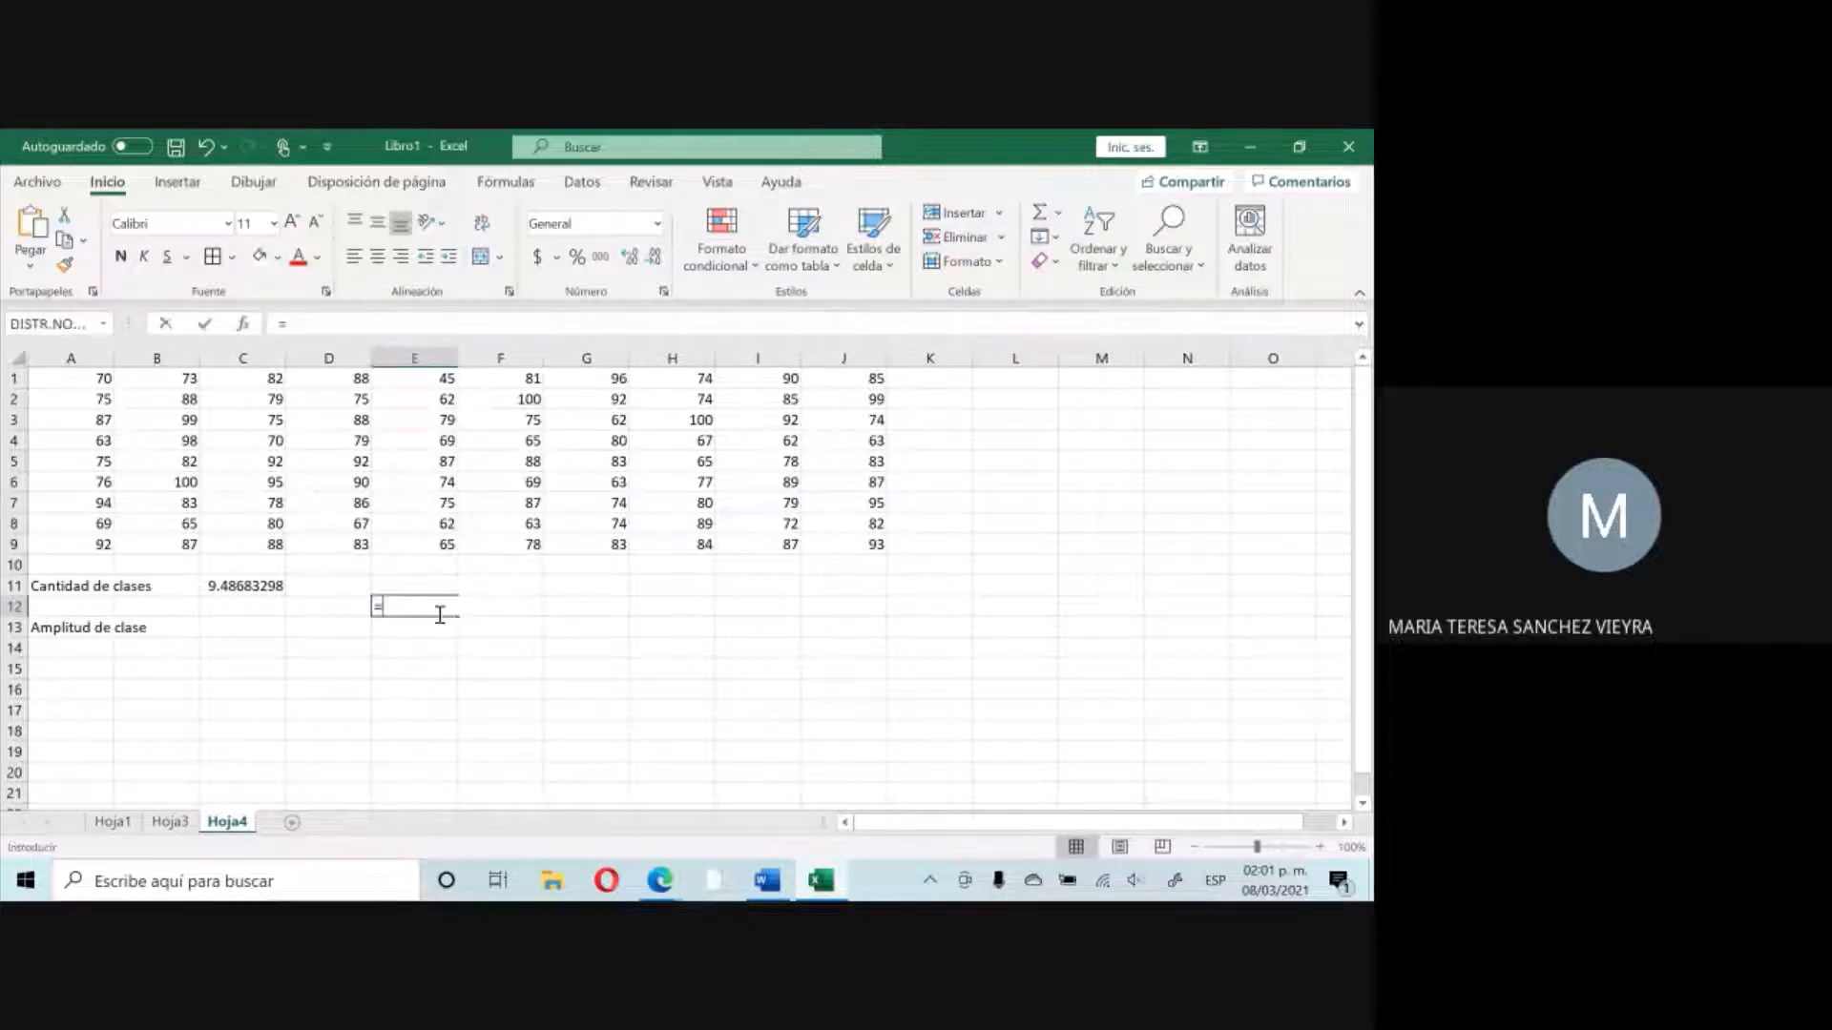
pyautogui.write('=')
pyautogui.press('Down')
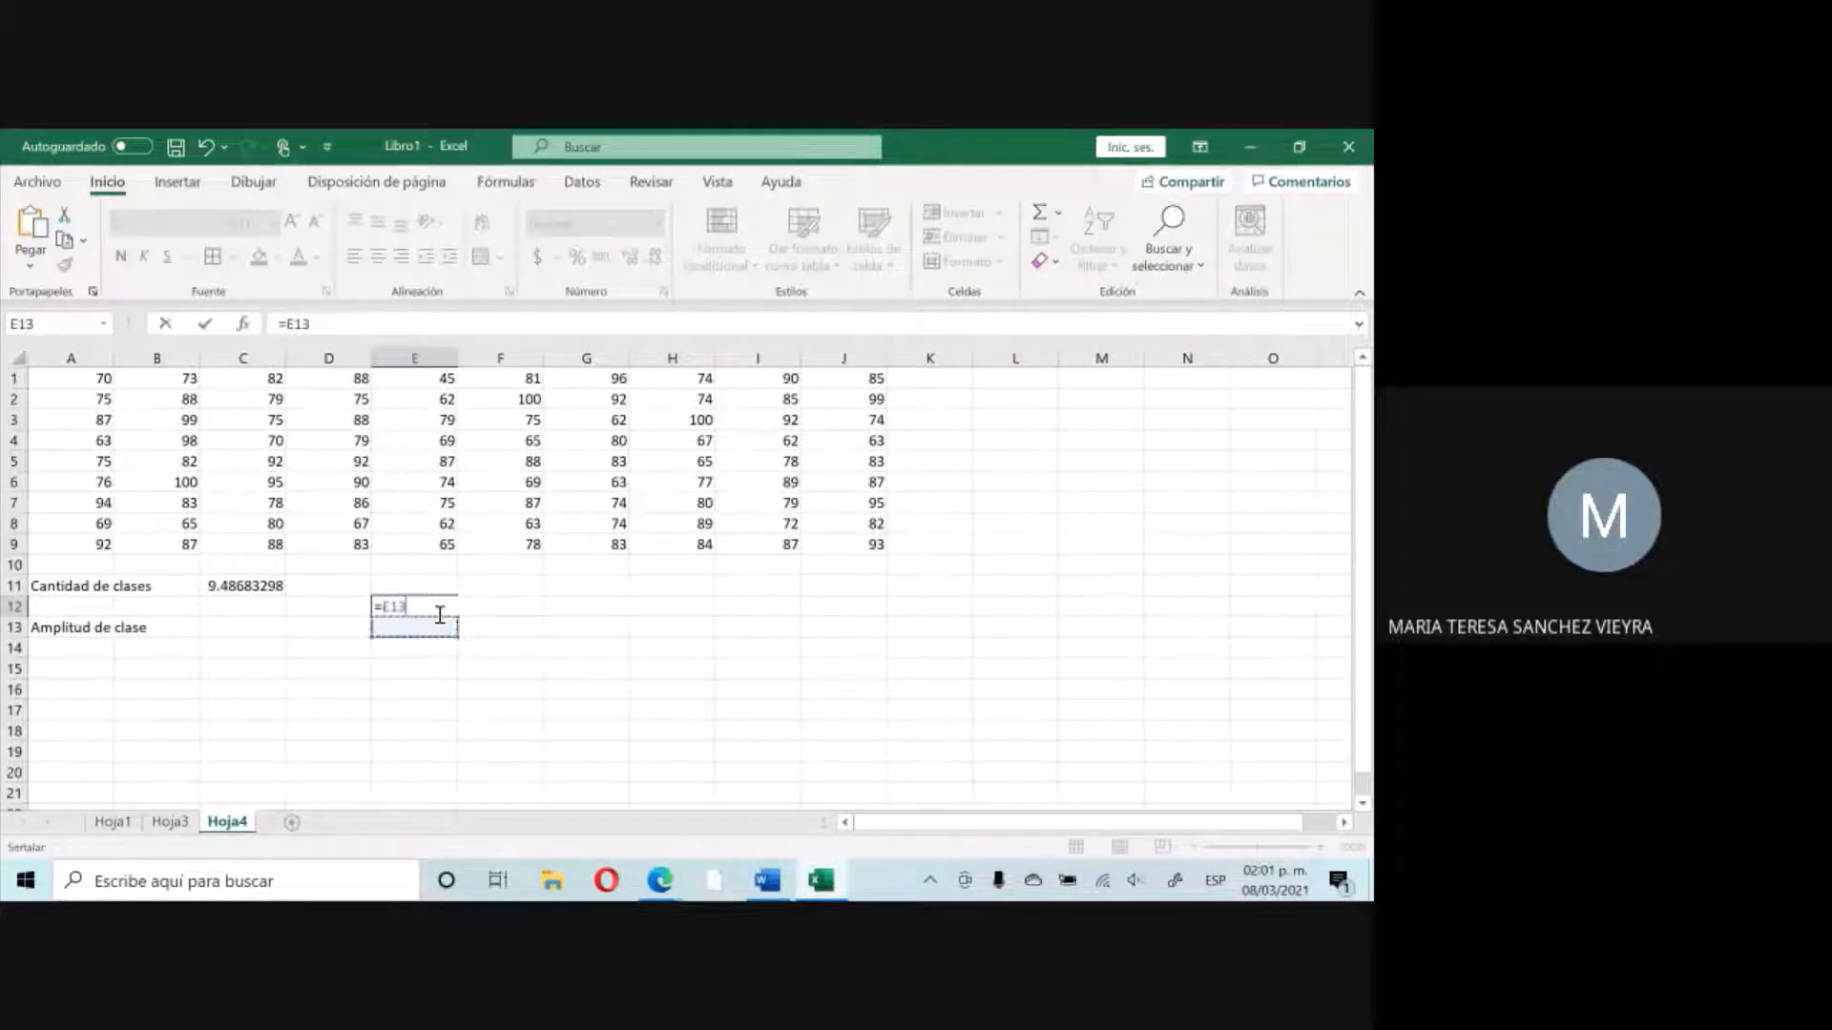
pyautogui.press('Escape')
# Calculate the lowest grade in E13 with the formula =MIN(A1:J9).
pyautogui.click(441, 621)
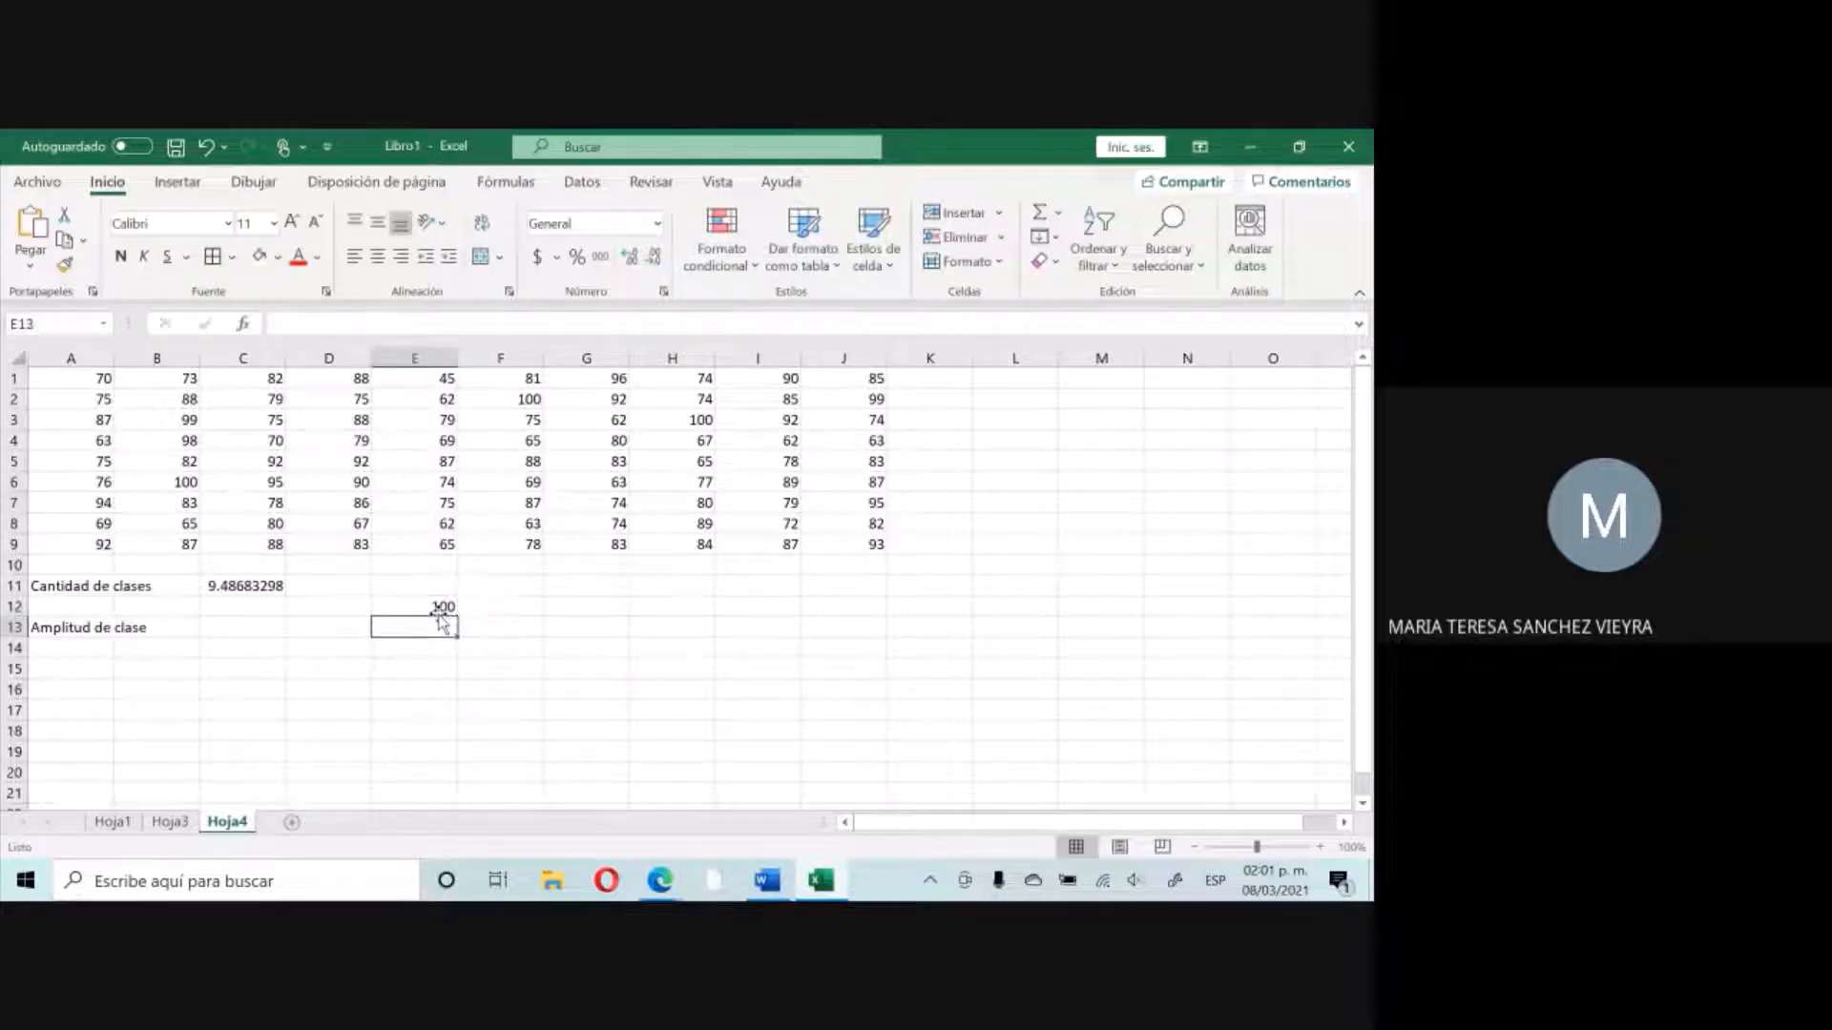
pyautogui.write('=min')
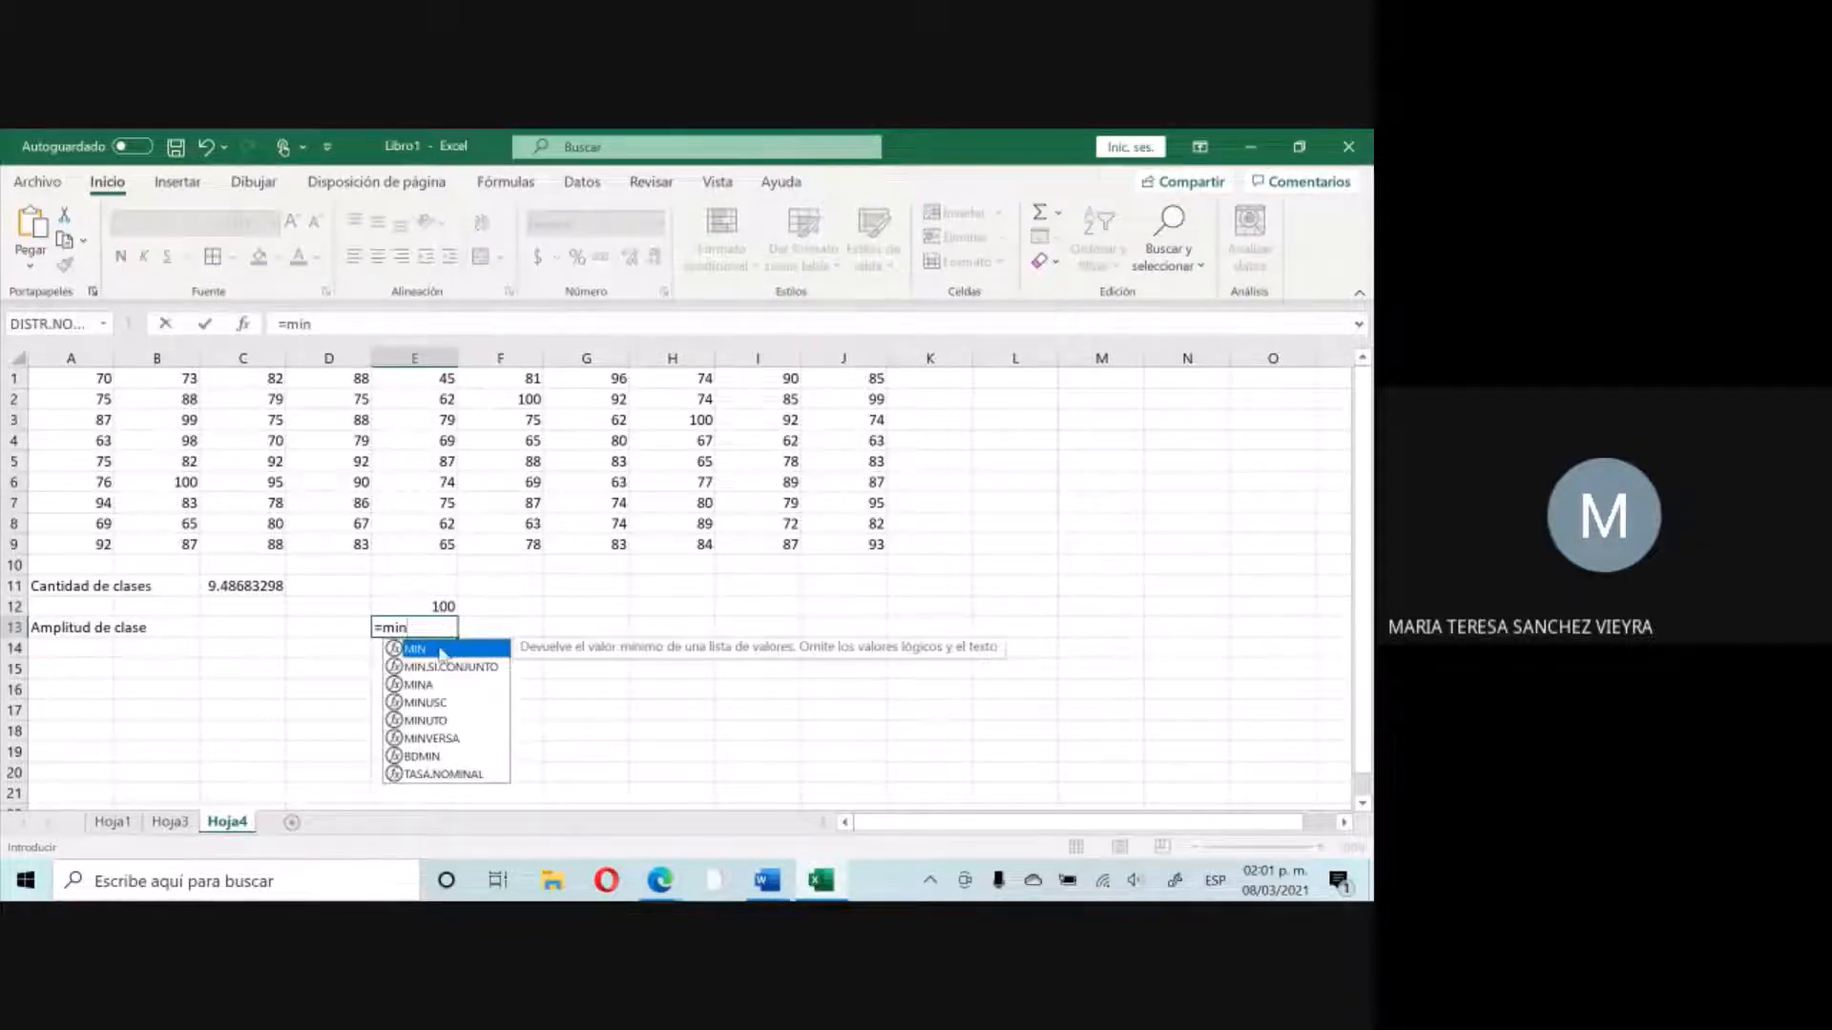
pyautogui.doubleClick(444, 651)
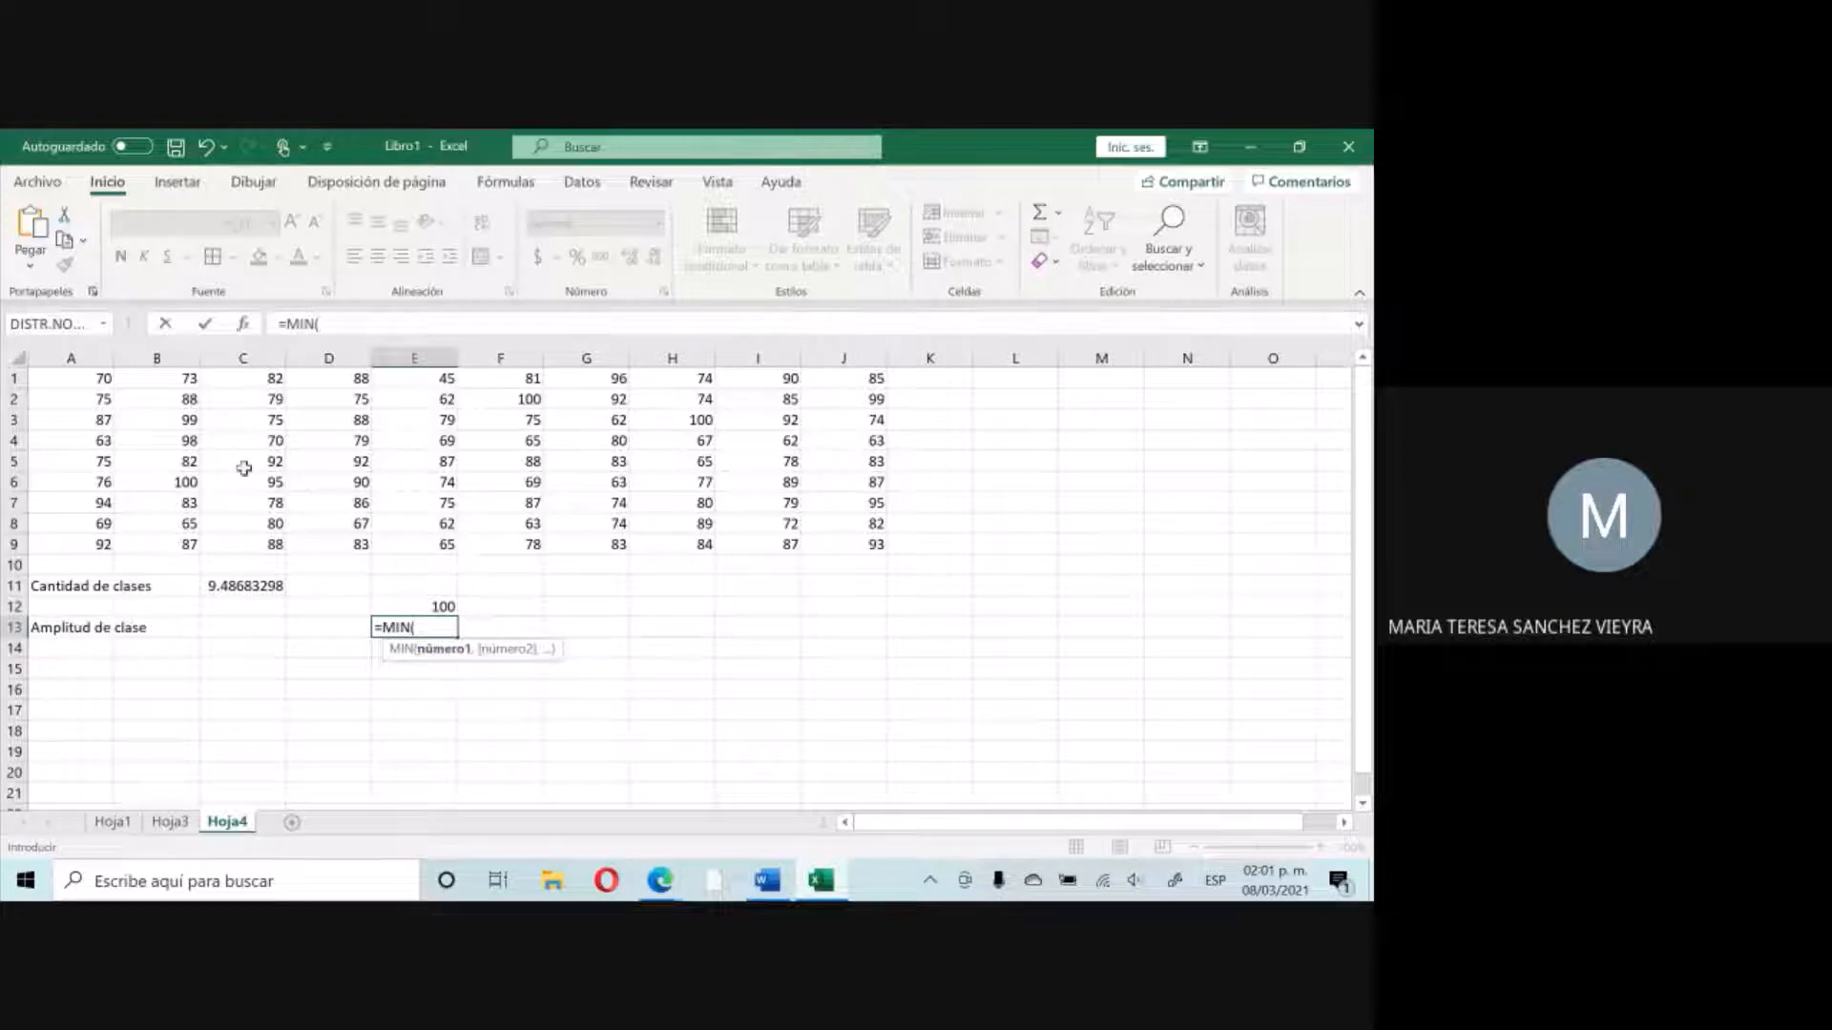
pyautogui.moveTo(90, 385); pyautogui.dragTo(846, 543)
pyautogui.write(')')
pyautogui.press('Return')
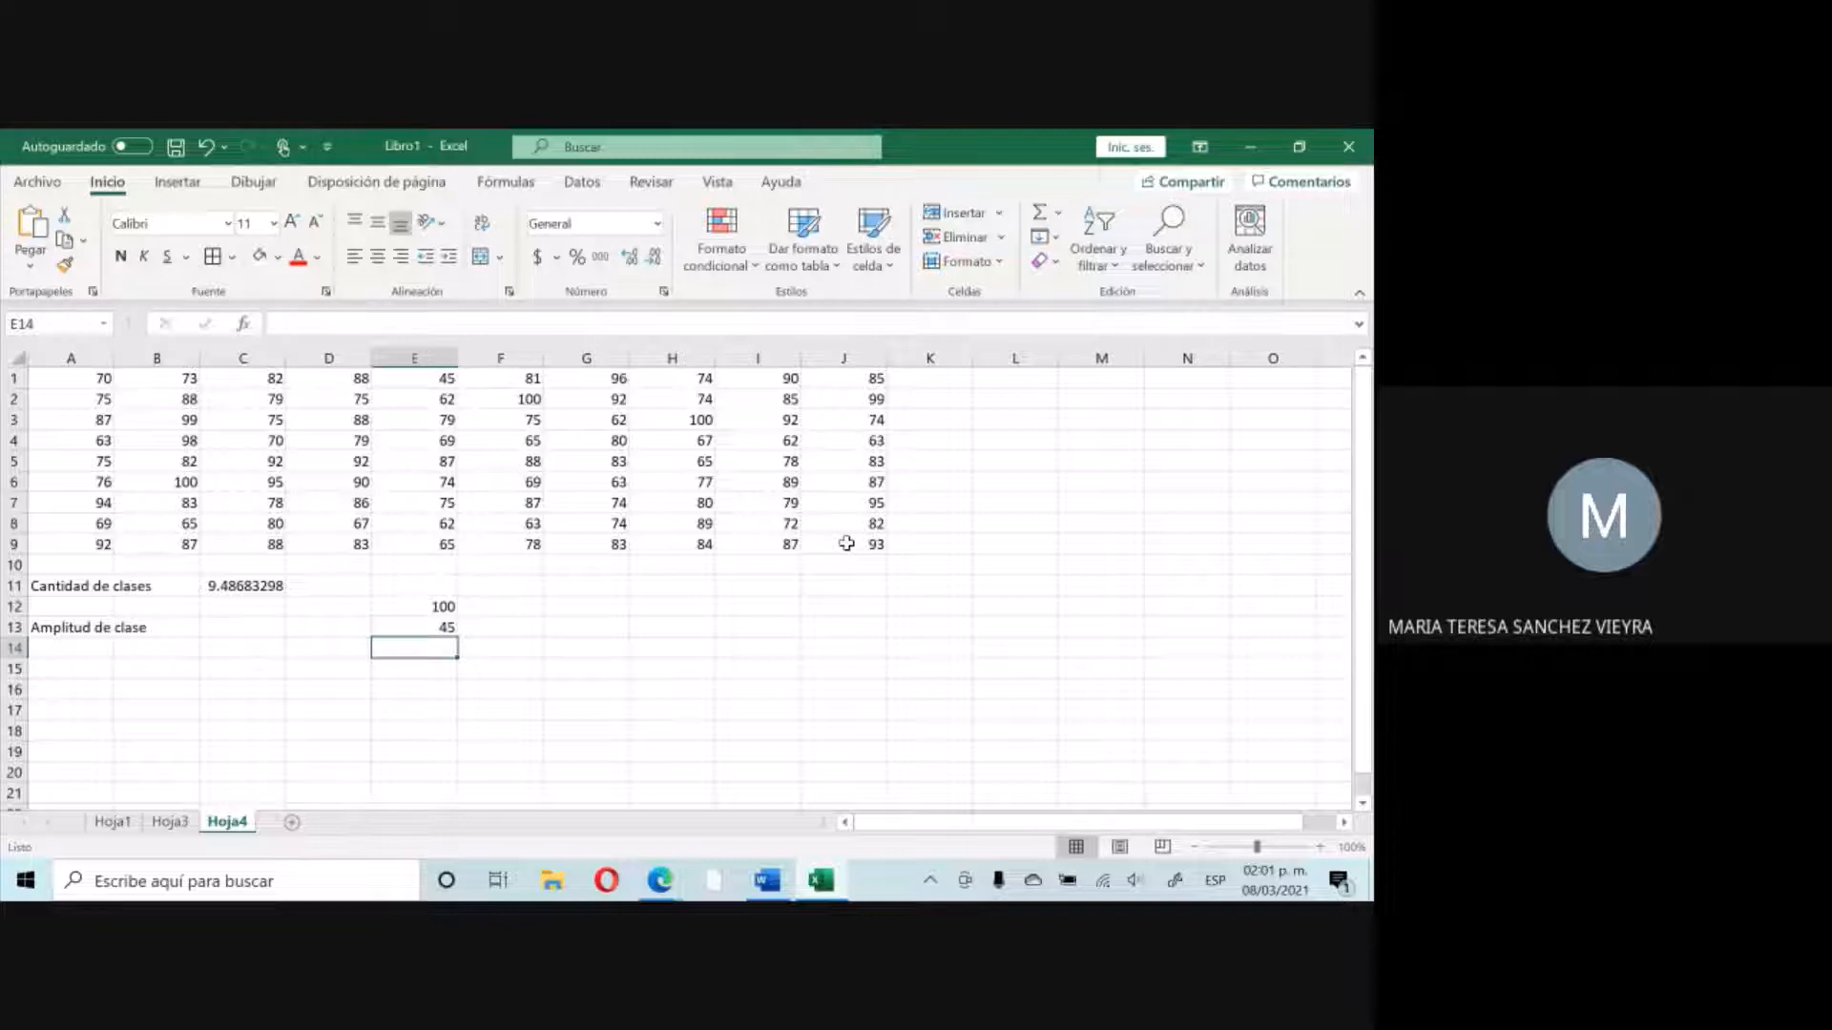
# Calculate the class width in C13 with the formula =(100-45)/10.
pyautogui.press('Left')
pyautogui.press('Left')
pyautogui.press('Up')
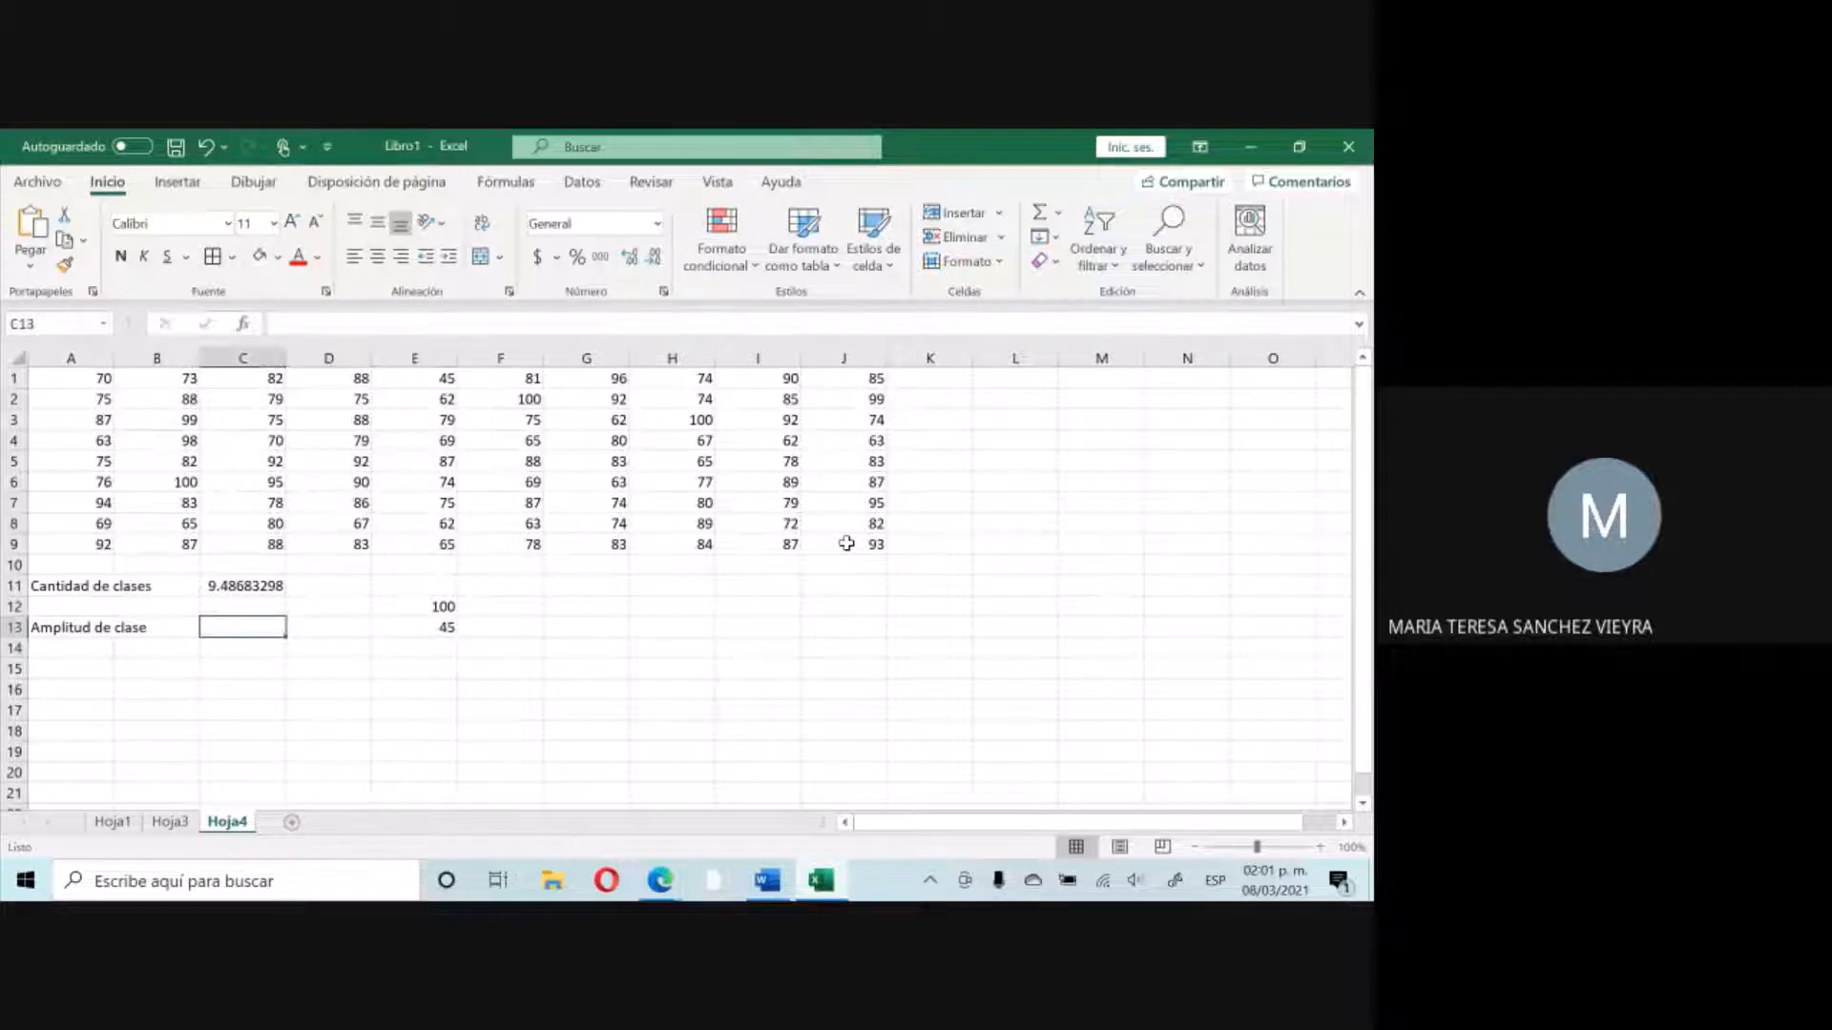
pyautogui.write('=(')
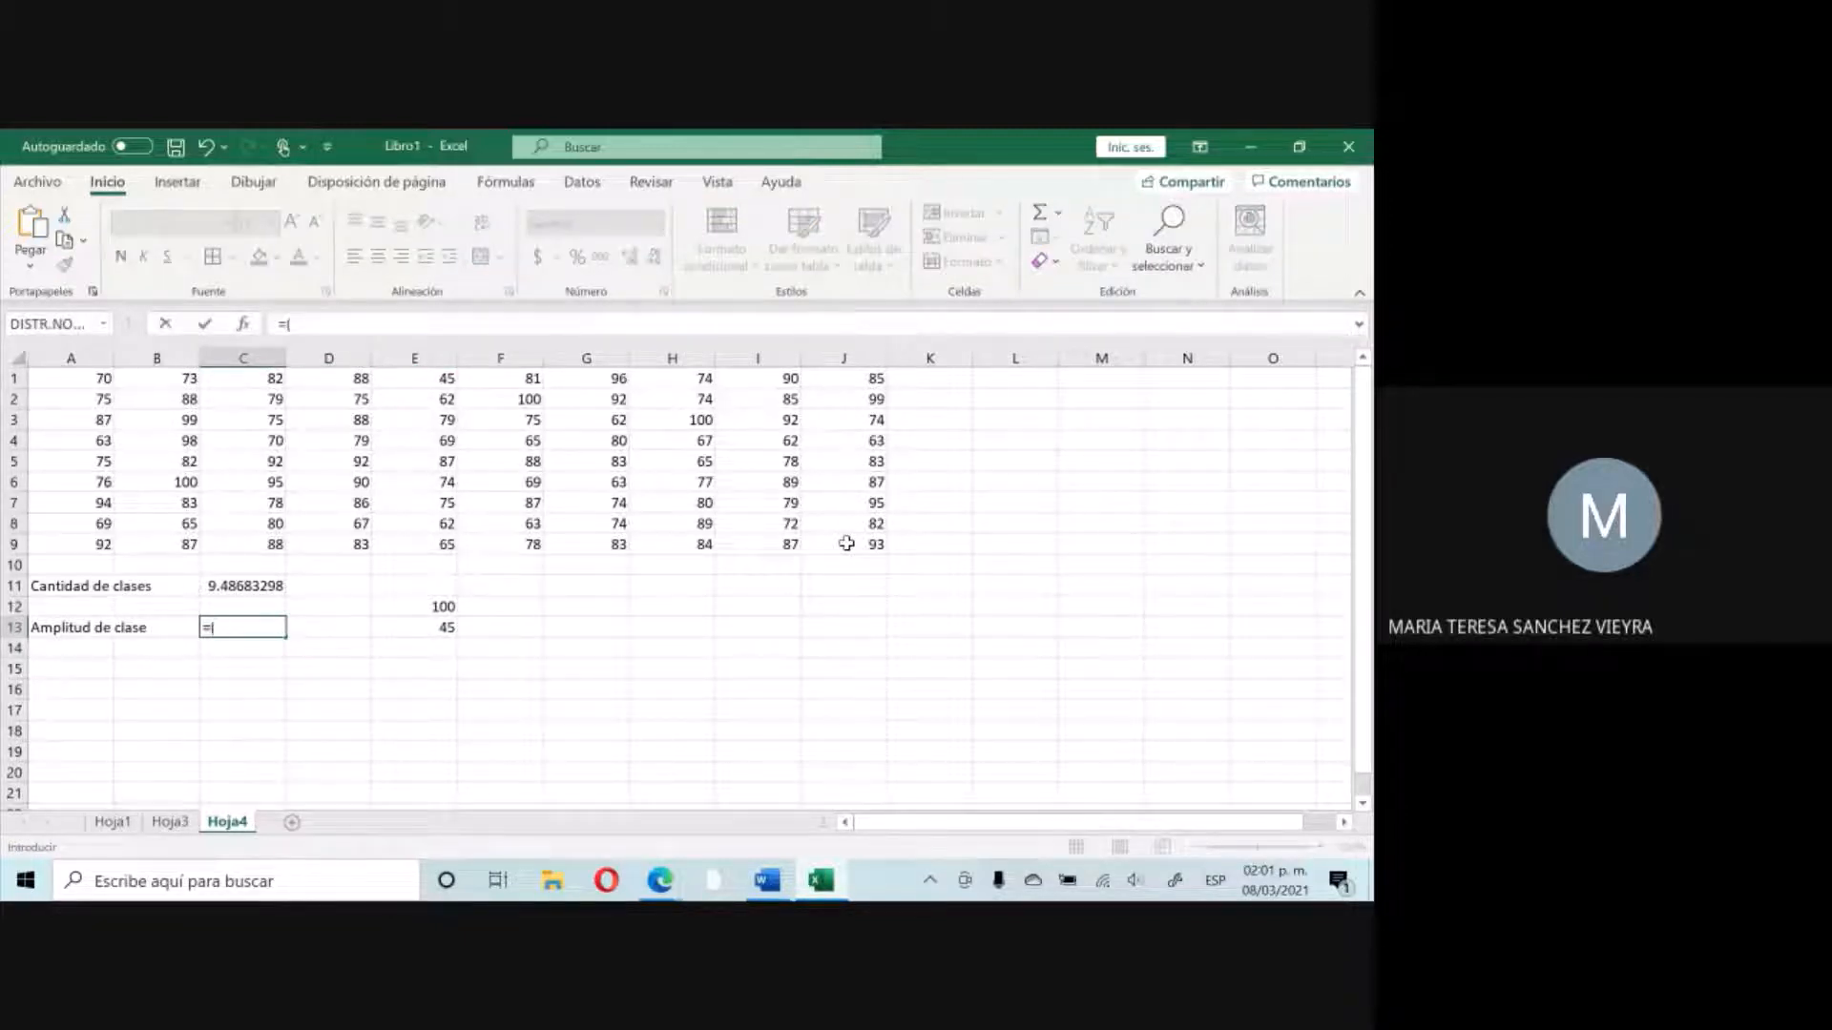
pyautogui.write('100-45')
pyautogui.write(')/')
pyautogui.write('10')
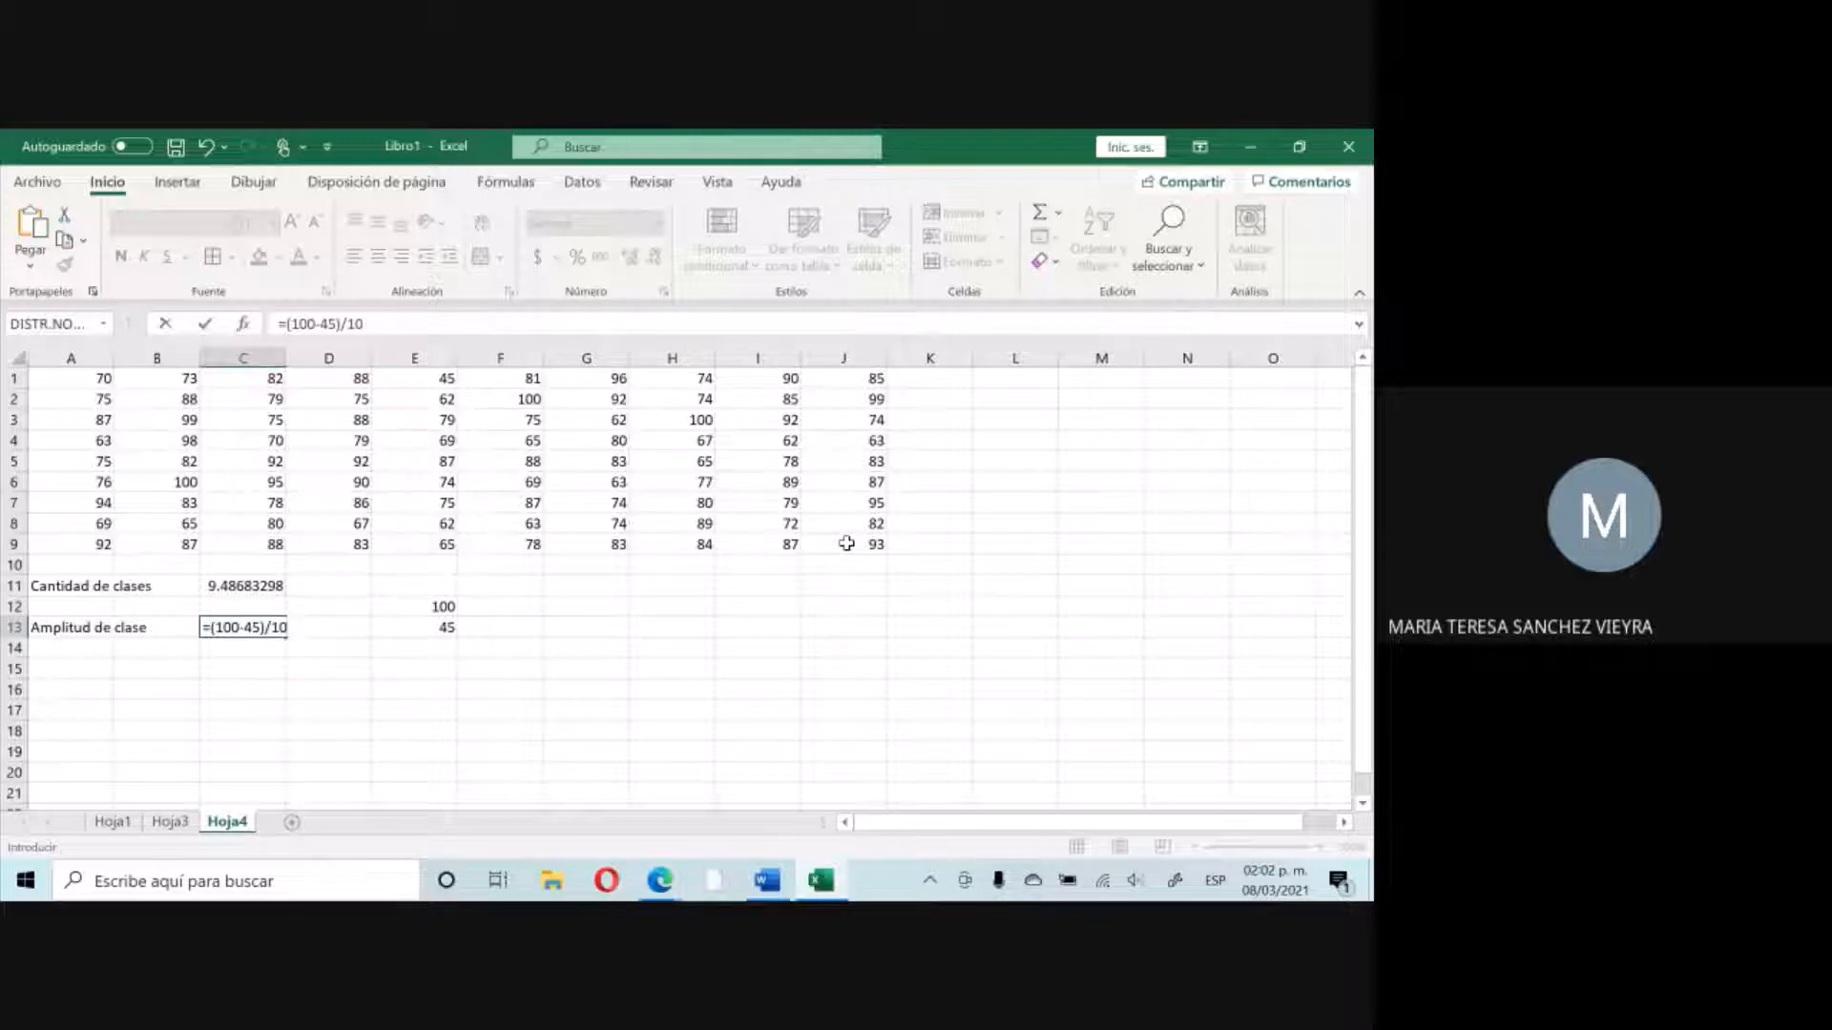
pyautogui.press('Return')
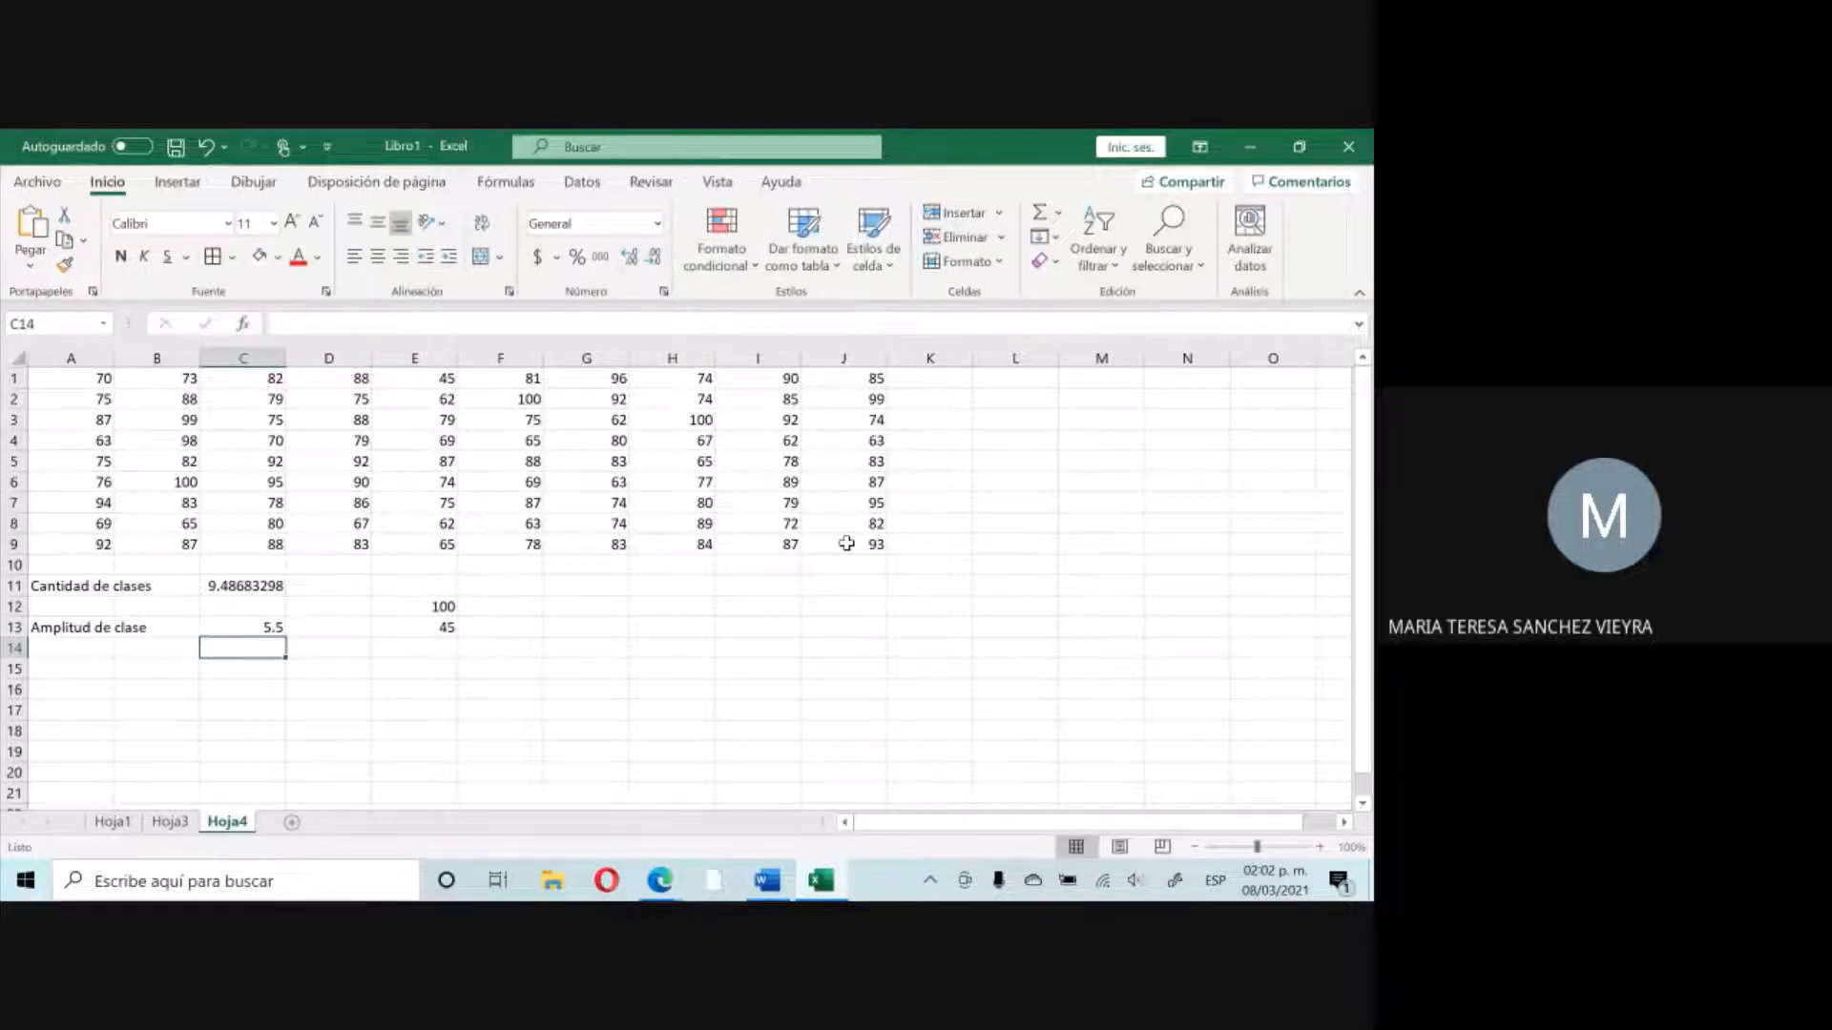
# Change the subtracted minimum in the class width formula in C13 to 40, giving =(100-40)/10.
pyautogui.press('Up')
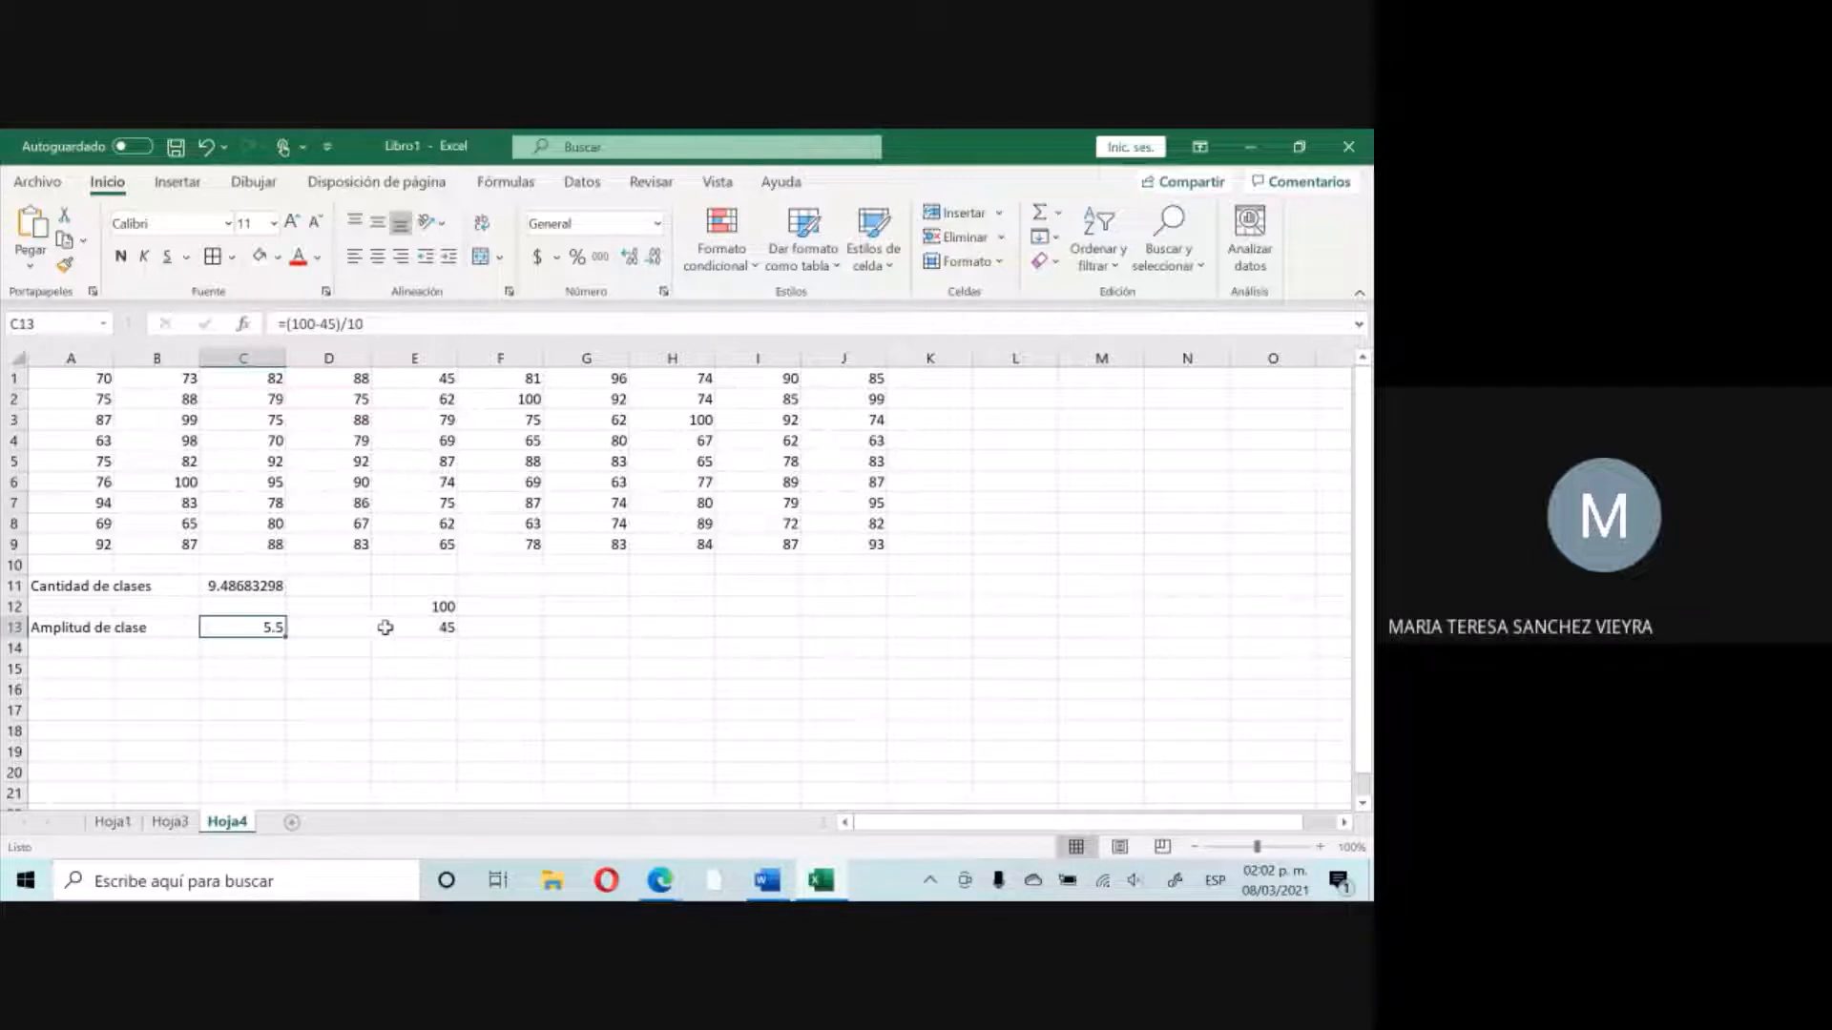
pyautogui.doubleClick(246, 626)
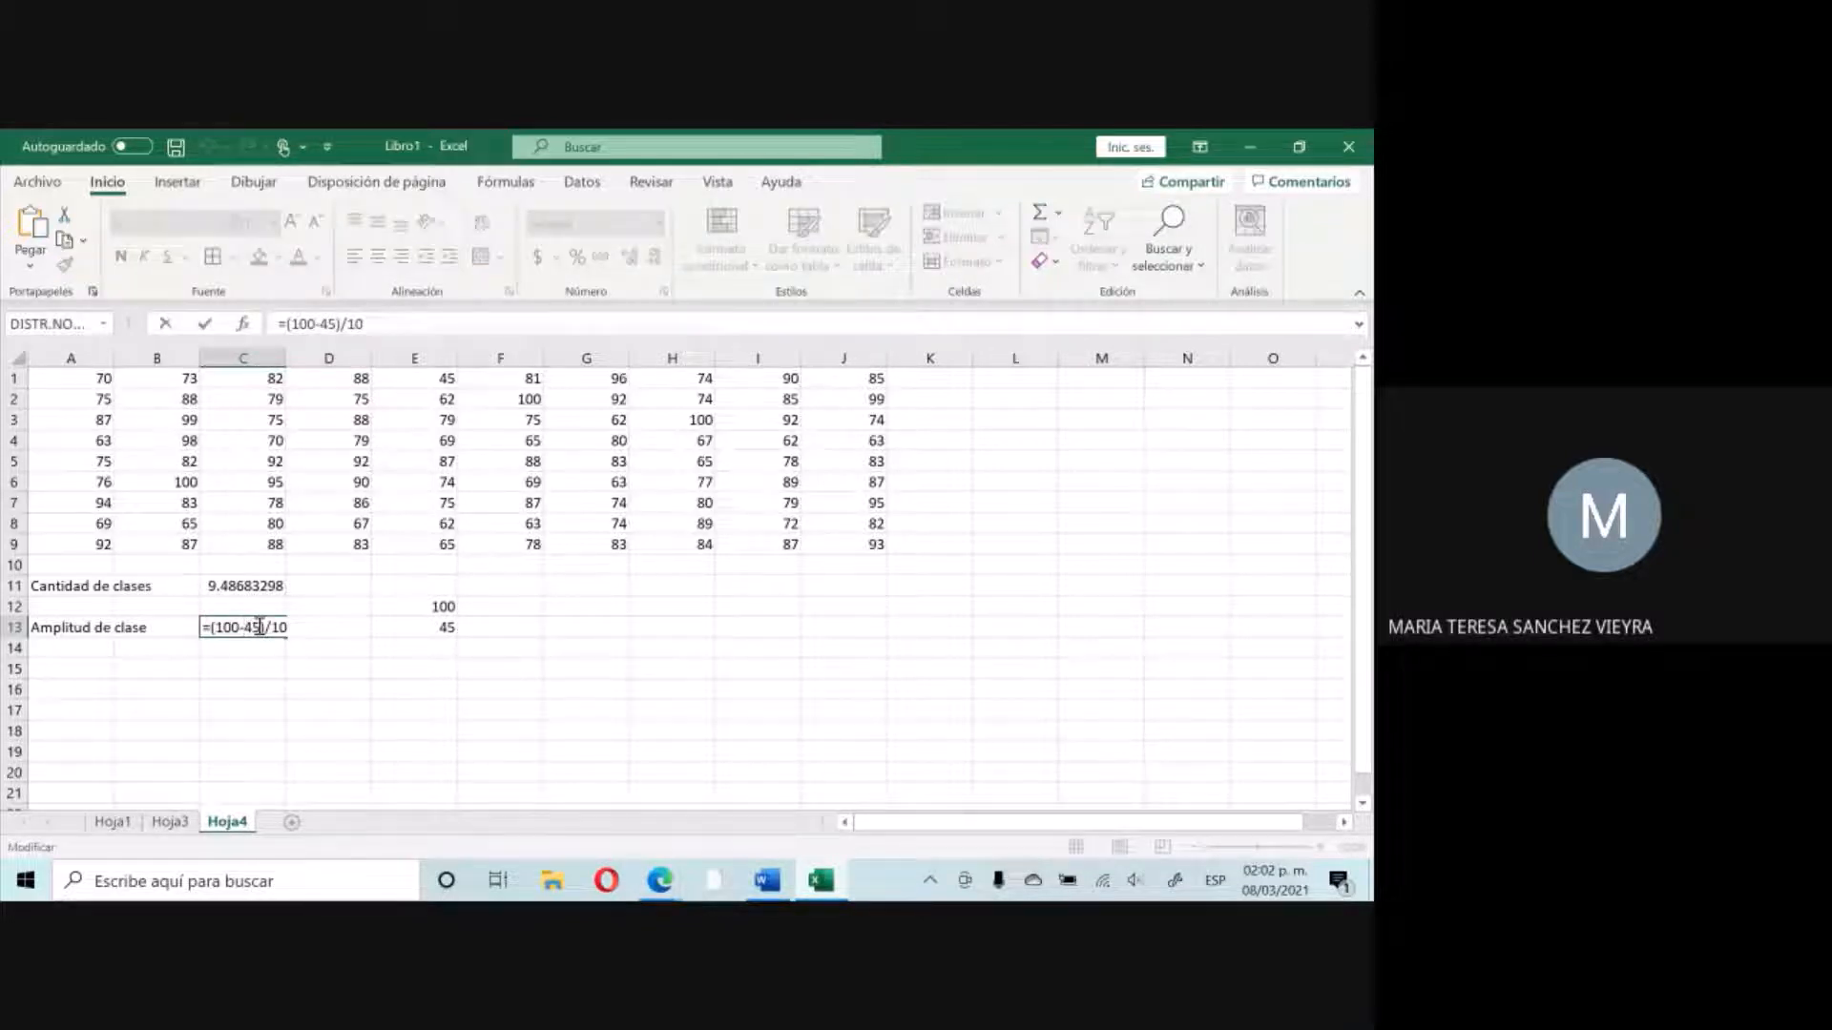
pyautogui.press('BackSpace')
pyautogui.write('0')
pyautogui.press('Return')
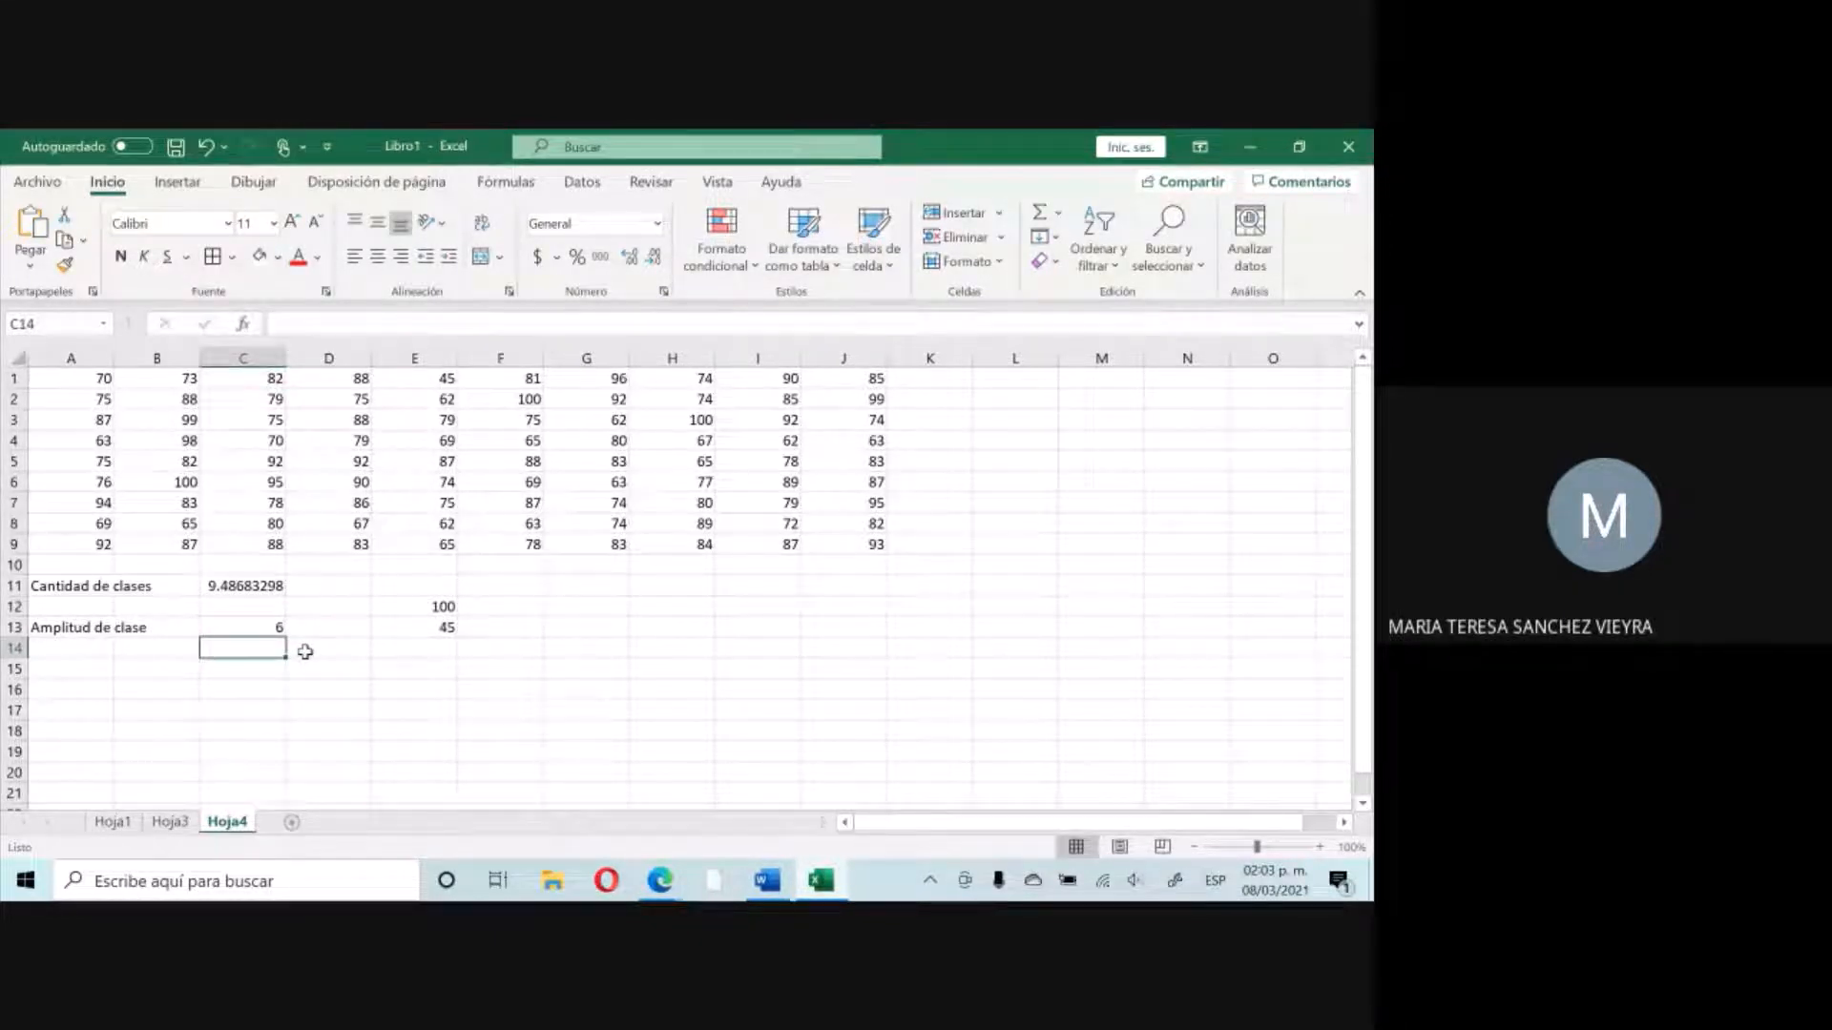
# Enter the heading "Clases" in B15 for the class interval table.
pyautogui.press('Left')
pyautogui.press('Left')
pyautogui.press('Down')
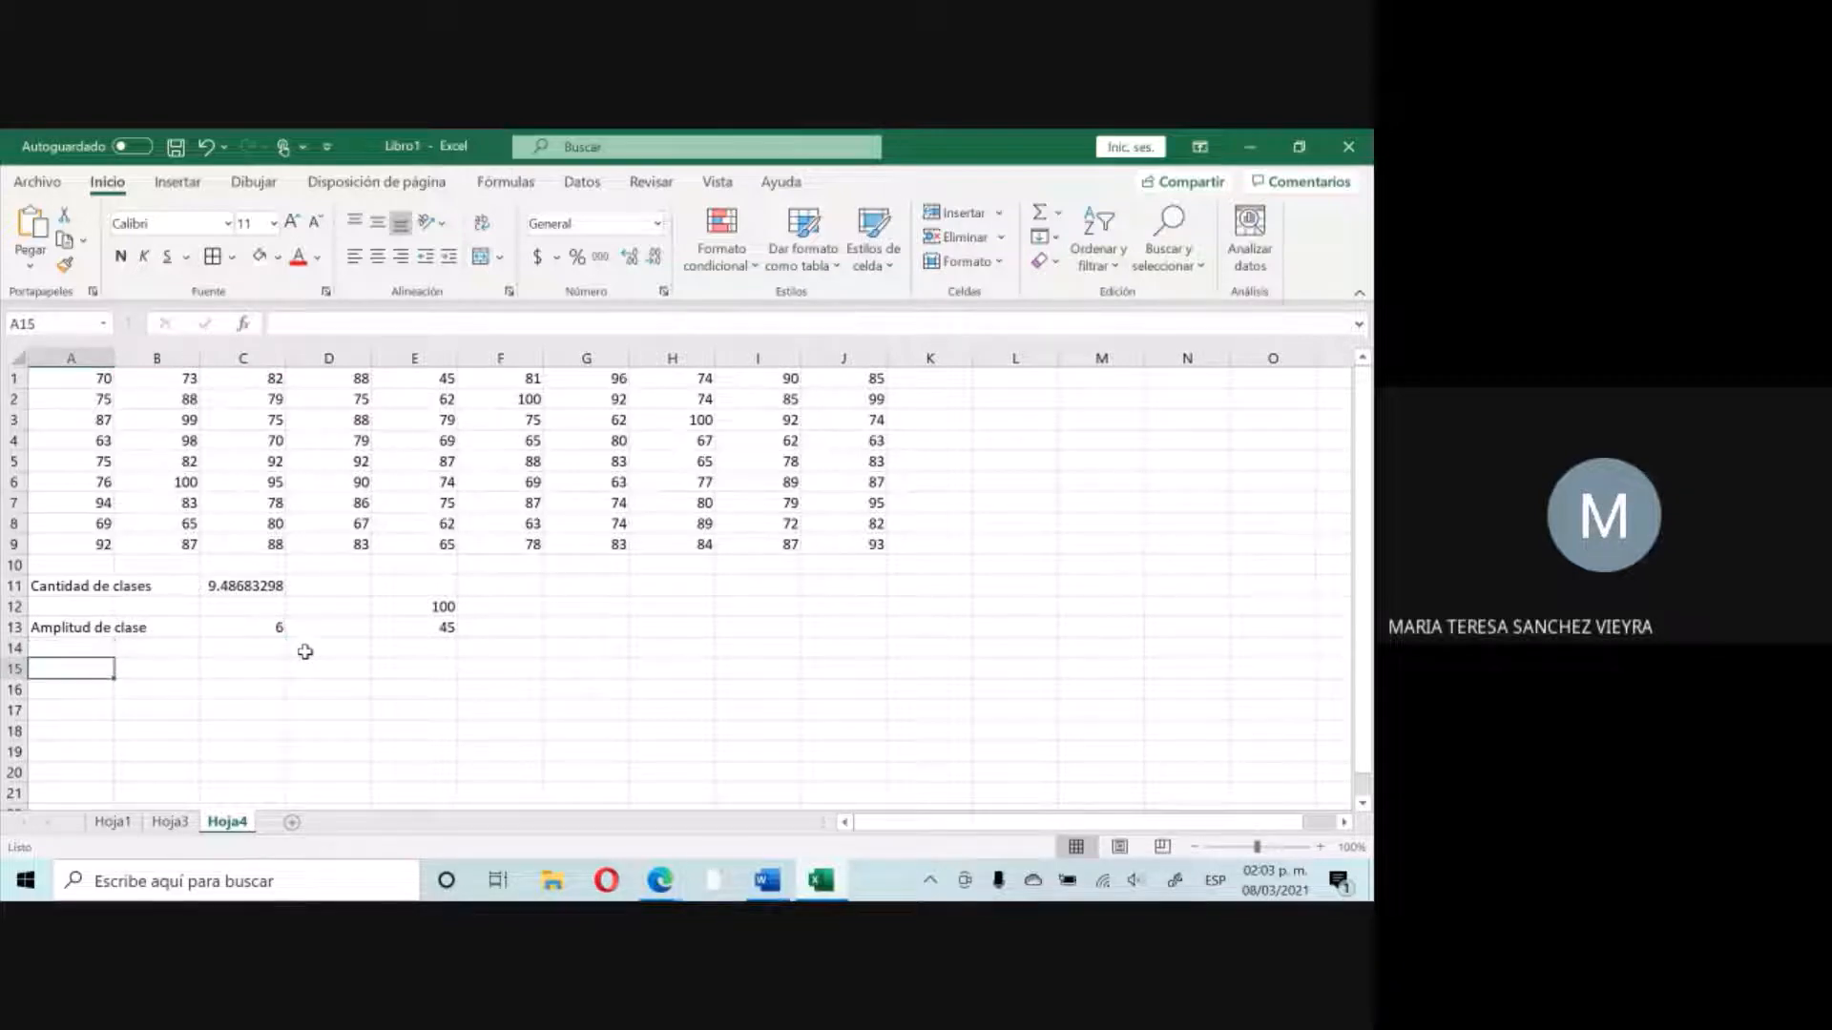
pyautogui.press('Right')
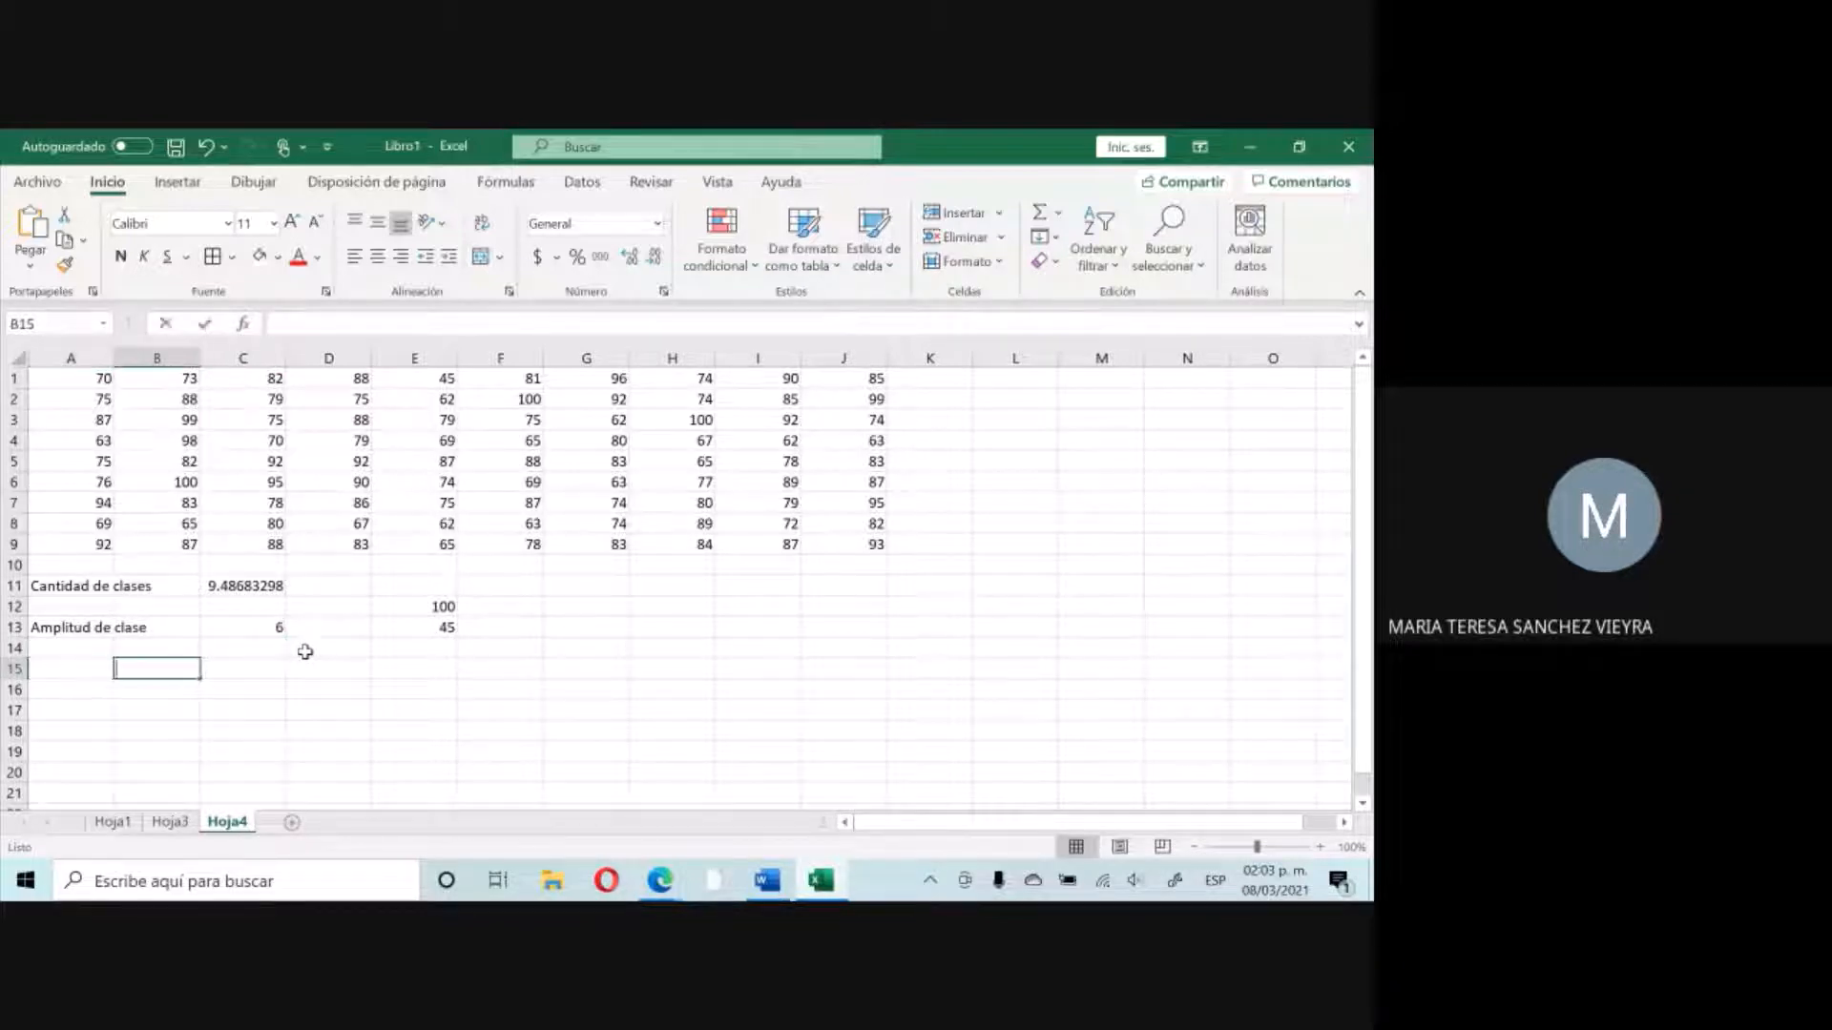
pyautogui.write('Clases')
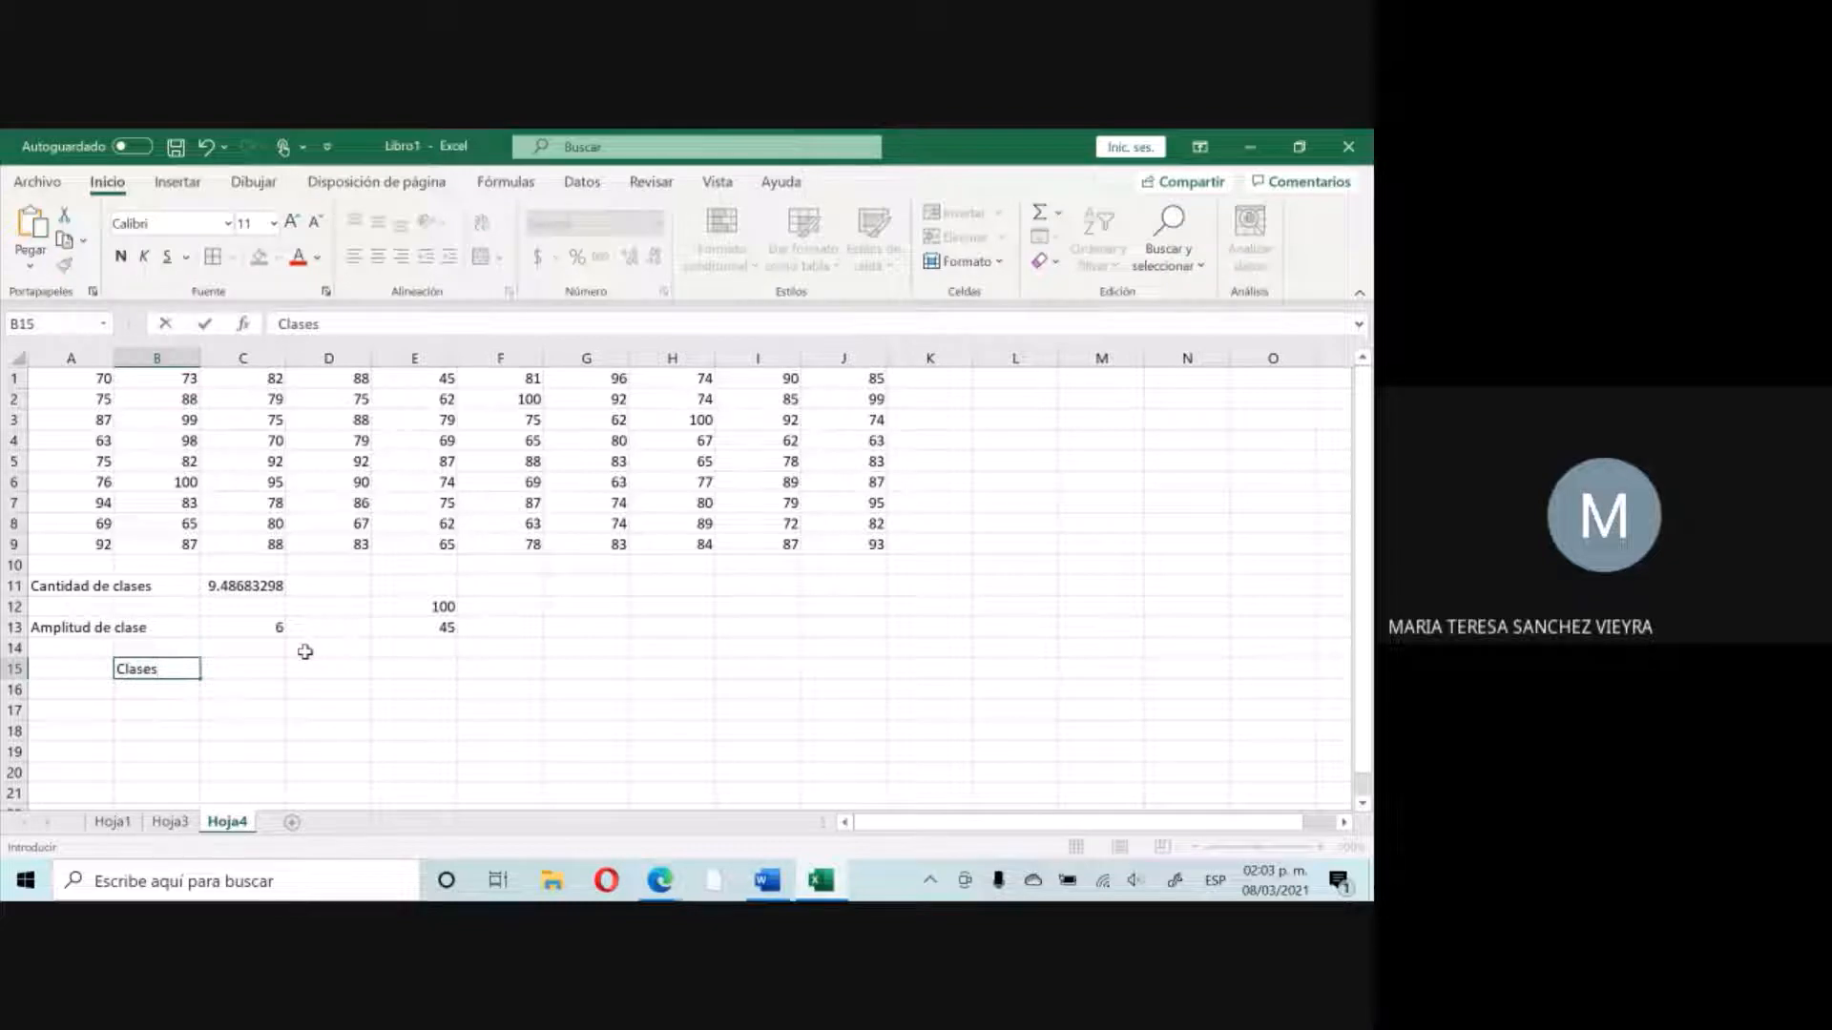
pyautogui.press('Return')
# Enter the first two class intervals in A16:B17, with limits 40 to 46 and 46 to 52.
pyautogui.press('Left')
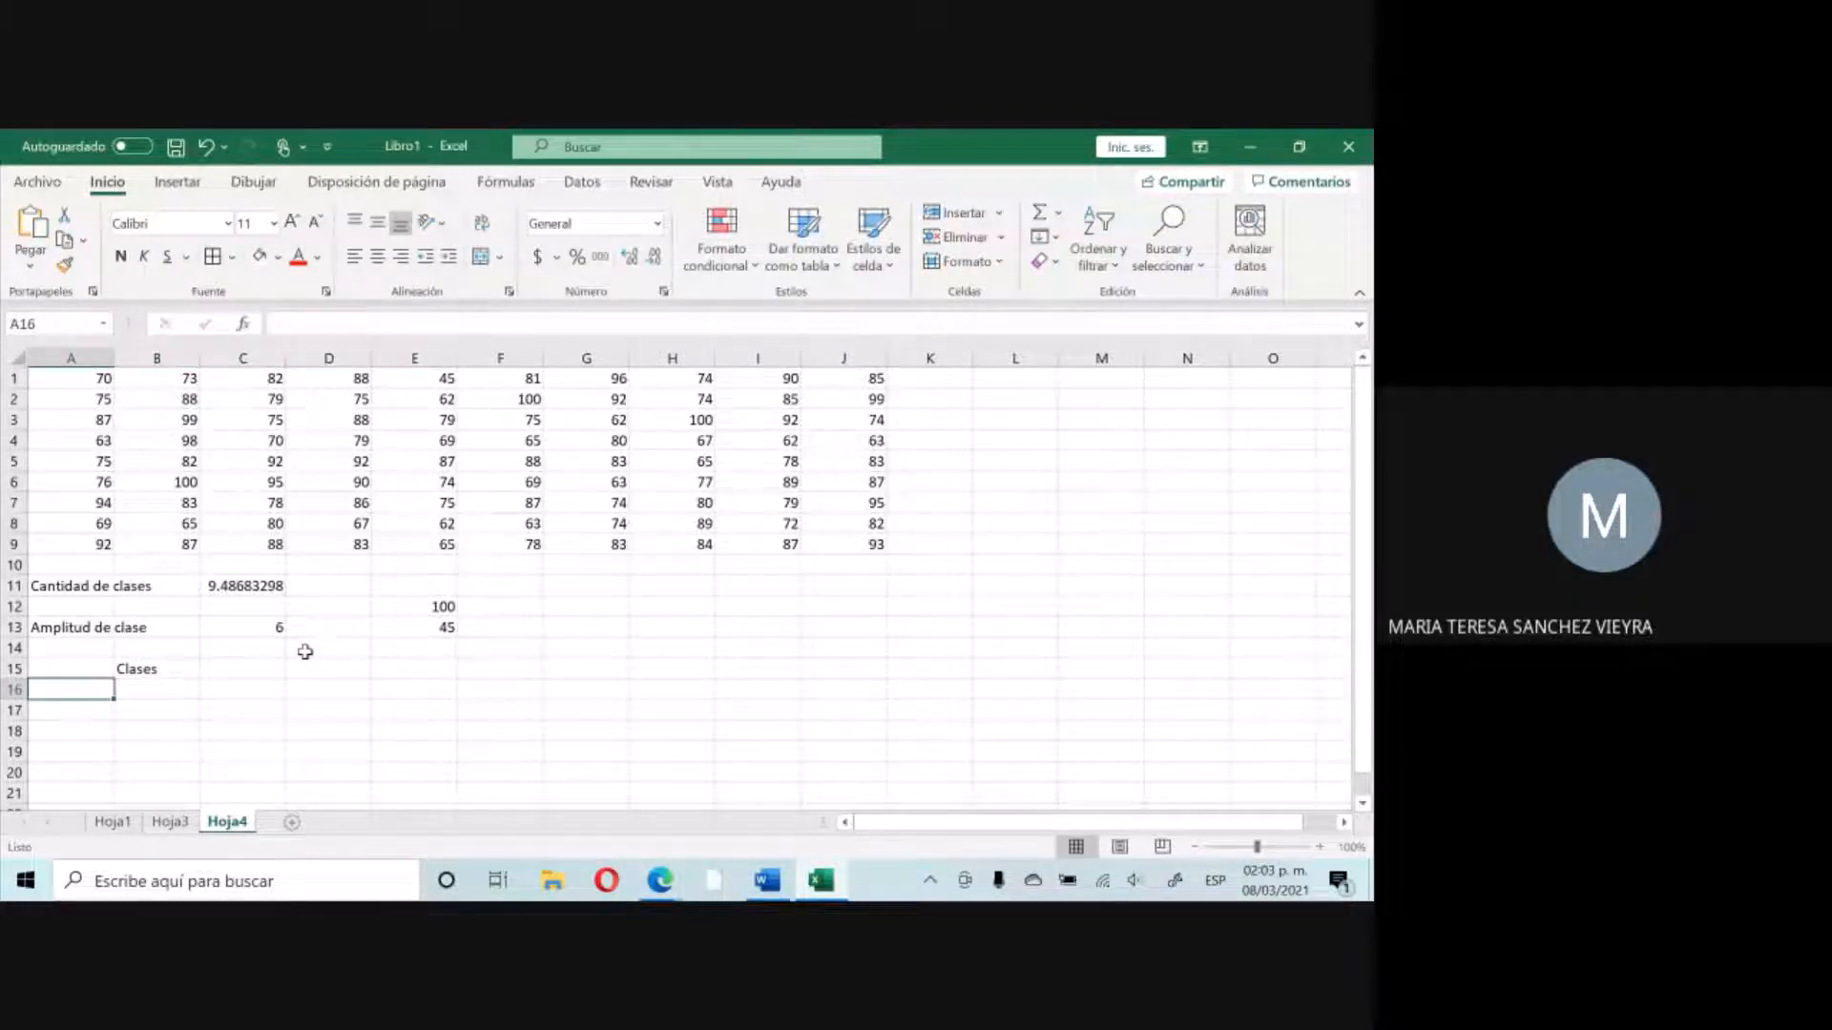
pyautogui.write('40')
pyautogui.press('Tab')
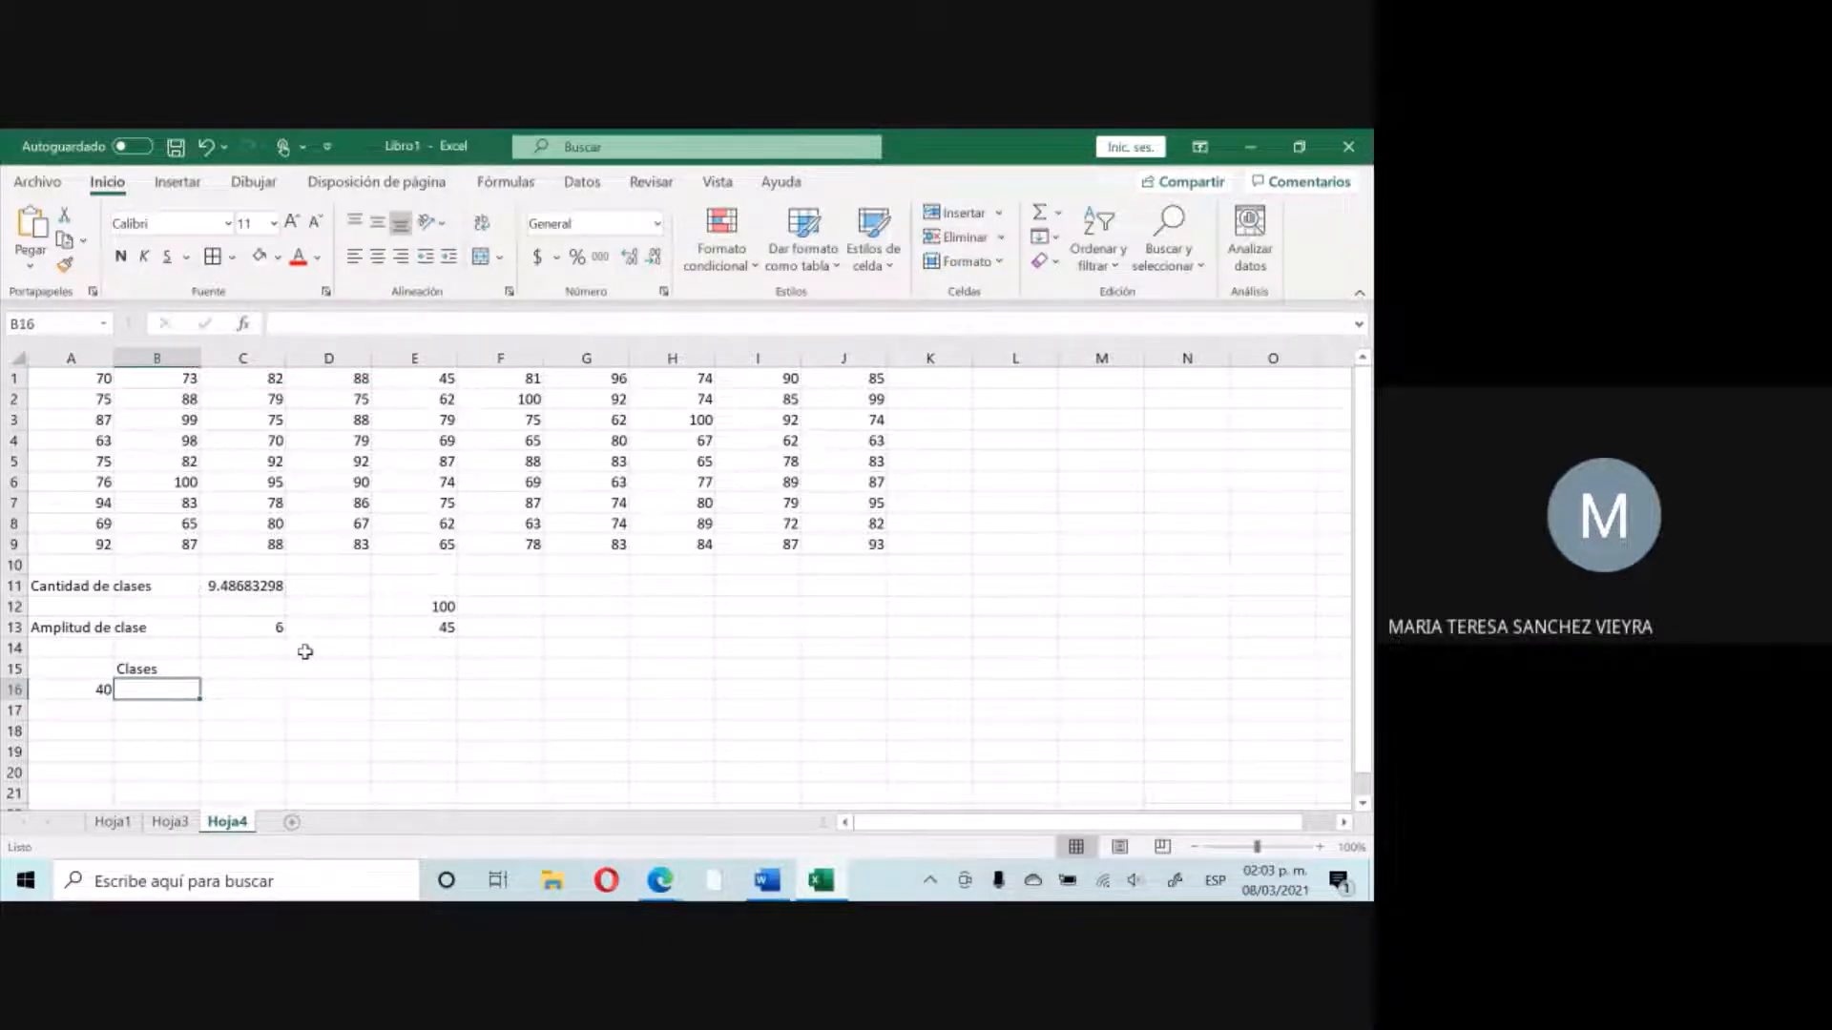
pyautogui.write('46')
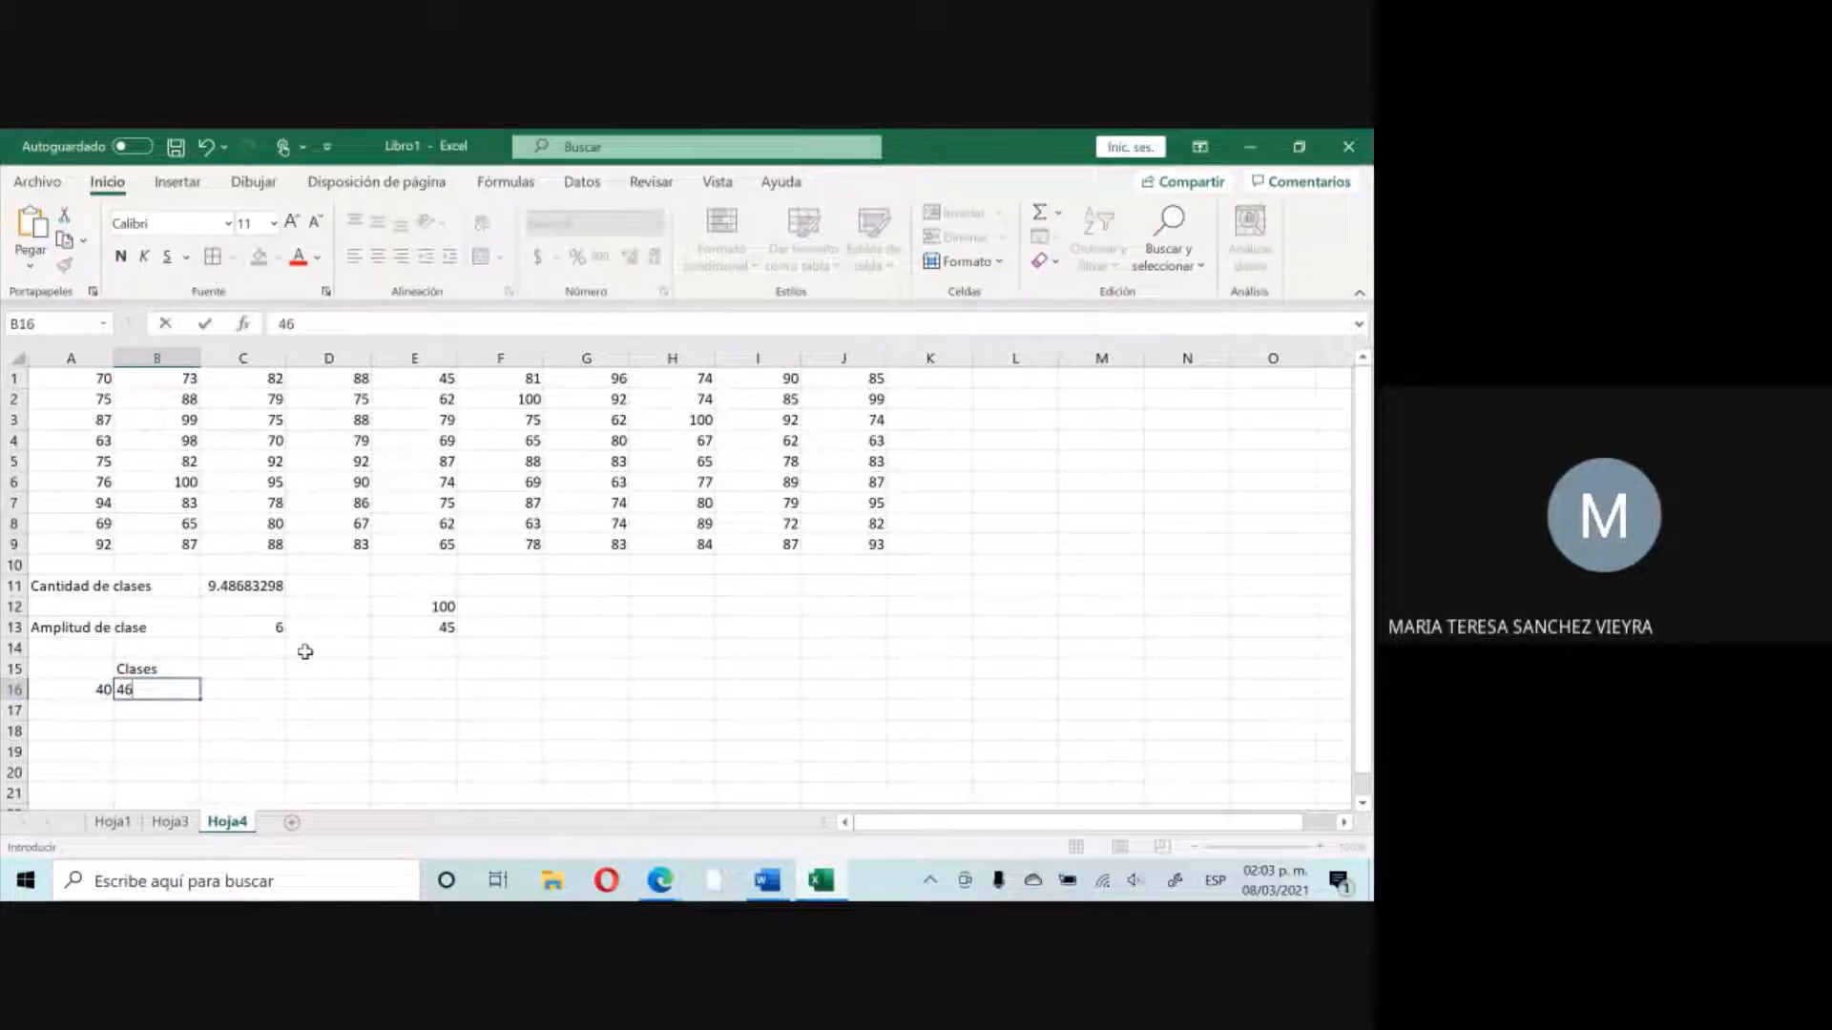
pyautogui.press('Return')
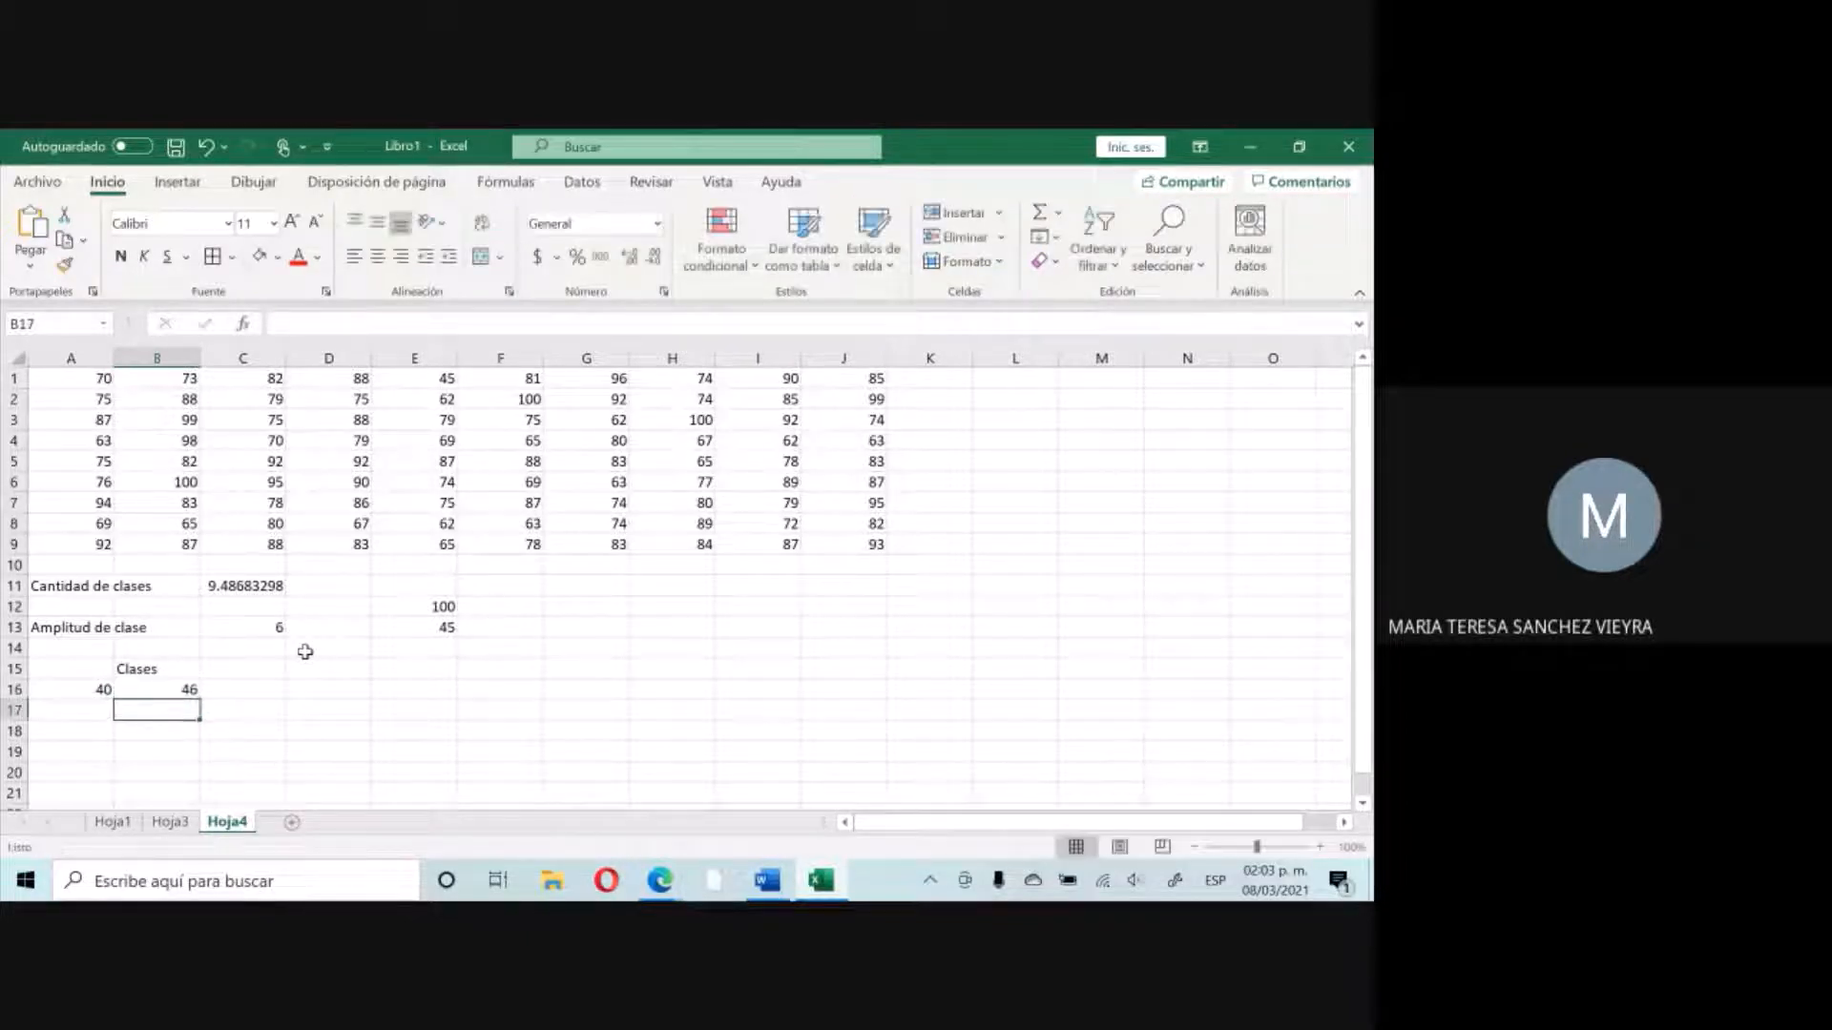
pyautogui.write('46')
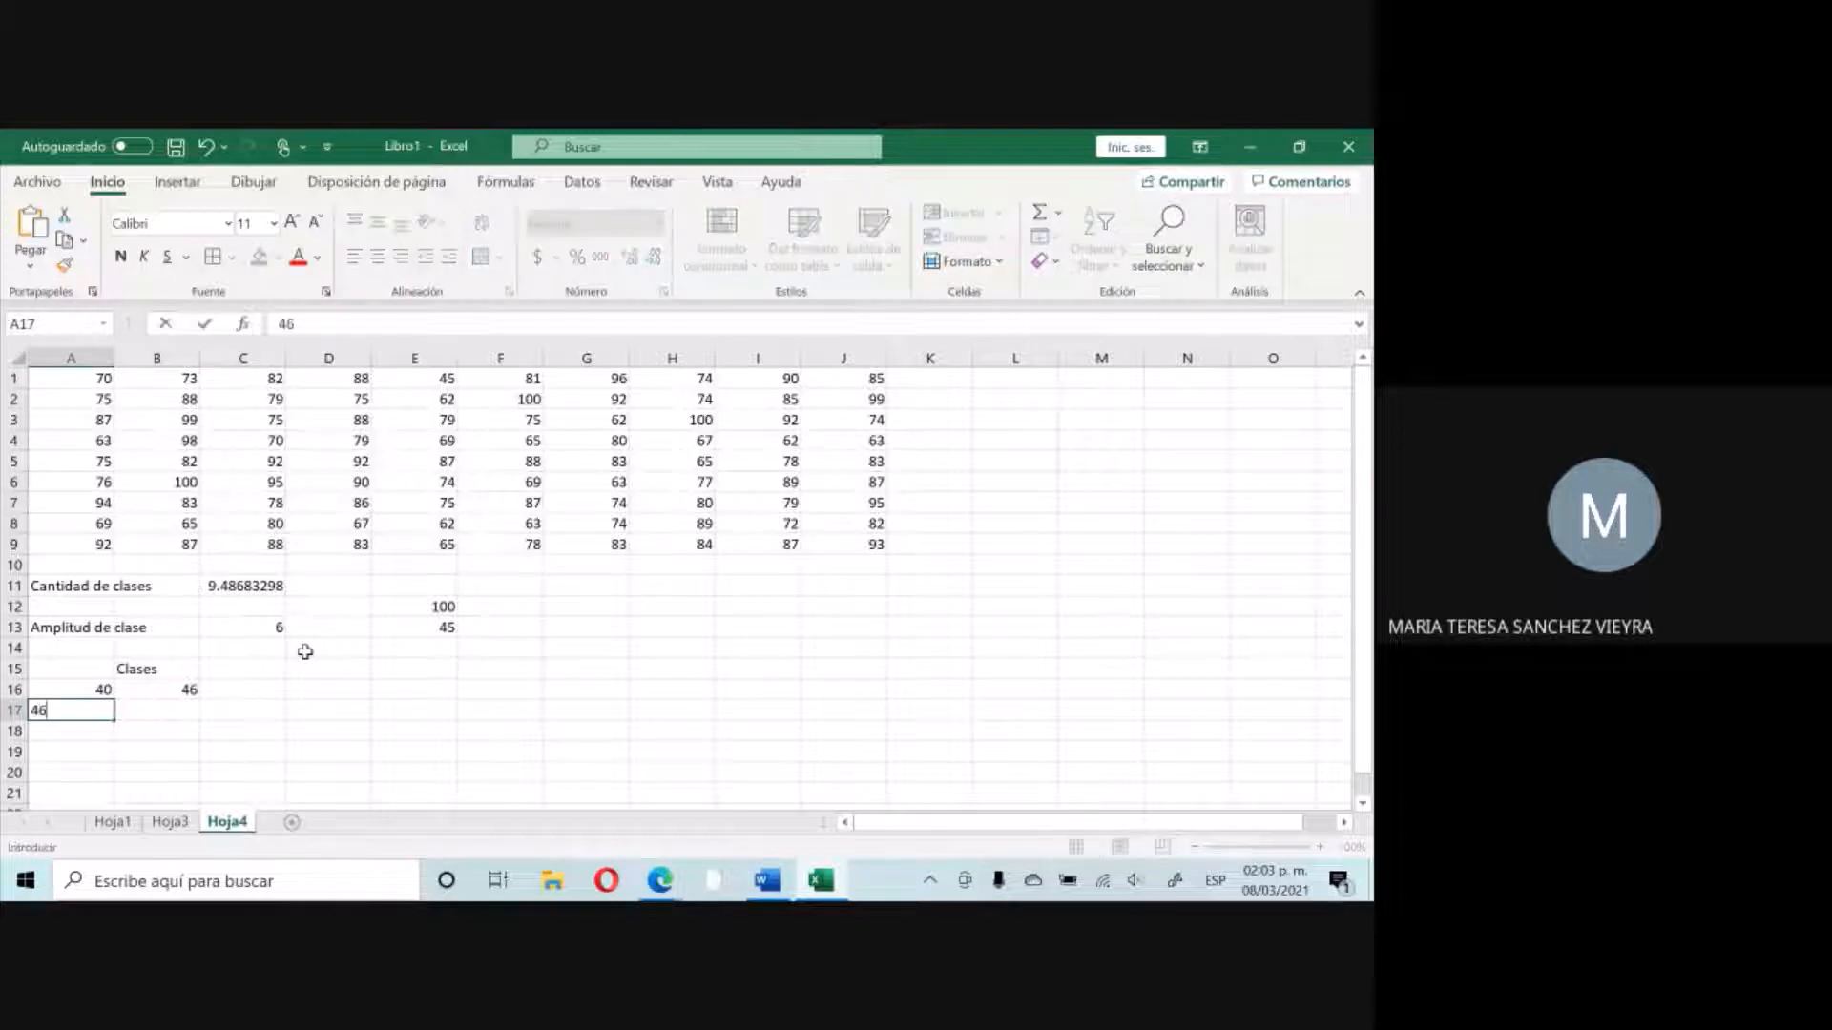
pyautogui.press('Tab')
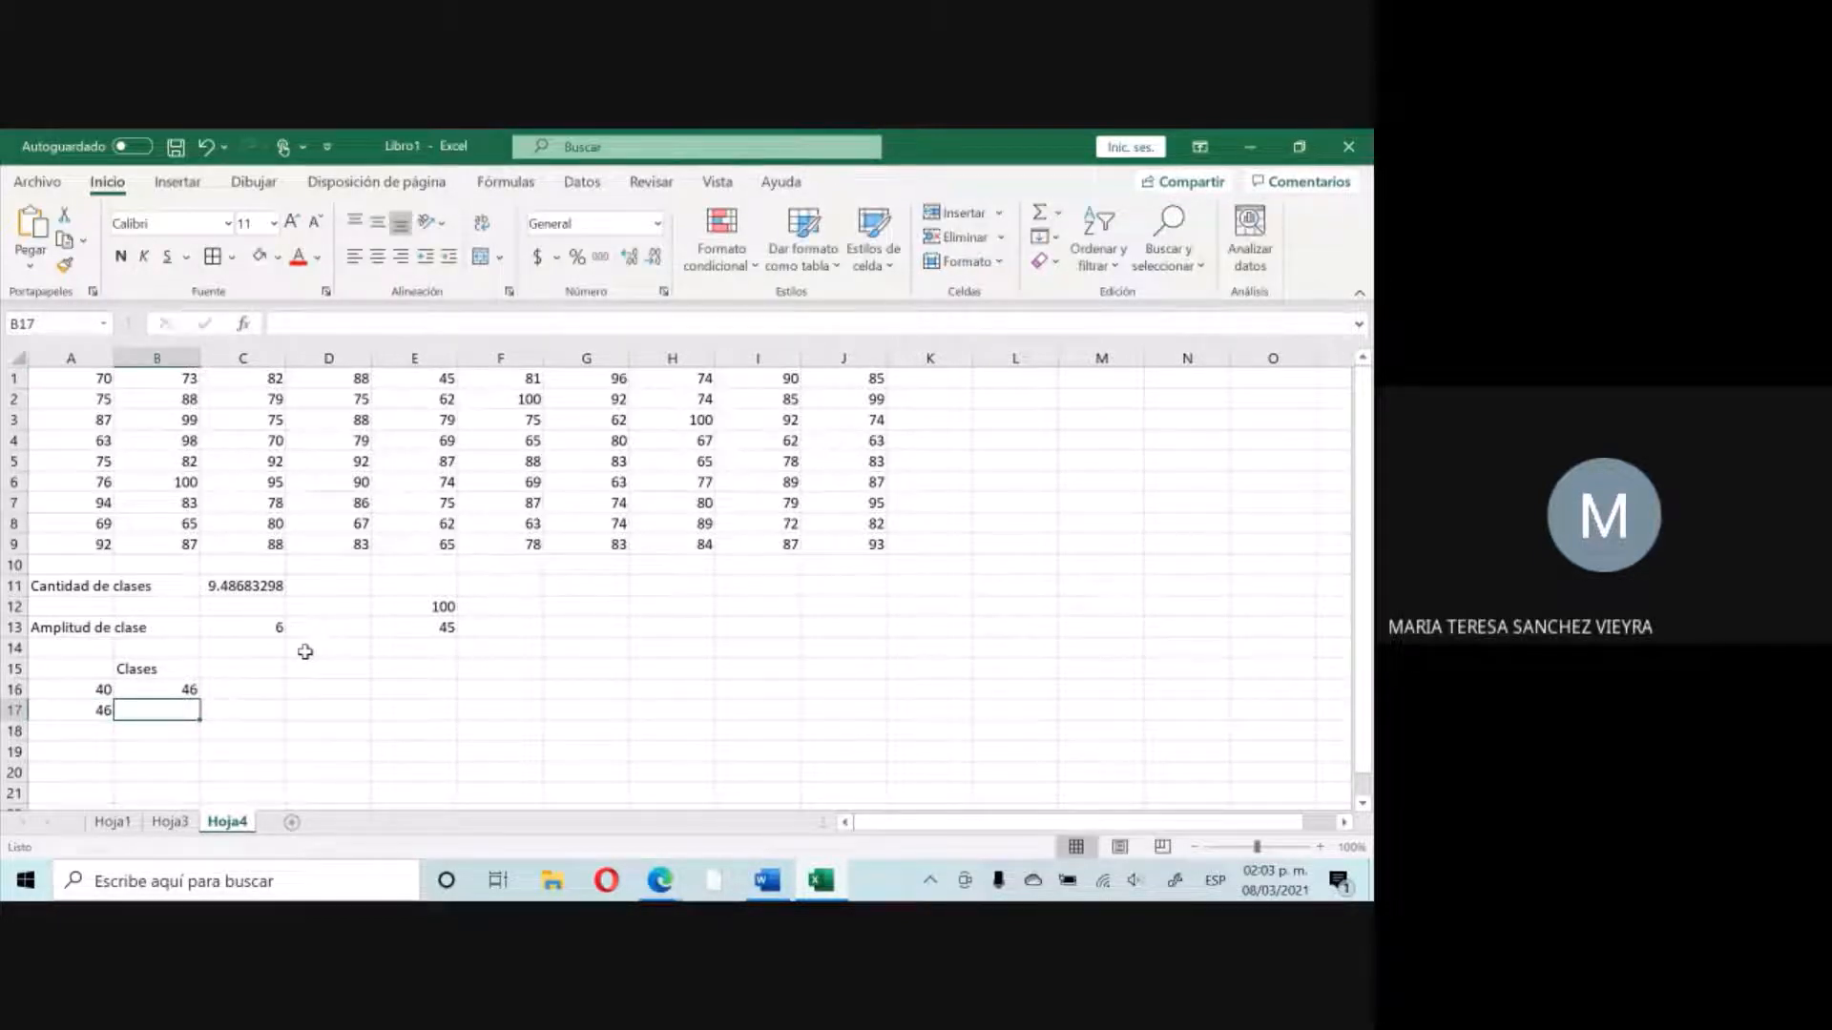
pyautogui.write('=A17+6')
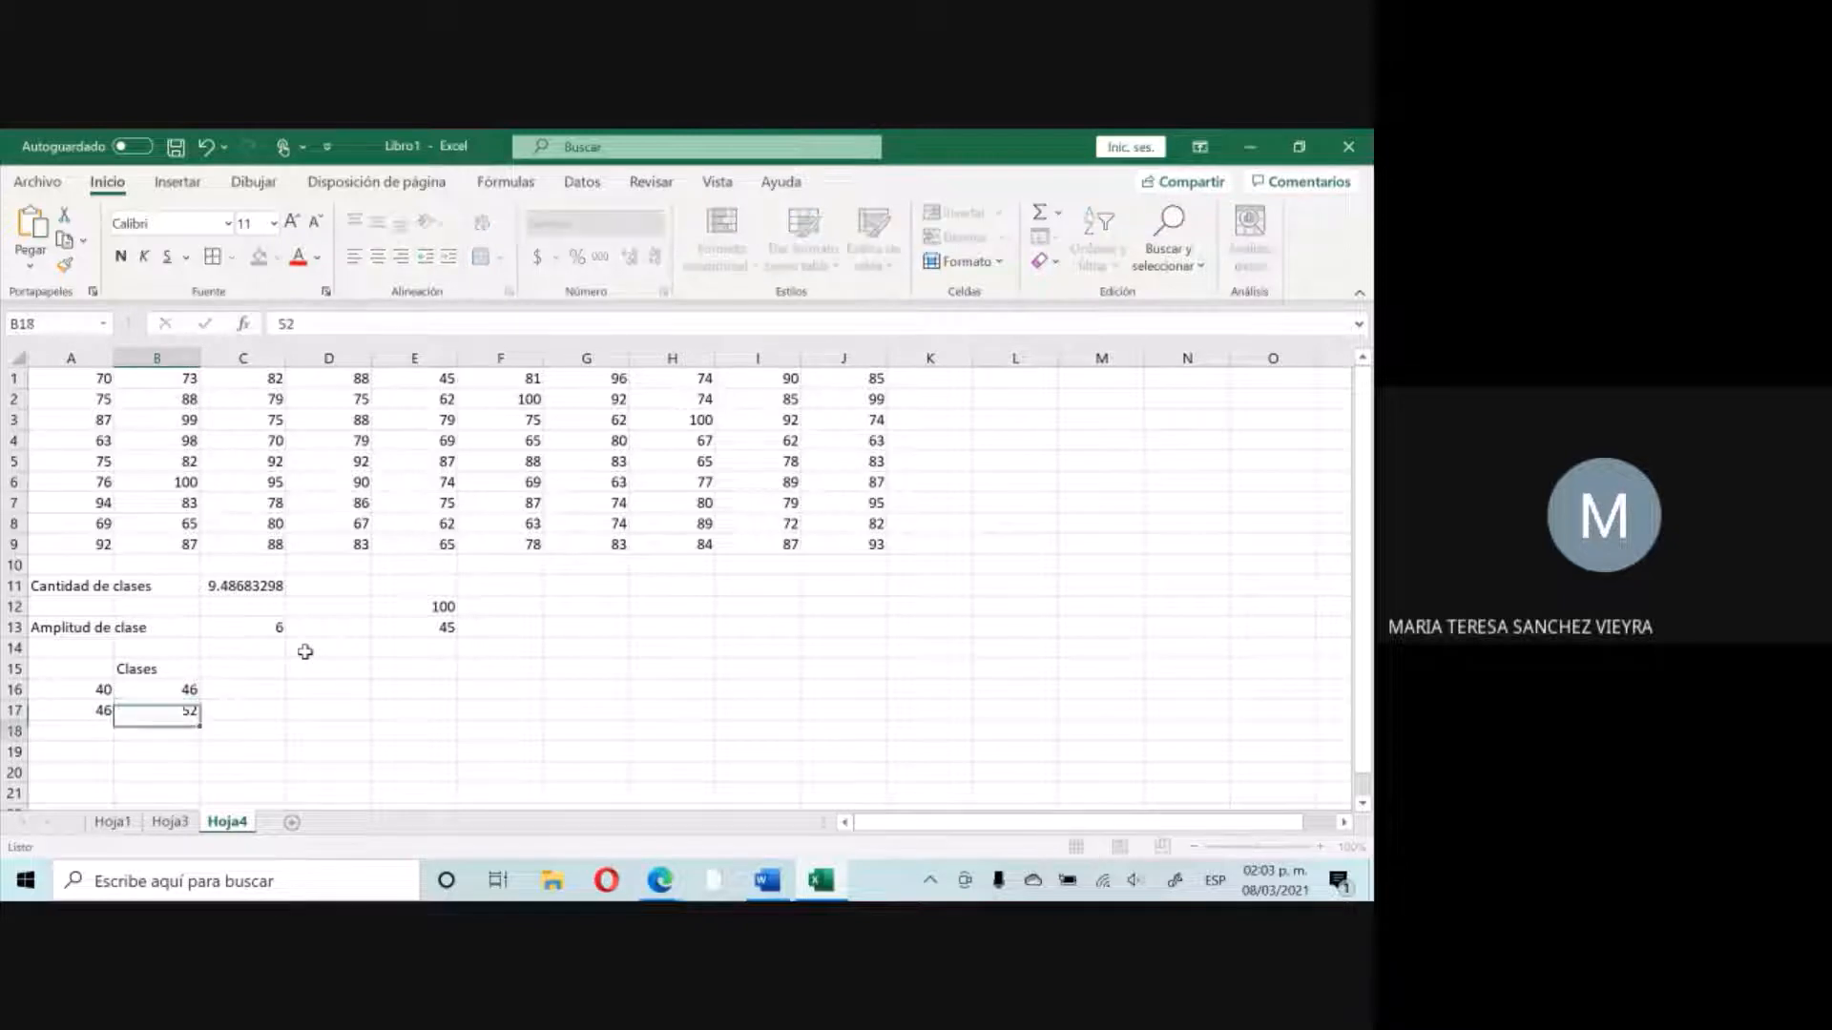
pyautogui.press('Return')
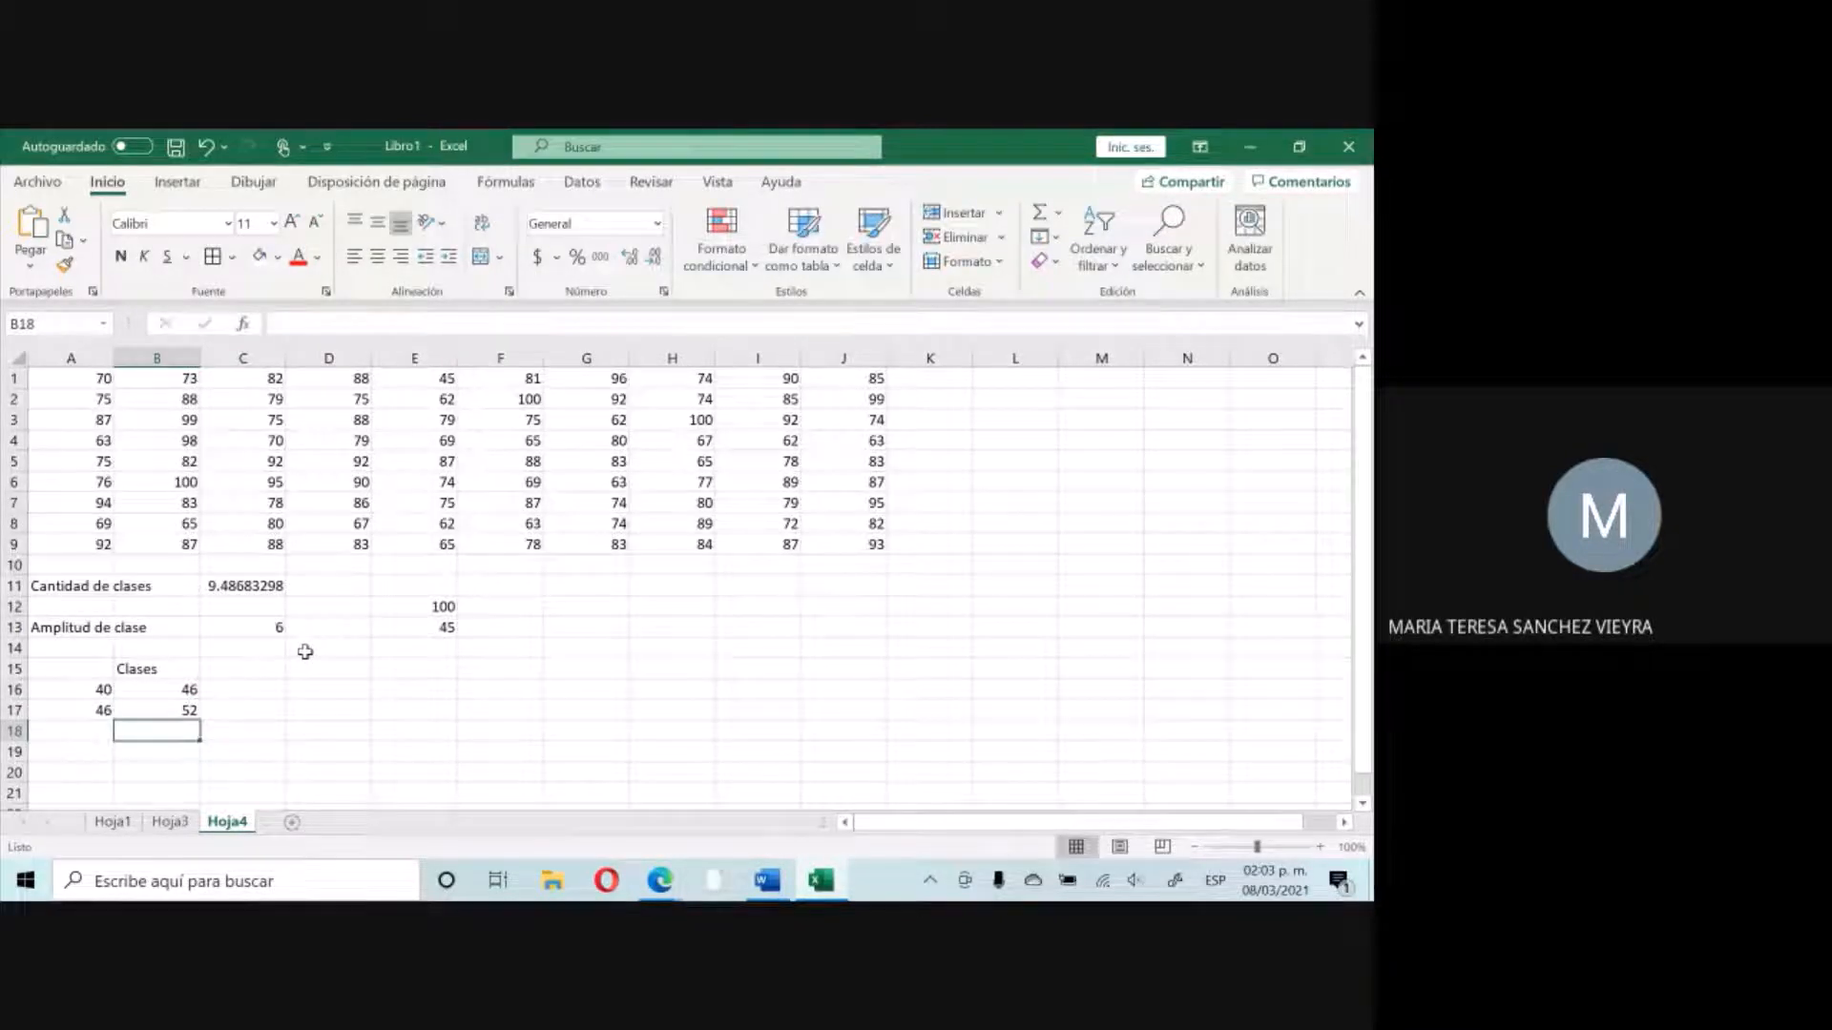
# Add the third and fourth class intervals in A18:B19, with limits 52 to 58 and 58 to 64.
pyautogui.press('Left')
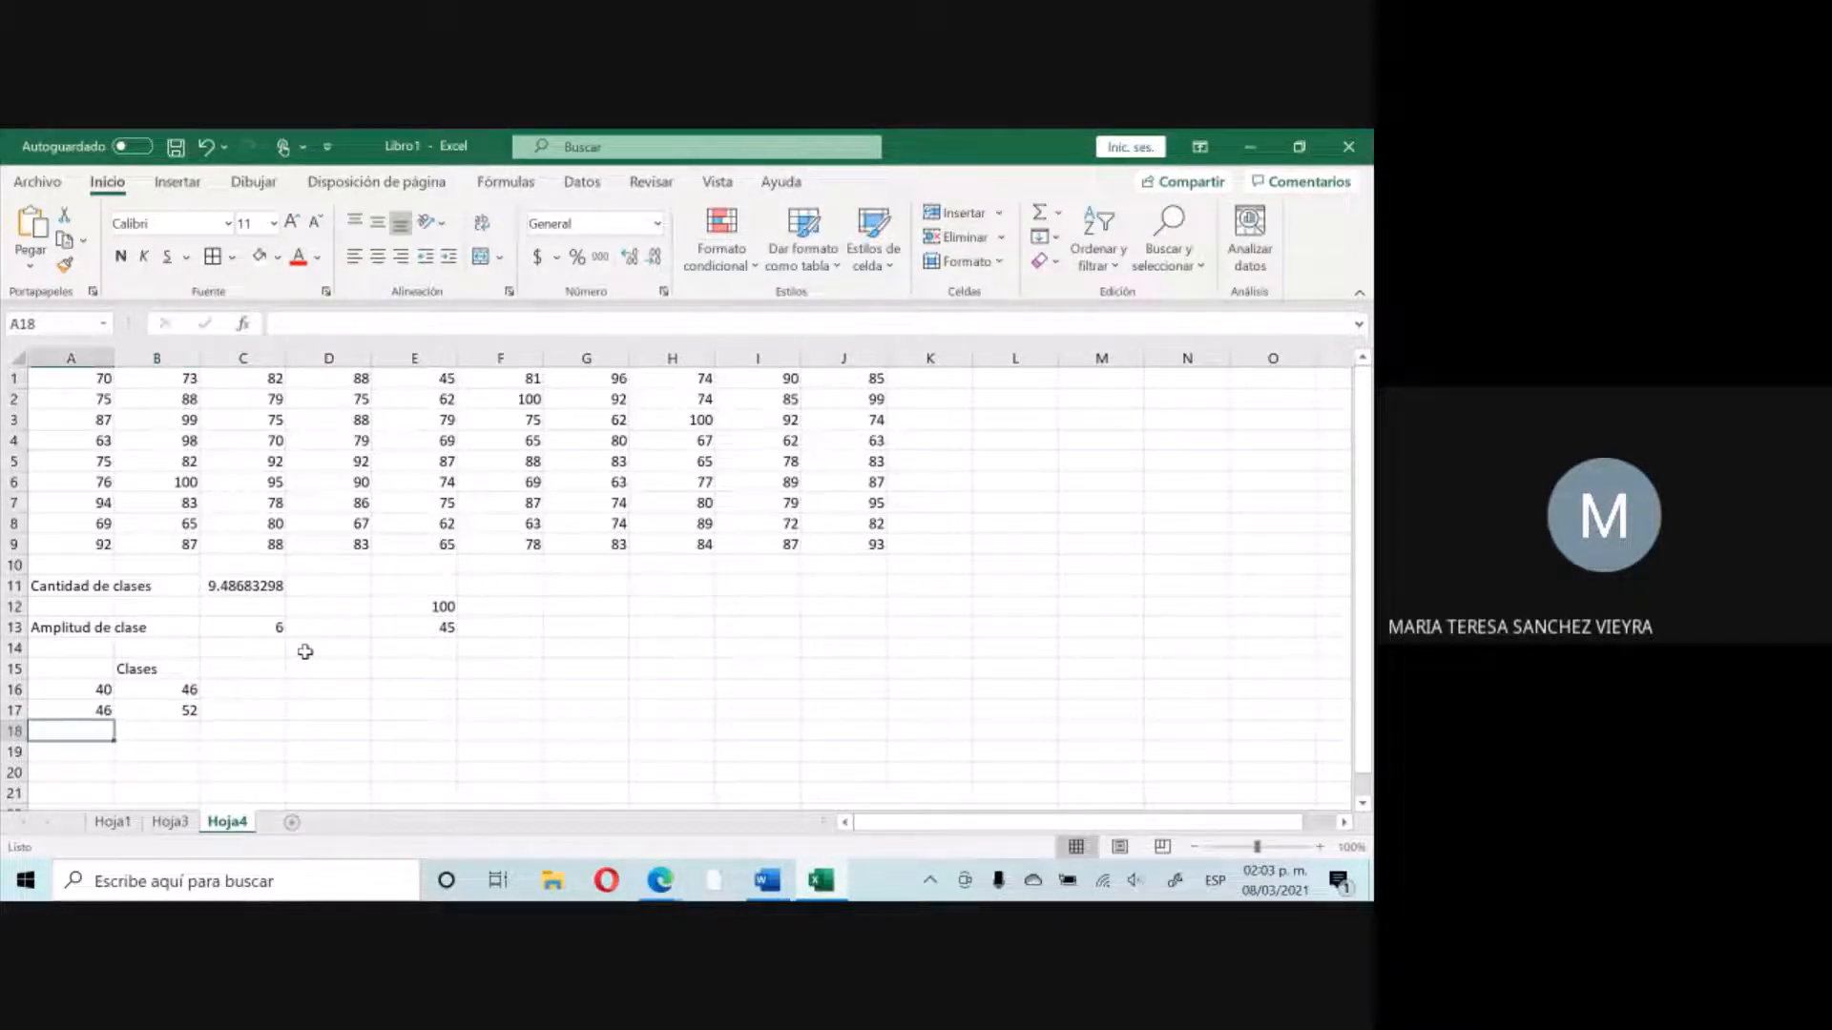
pyautogui.write('=B17')
pyautogui.press('Tab')
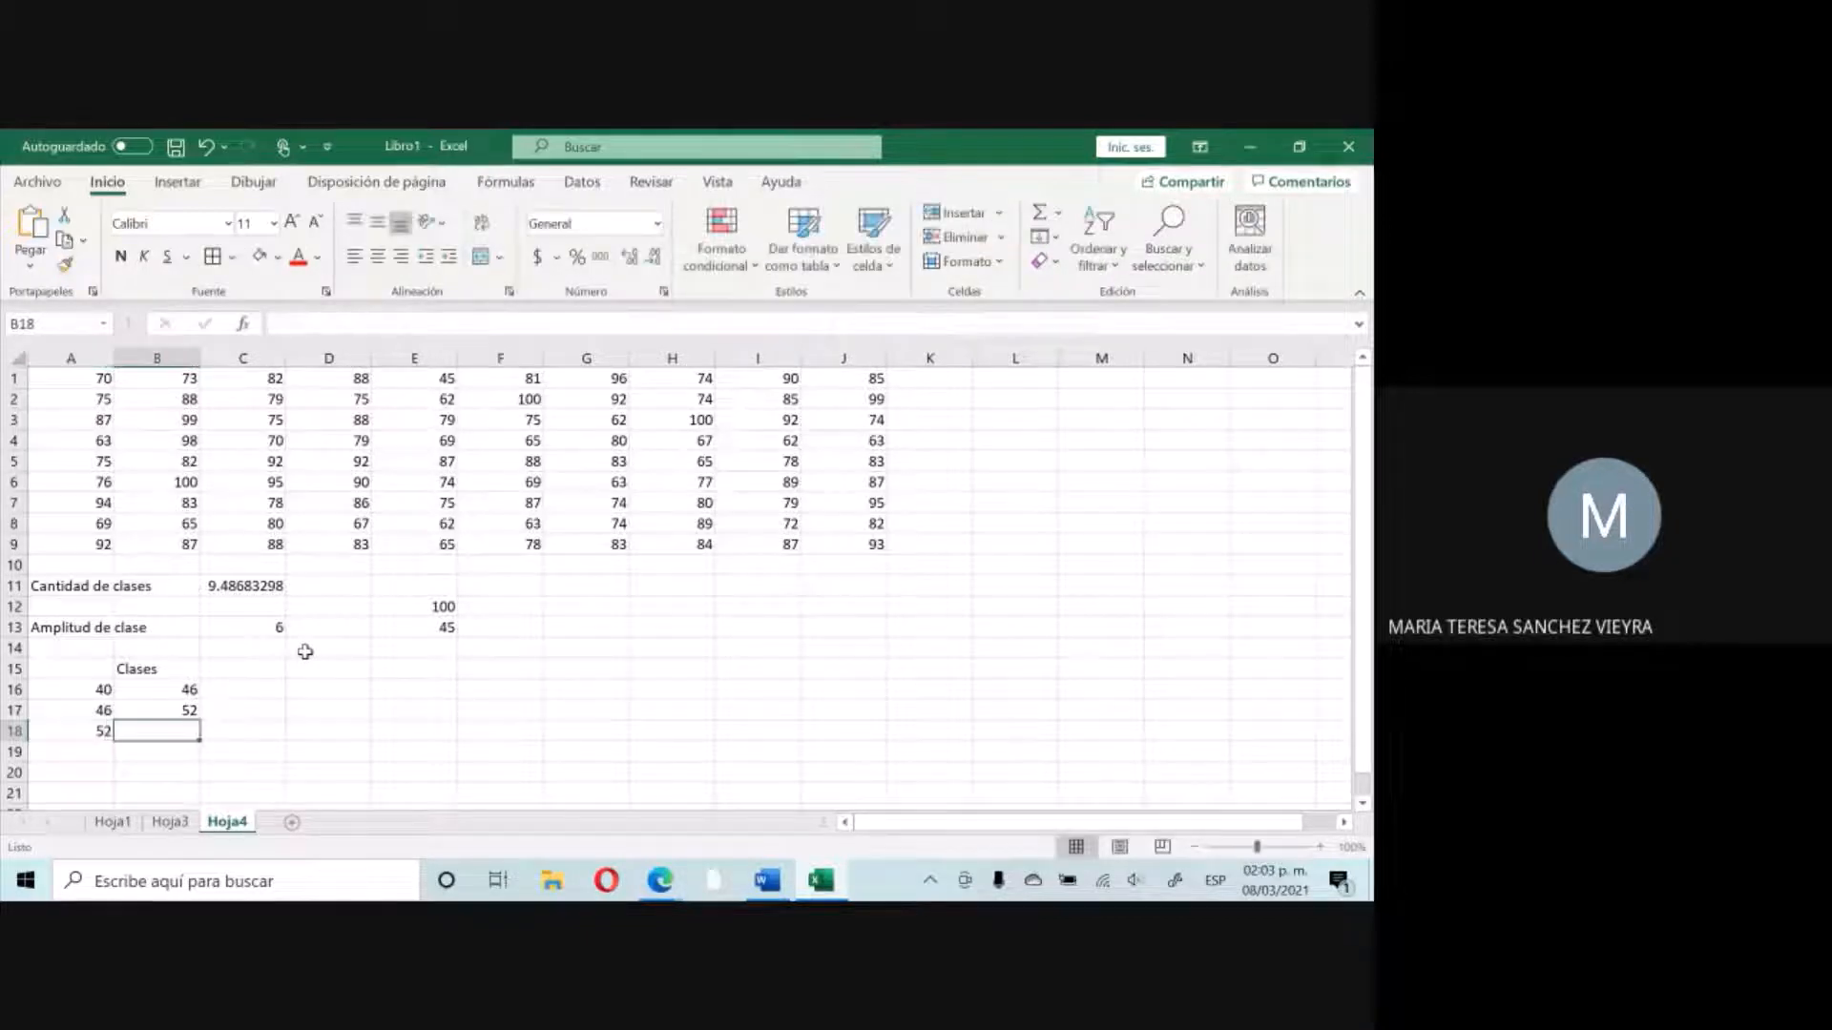
pyautogui.write('58')
pyautogui.press('Down')
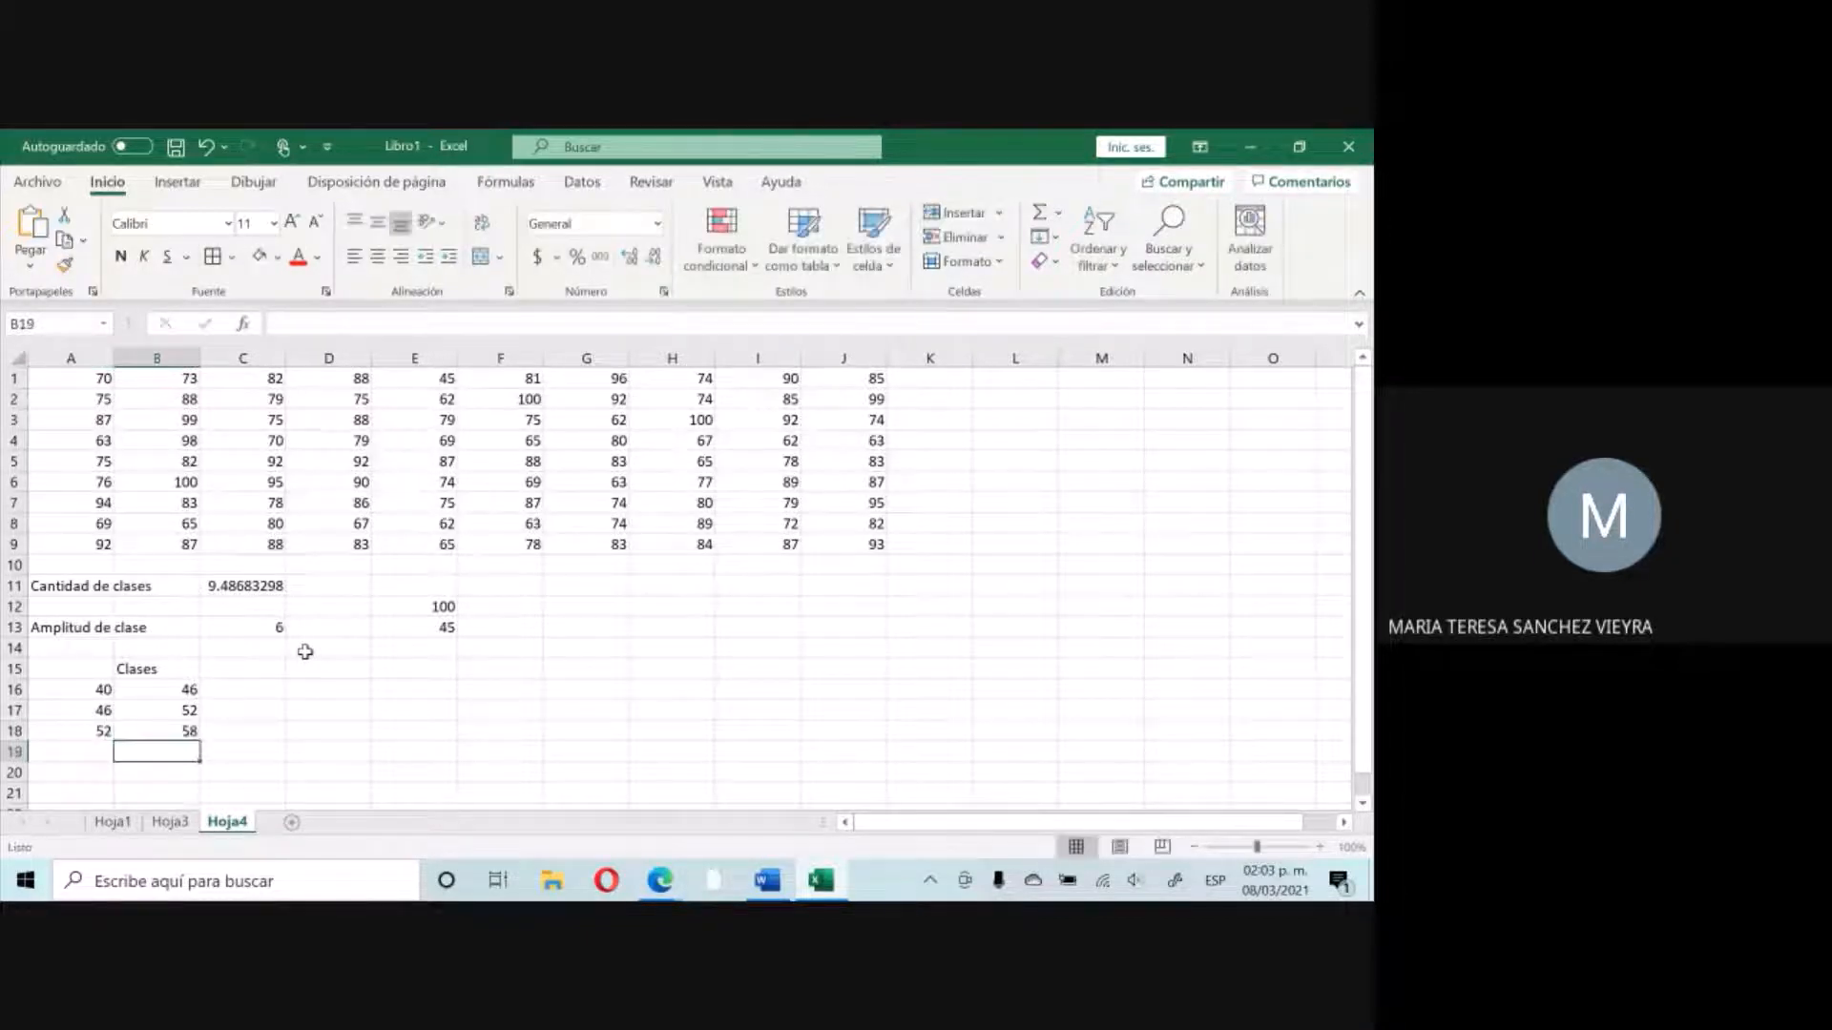
pyautogui.press('Left')
pyautogui.write('=B18')
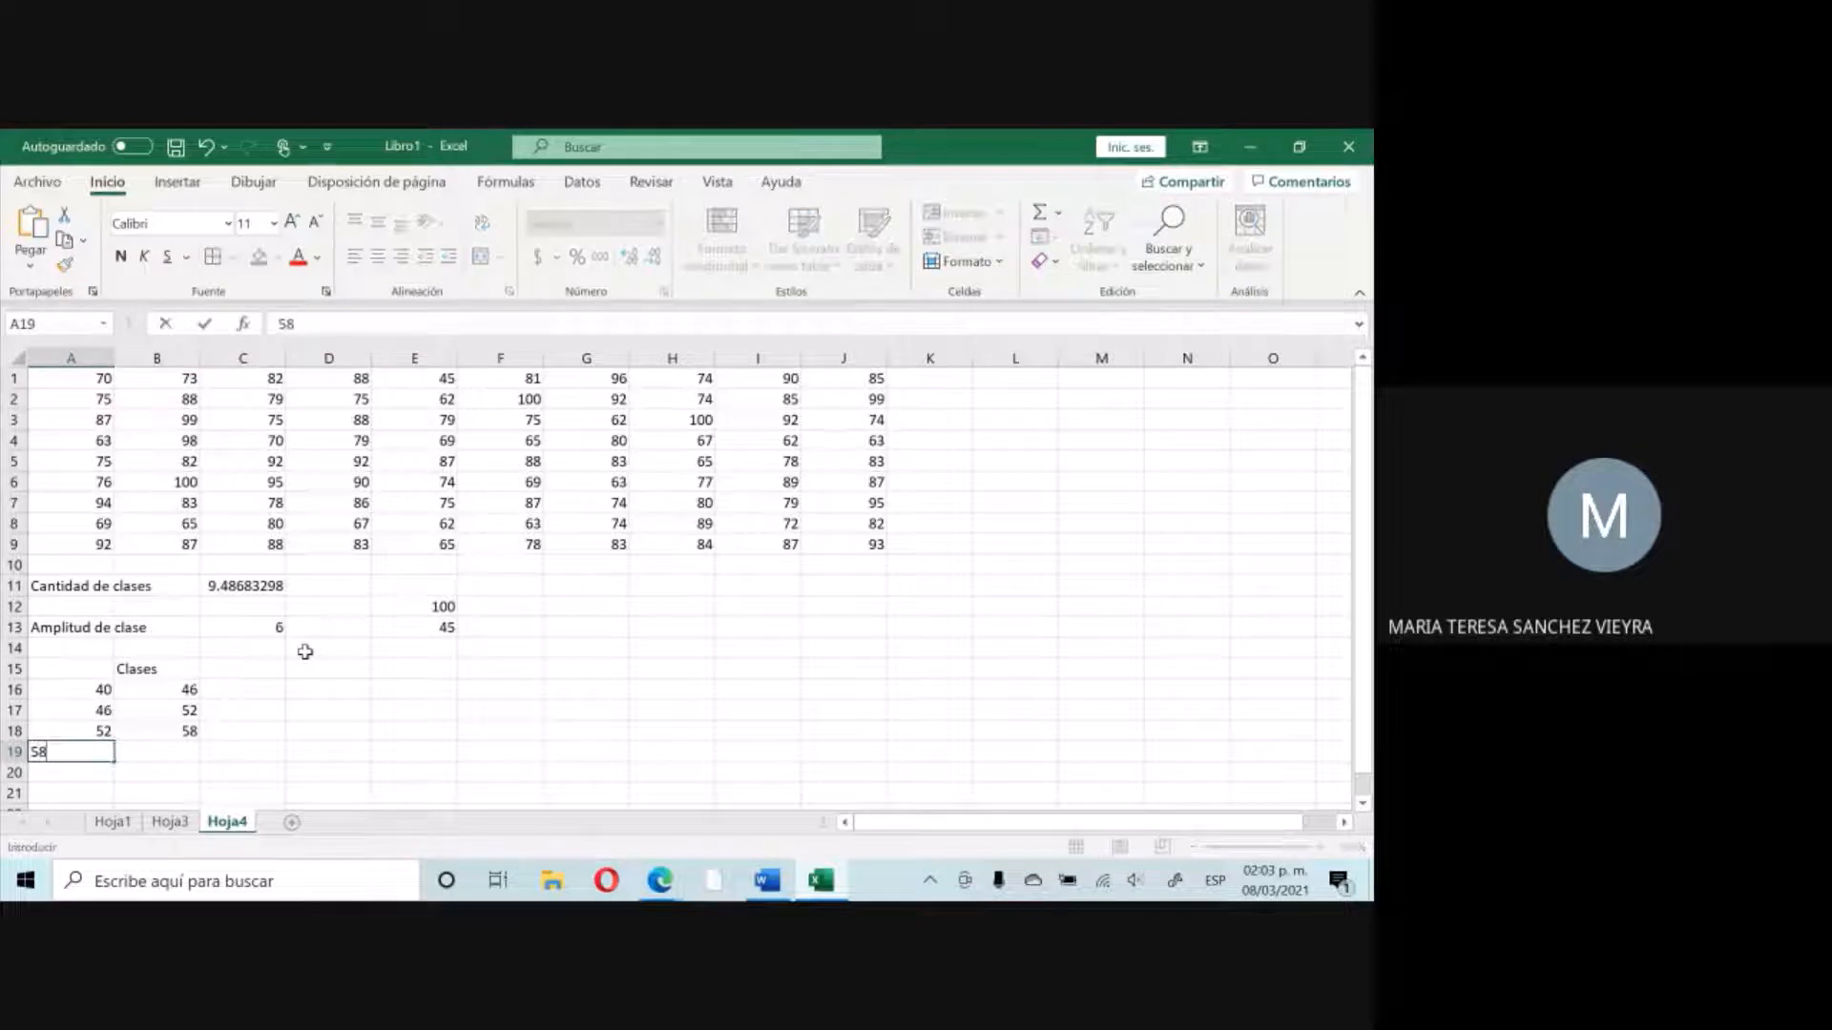
pyautogui.press('Tab')
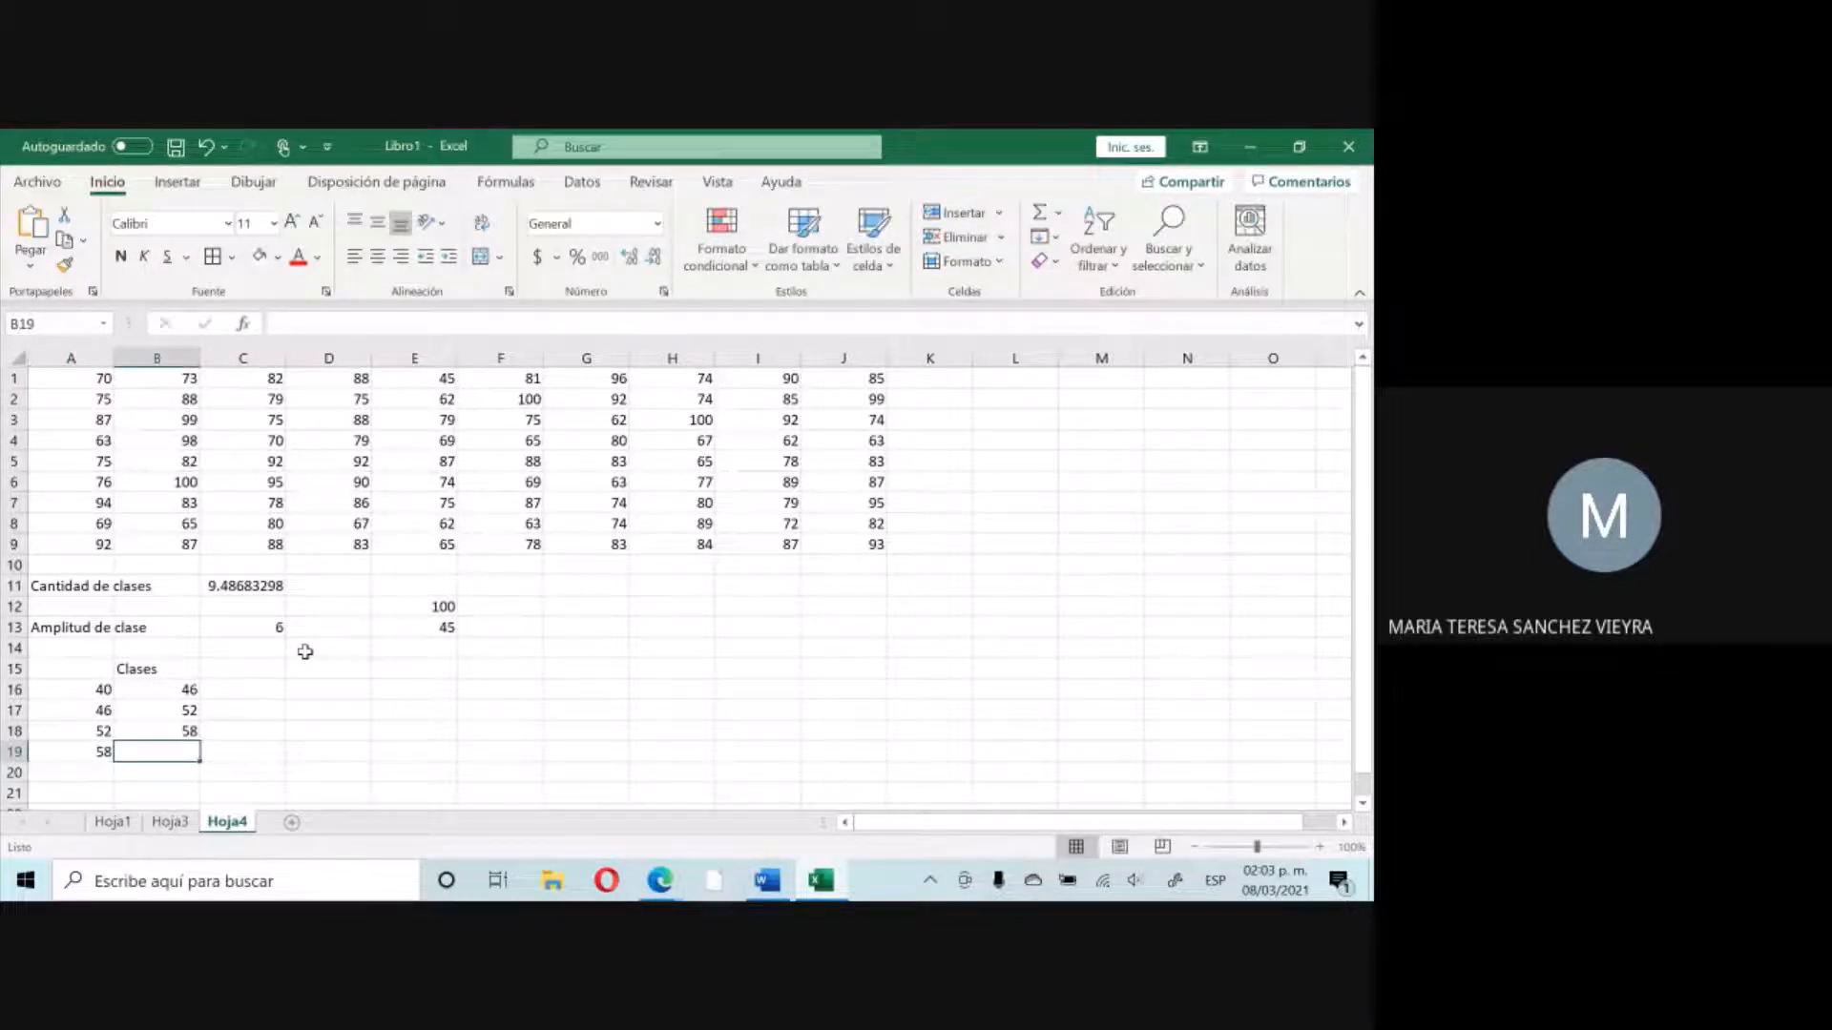
pyautogui.write('64')
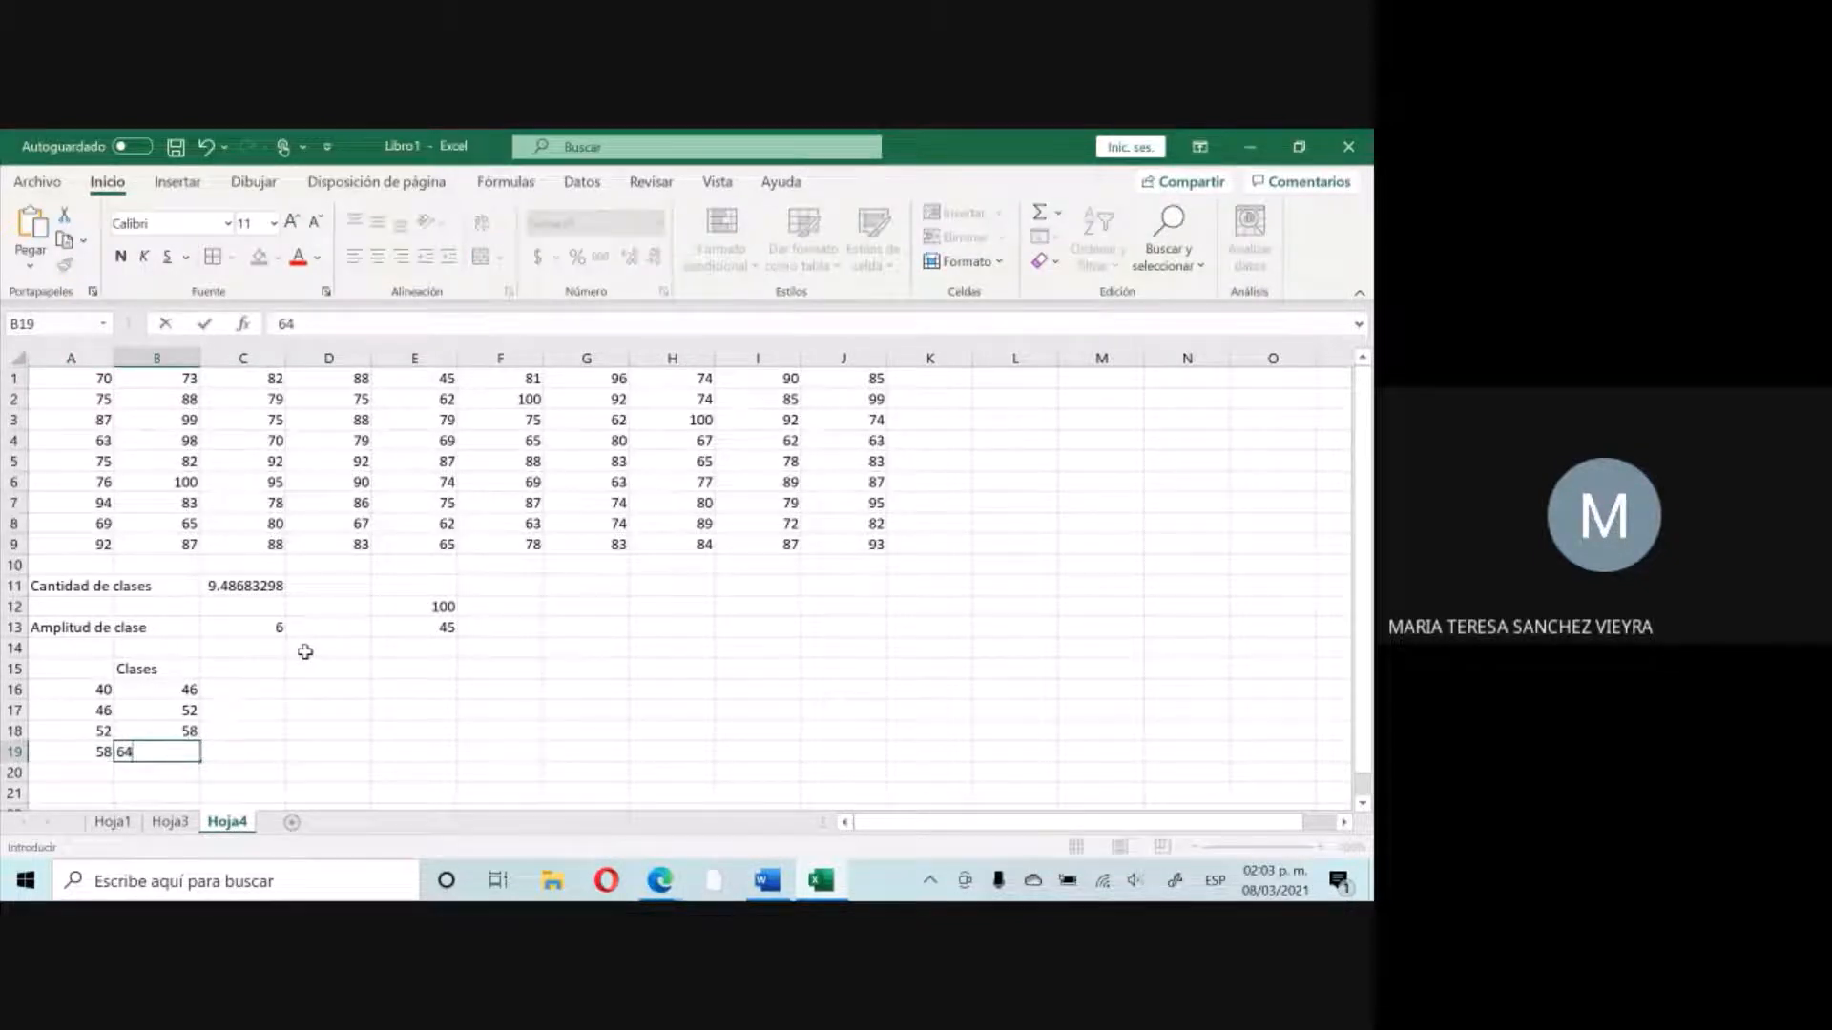
pyautogui.press('Down')
# Add the fifth and sixth class intervals in A20:B21, with limits 64 to 70 and 70 to 76.
pyautogui.press('Left')
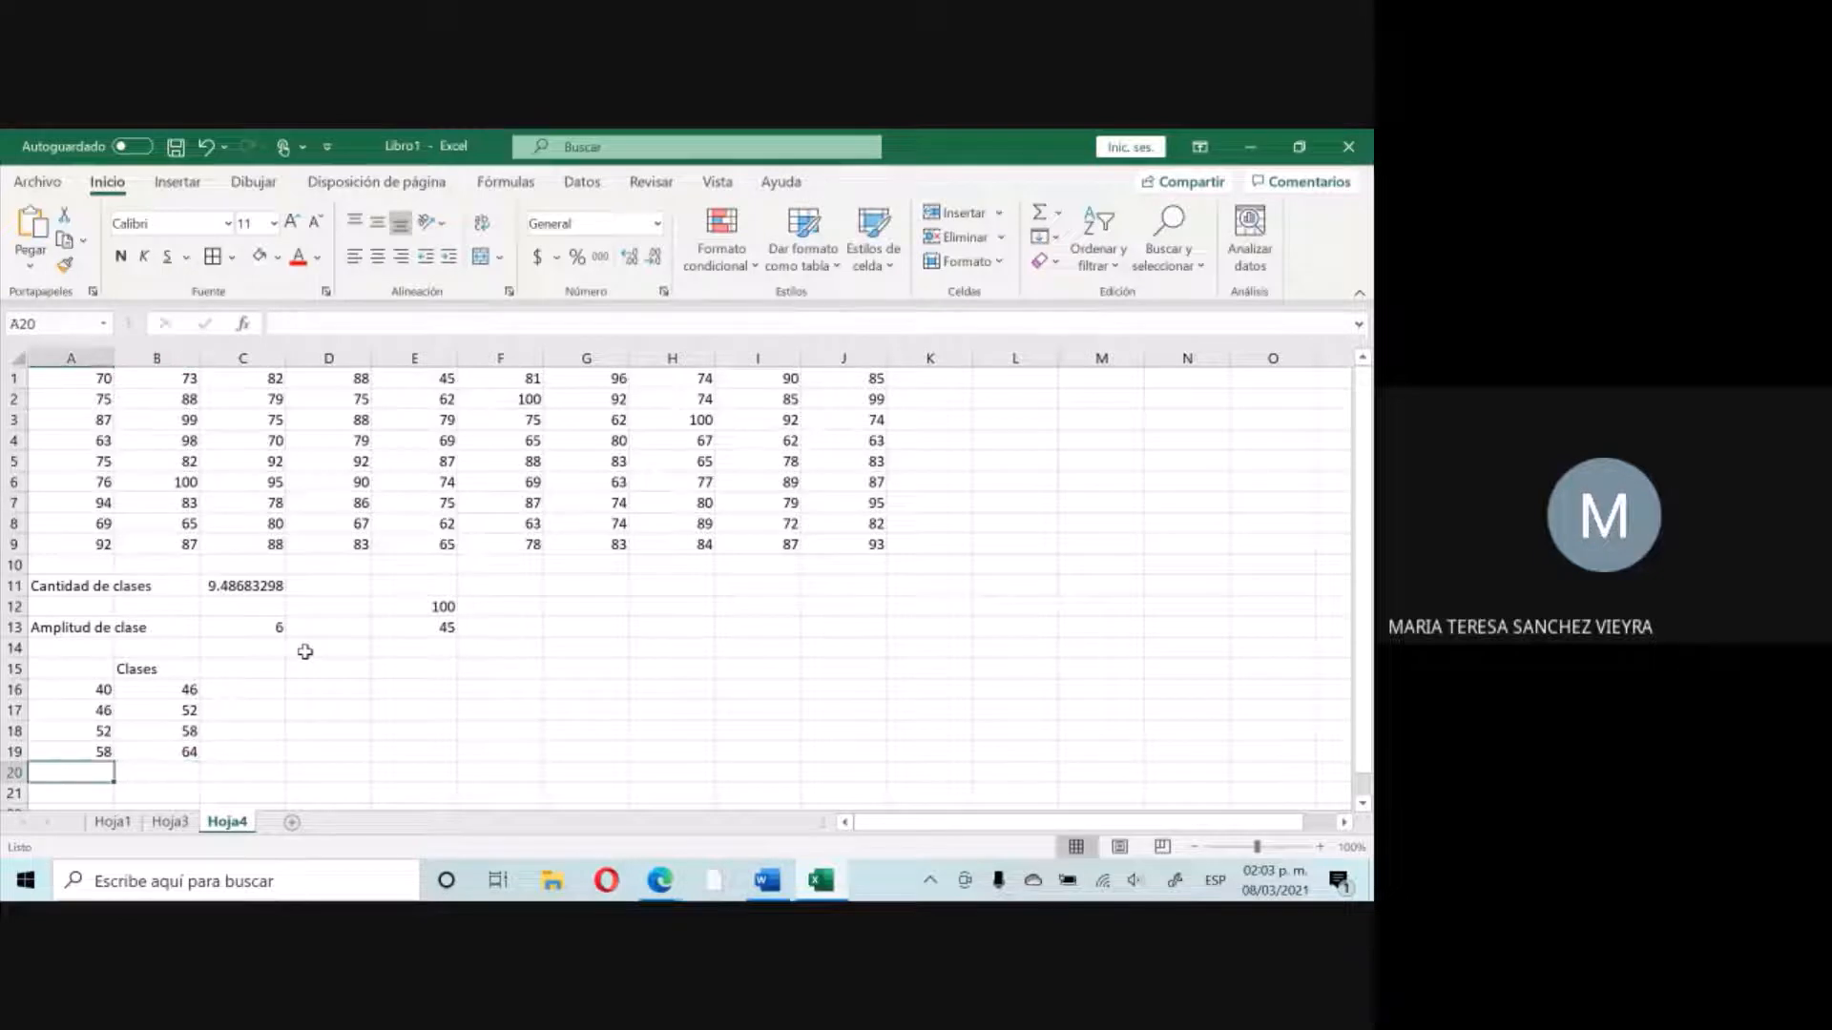
pyautogui.write('=B19')
pyautogui.press('Tab')
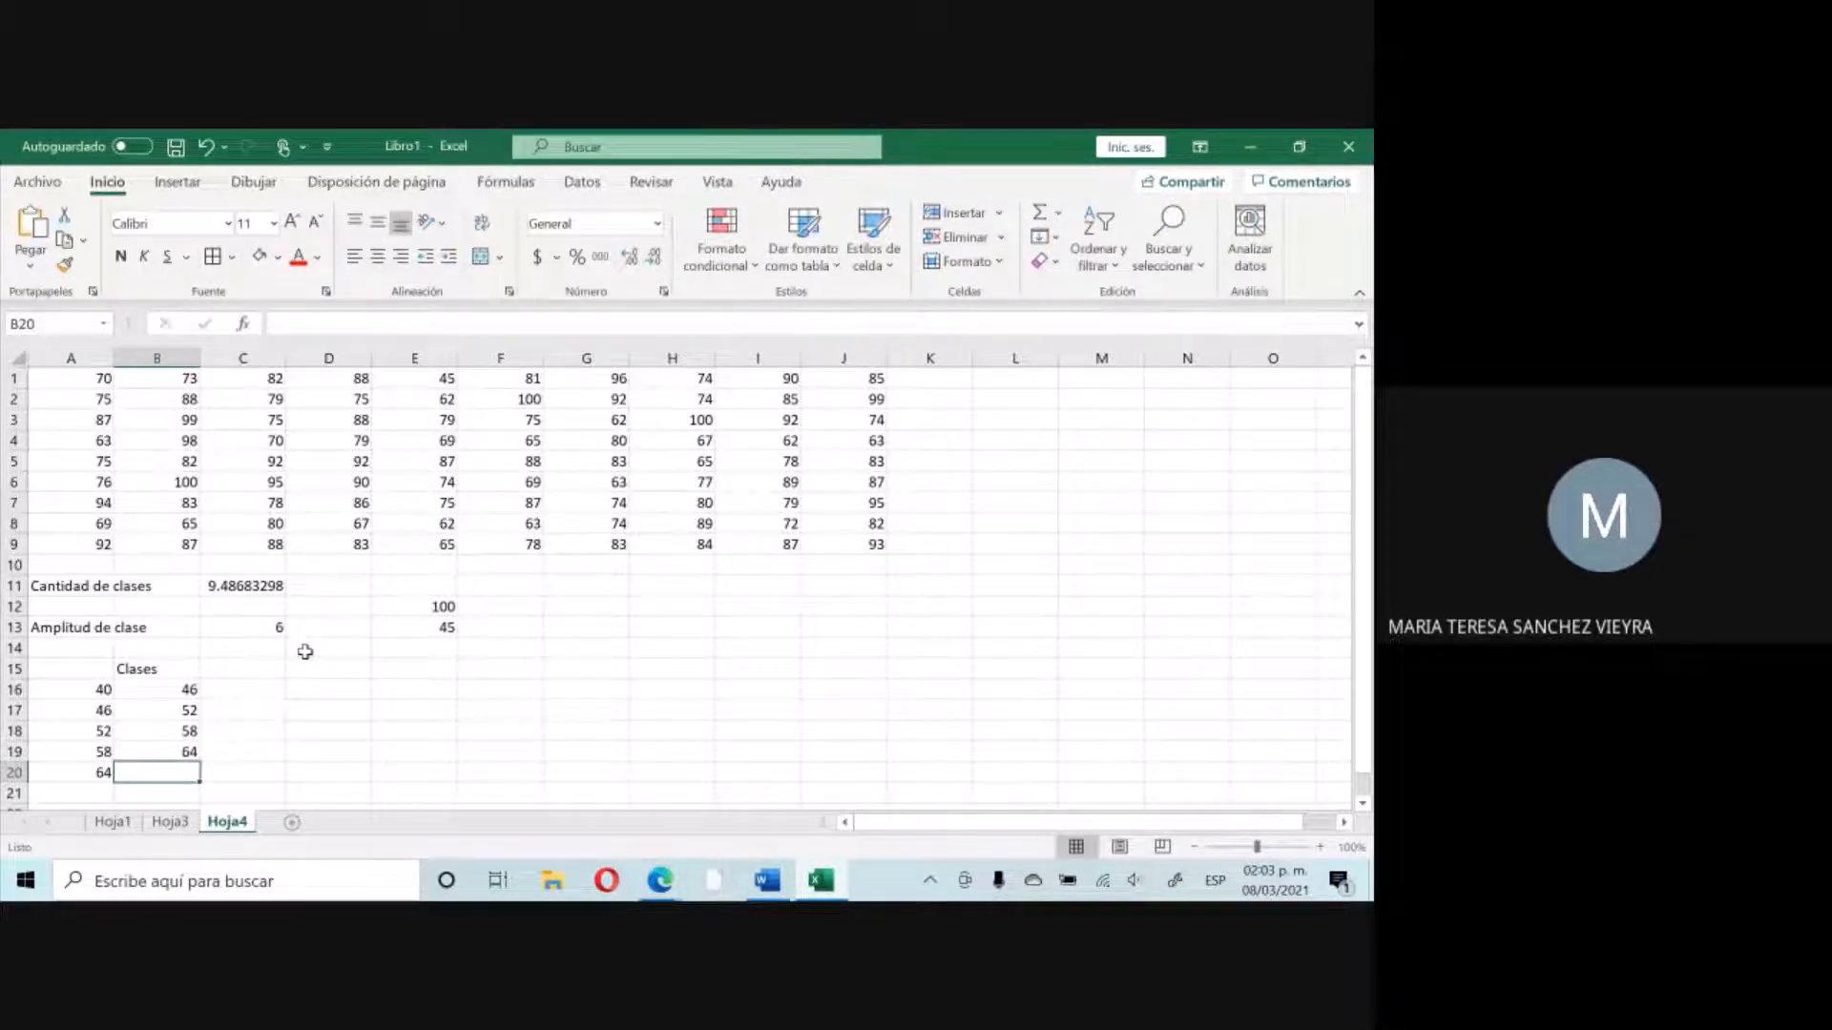
pyautogui.write('70')
pyautogui.press('Return')
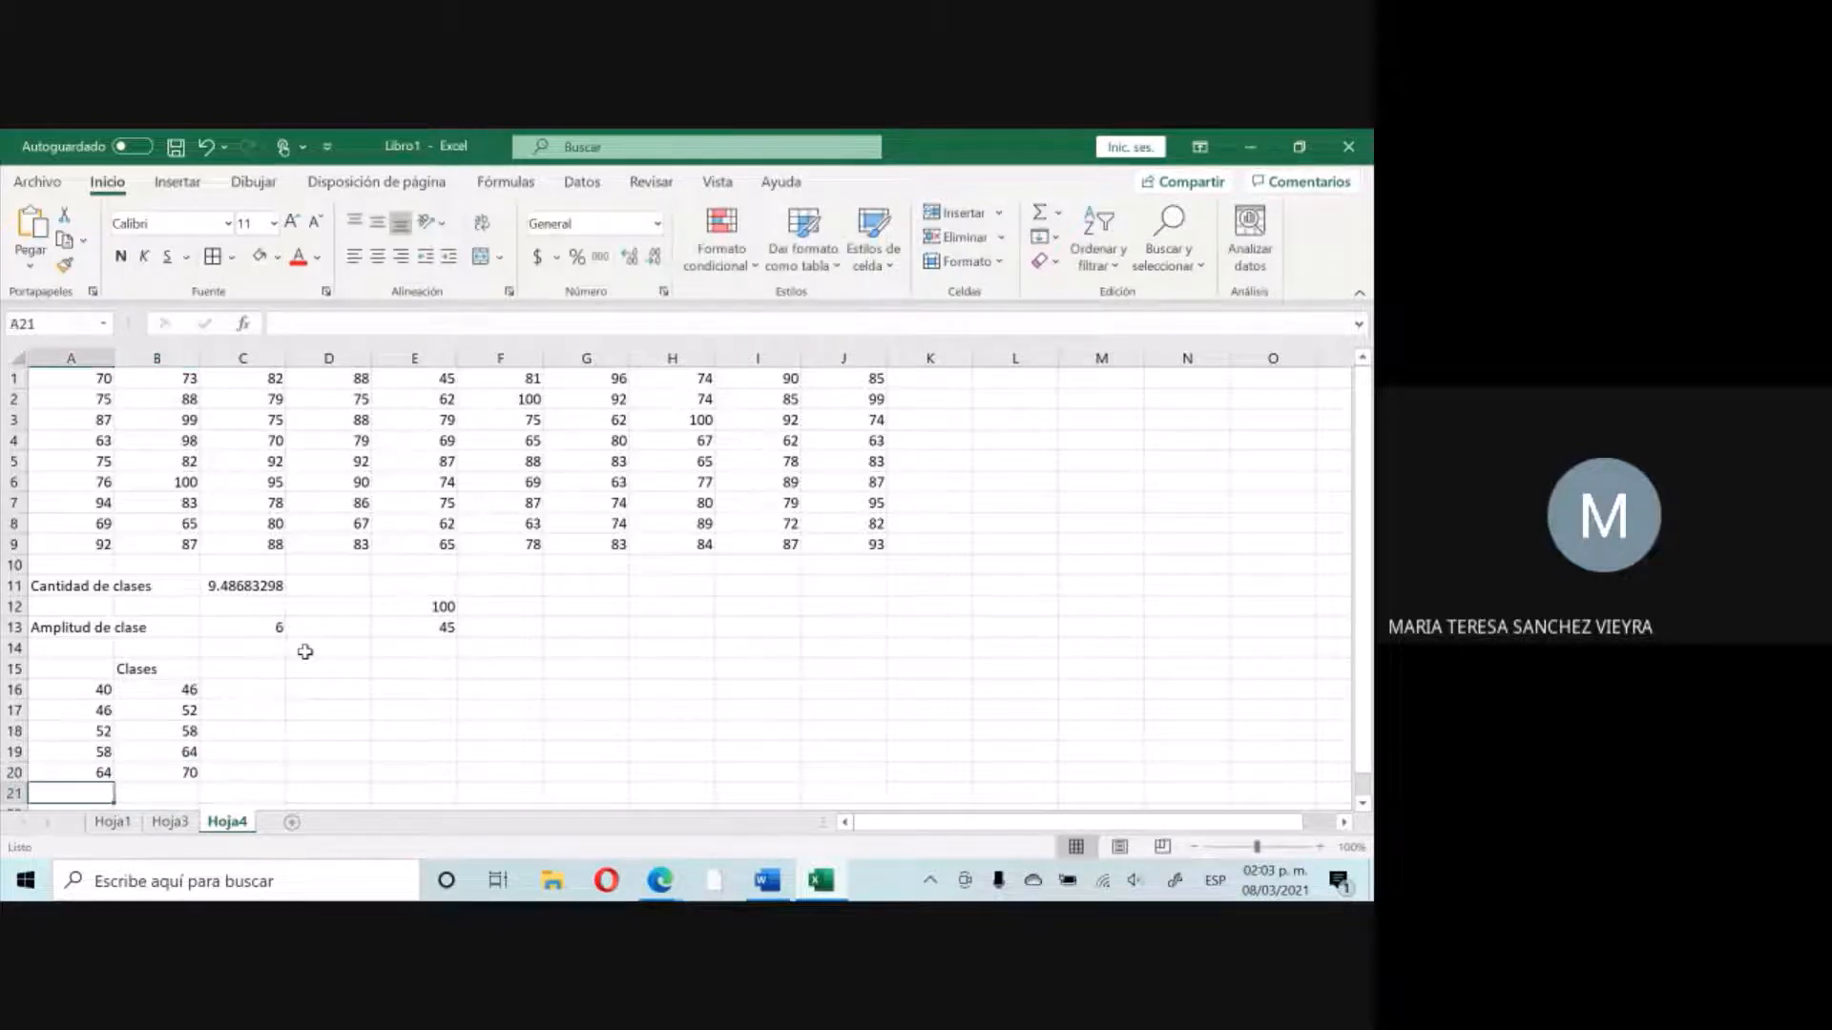
pyautogui.write('70')
pyautogui.press('Tab')
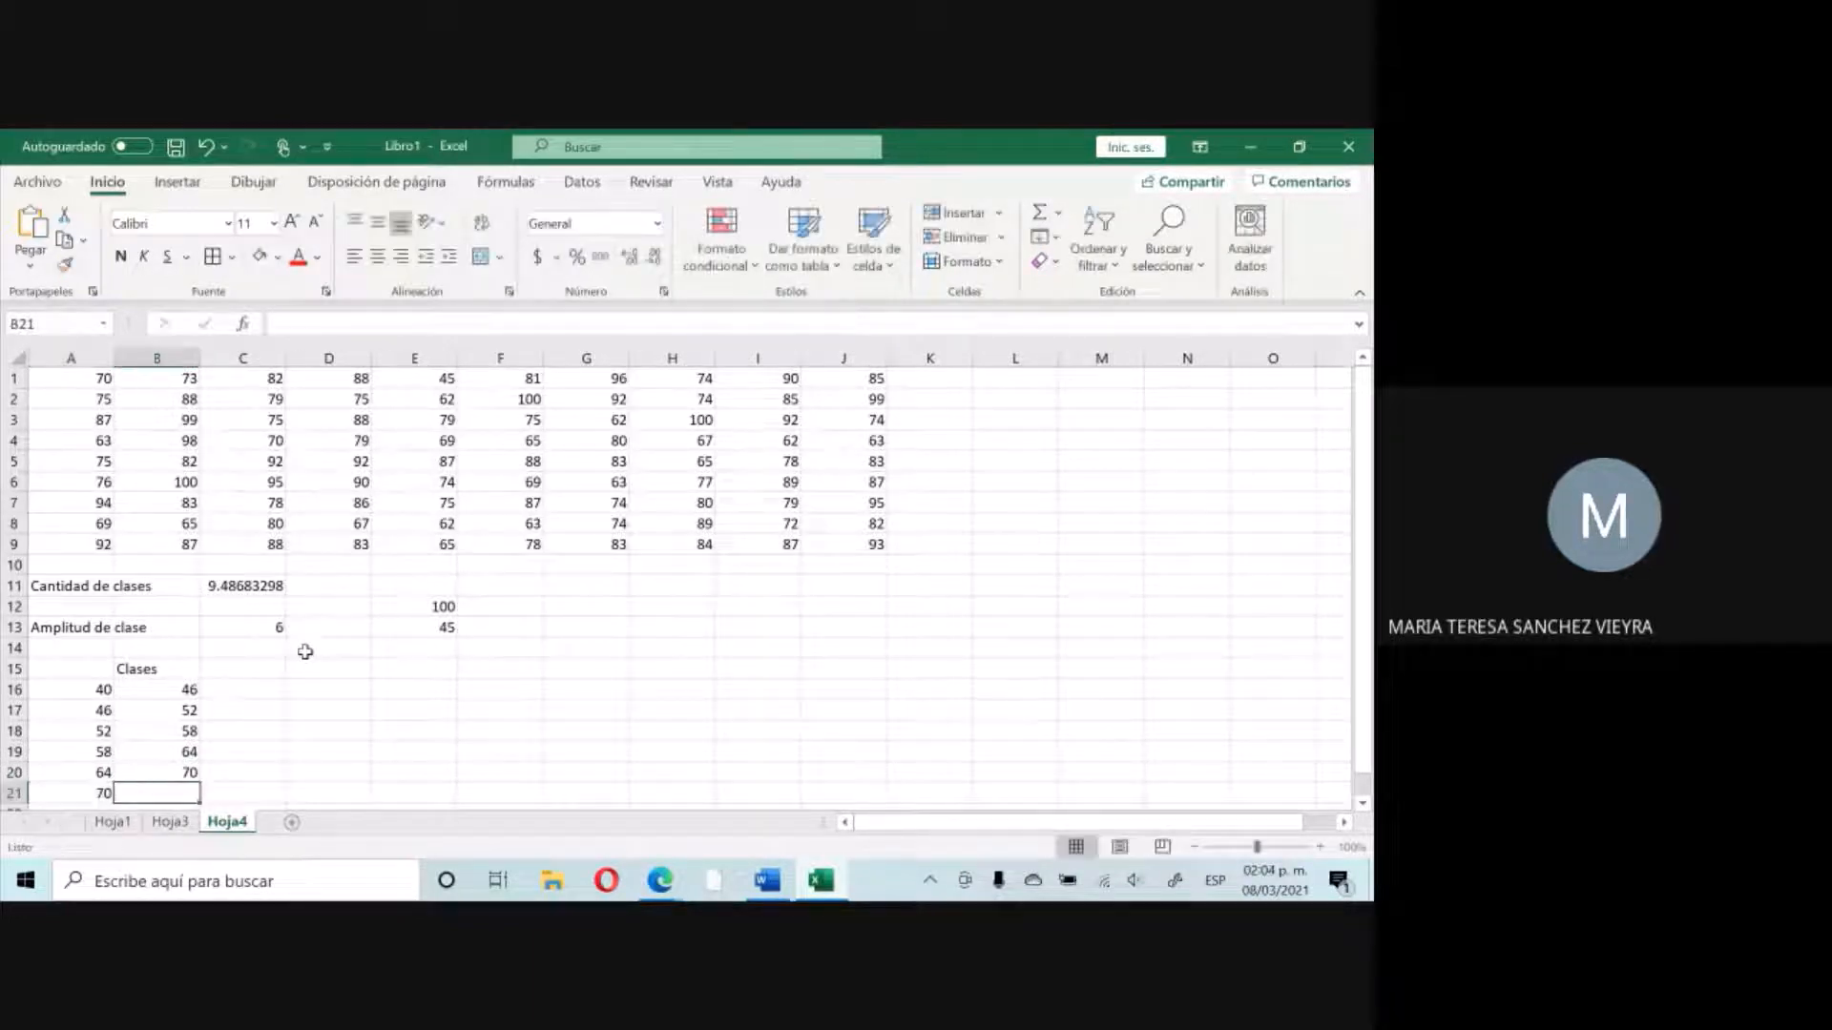
pyautogui.write('76')
pyautogui.hotkey('ctrl', 'Return')
pyautogui.press('Return')
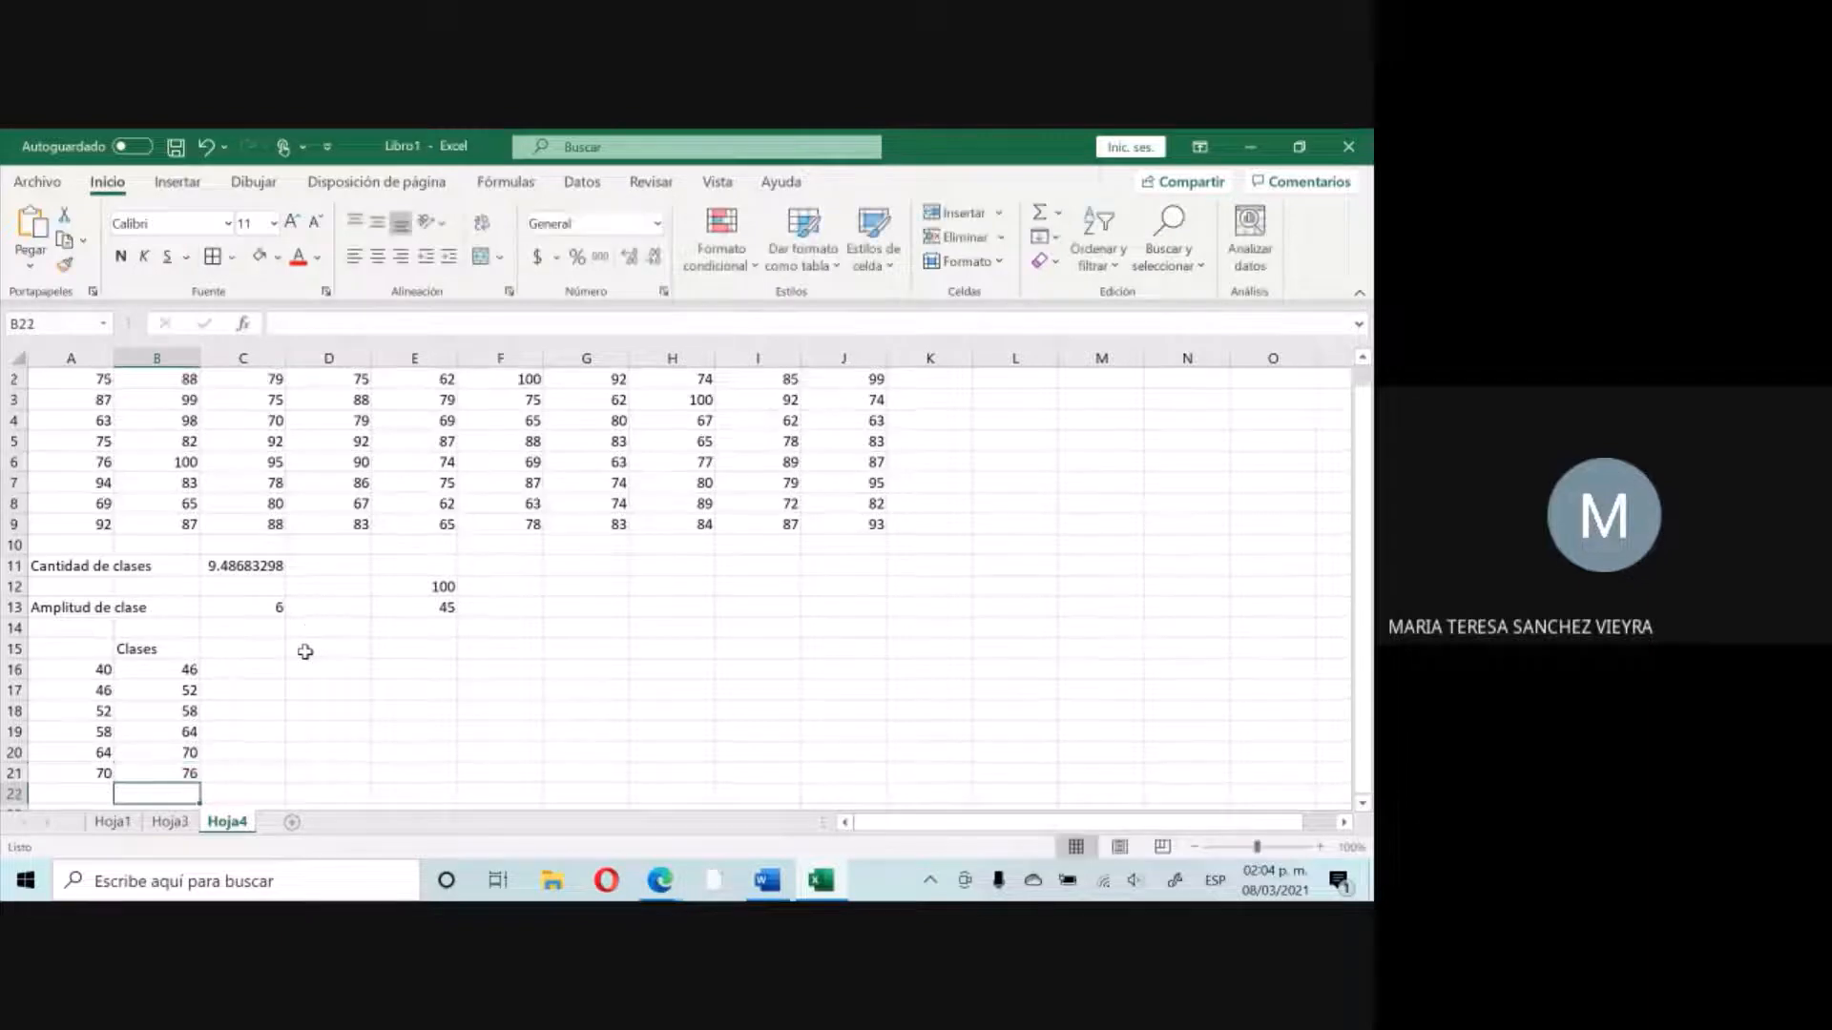
# Add the seventh and eighth class intervals in A22:B23, with limits 76 to 82 and 82 to 88.
pyautogui.write('76')
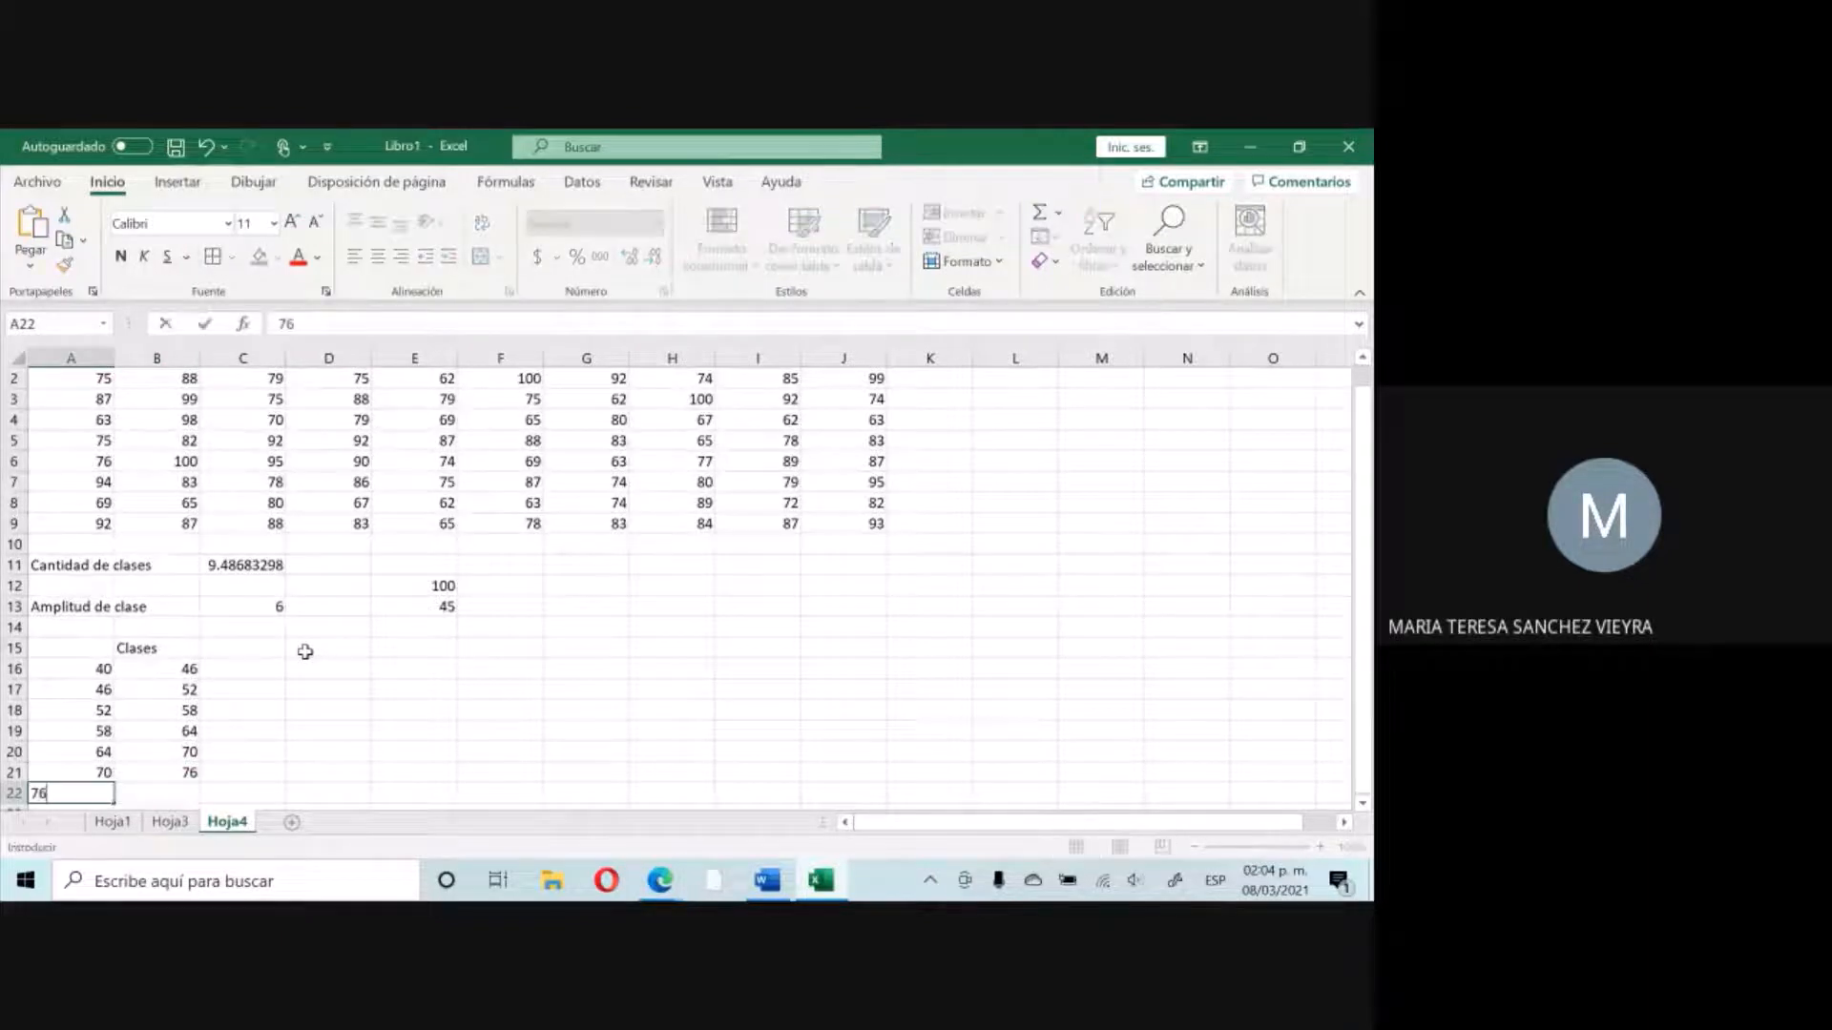
pyautogui.press('Tab')
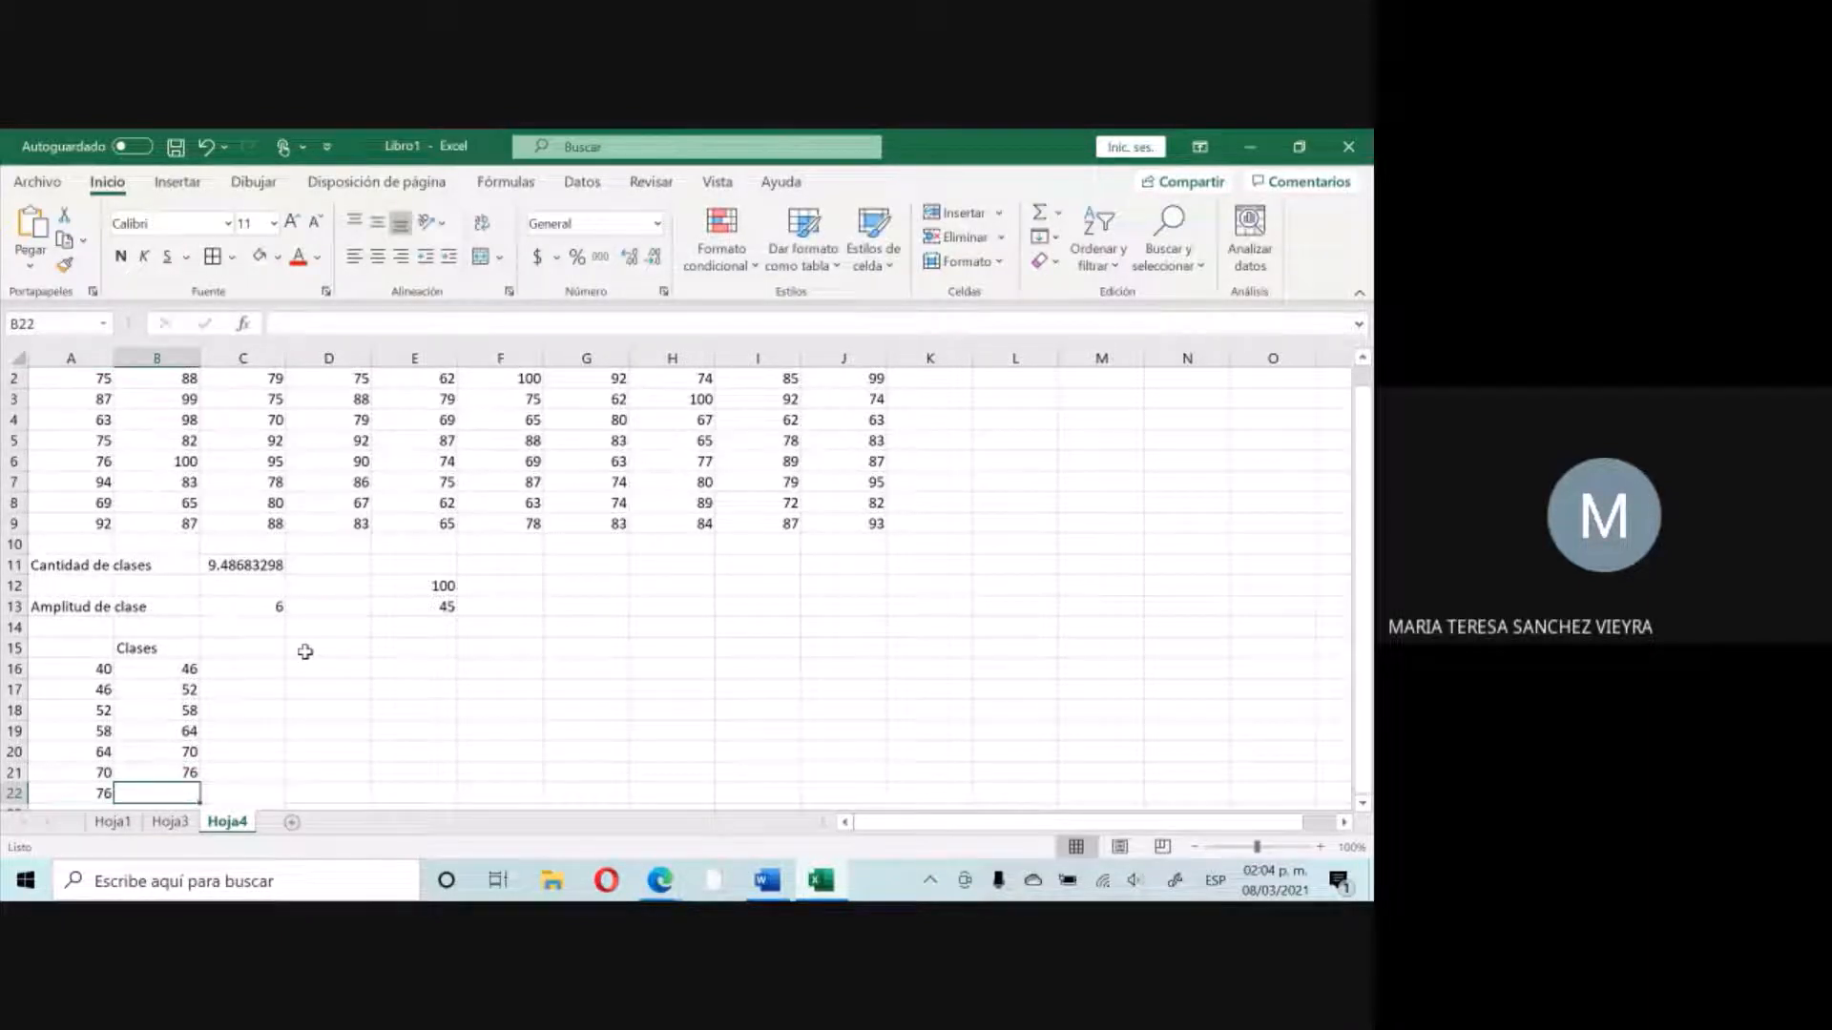
pyautogui.write('82')
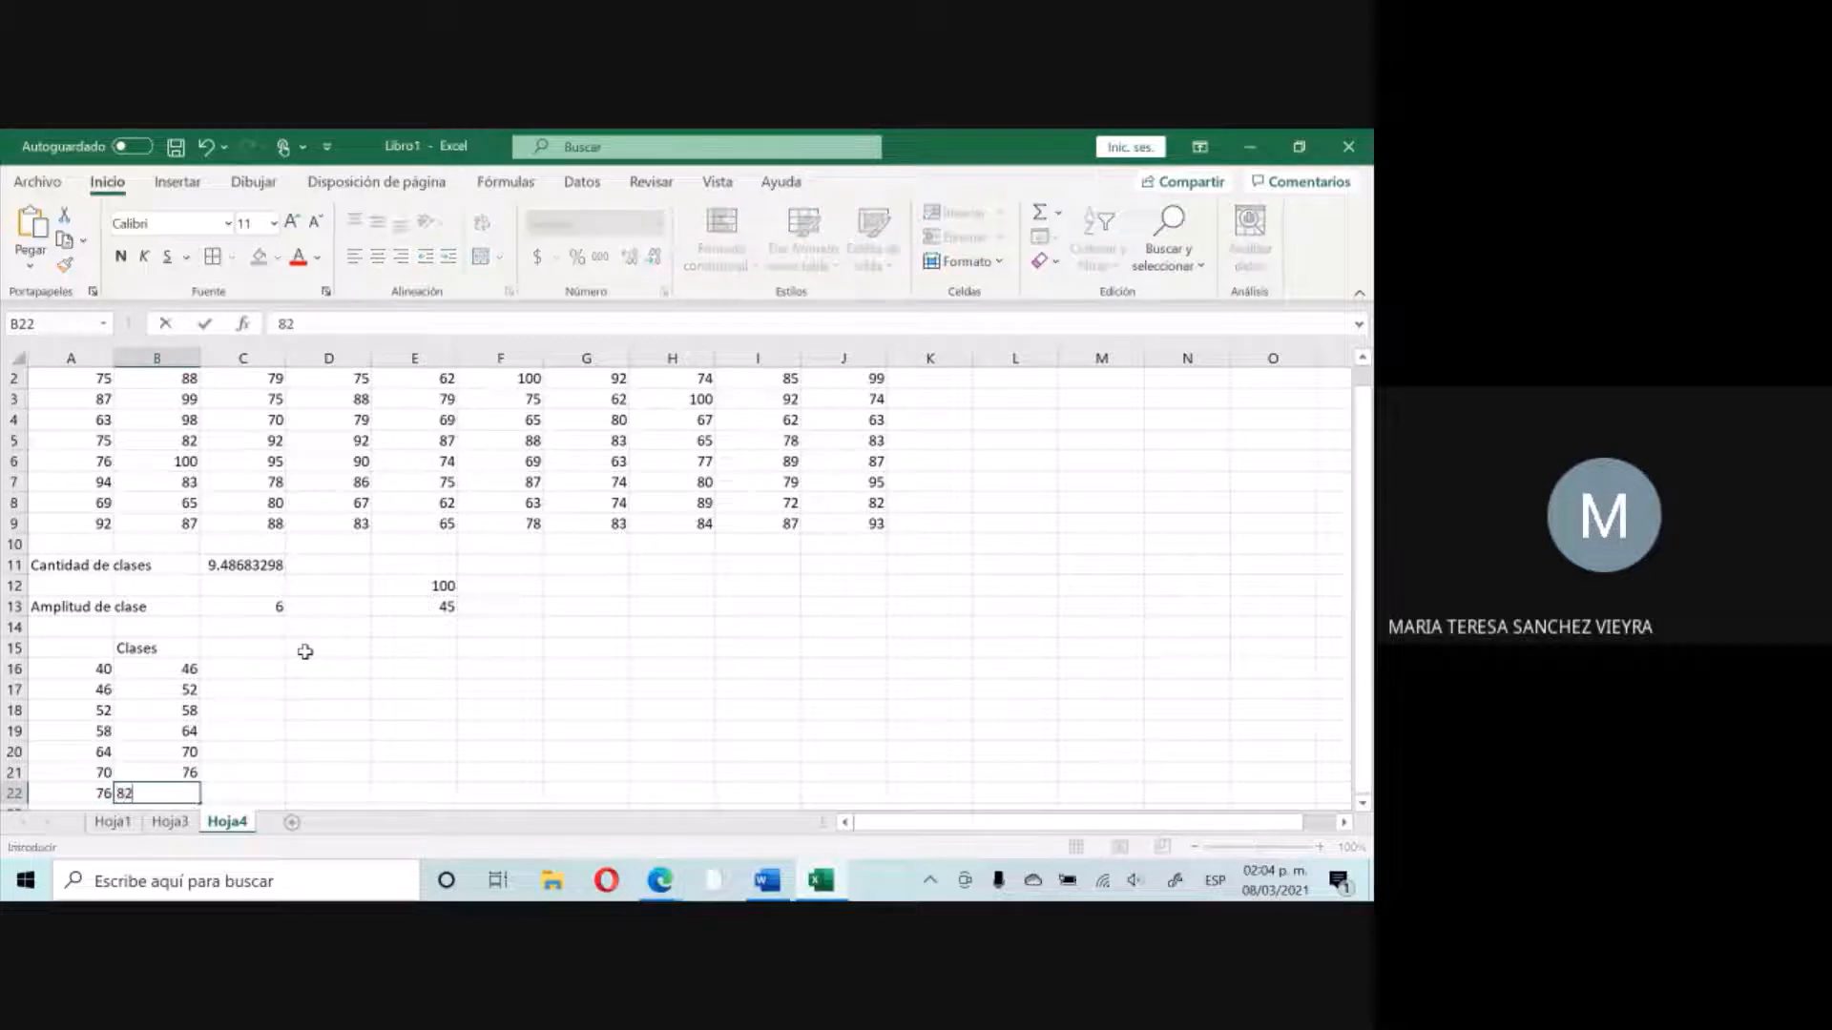
pyautogui.press('Return')
pyautogui.write('82')
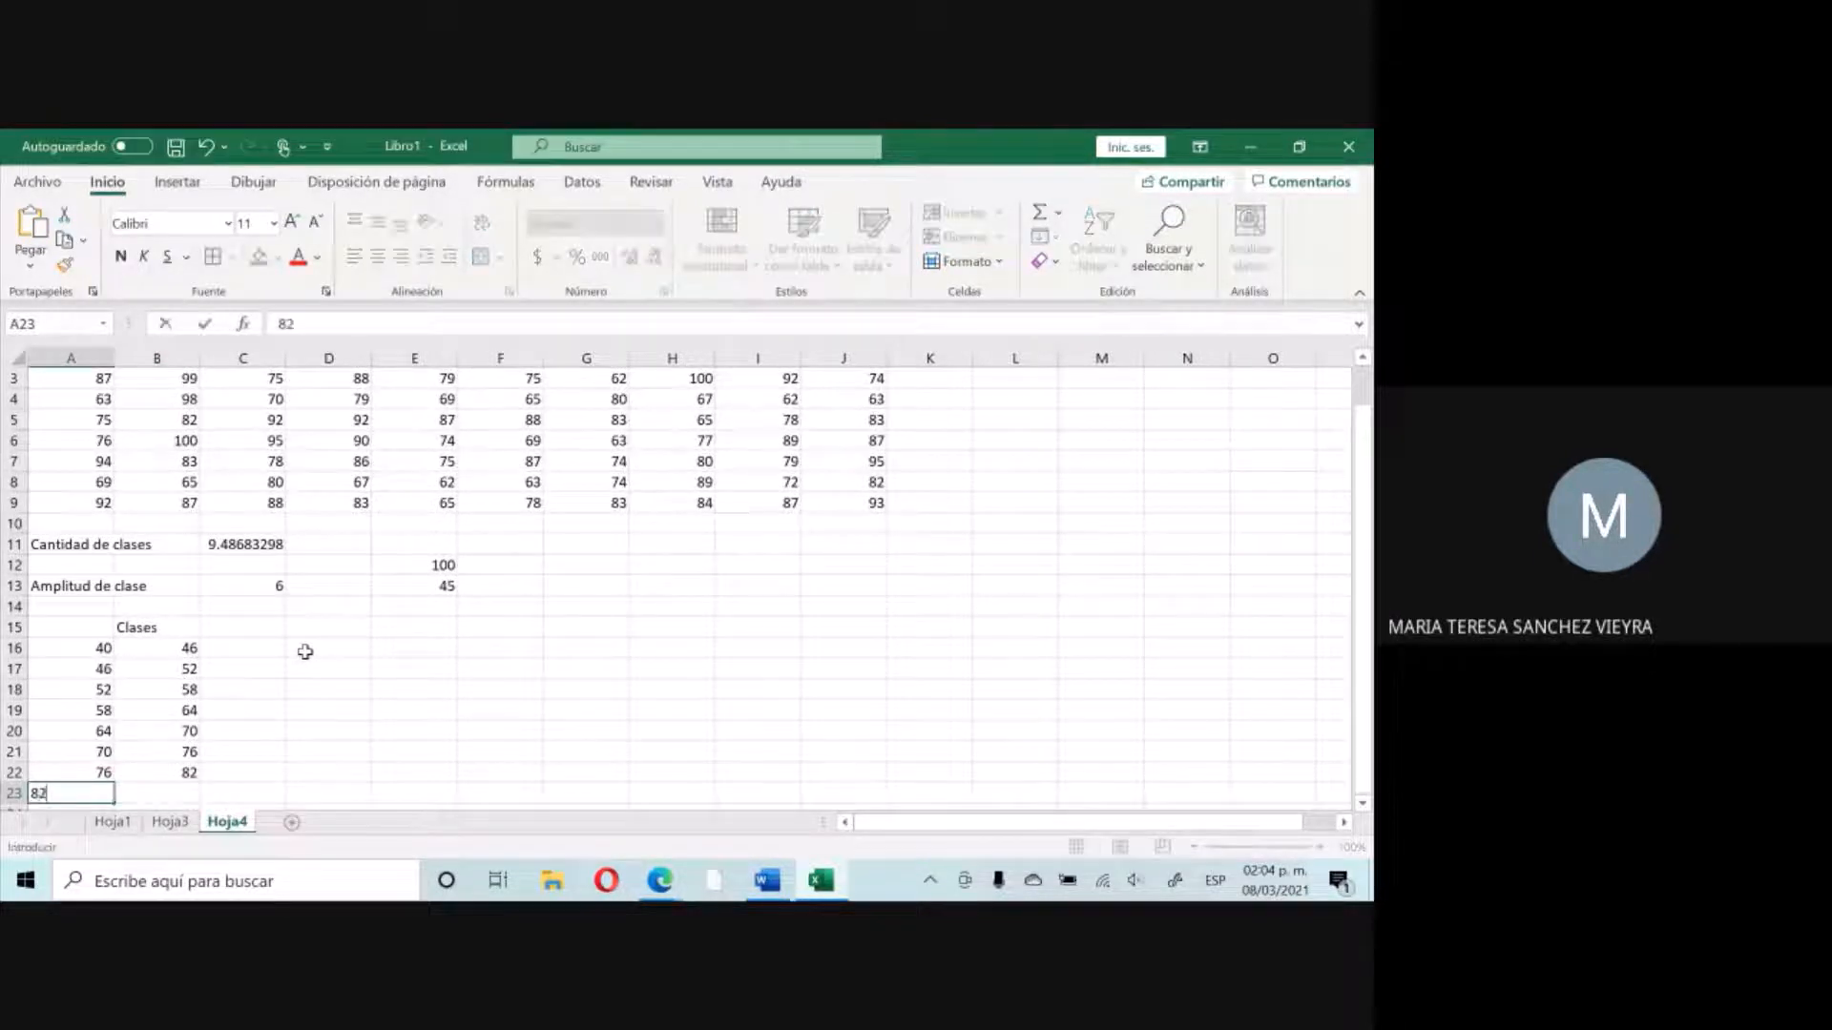
pyautogui.press('Tab')
pyautogui.write('88')
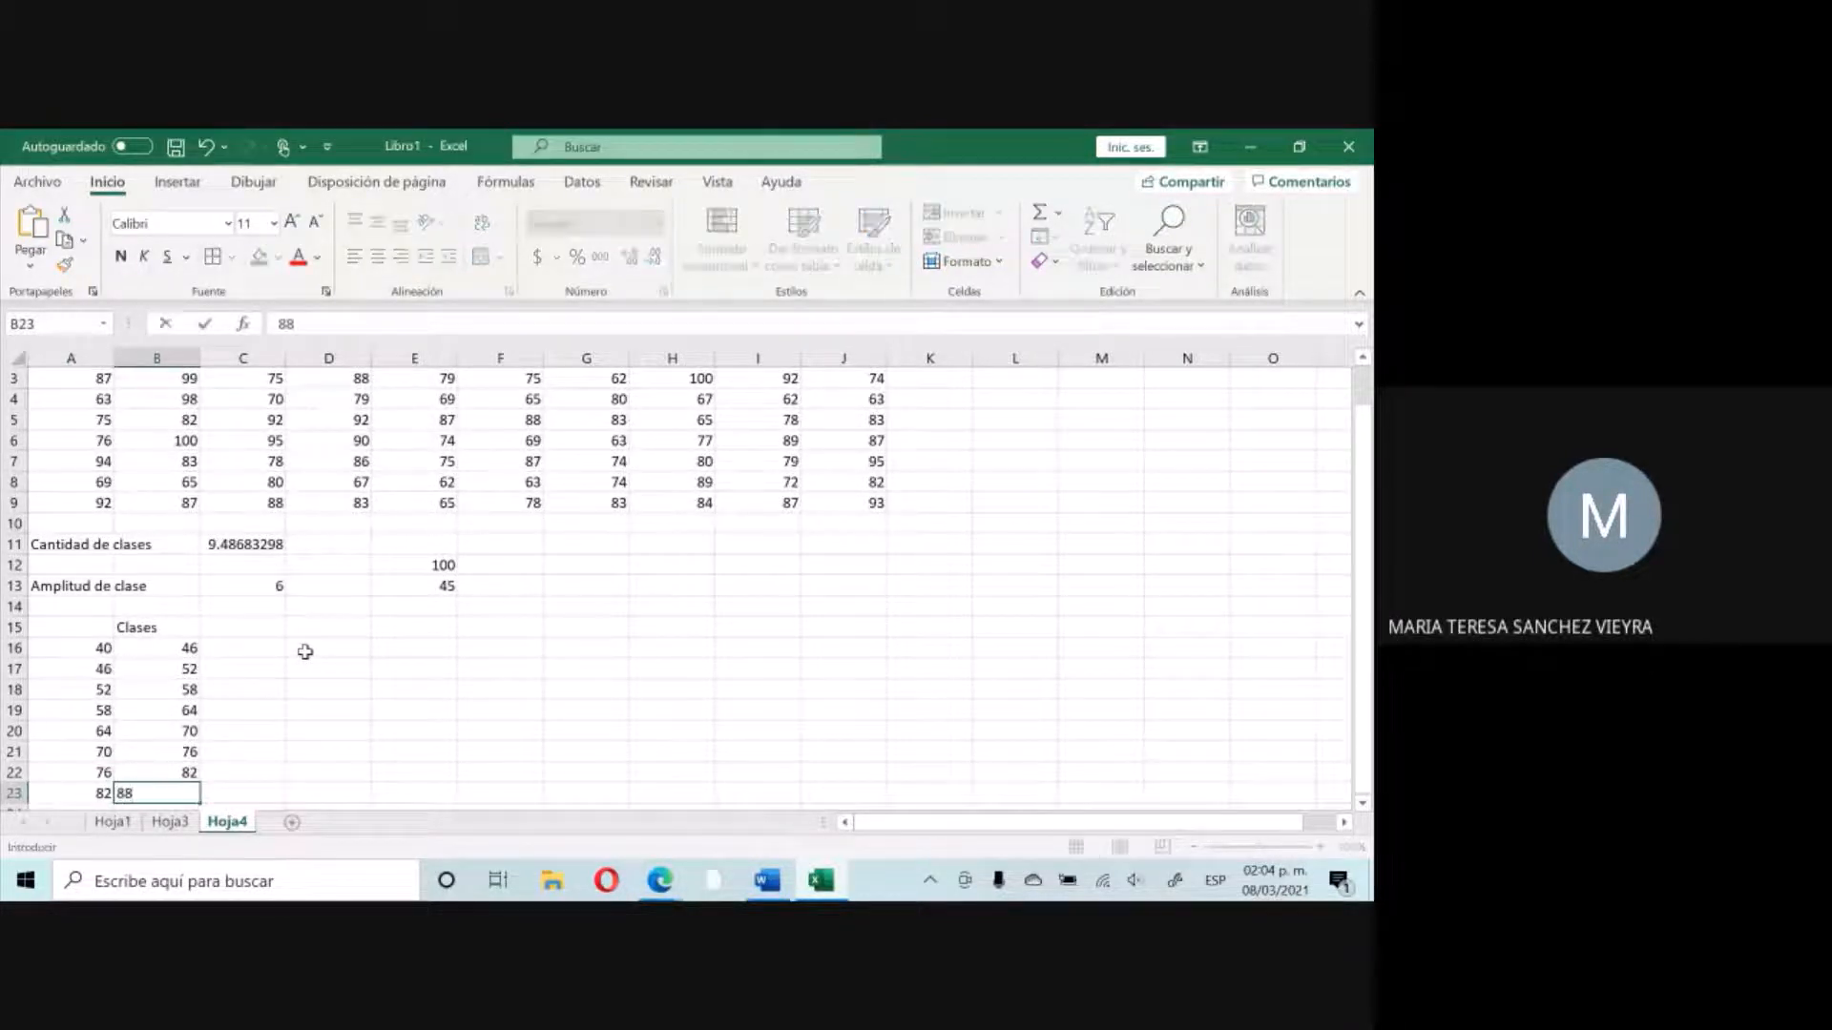
pyautogui.press('Return')
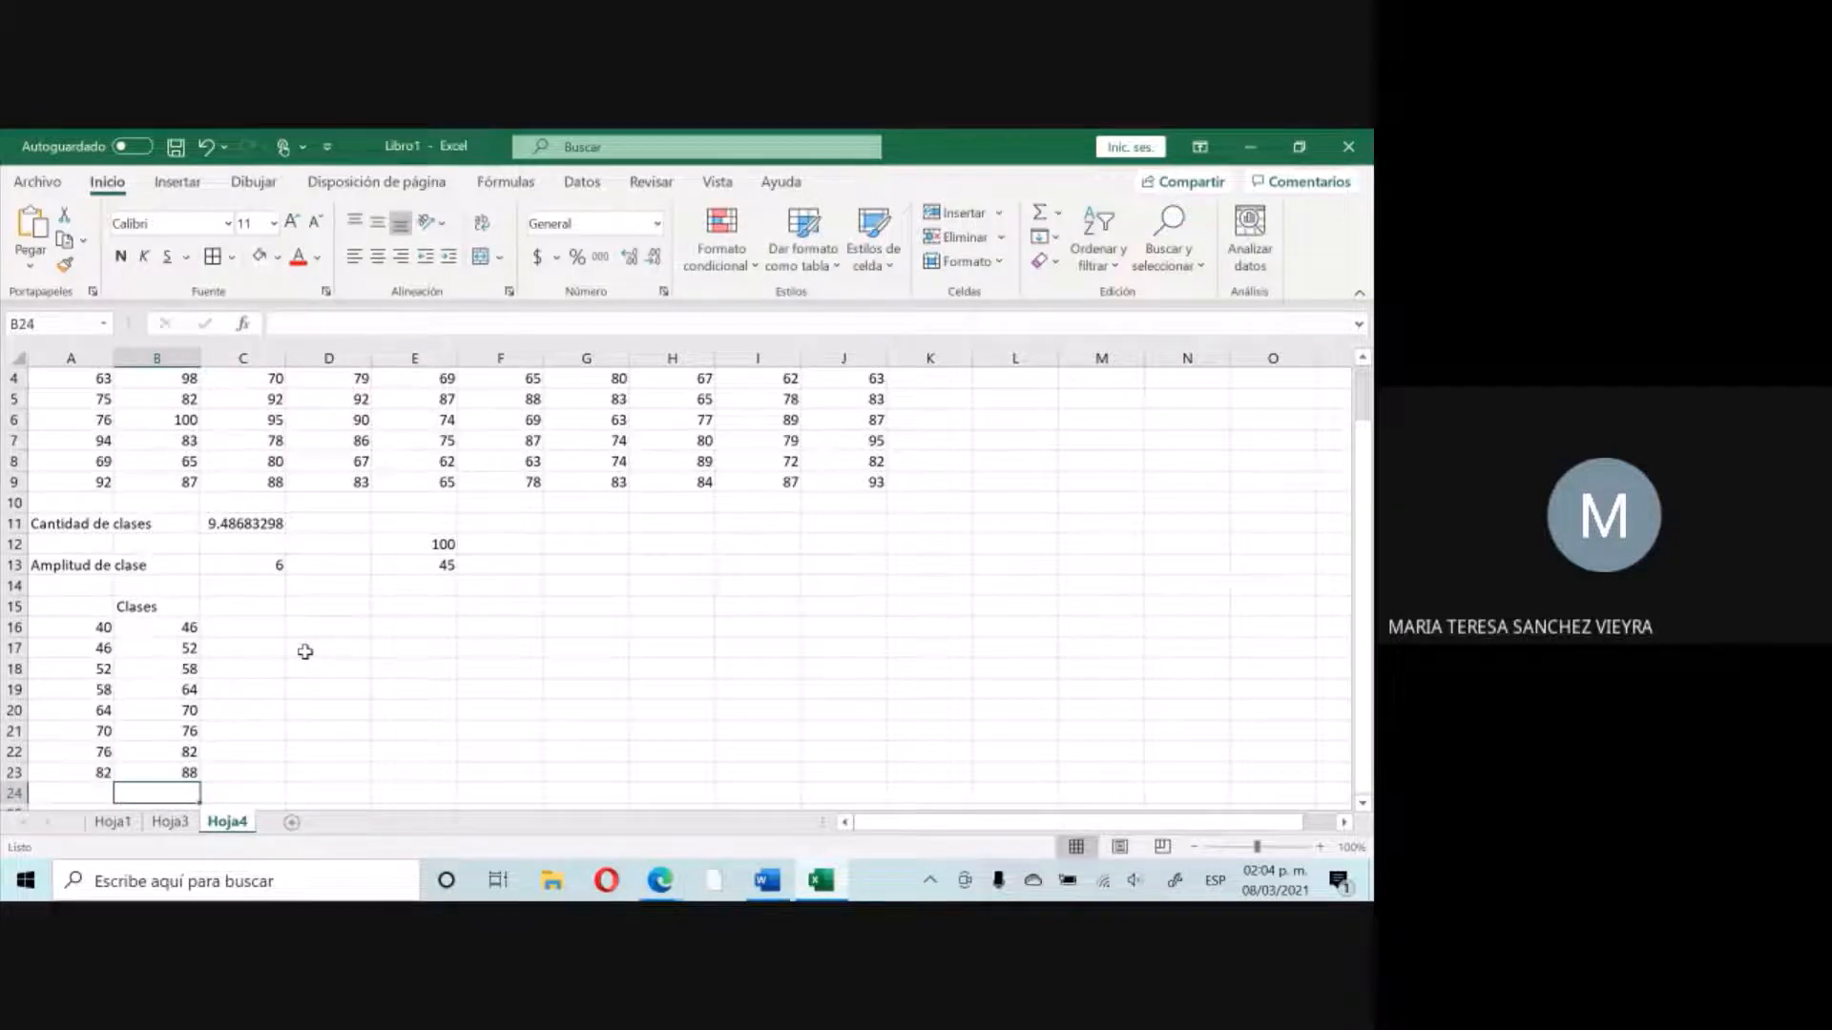
# Complete the class table in A24:B25 with the last two intervals, 88 to 94 and 94 to 100.
pyautogui.press('Left')
pyautogui.write('88')
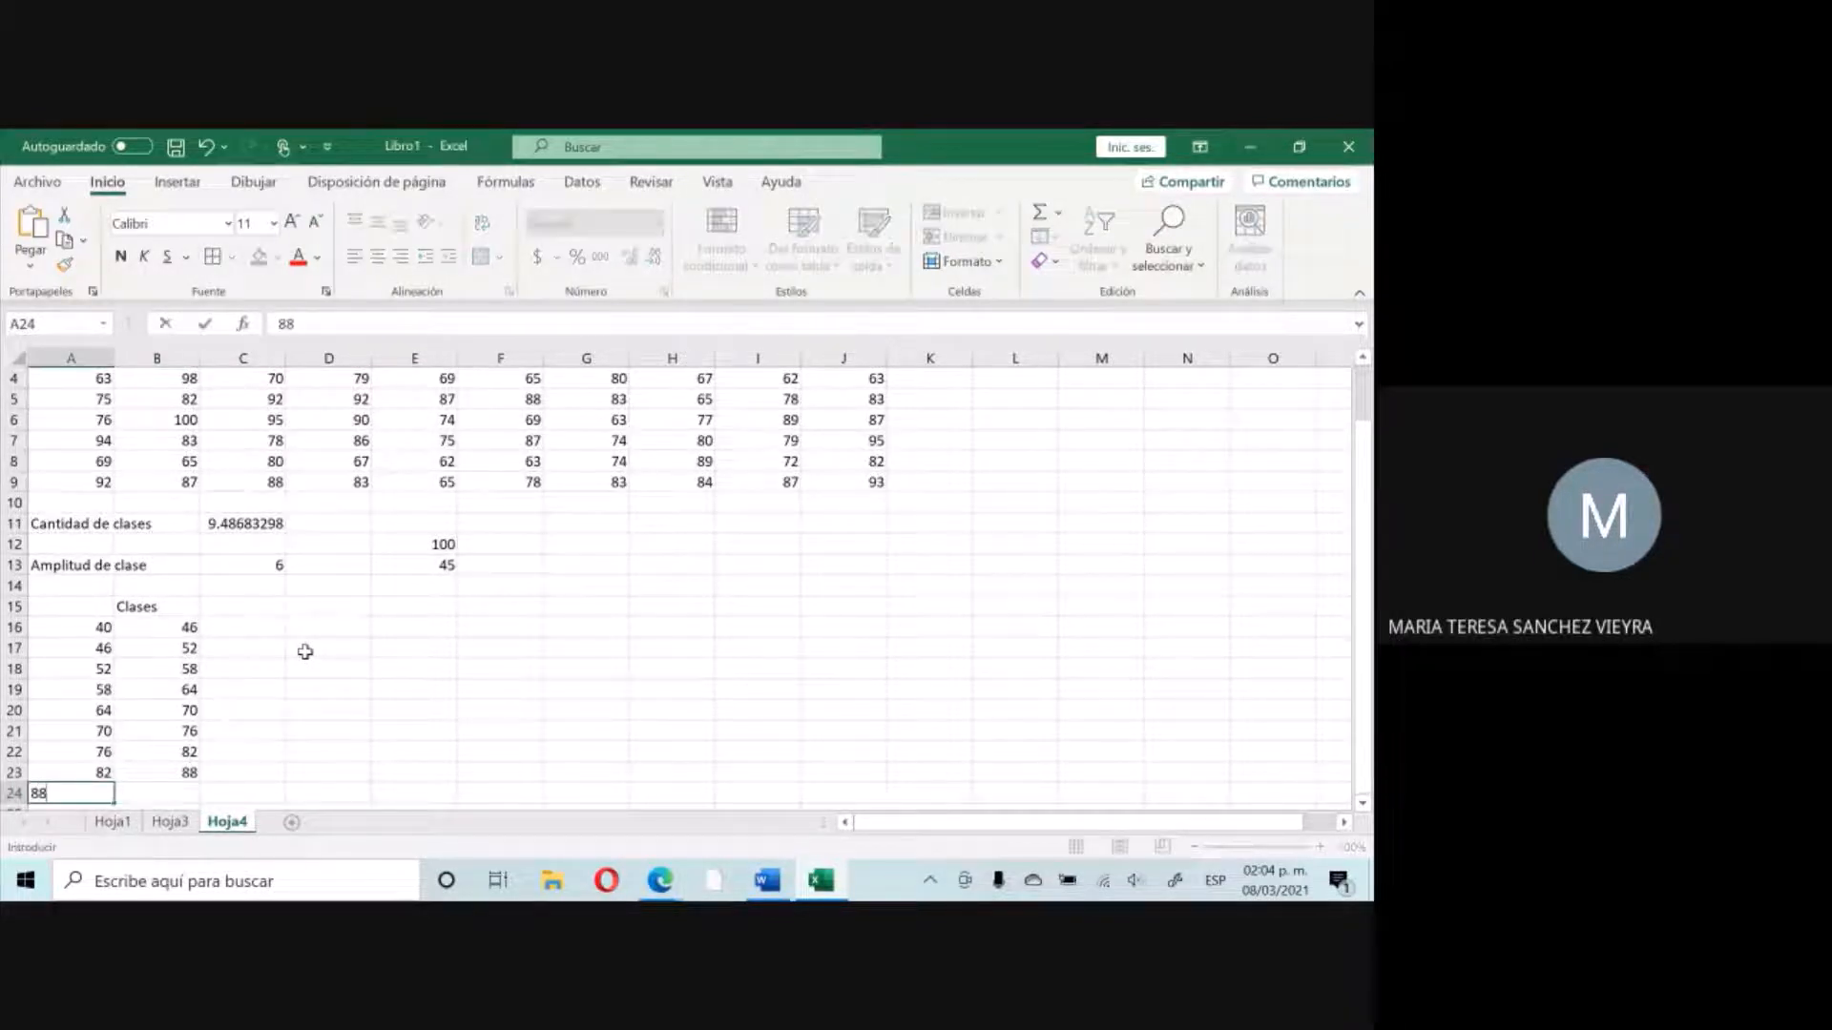
pyautogui.press('Tab')
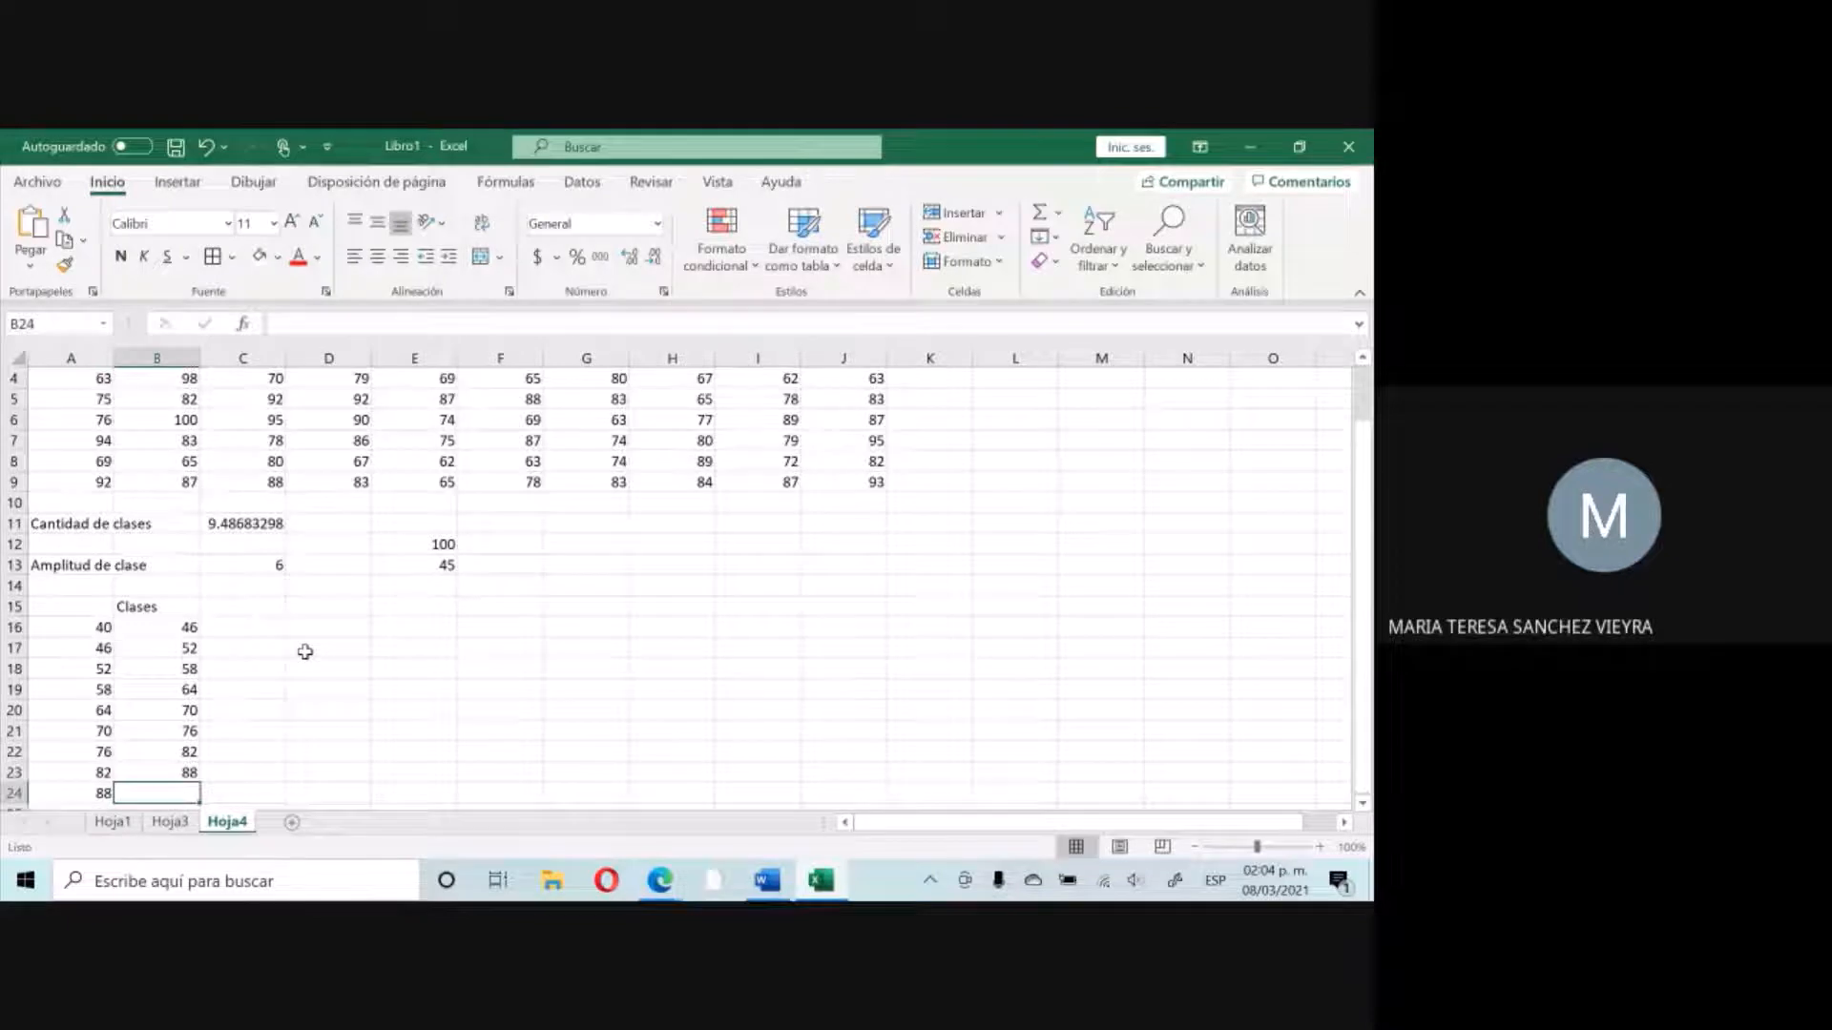
pyautogui.write('94')
pyautogui.press('Return')
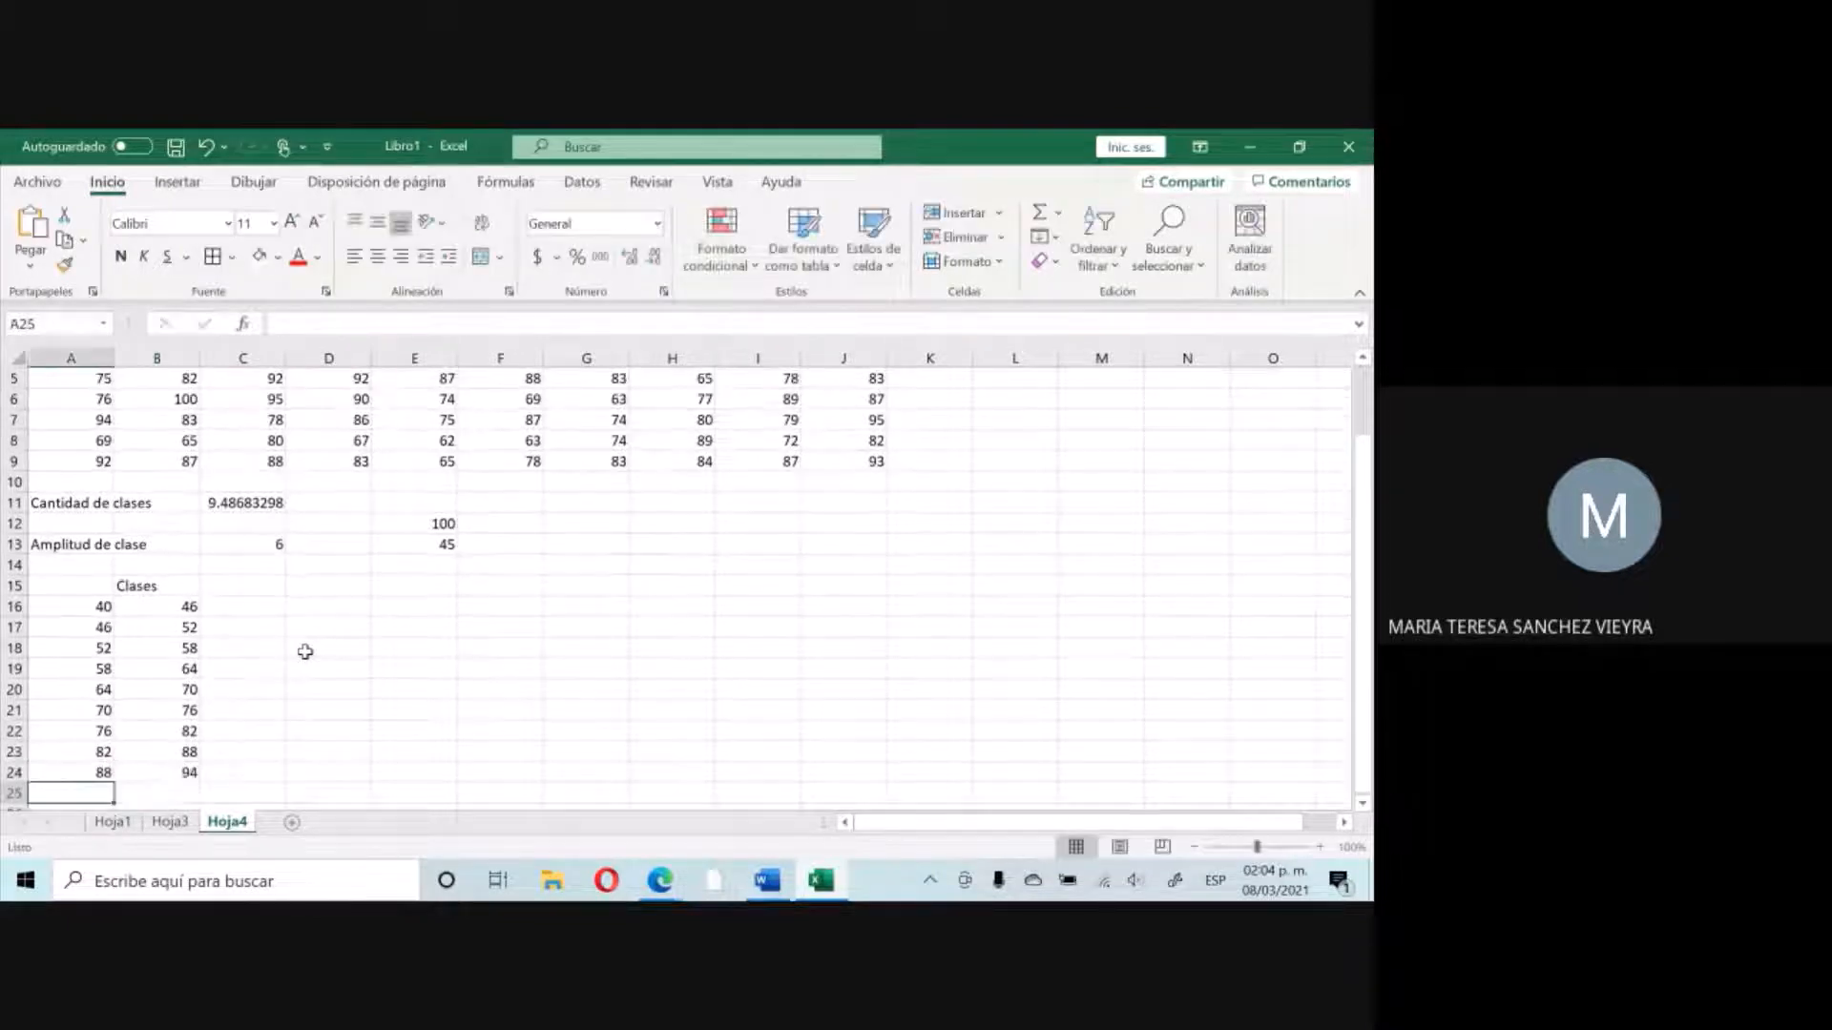
pyautogui.write('94')
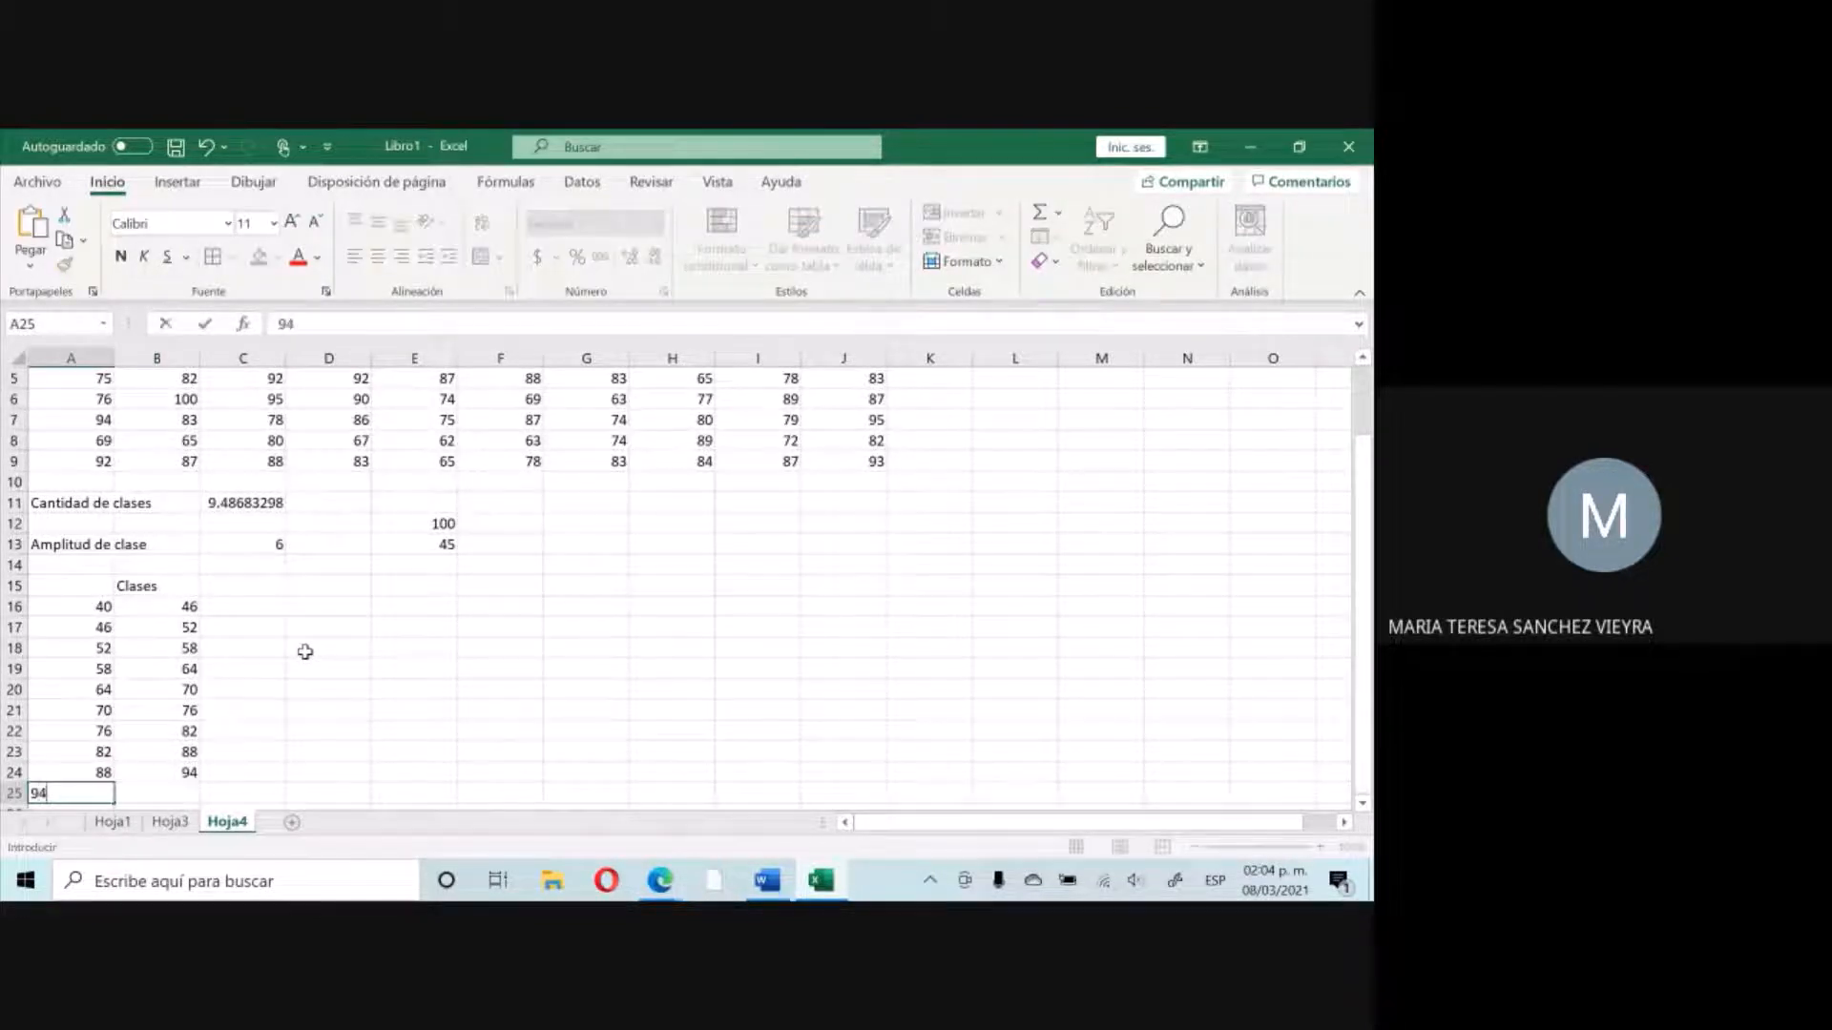
pyautogui.press('Tab')
pyautogui.write('100')
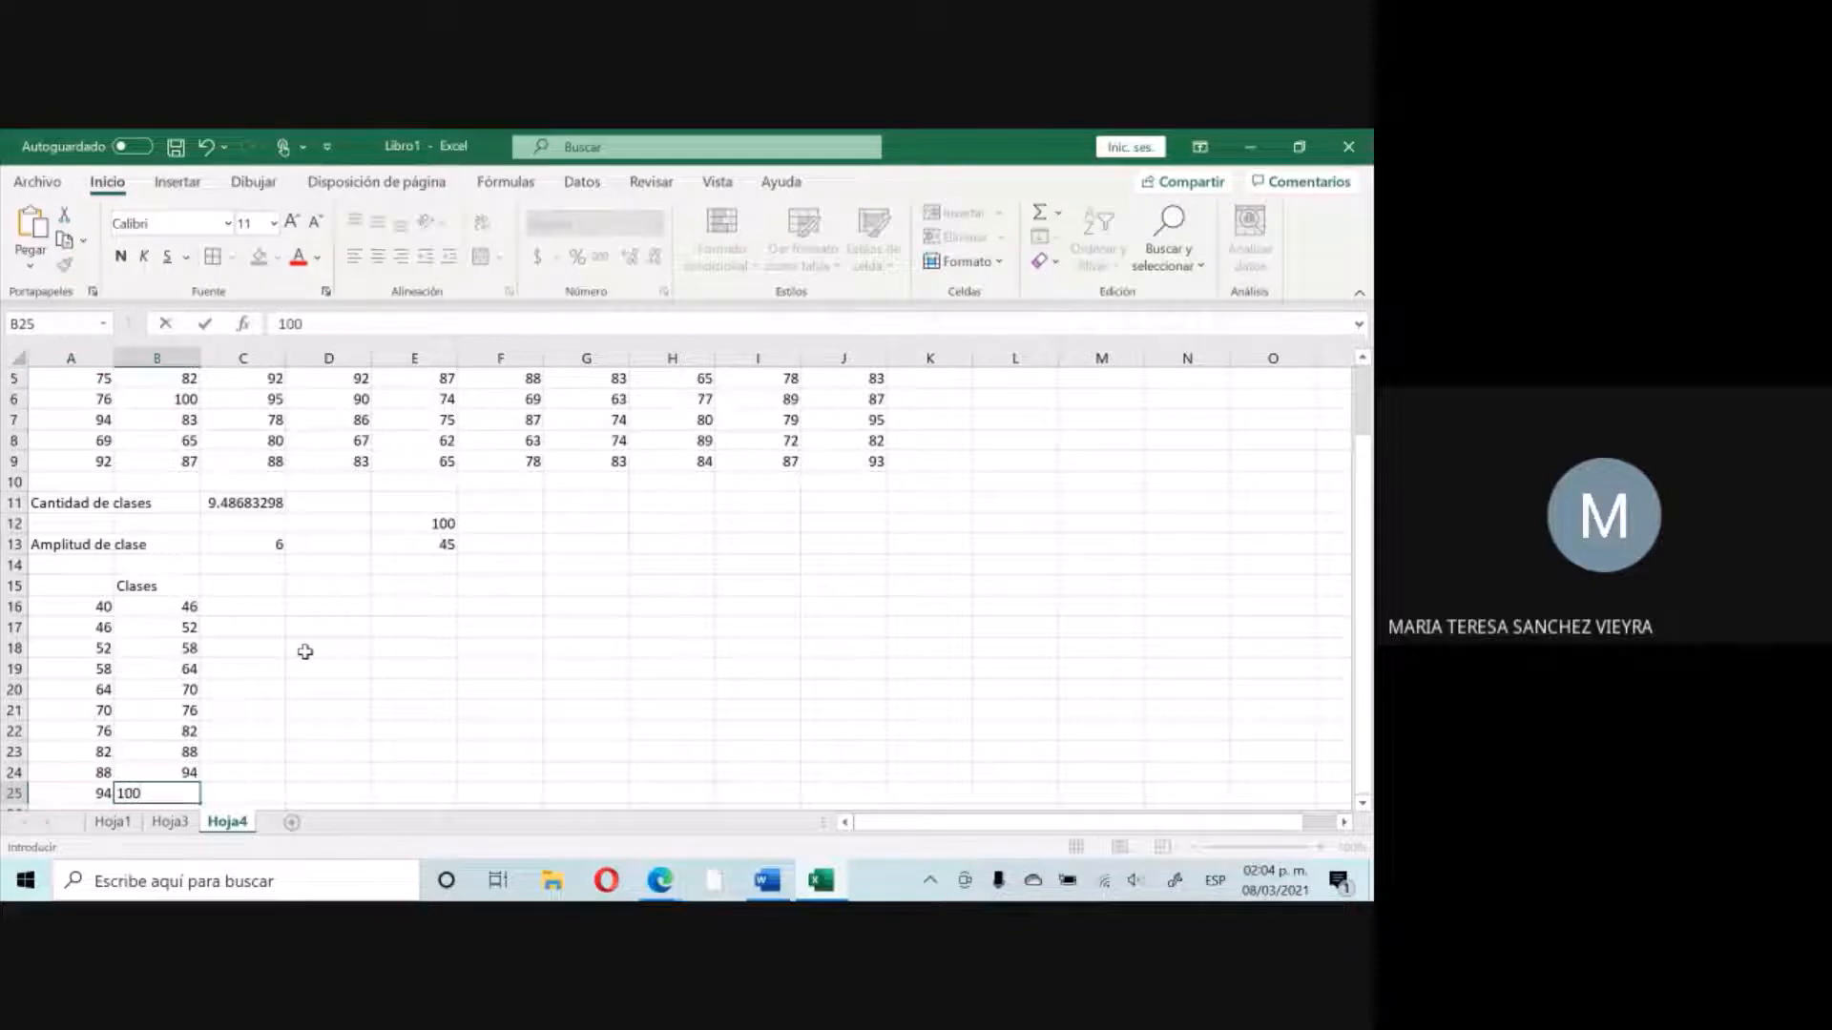
pyautogui.press('Return')
# Review the lower class limits in column A of the class table, going back up through its rows.
pyautogui.press('Up')
pyautogui.press('Up')
pyautogui.press('Up')
pyautogui.press('Up')
pyautogui.press('Up')
pyautogui.press('Up')
pyautogui.press('Up')
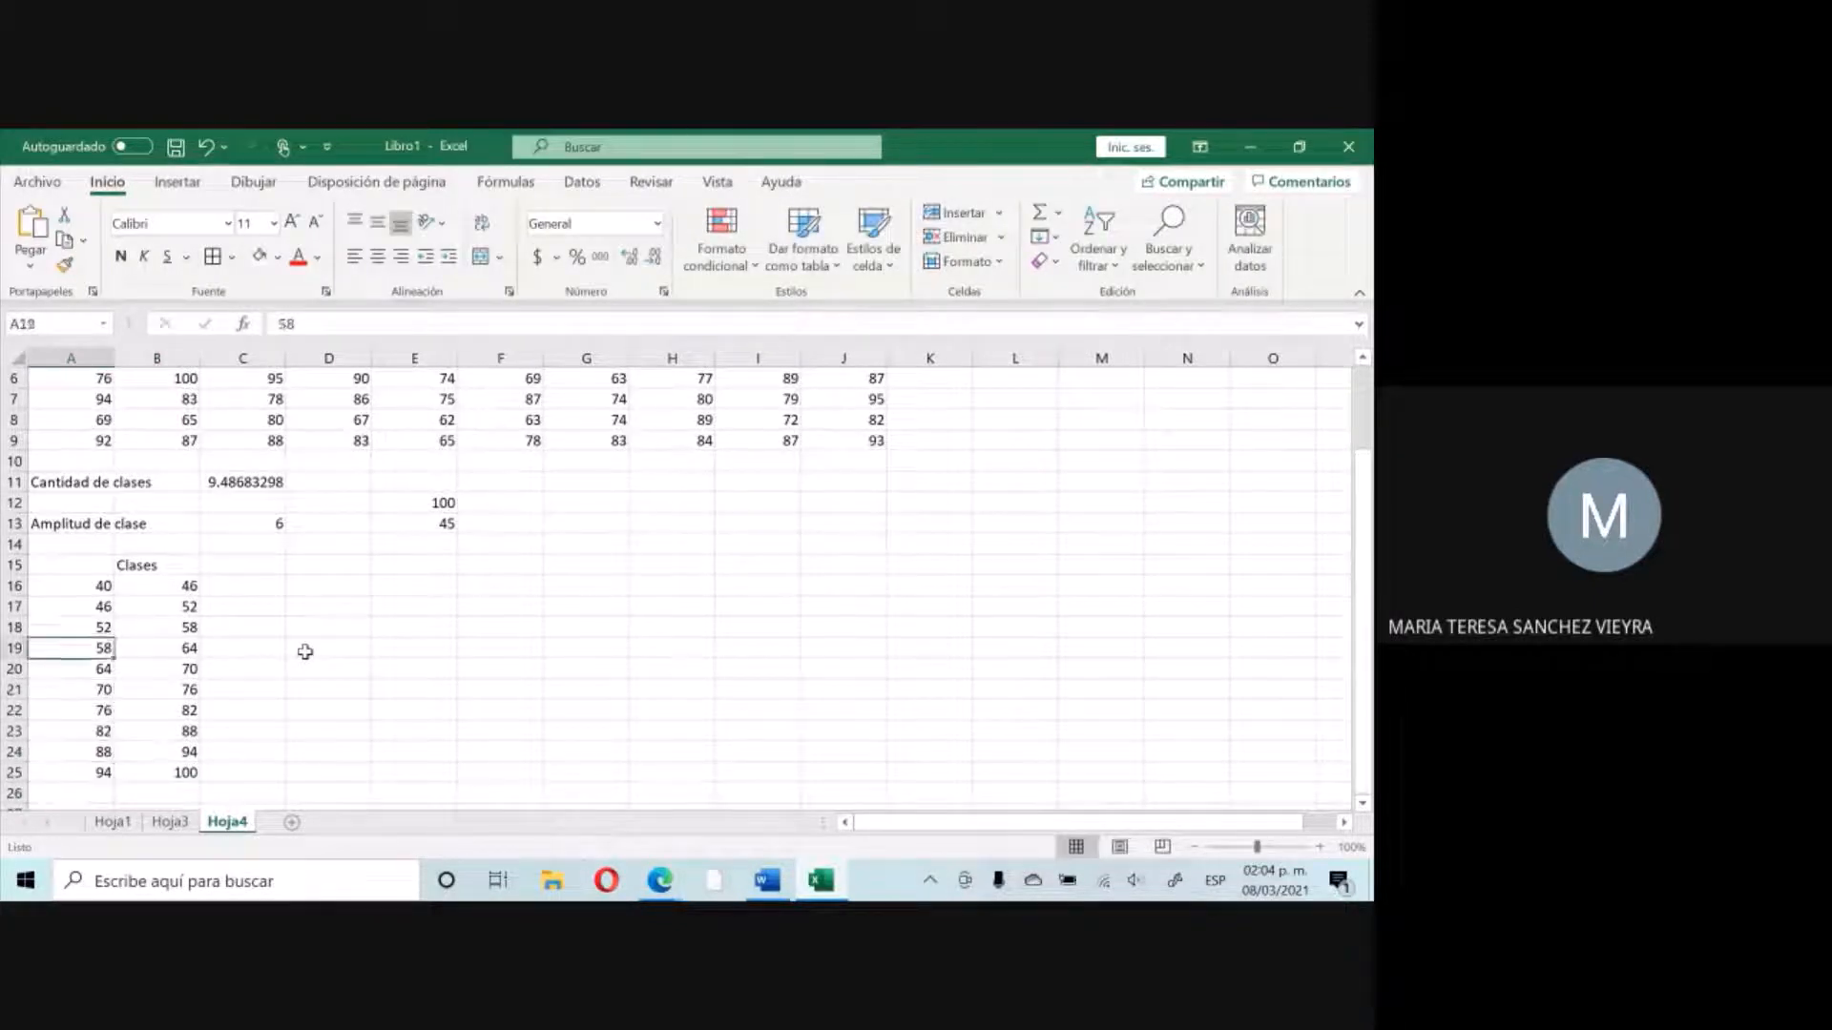
pyautogui.press('Up')
pyautogui.press('Up')
pyautogui.press('Up')
pyautogui.press('Down')
pyautogui.press('Down')
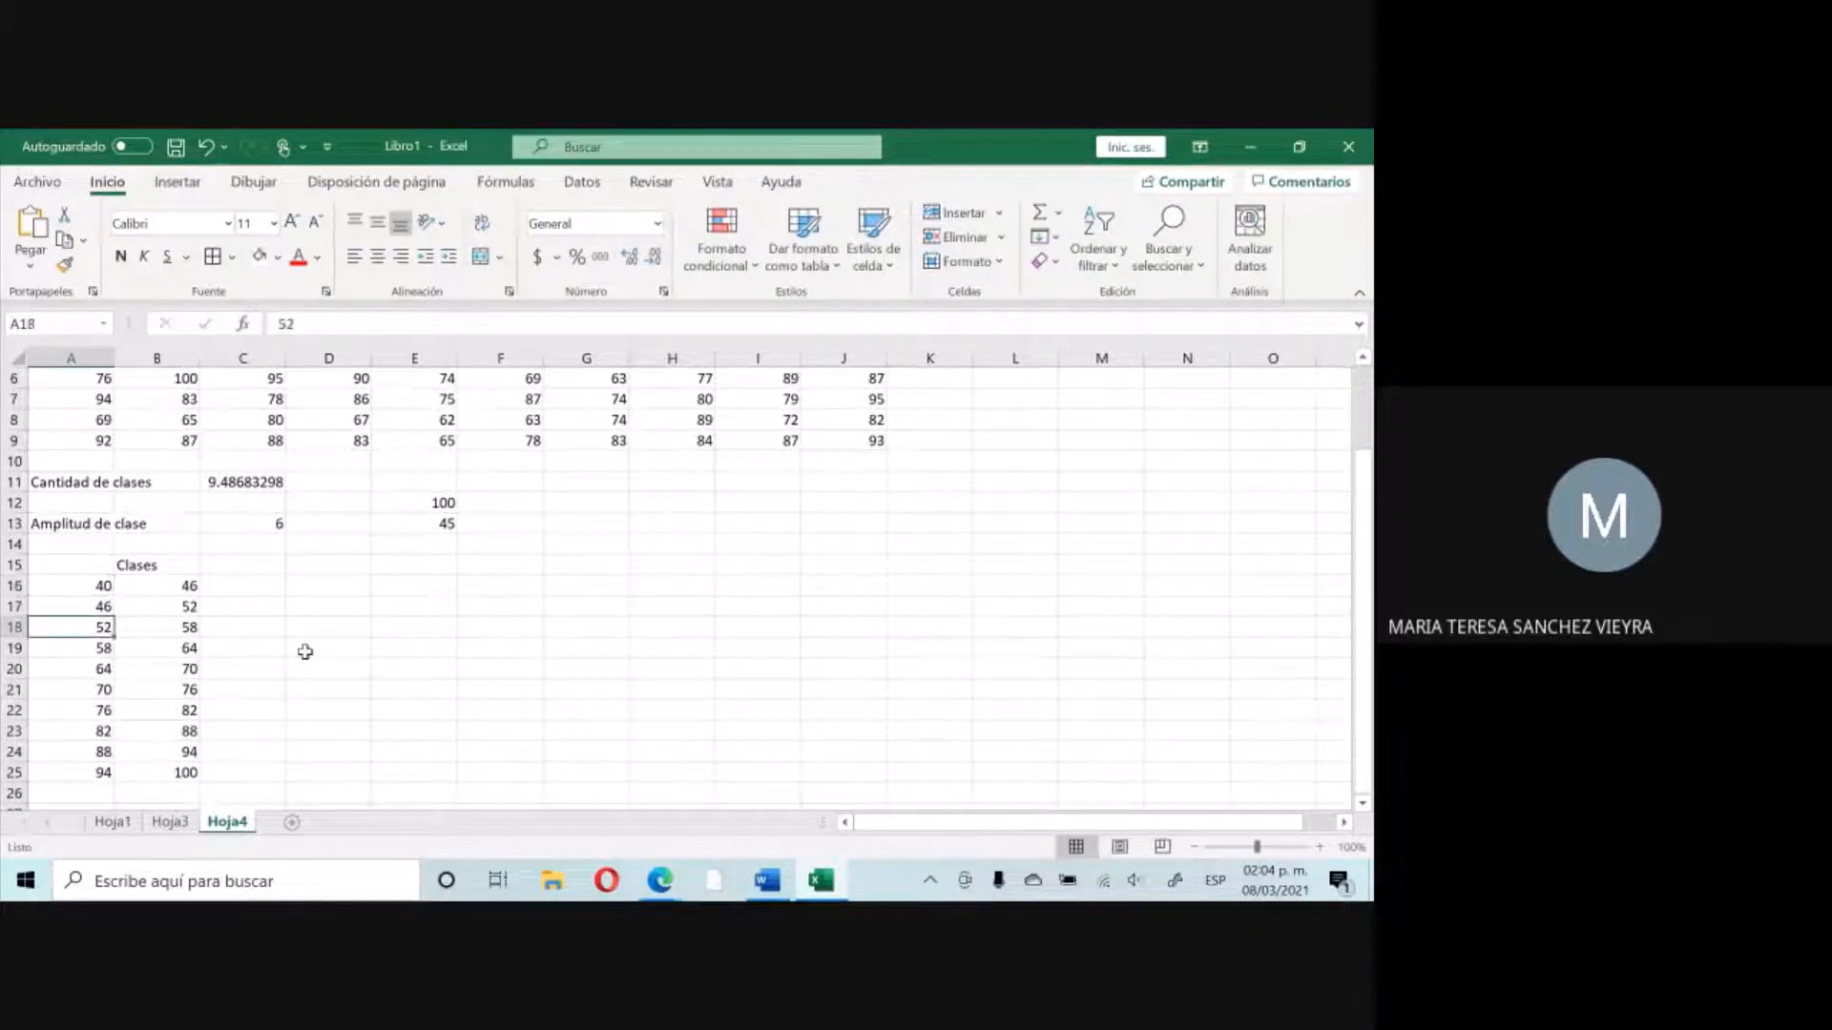
# Review the lower class limits in column A down to the last class, and look back at the grades data.
pyautogui.press('Down')
pyautogui.press('Down')
pyautogui.press('Down')
pyautogui.press('Down')
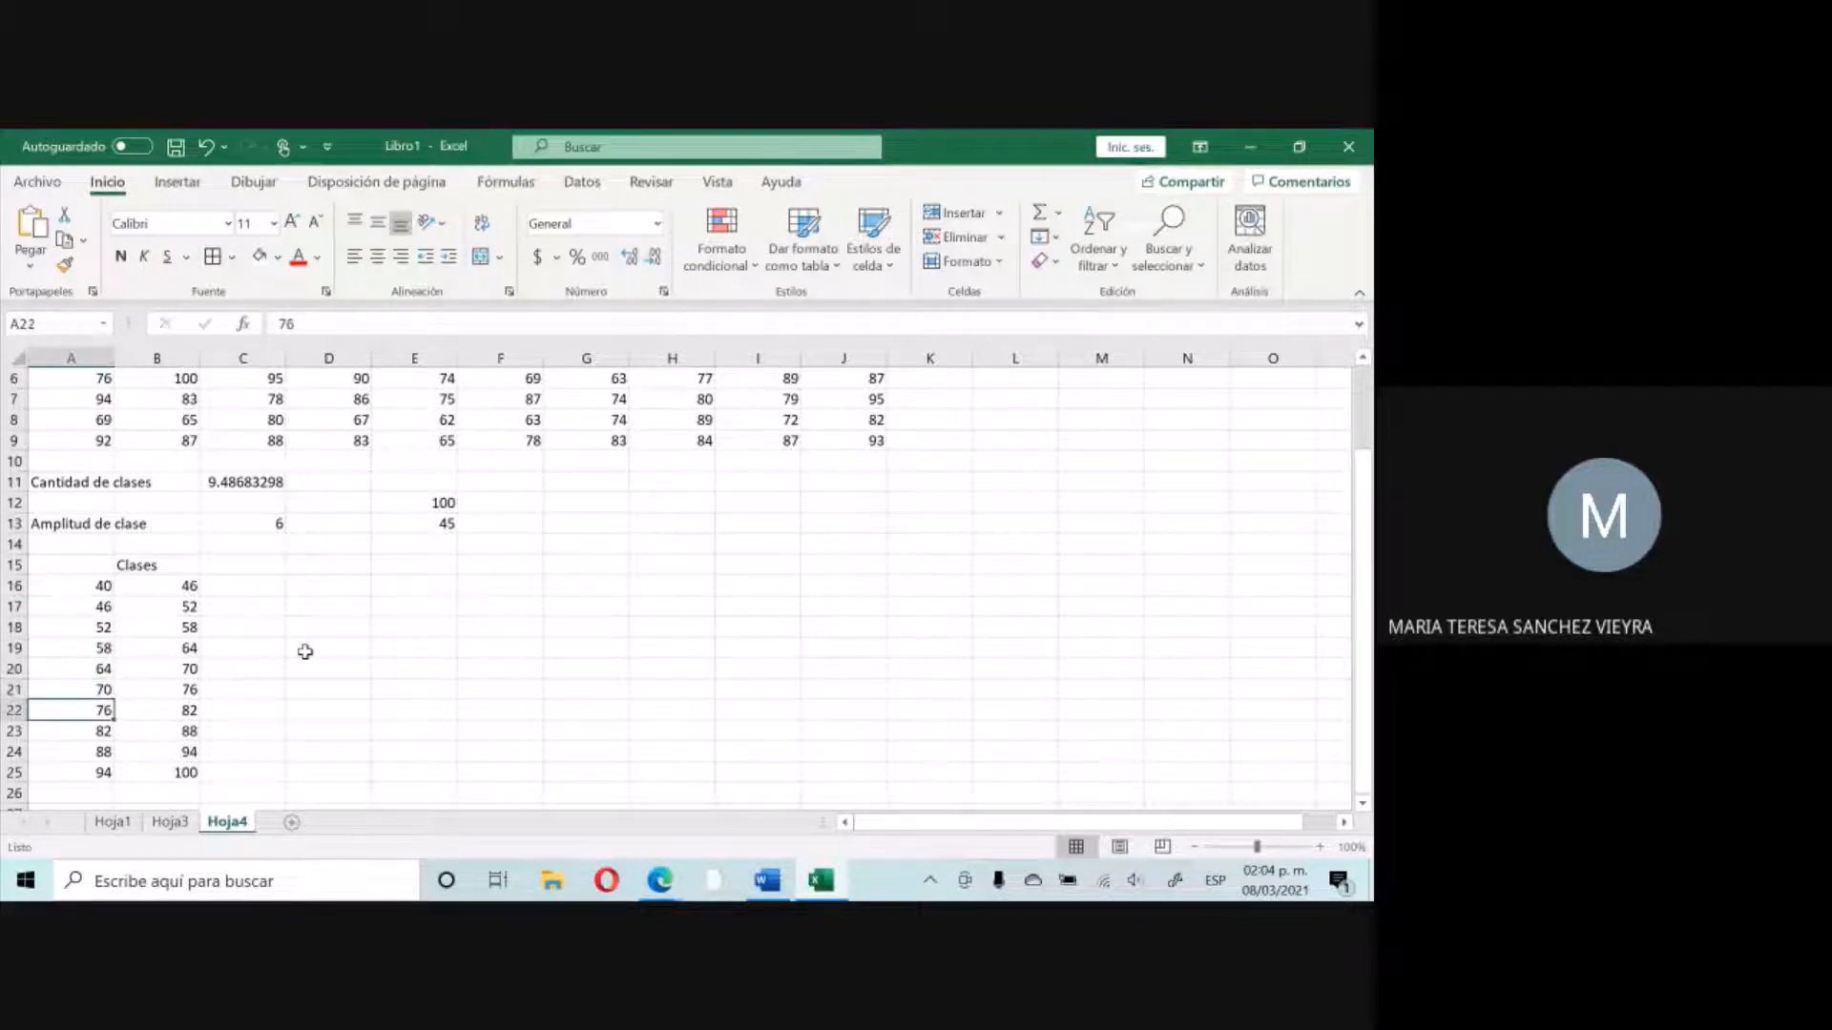
pyautogui.press('Down')
pyautogui.press('Down')
pyautogui.press('Down')
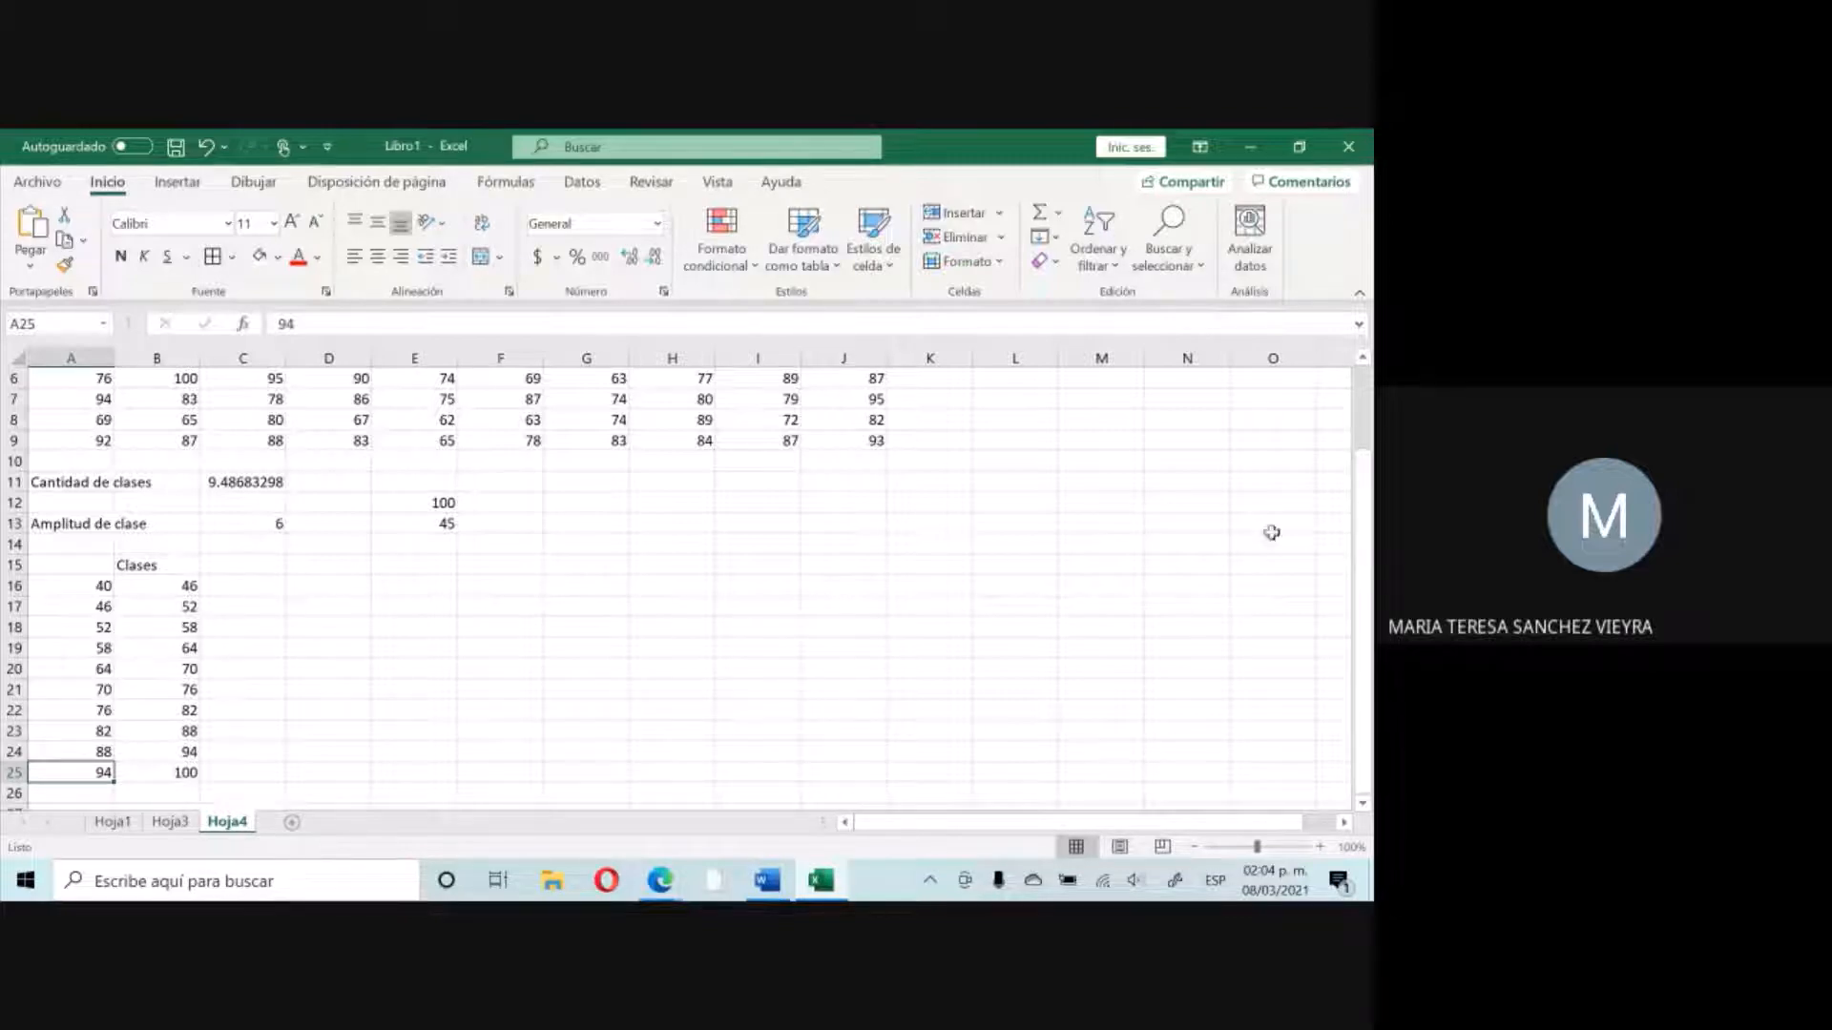
pyautogui.moveTo(1368, 529); pyautogui.dragTo(1368, 382)
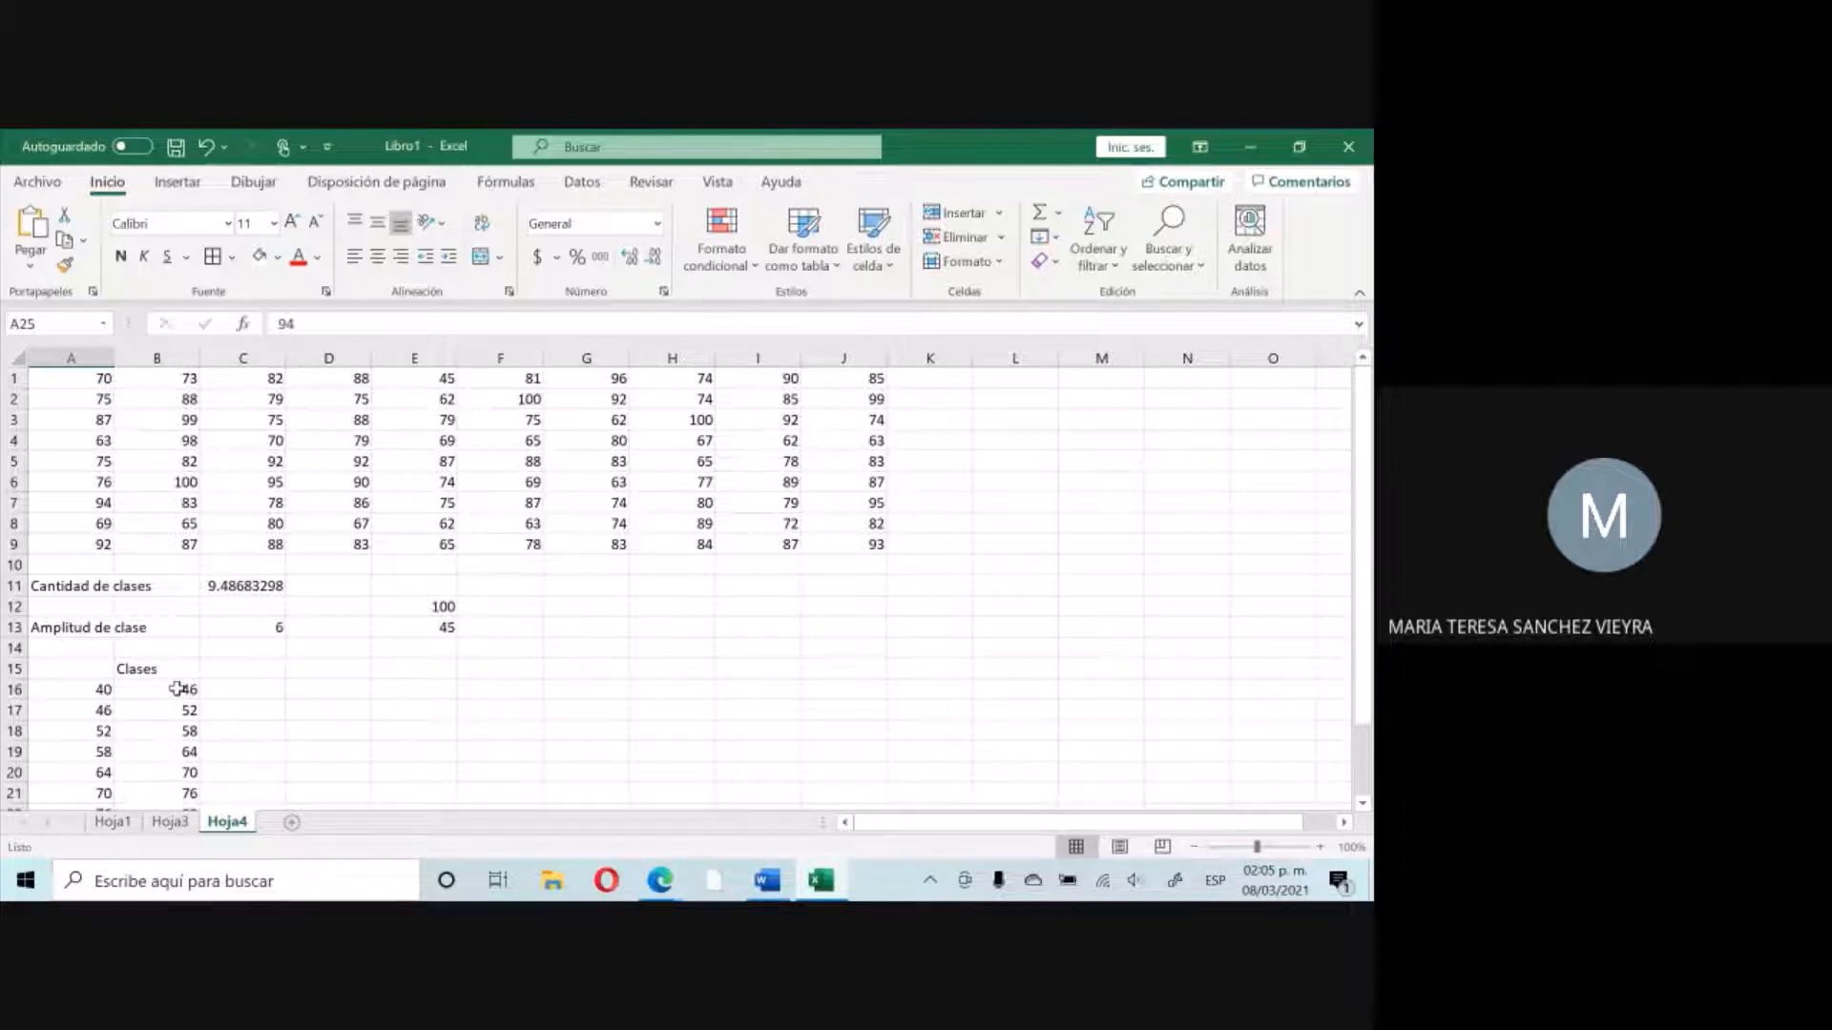
pyautogui.click(297, 667)
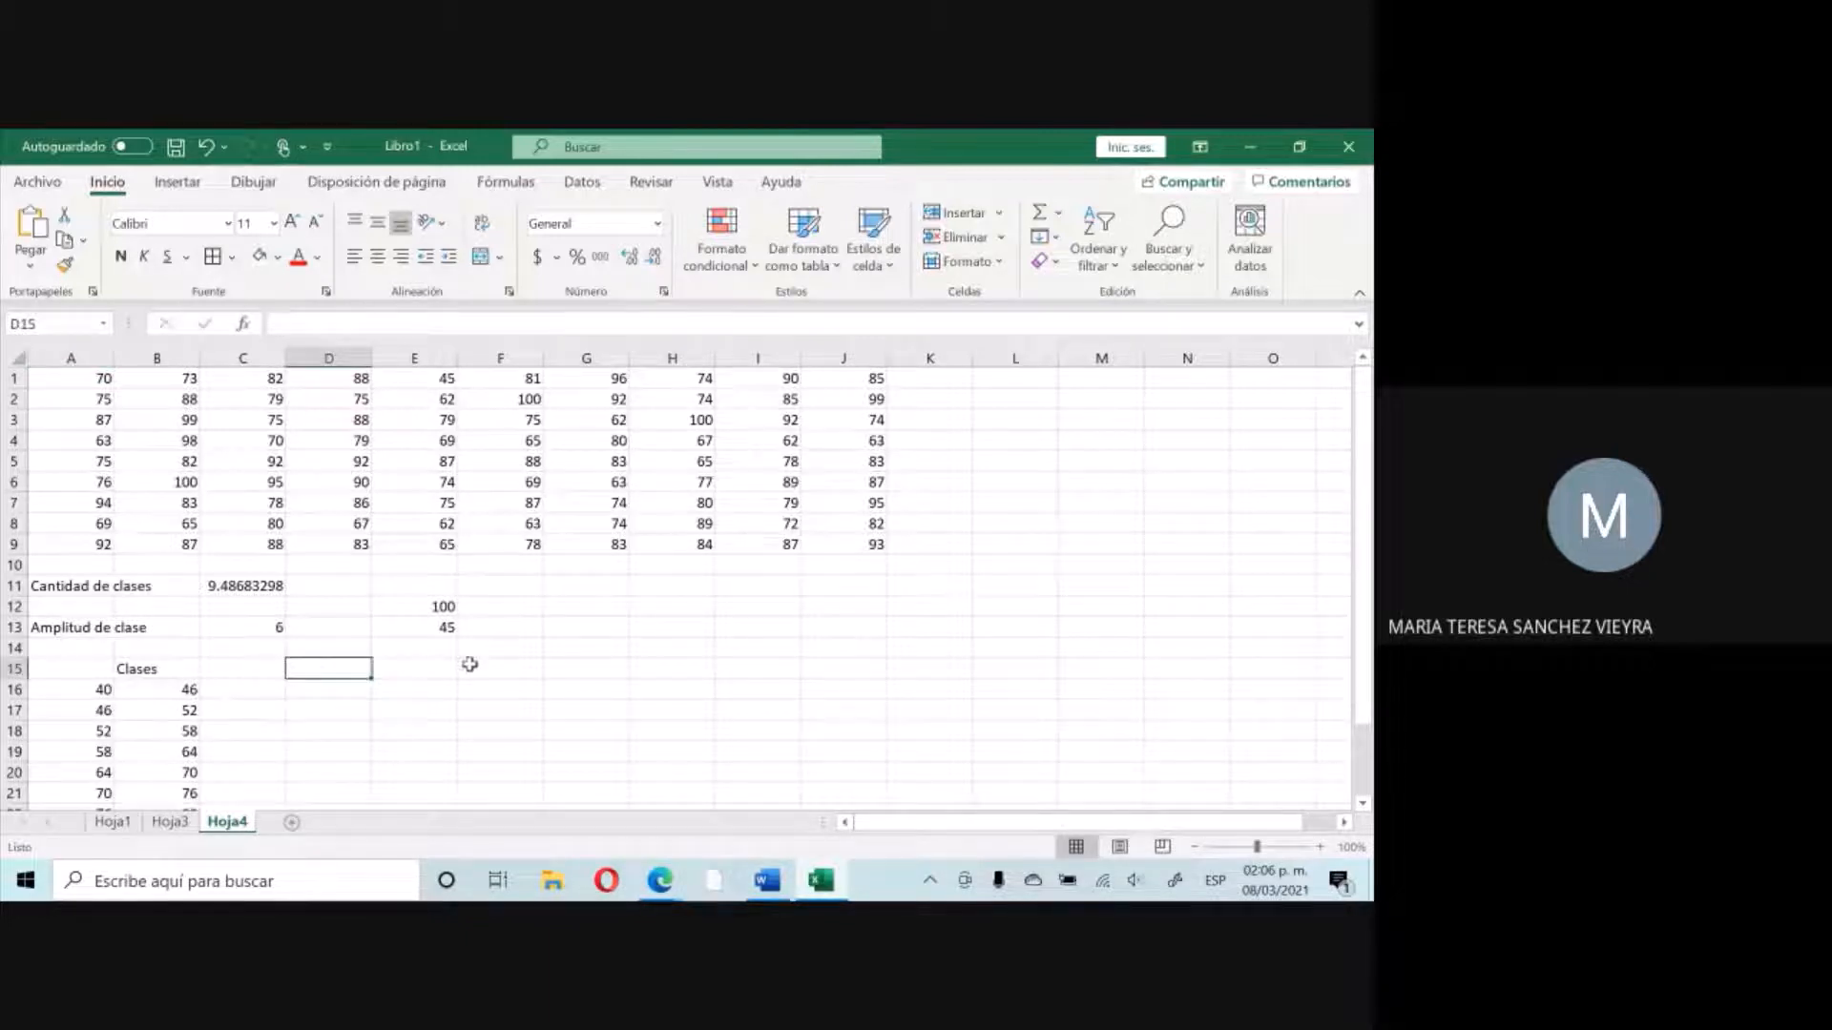
# Enter the label "Frecuencia" in cell K14.
pyautogui.click(953, 650)
pyautogui.write('F')
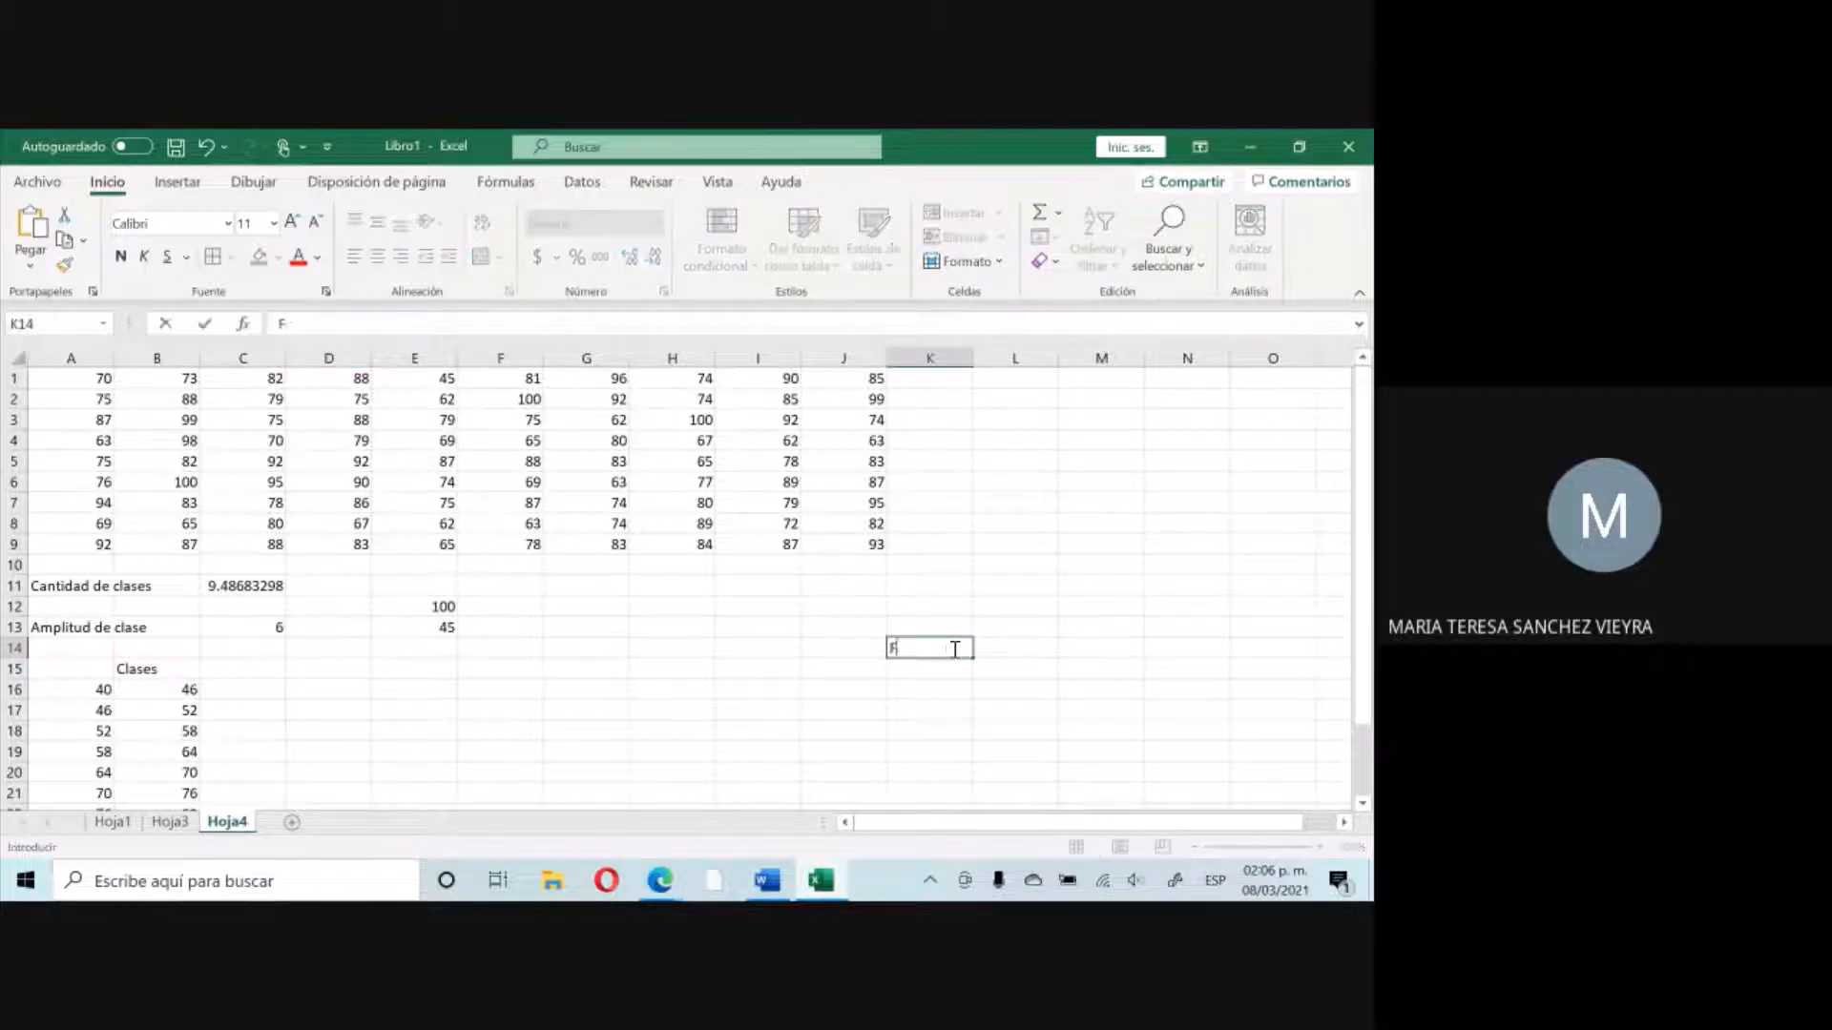
pyautogui.write('recuencia')
pyautogui.press('Return')
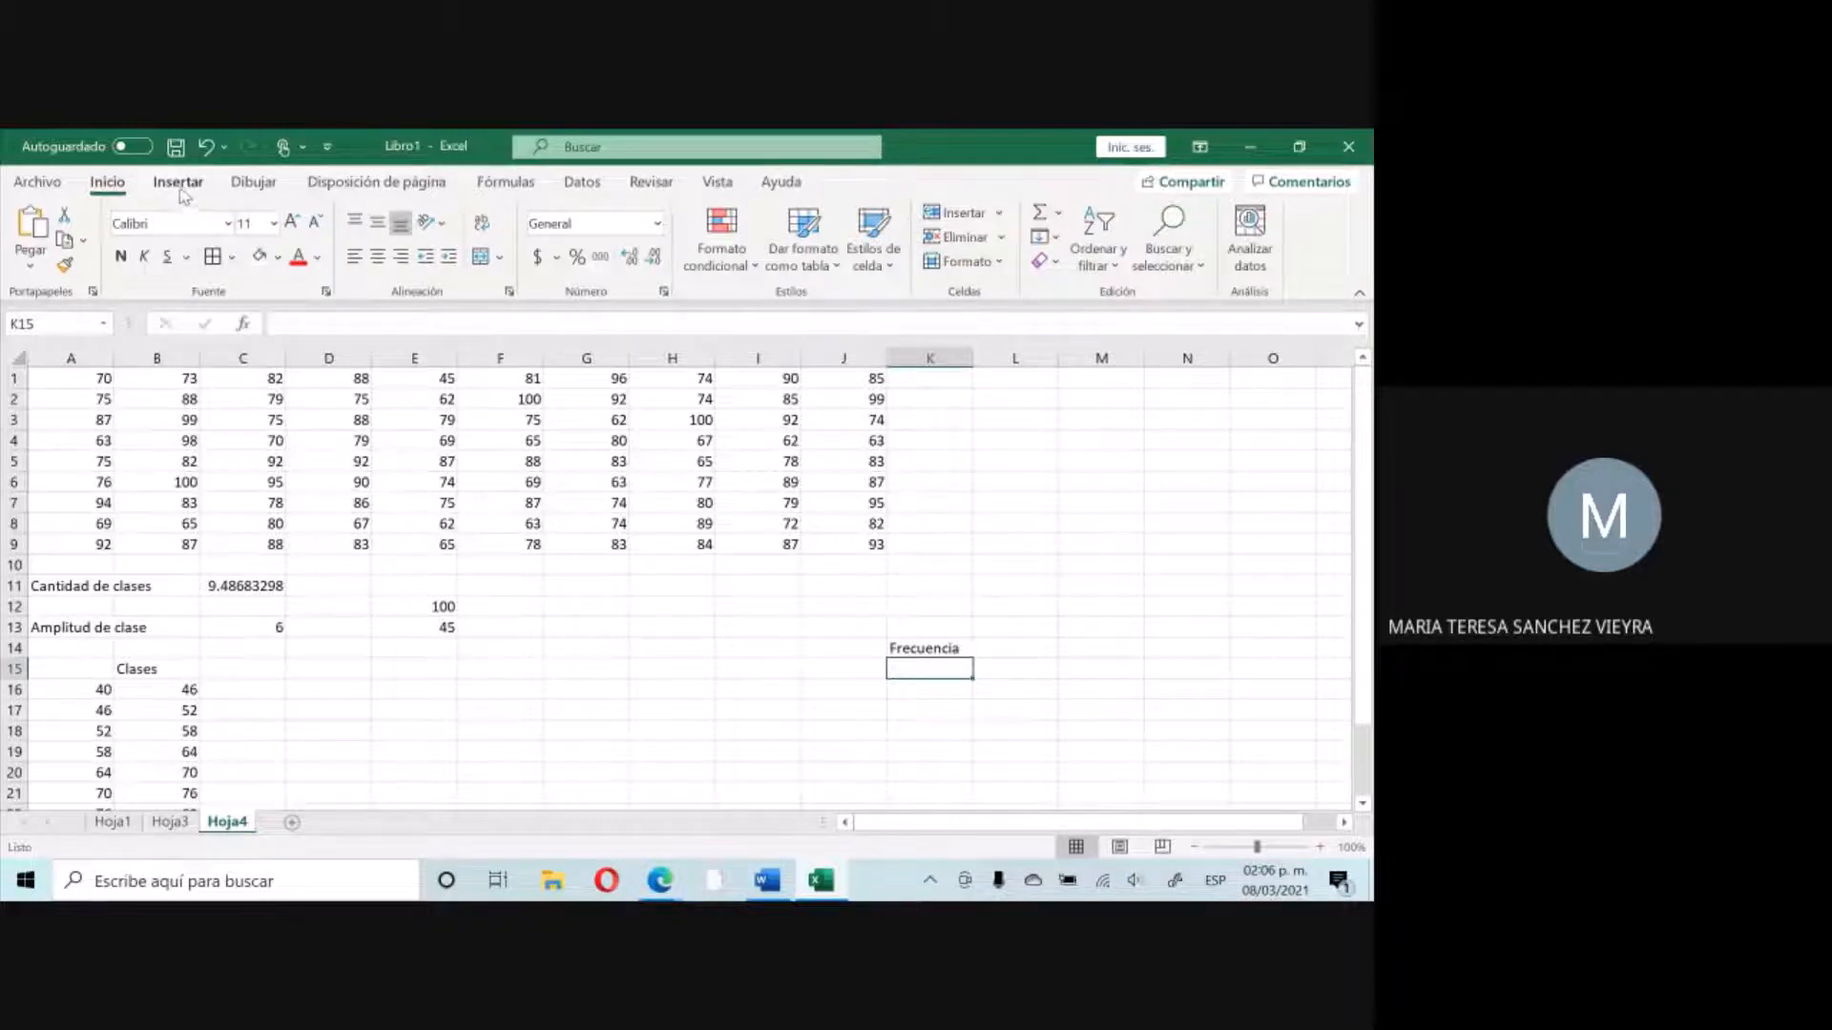
# Start the Histogram data analysis tool and set its input range to the grades in A1:J9.
pyautogui.click(578, 182)
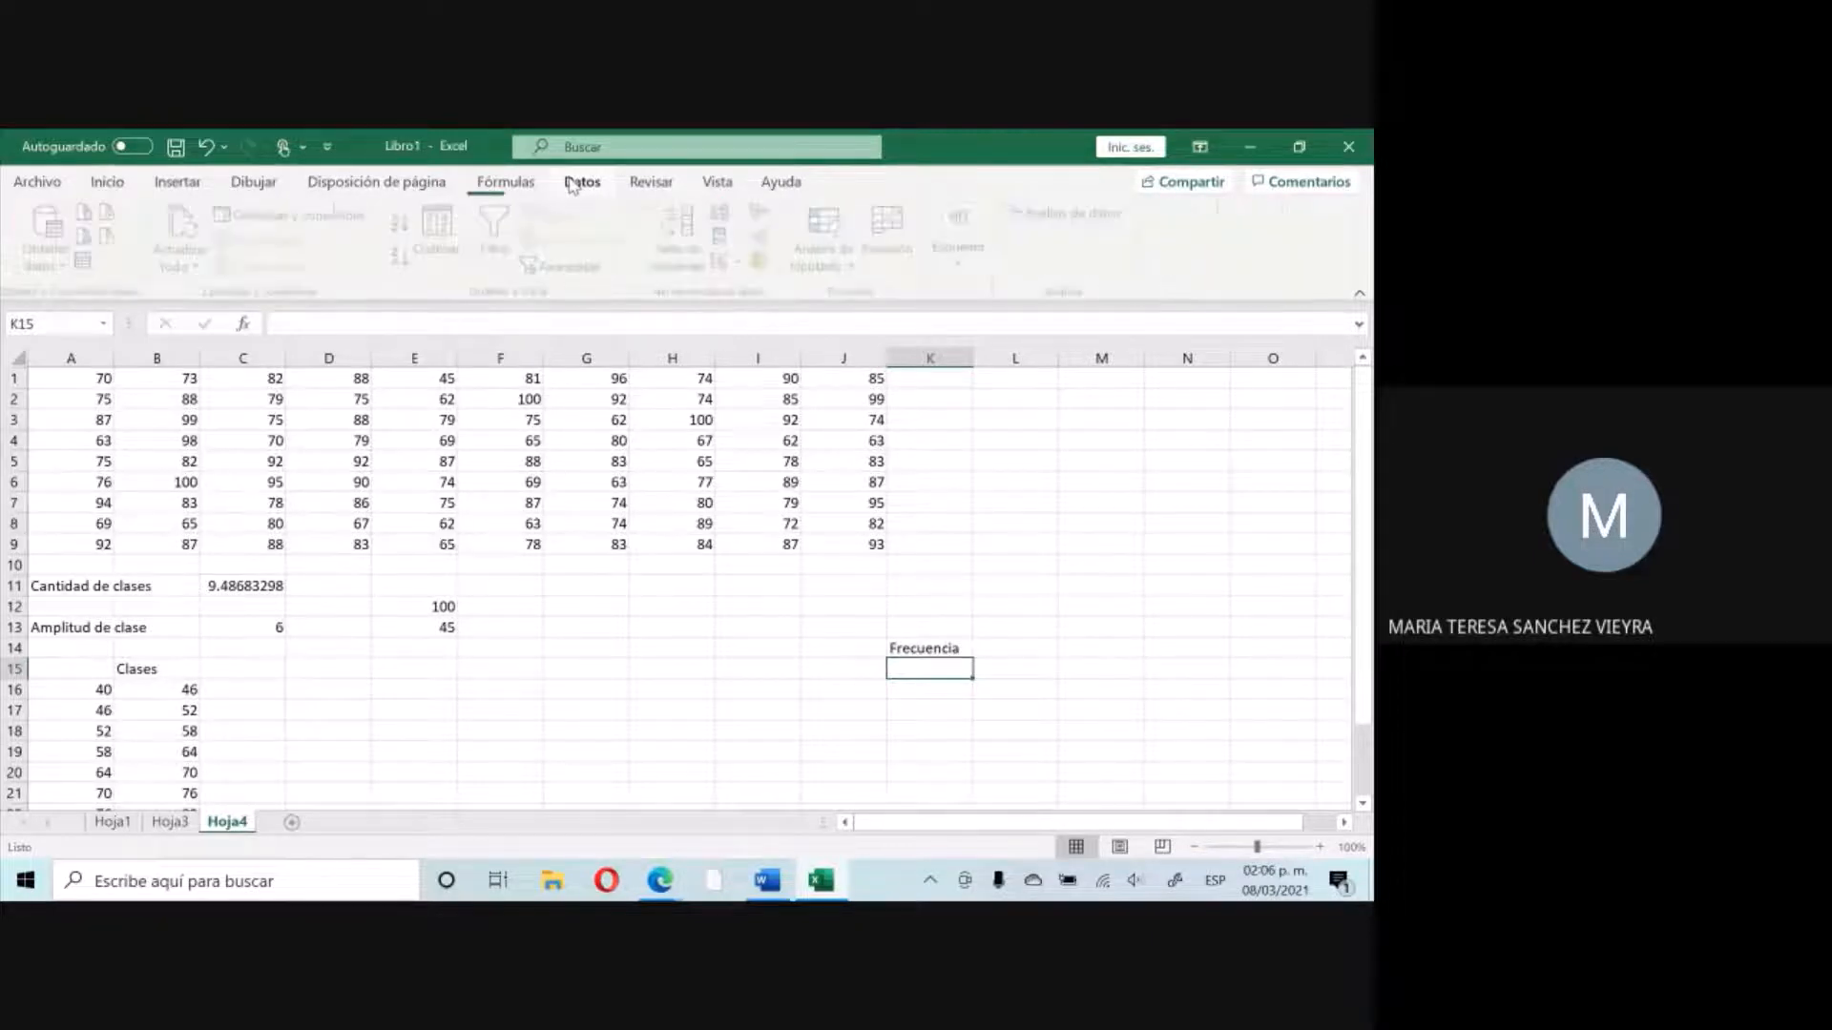
pyautogui.click(1079, 214)
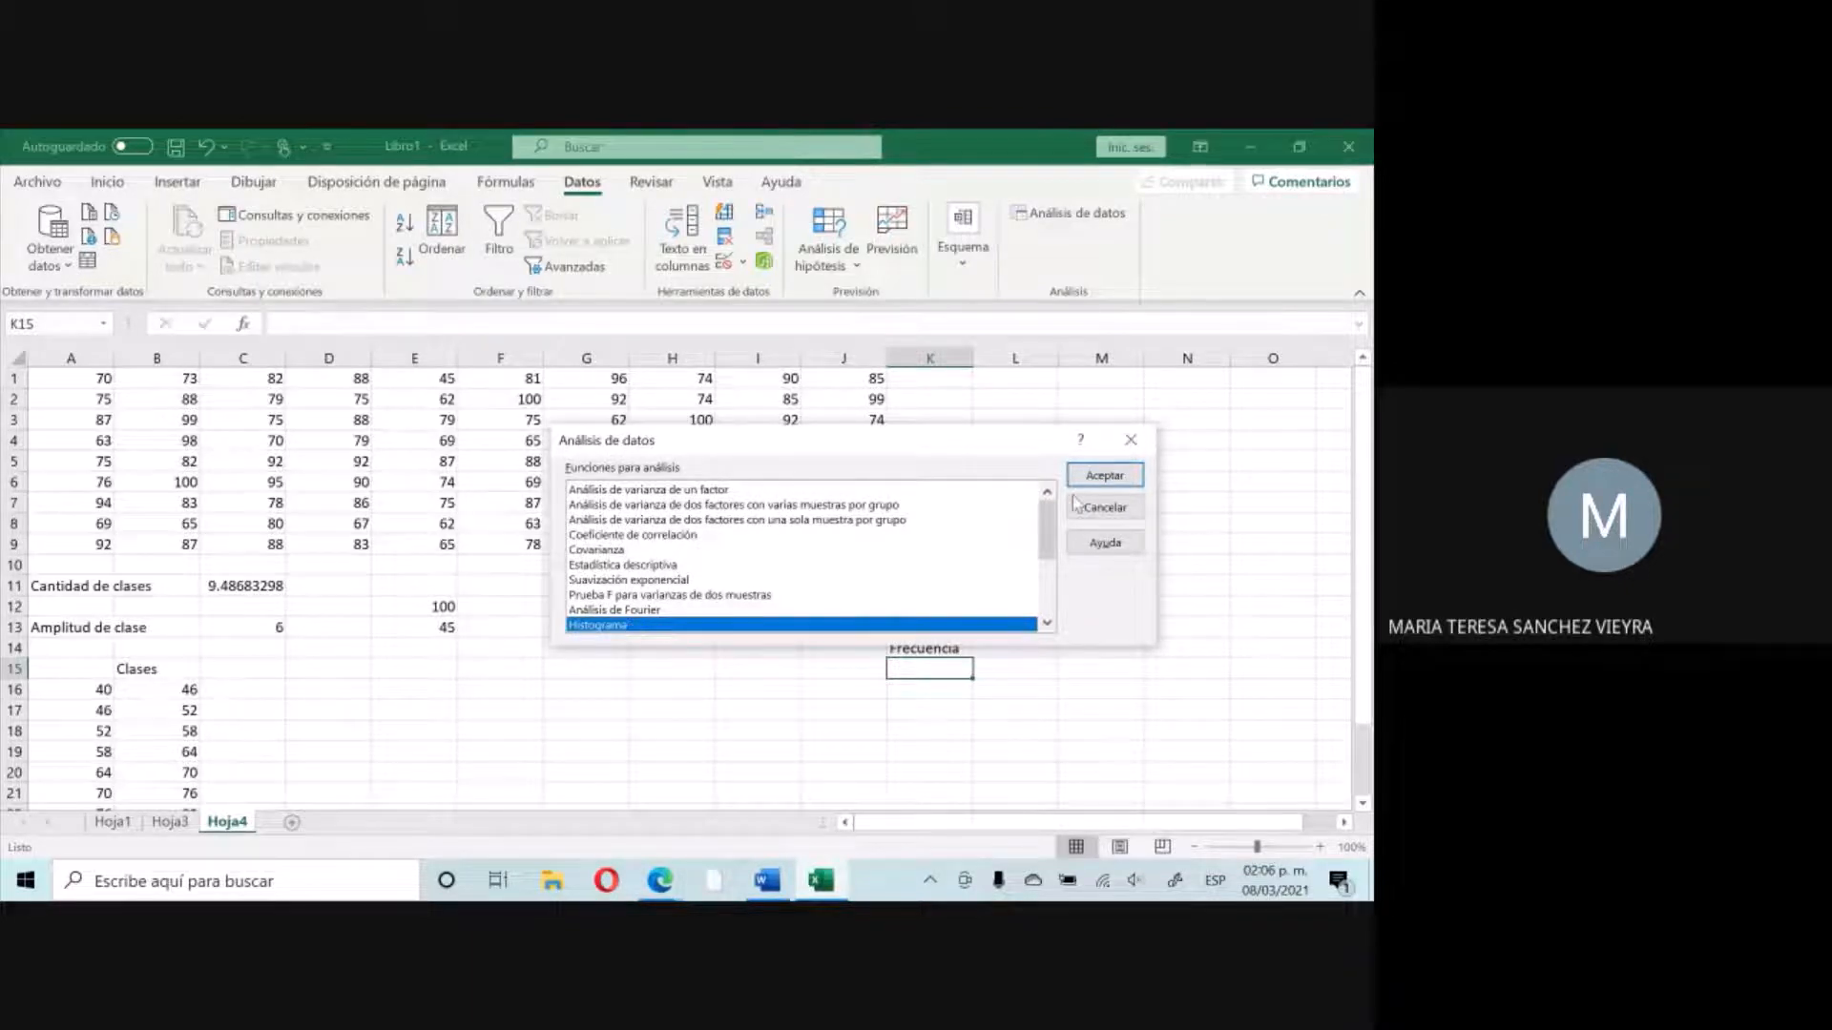
pyautogui.click(1103, 475)
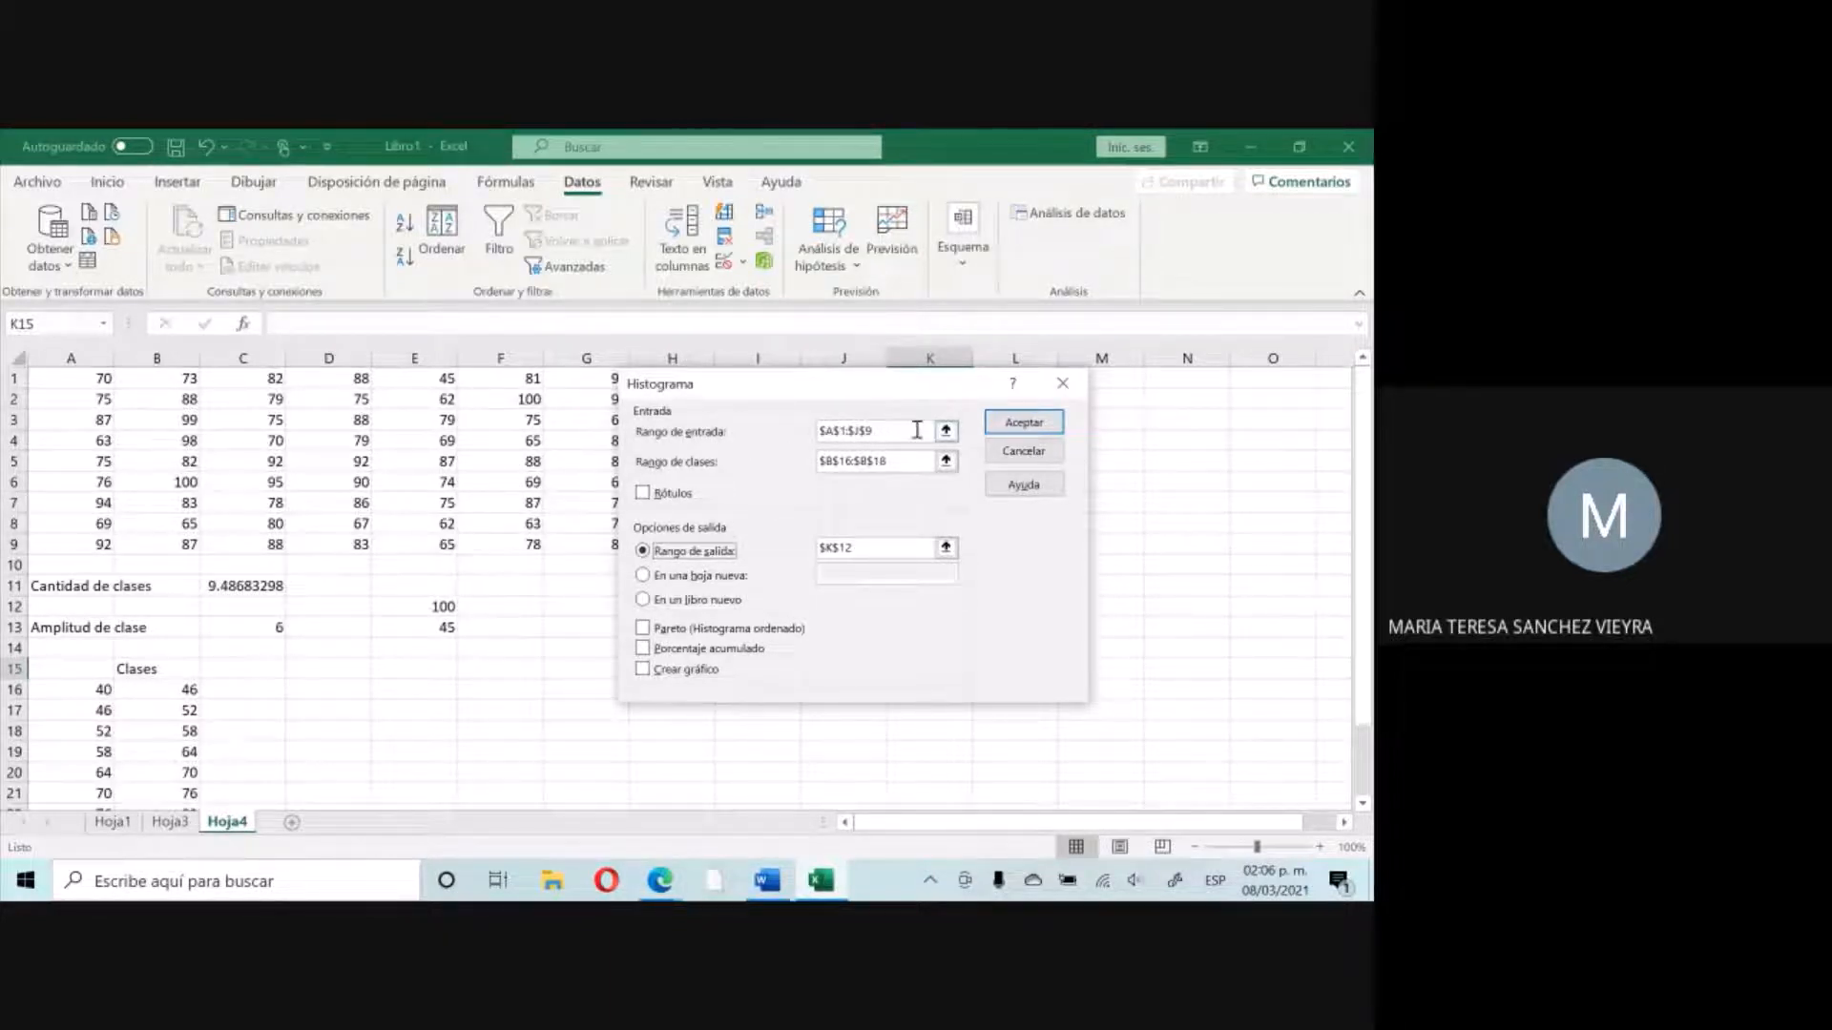
pyautogui.click(947, 432)
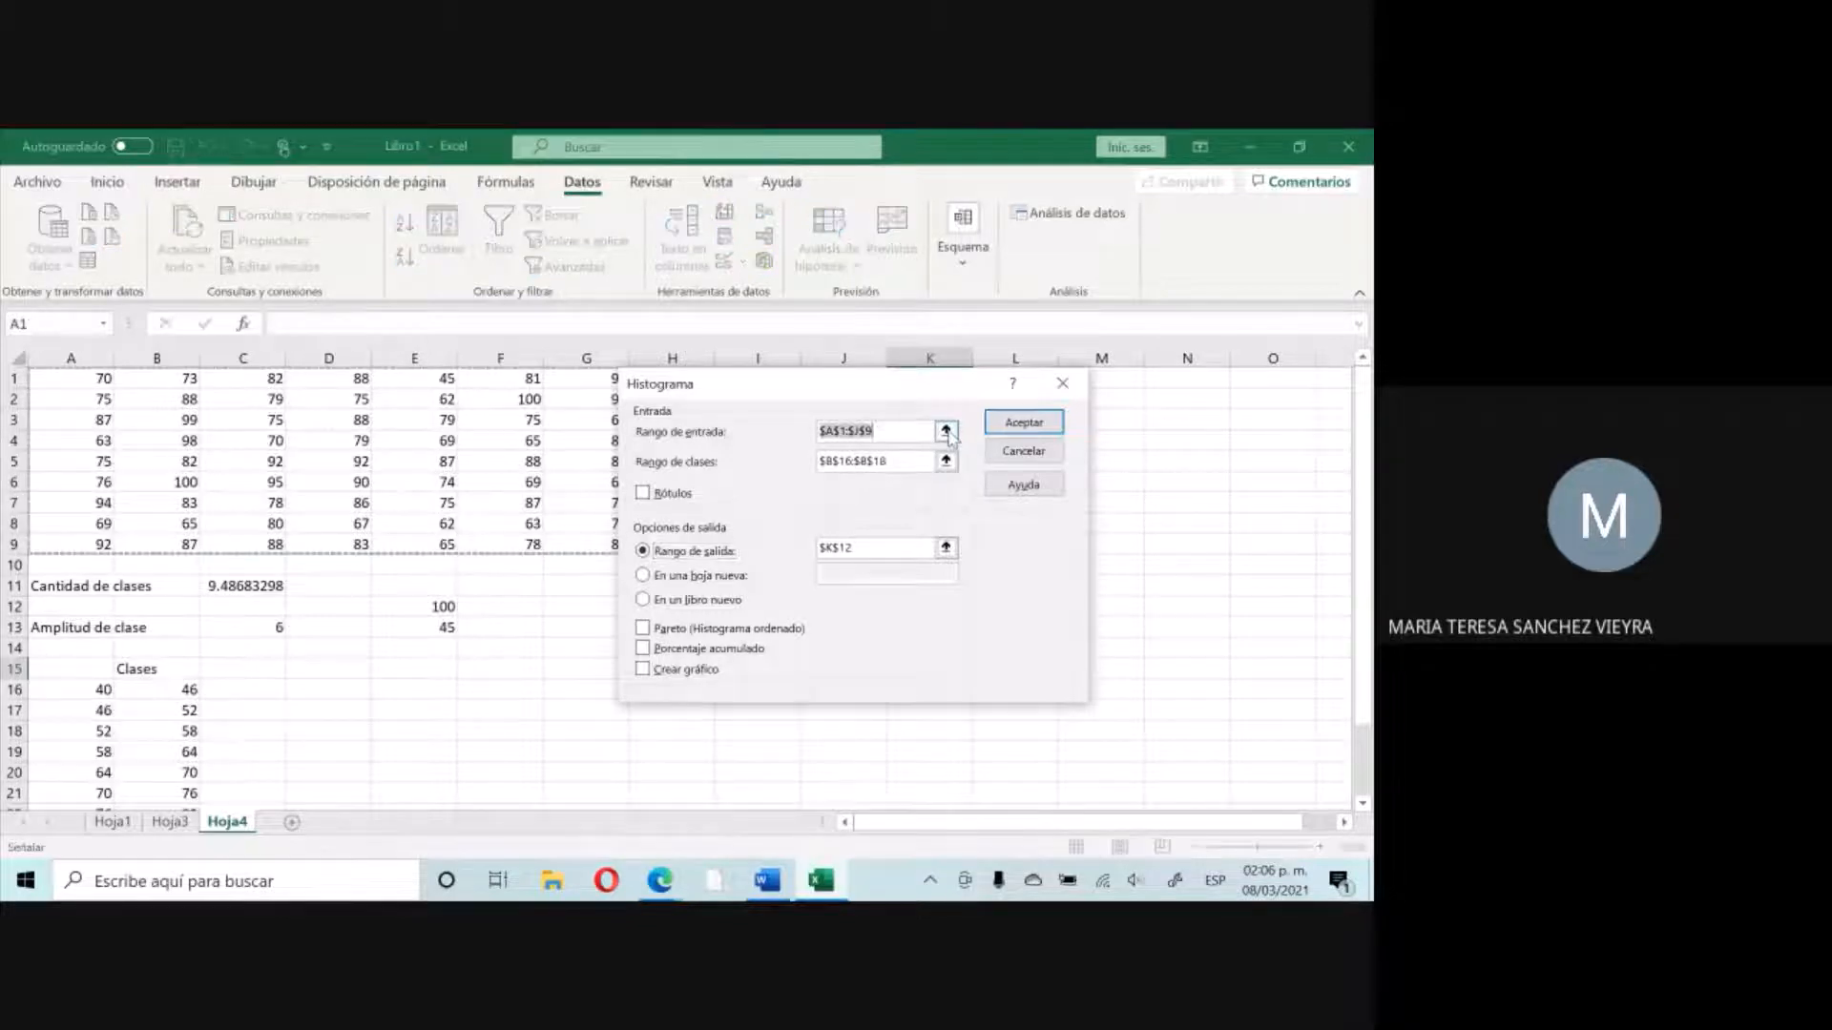
pyautogui.moveTo(84, 375); pyautogui.dragTo(845, 540)
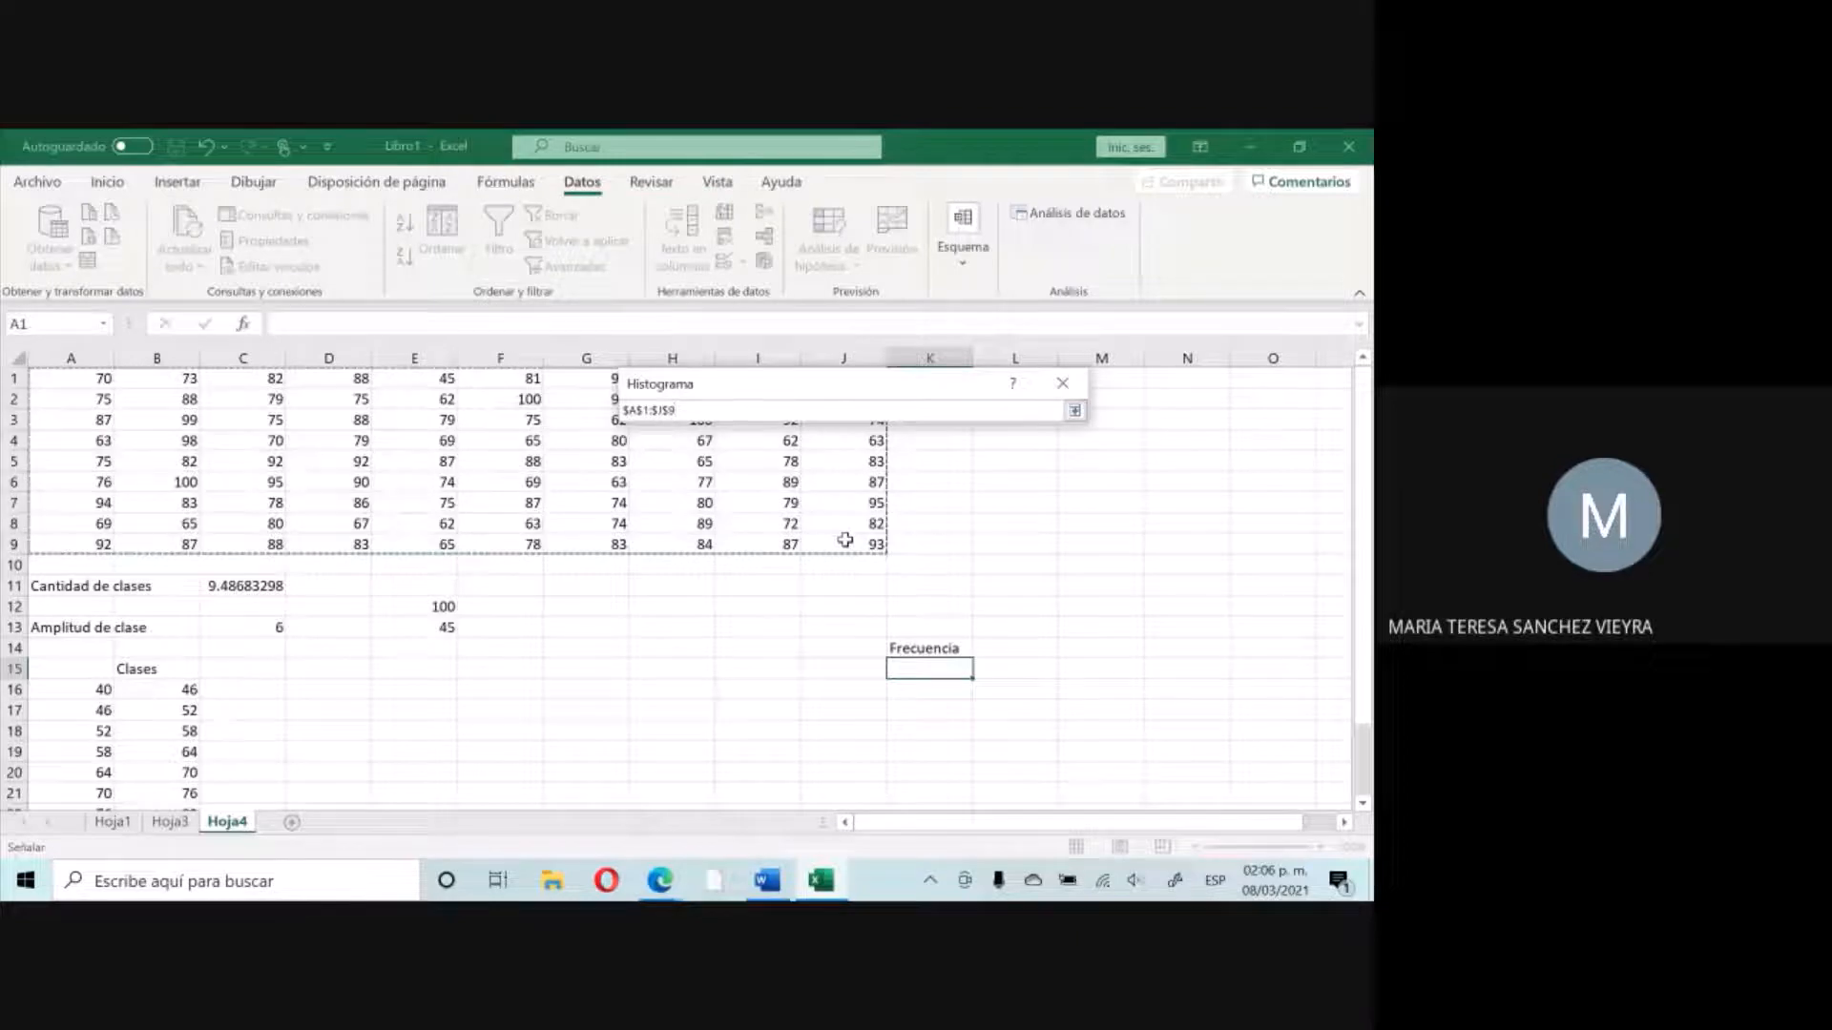
pyautogui.click(1074, 411)
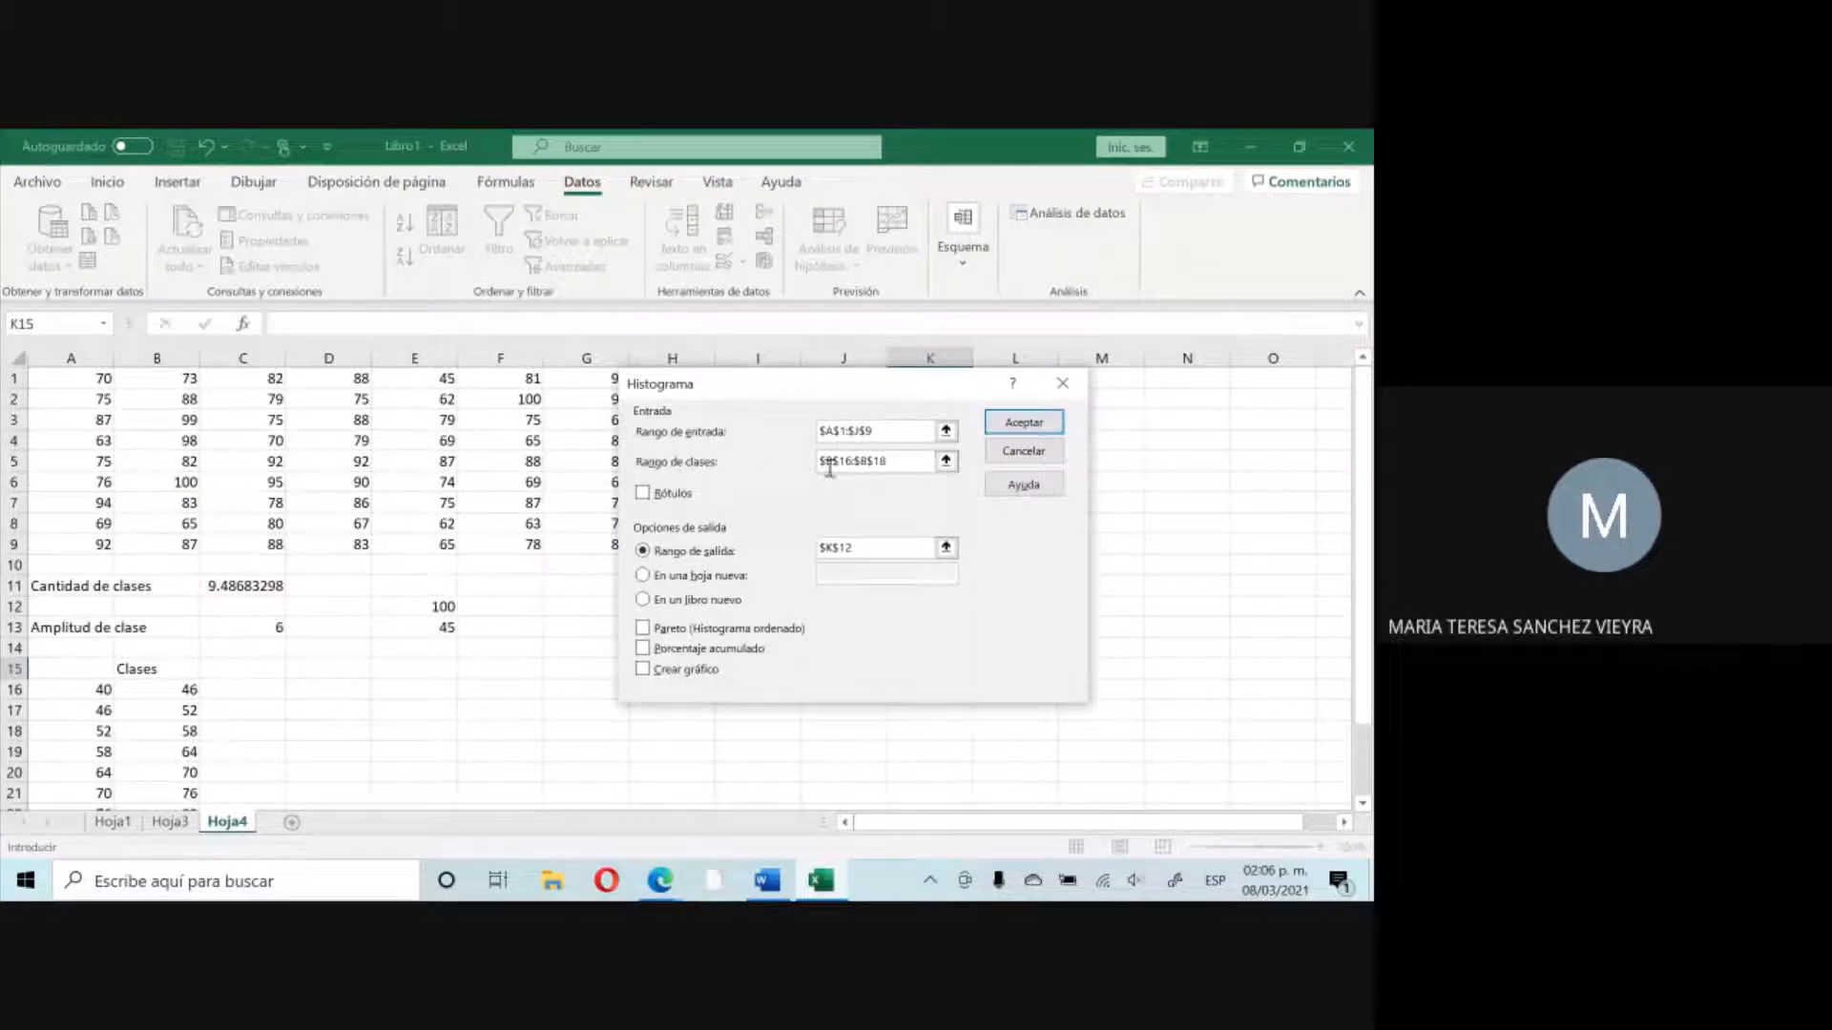
# Set the histogram's class range to the upper class limits in B16:B25.
pyautogui.click(946, 461)
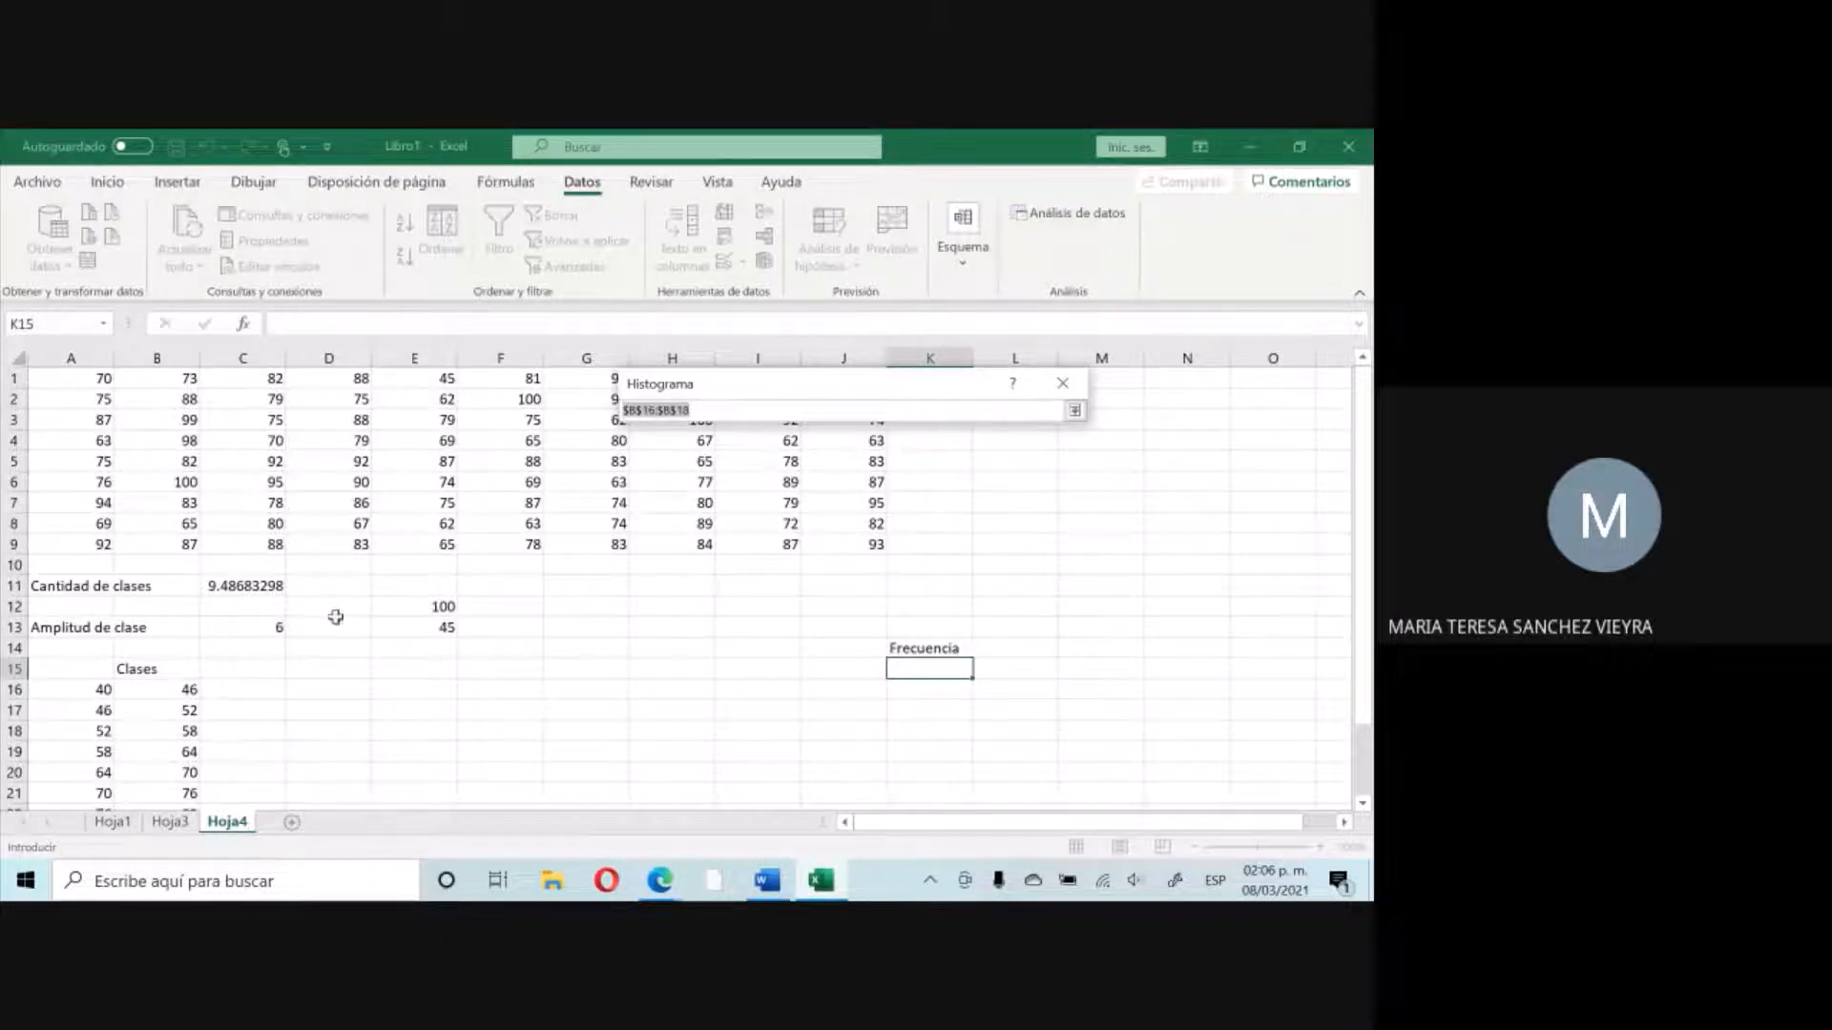
pyautogui.click(184, 691)
pyautogui.moveTo(184, 691); pyautogui.dragTo(192, 786)
pyautogui.click(1076, 411)
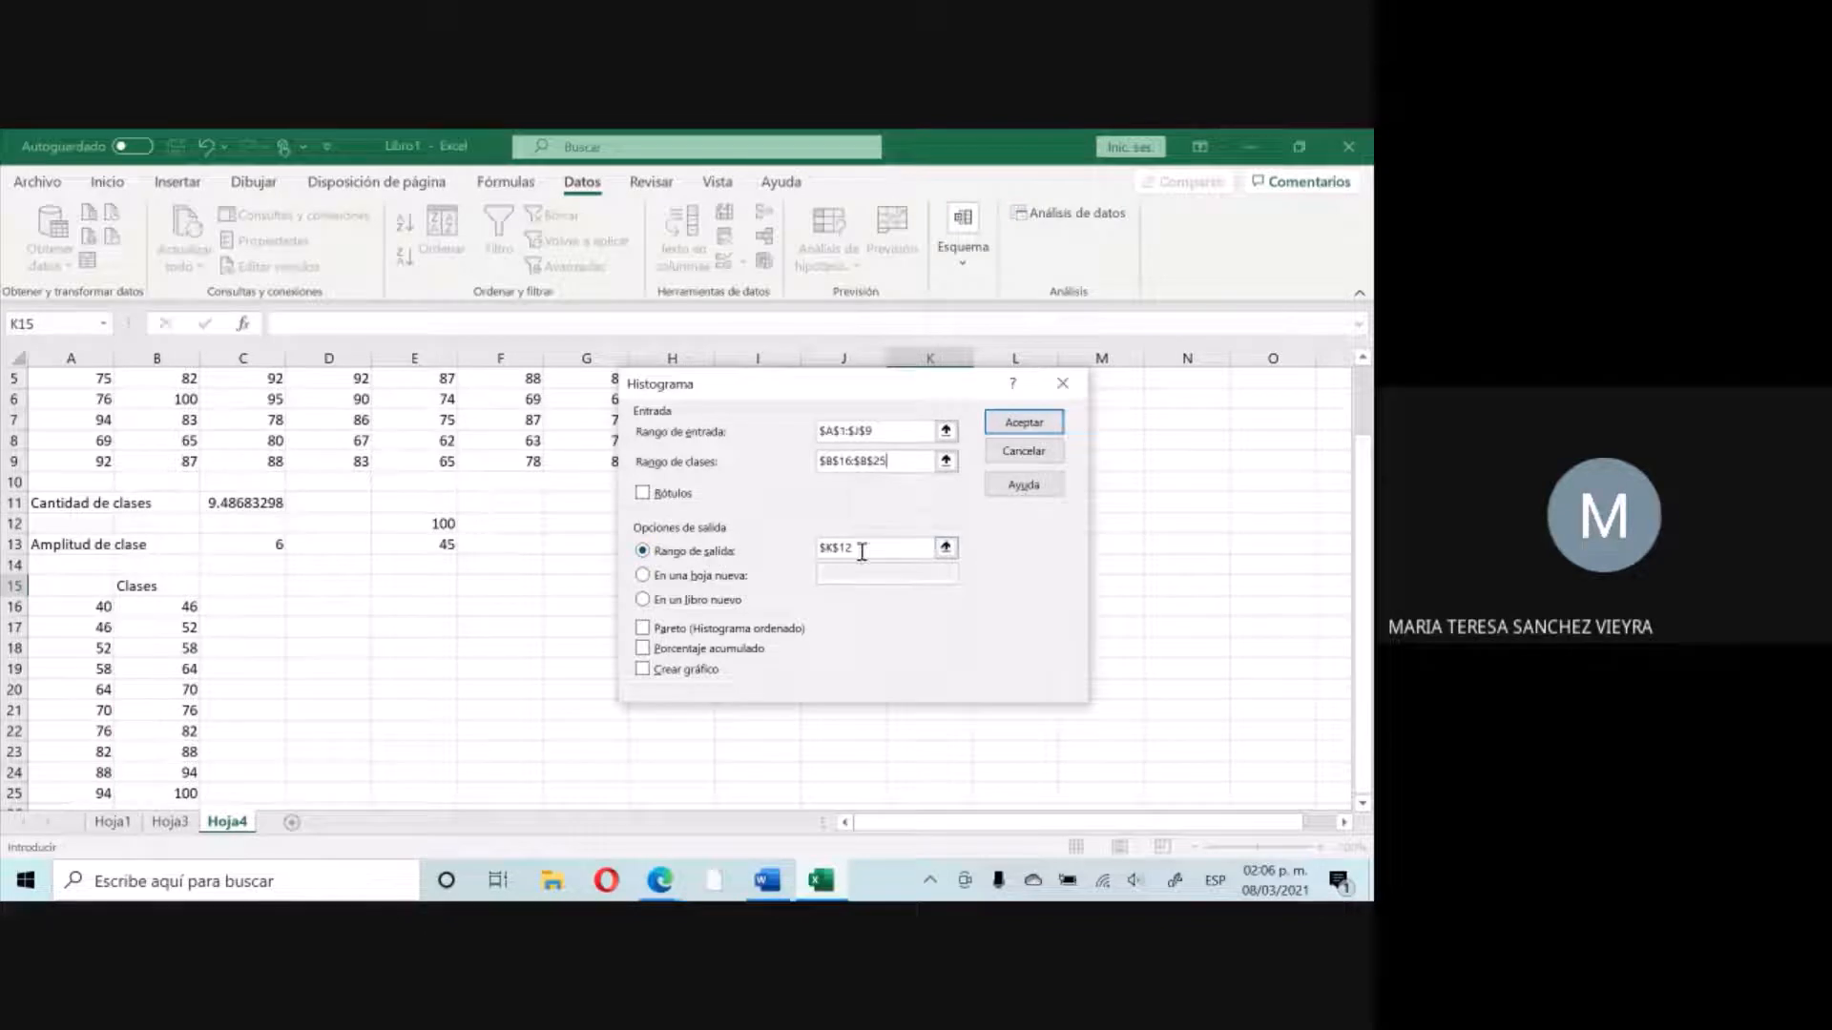
# Set the histogram's output range to K14 and generate the frequency table, replacing the existing data there.
pyautogui.click(946, 547)
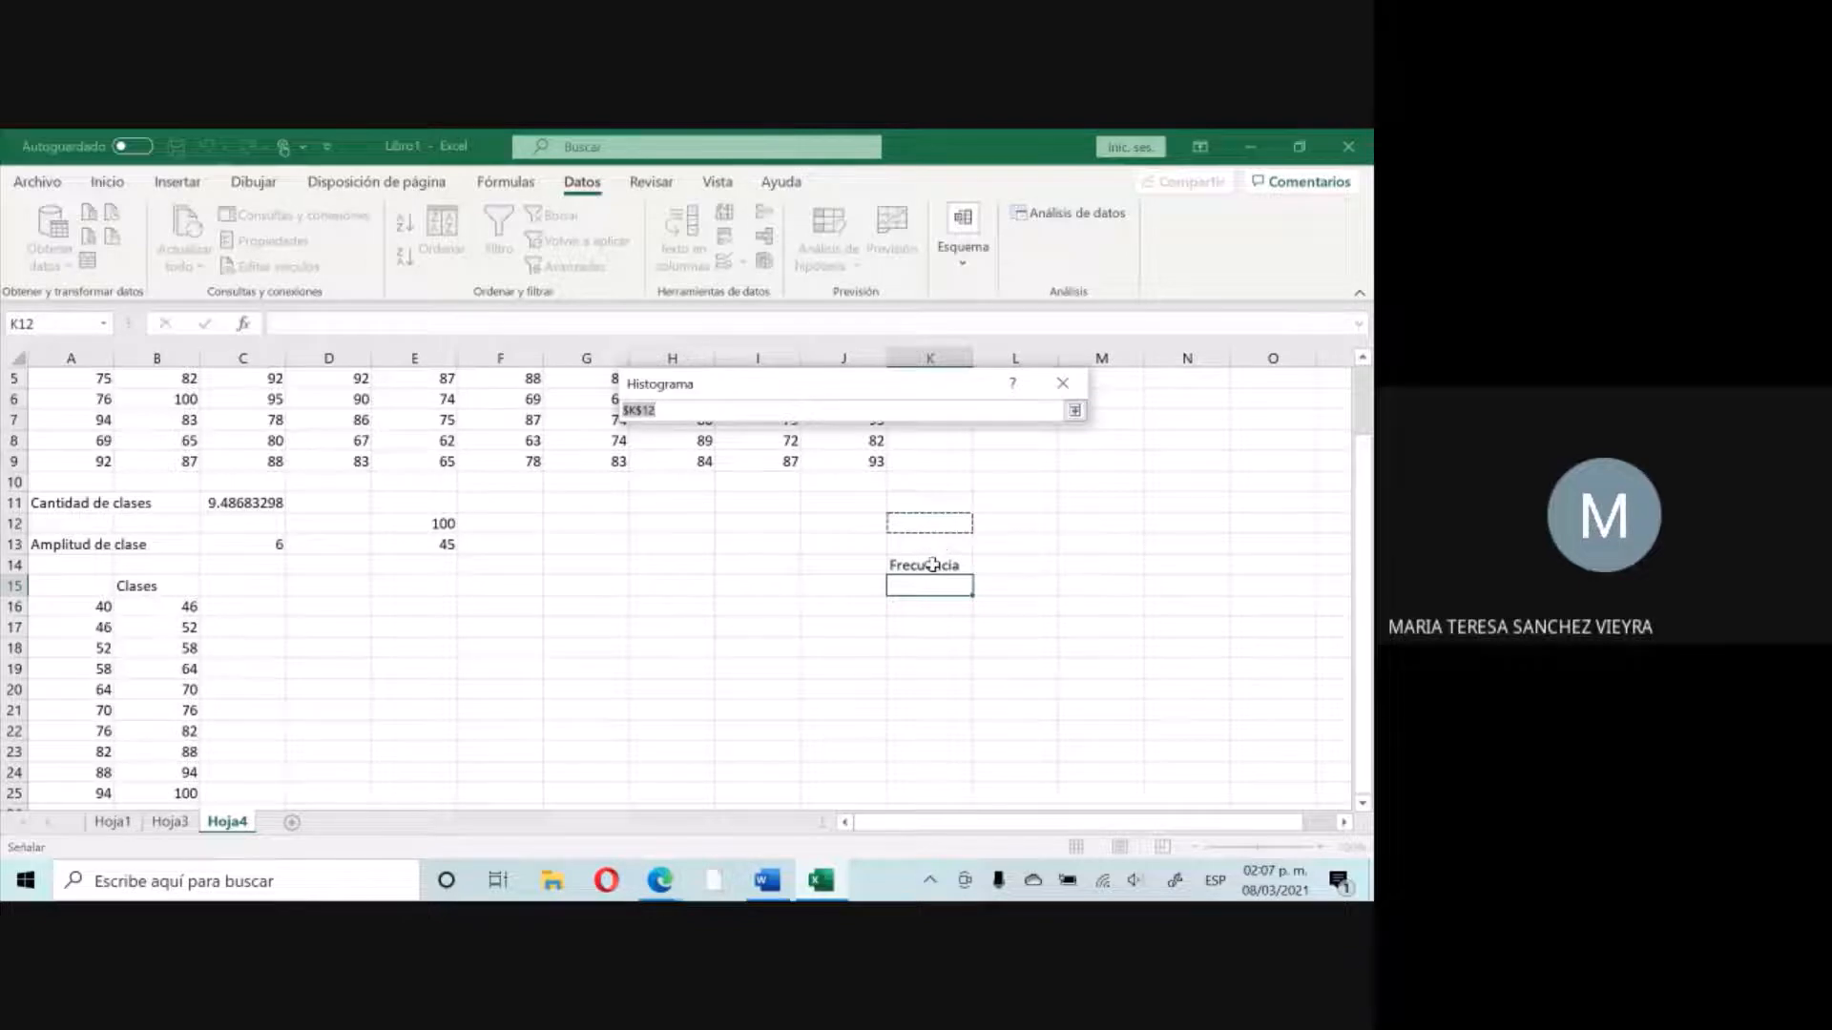
pyautogui.click(932, 565)
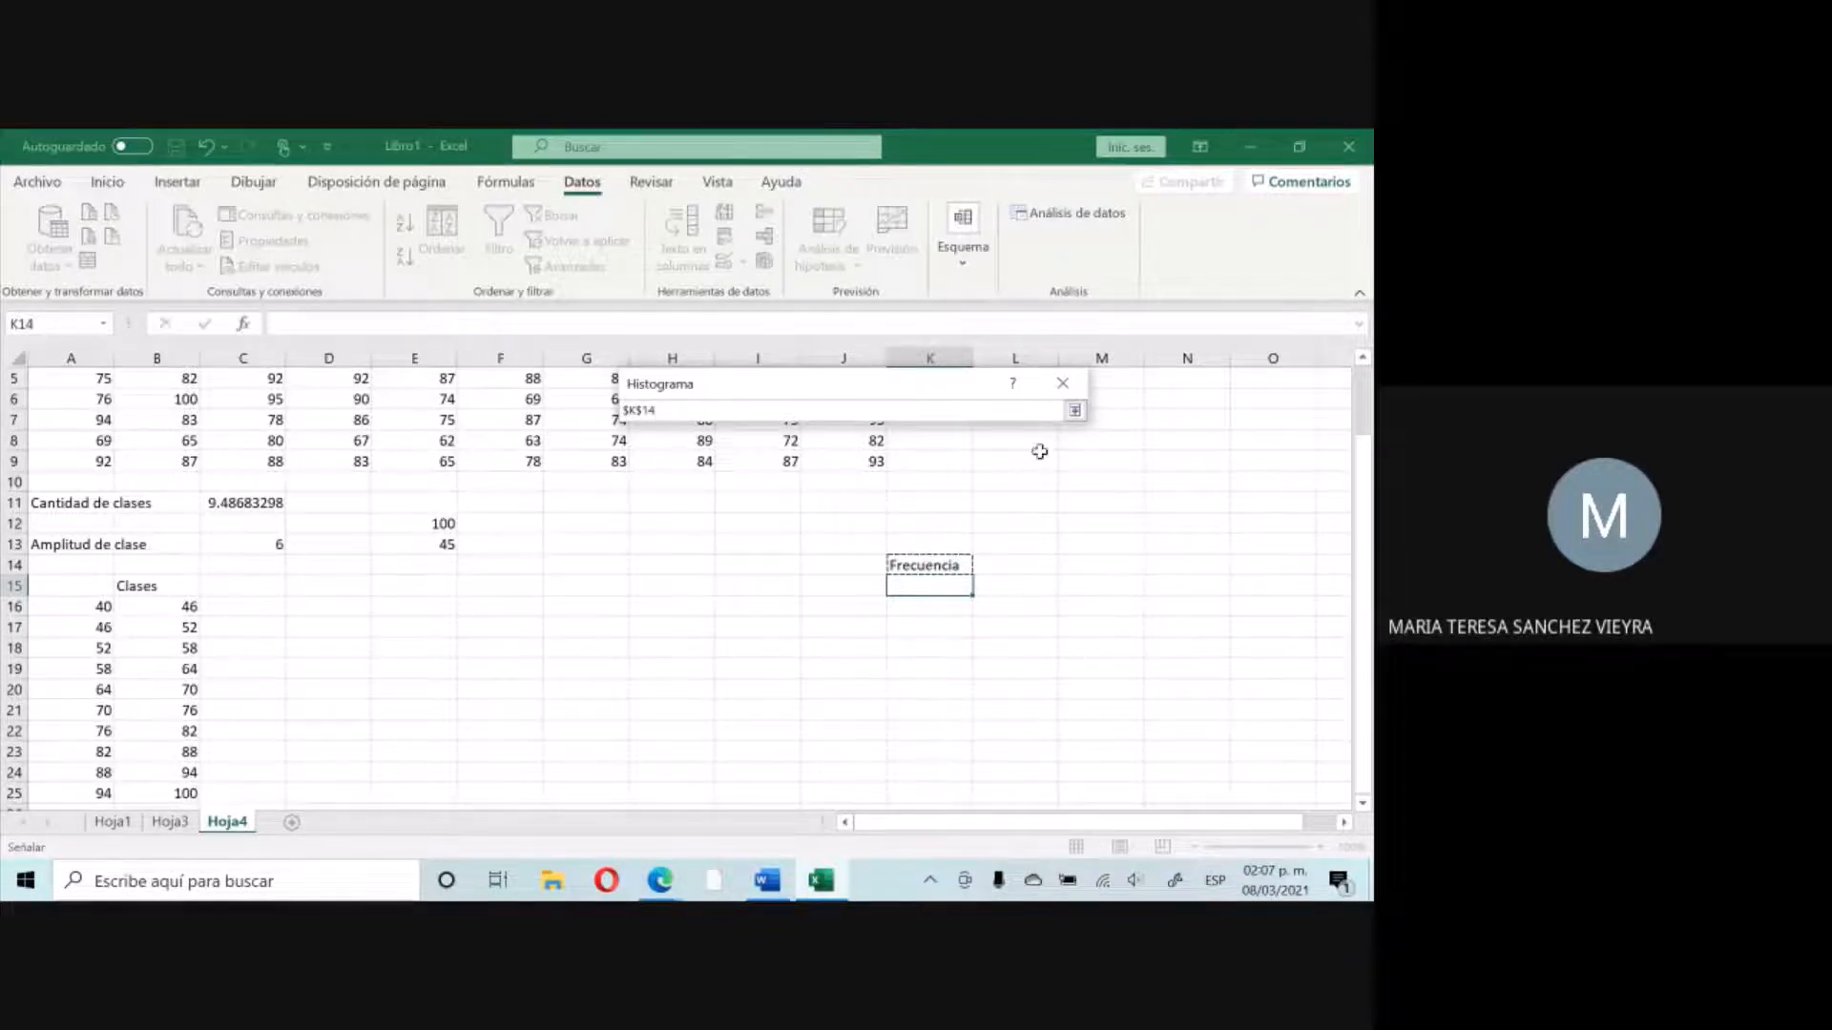
pyautogui.click(1074, 410)
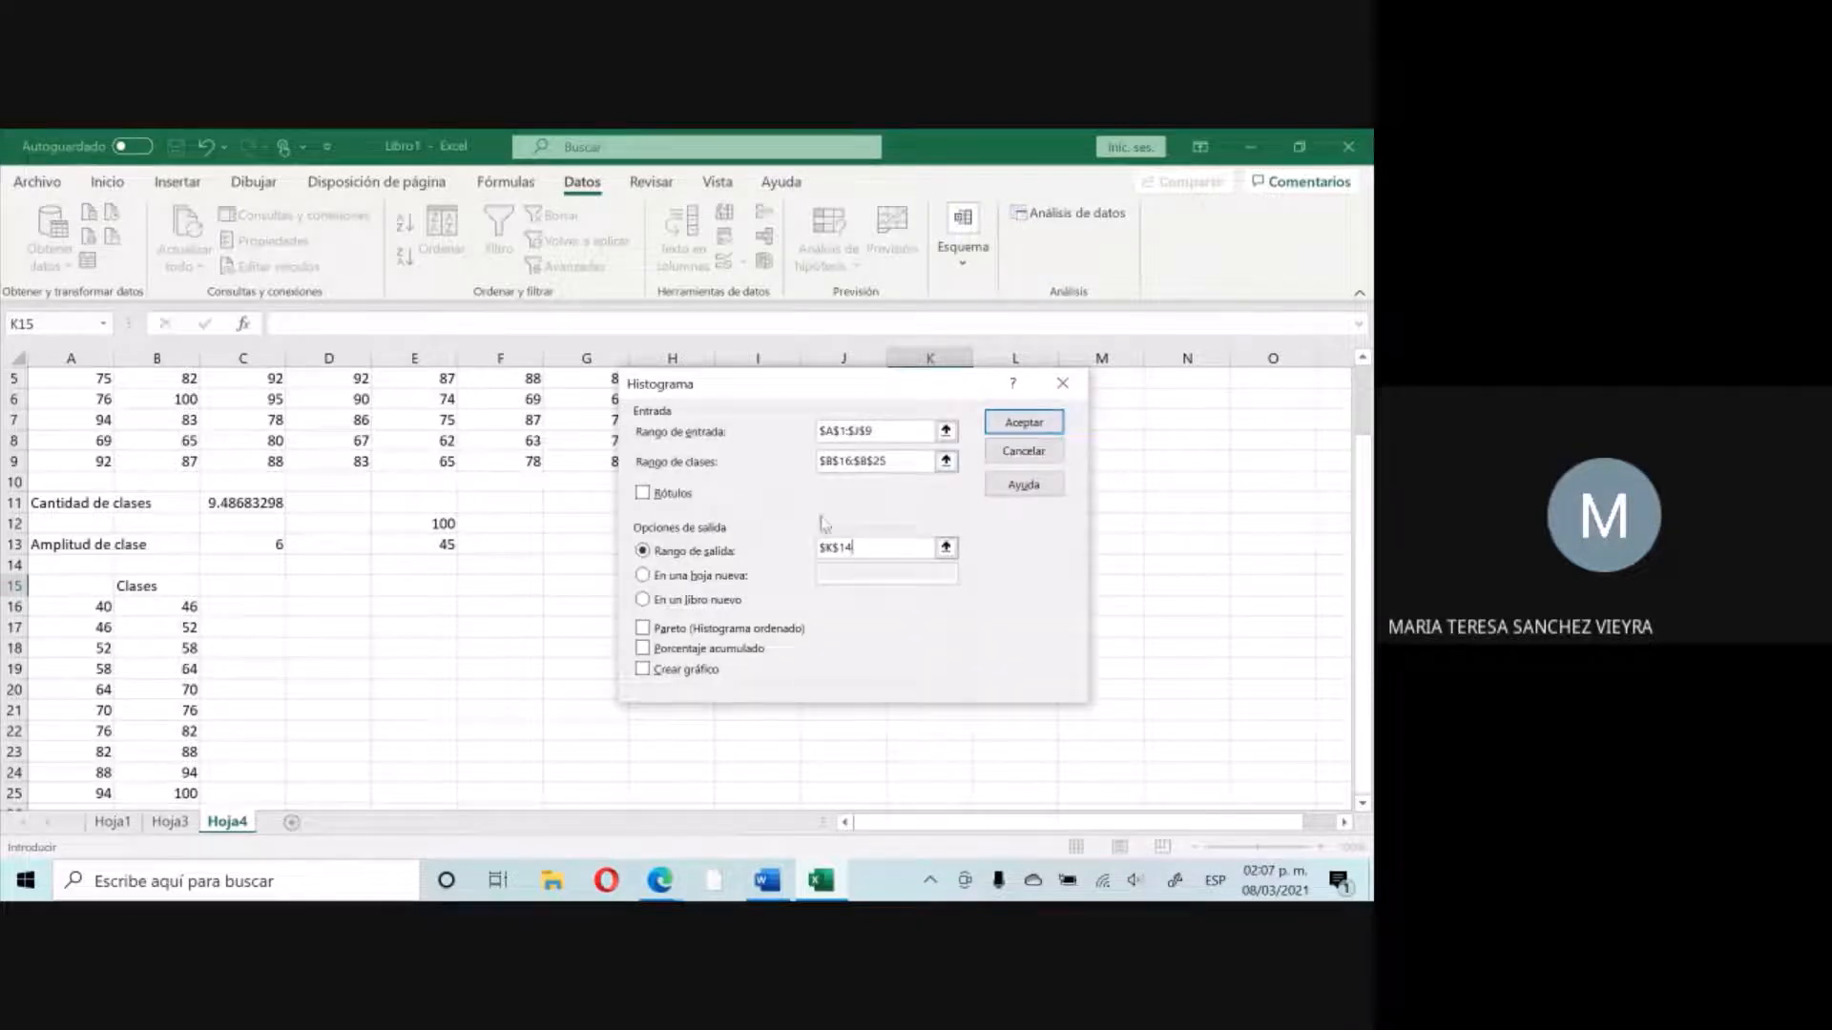
pyautogui.click(1026, 431)
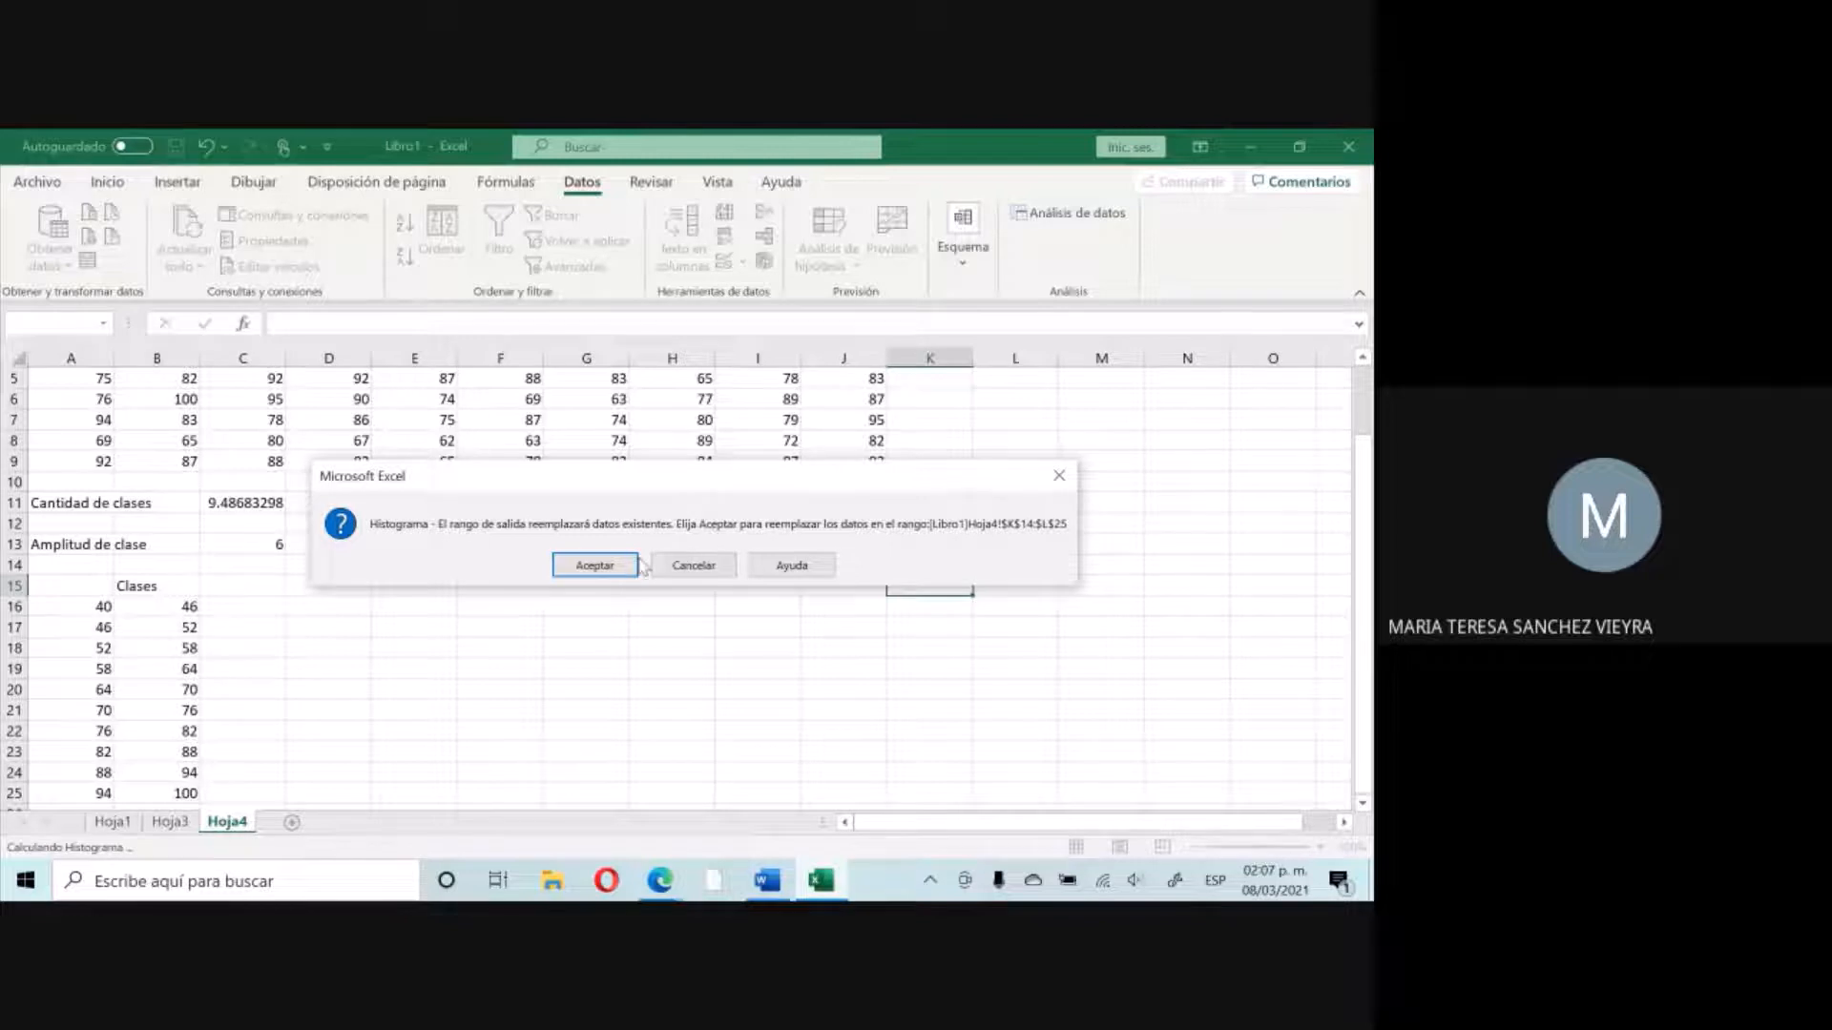
pyautogui.click(599, 565)
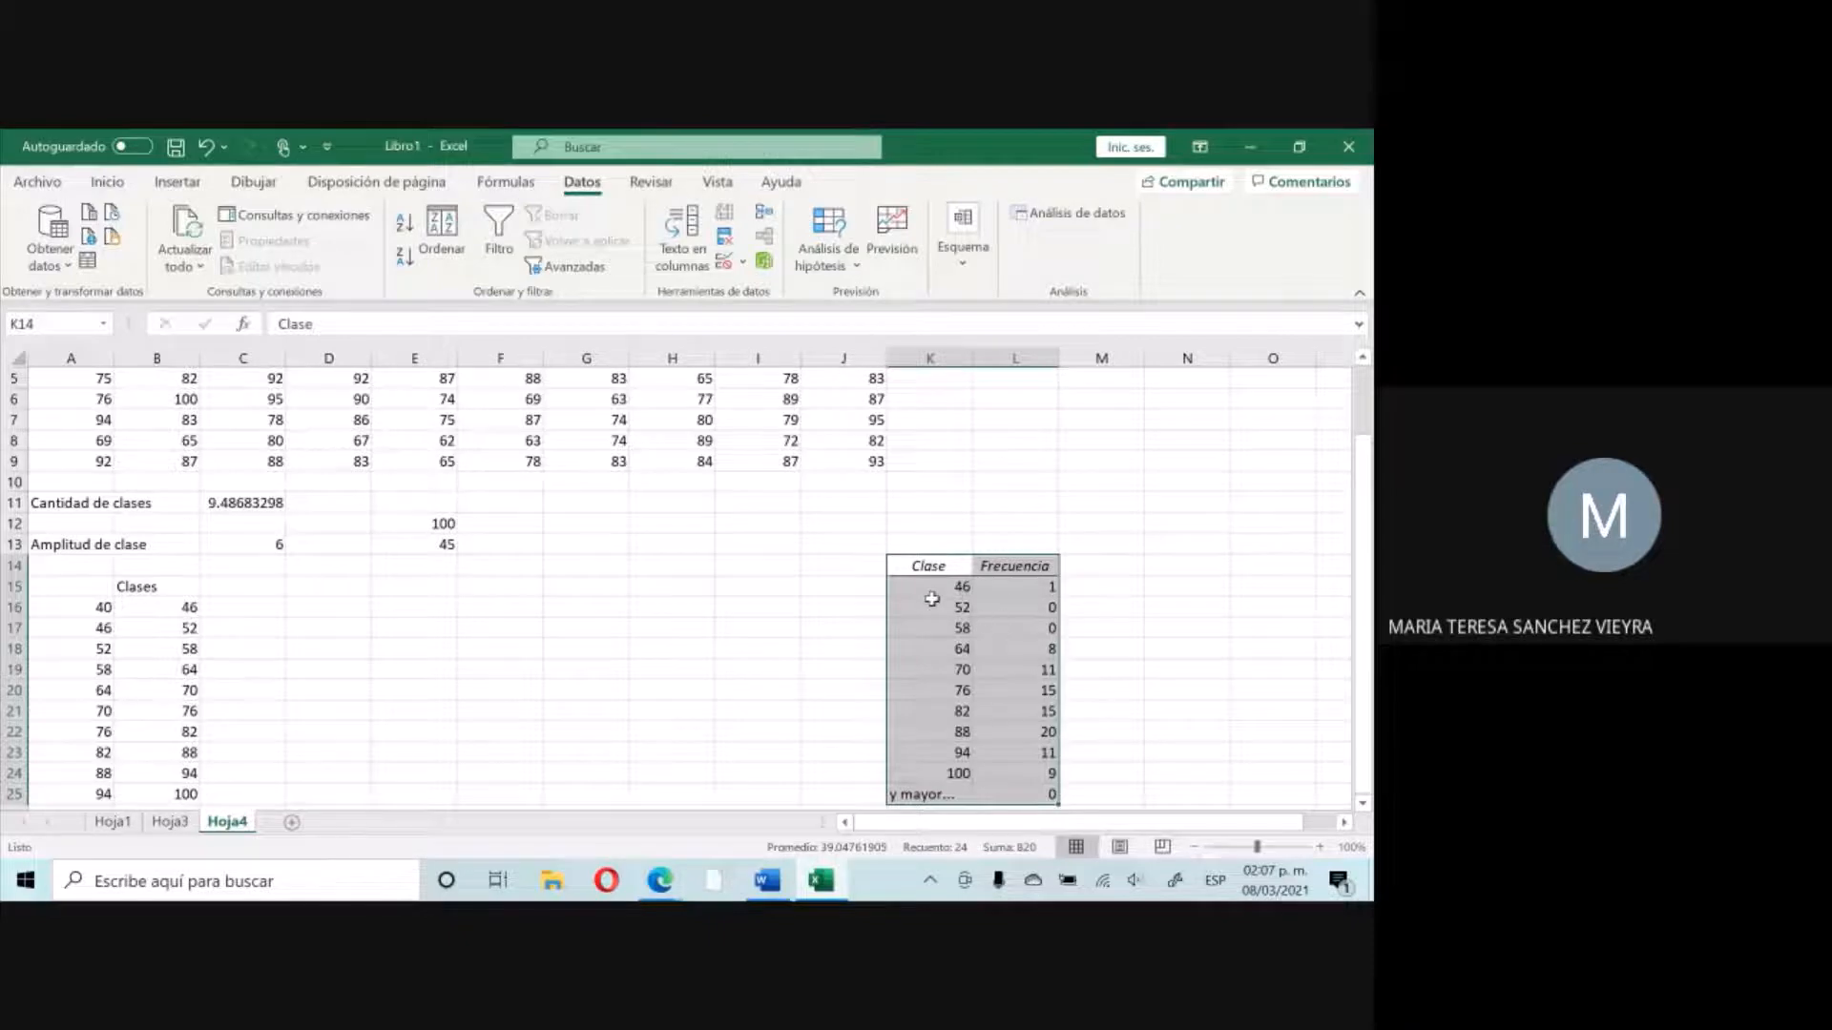
# Copy the ten class frequencies in L15:L24 into the class table, starting at C16.
pyautogui.click(1025, 586)
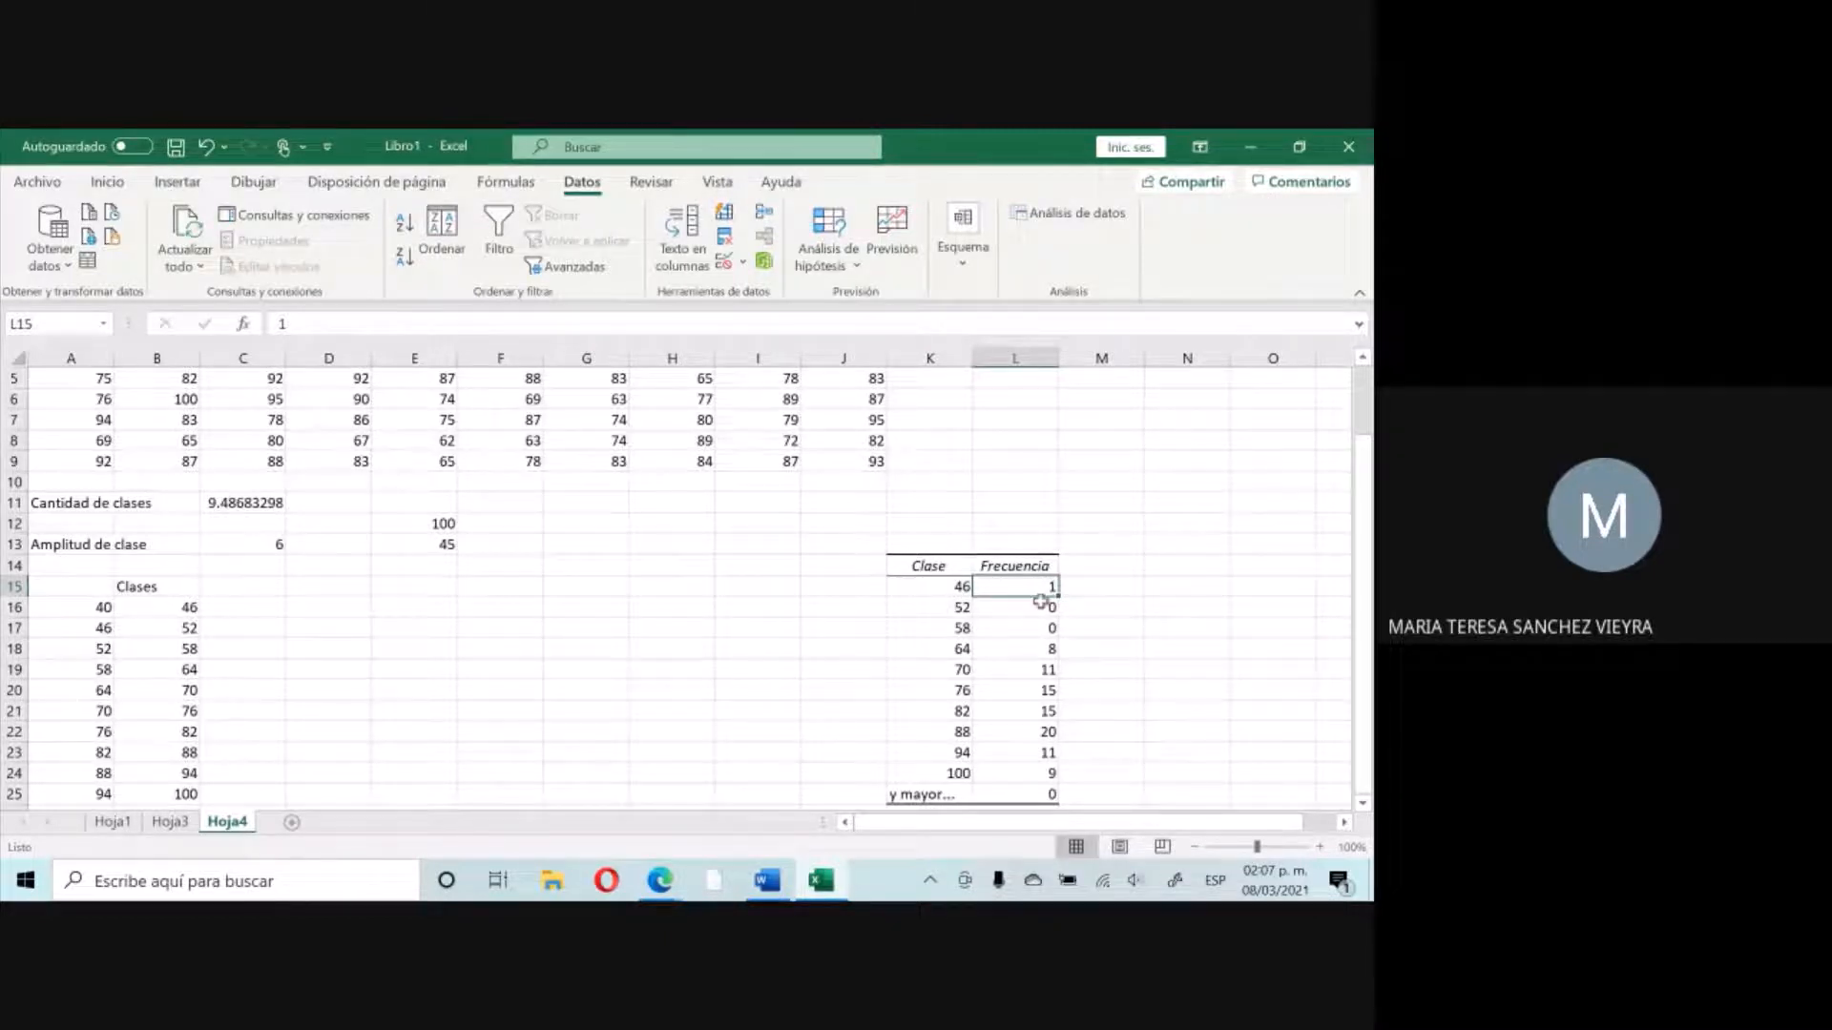
pyautogui.moveTo(1043, 591); pyautogui.dragTo(1046, 773)
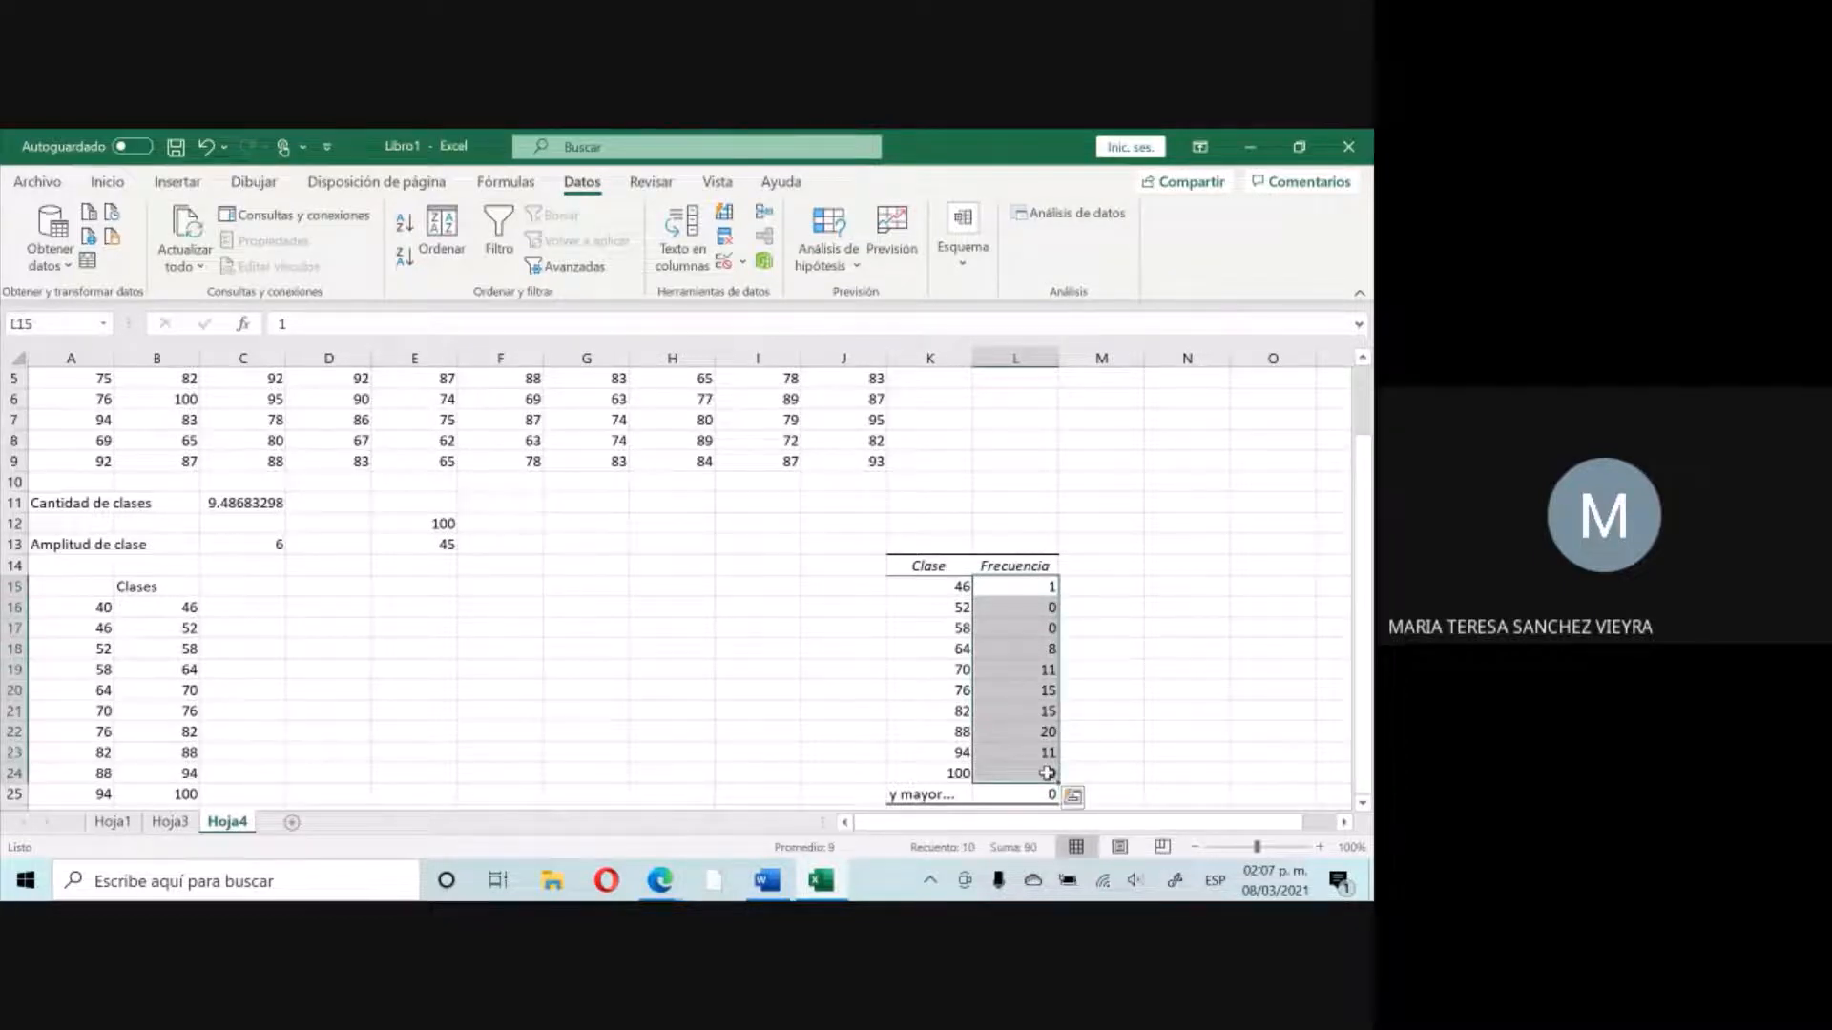
pyautogui.hotkey('ctrl', 'c')
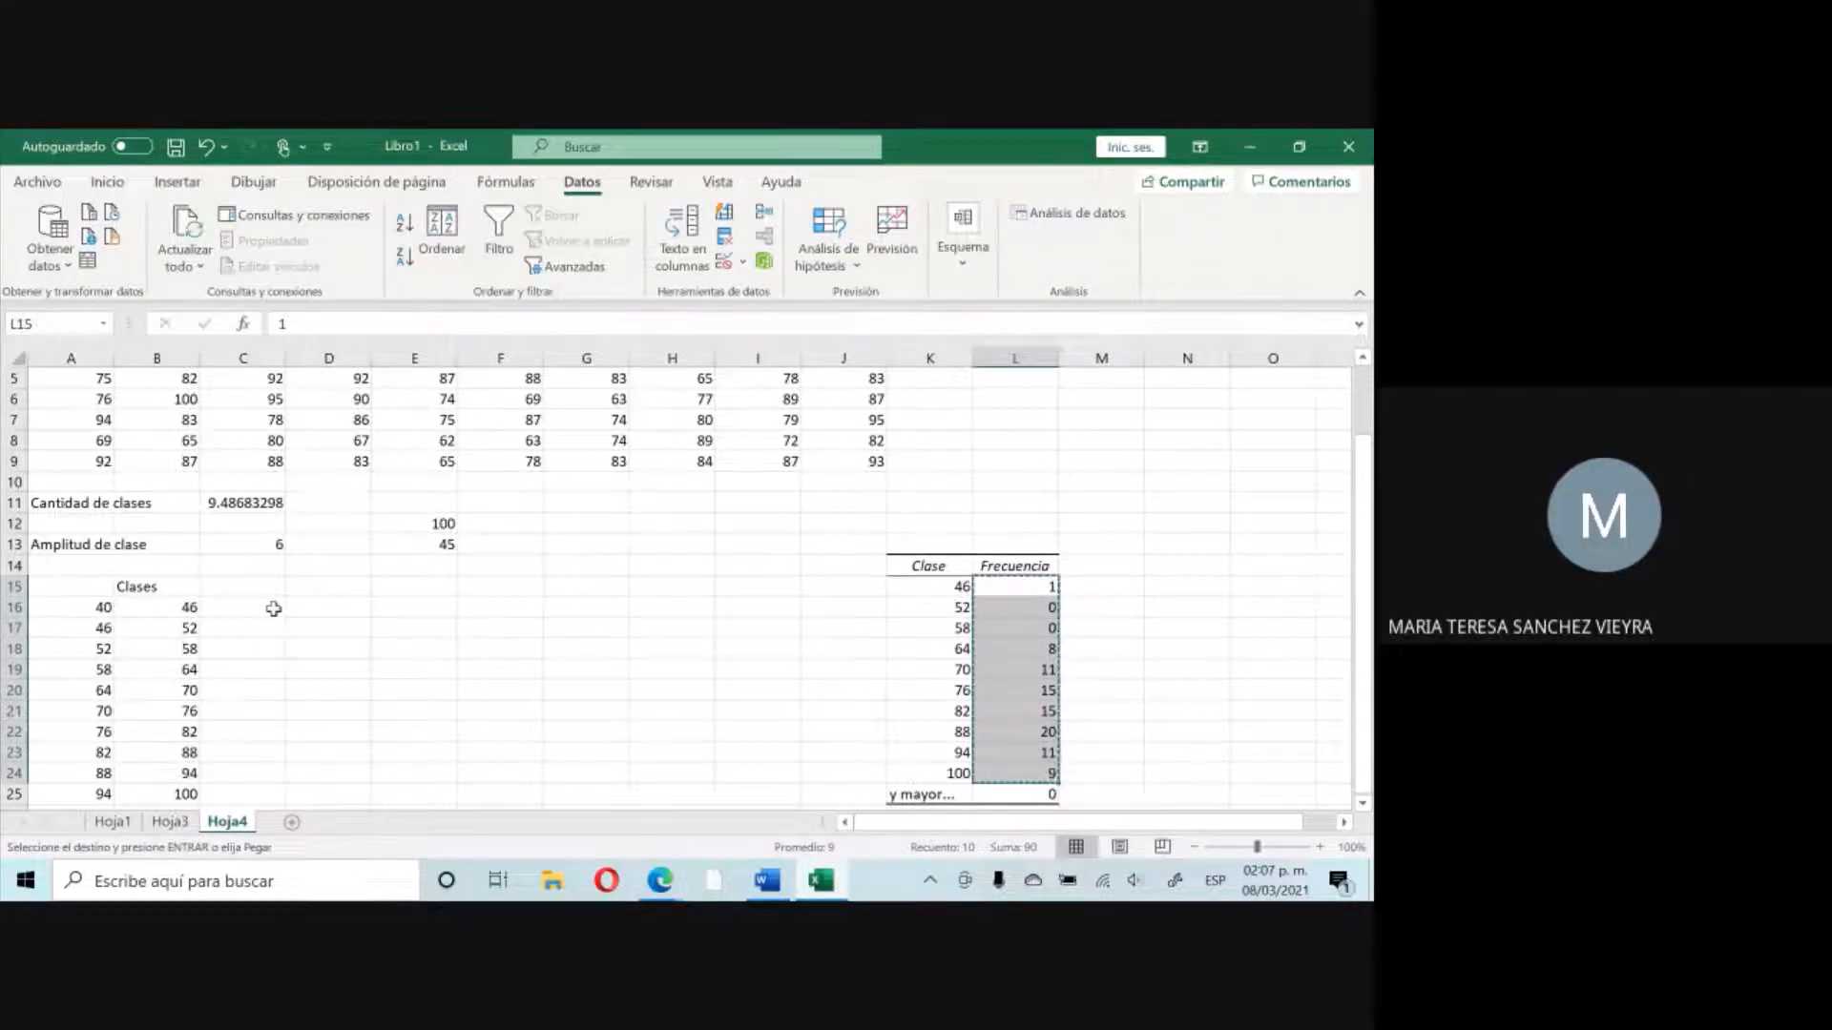
pyautogui.click(267, 606)
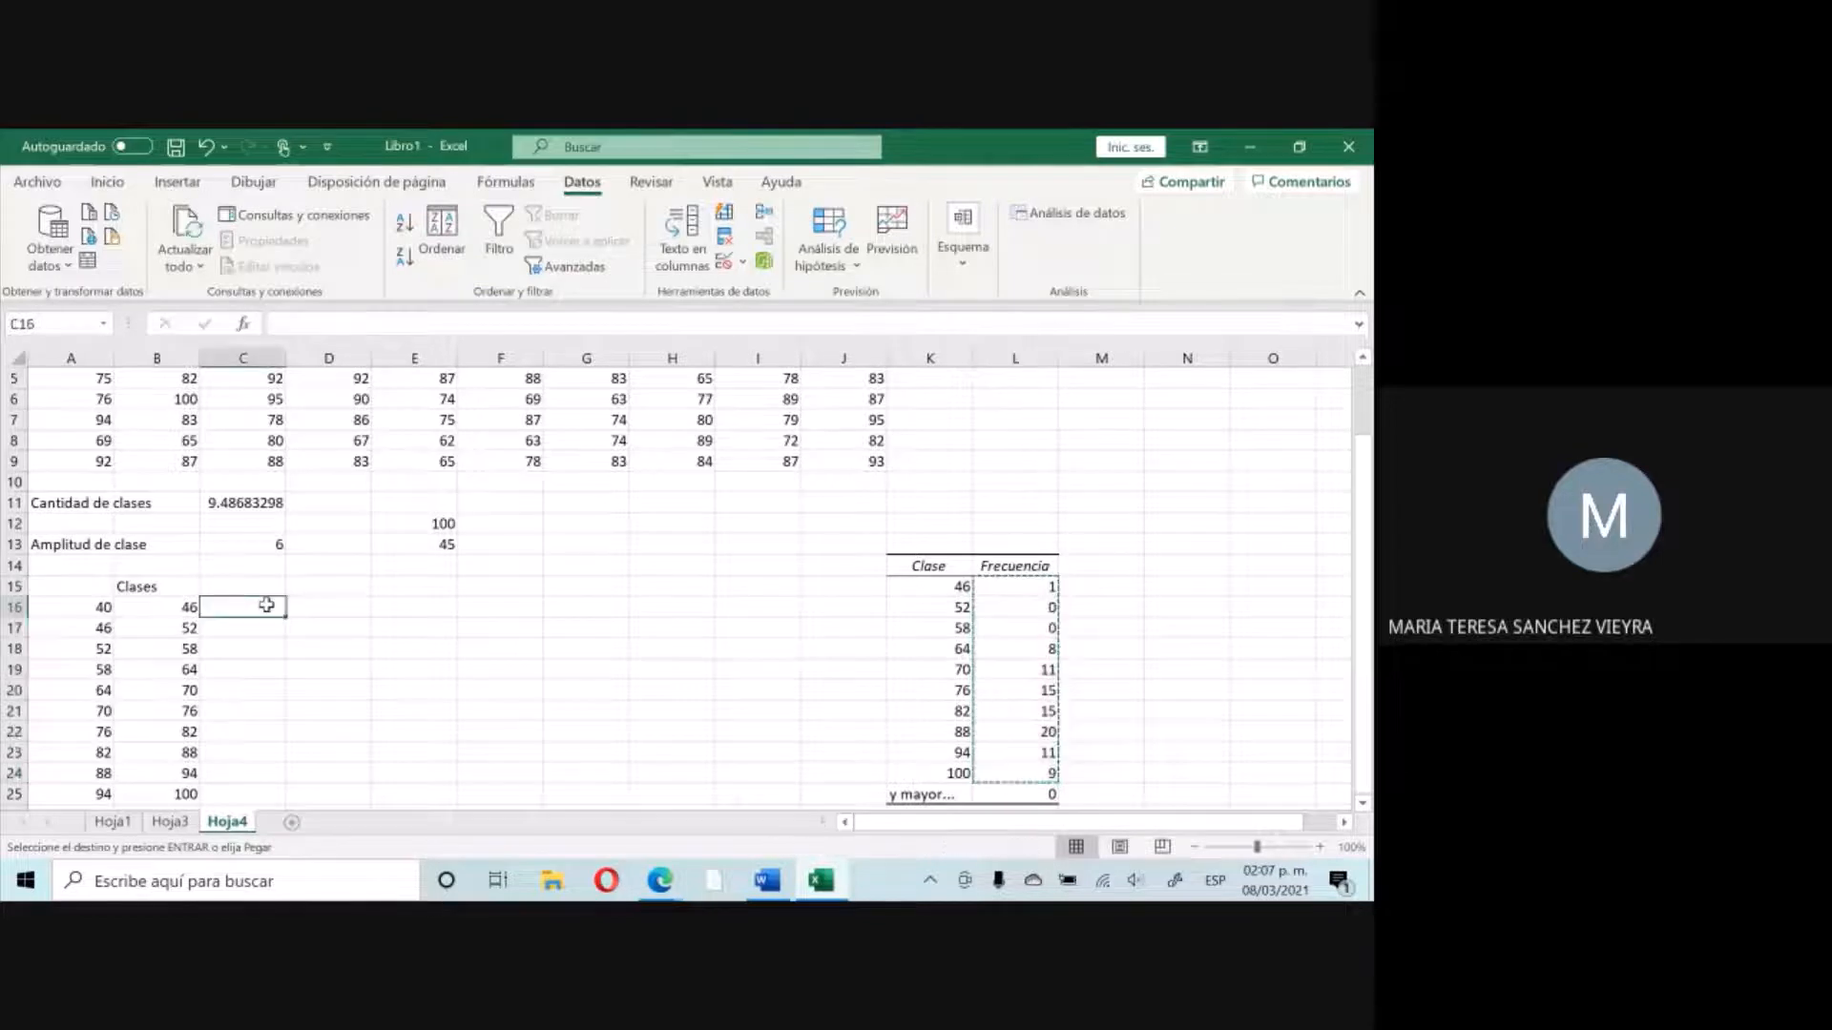
pyautogui.hotkey('ctrl', 'v')
# Add the heading "Frecuencia absoluta" in C15 and fit column C's width to its text.
pyautogui.click(261, 580)
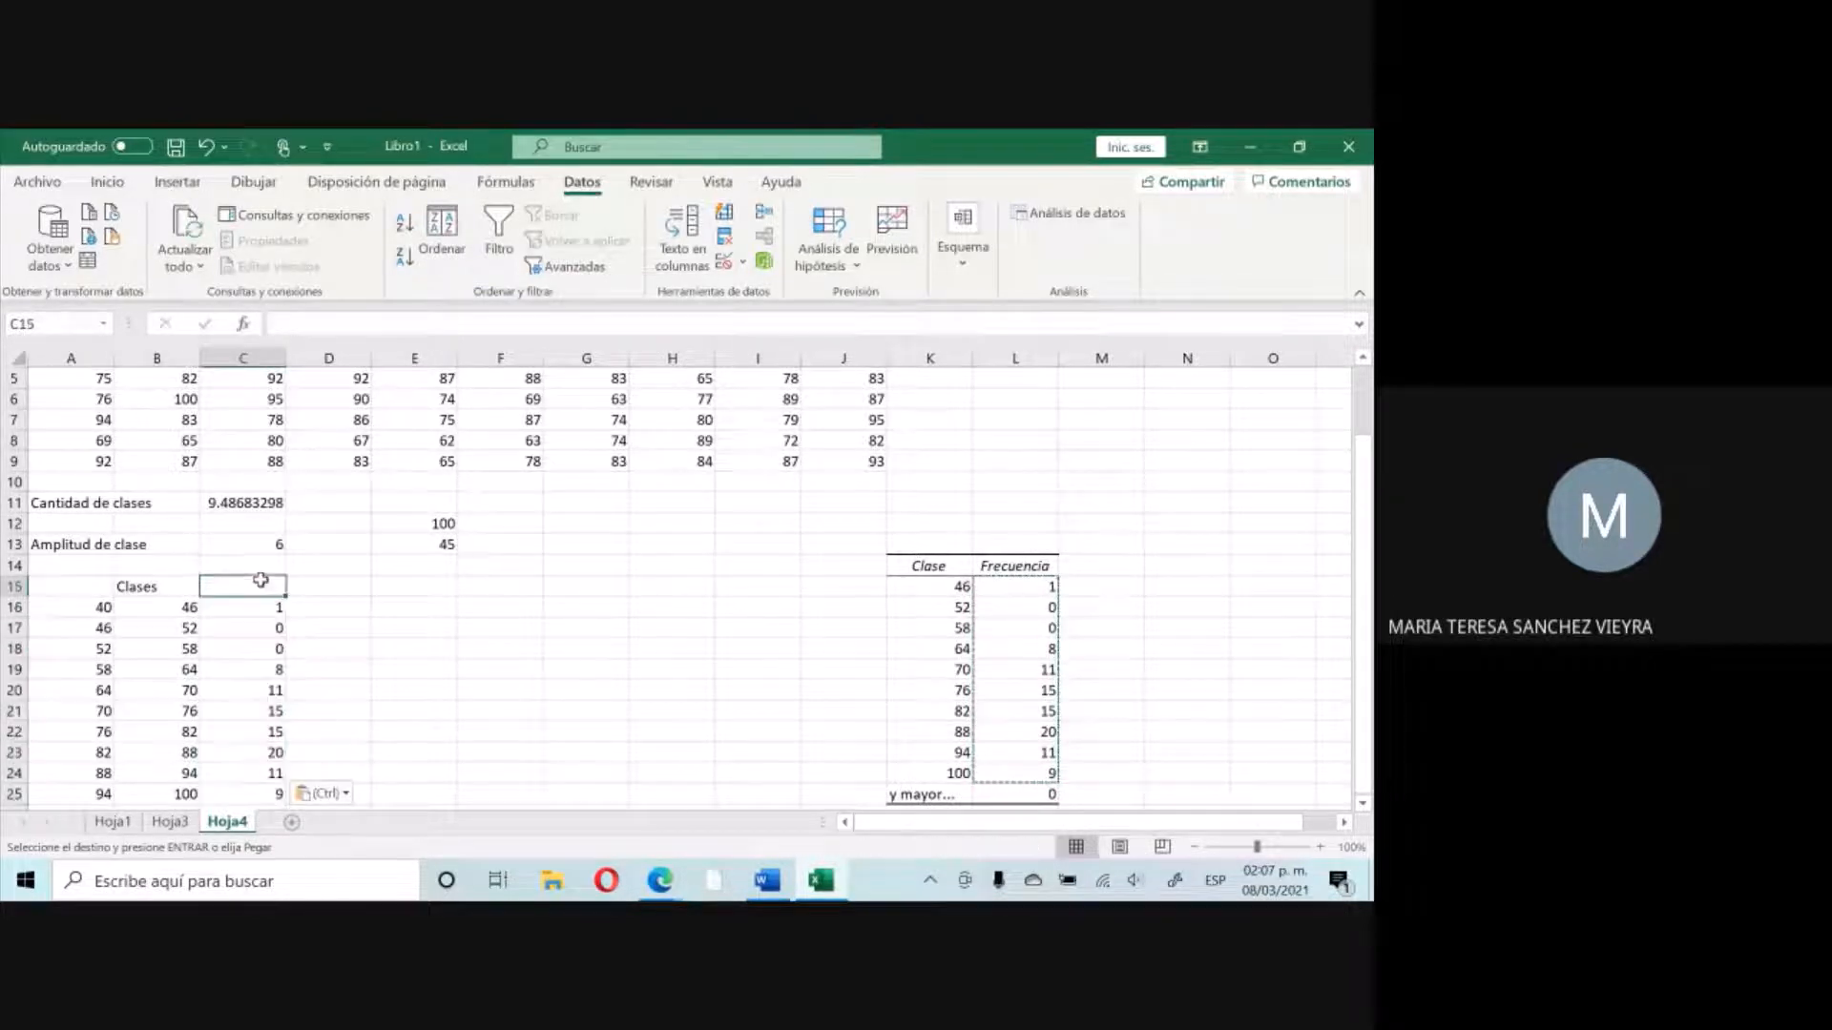
pyautogui.write('Frecuencia a')
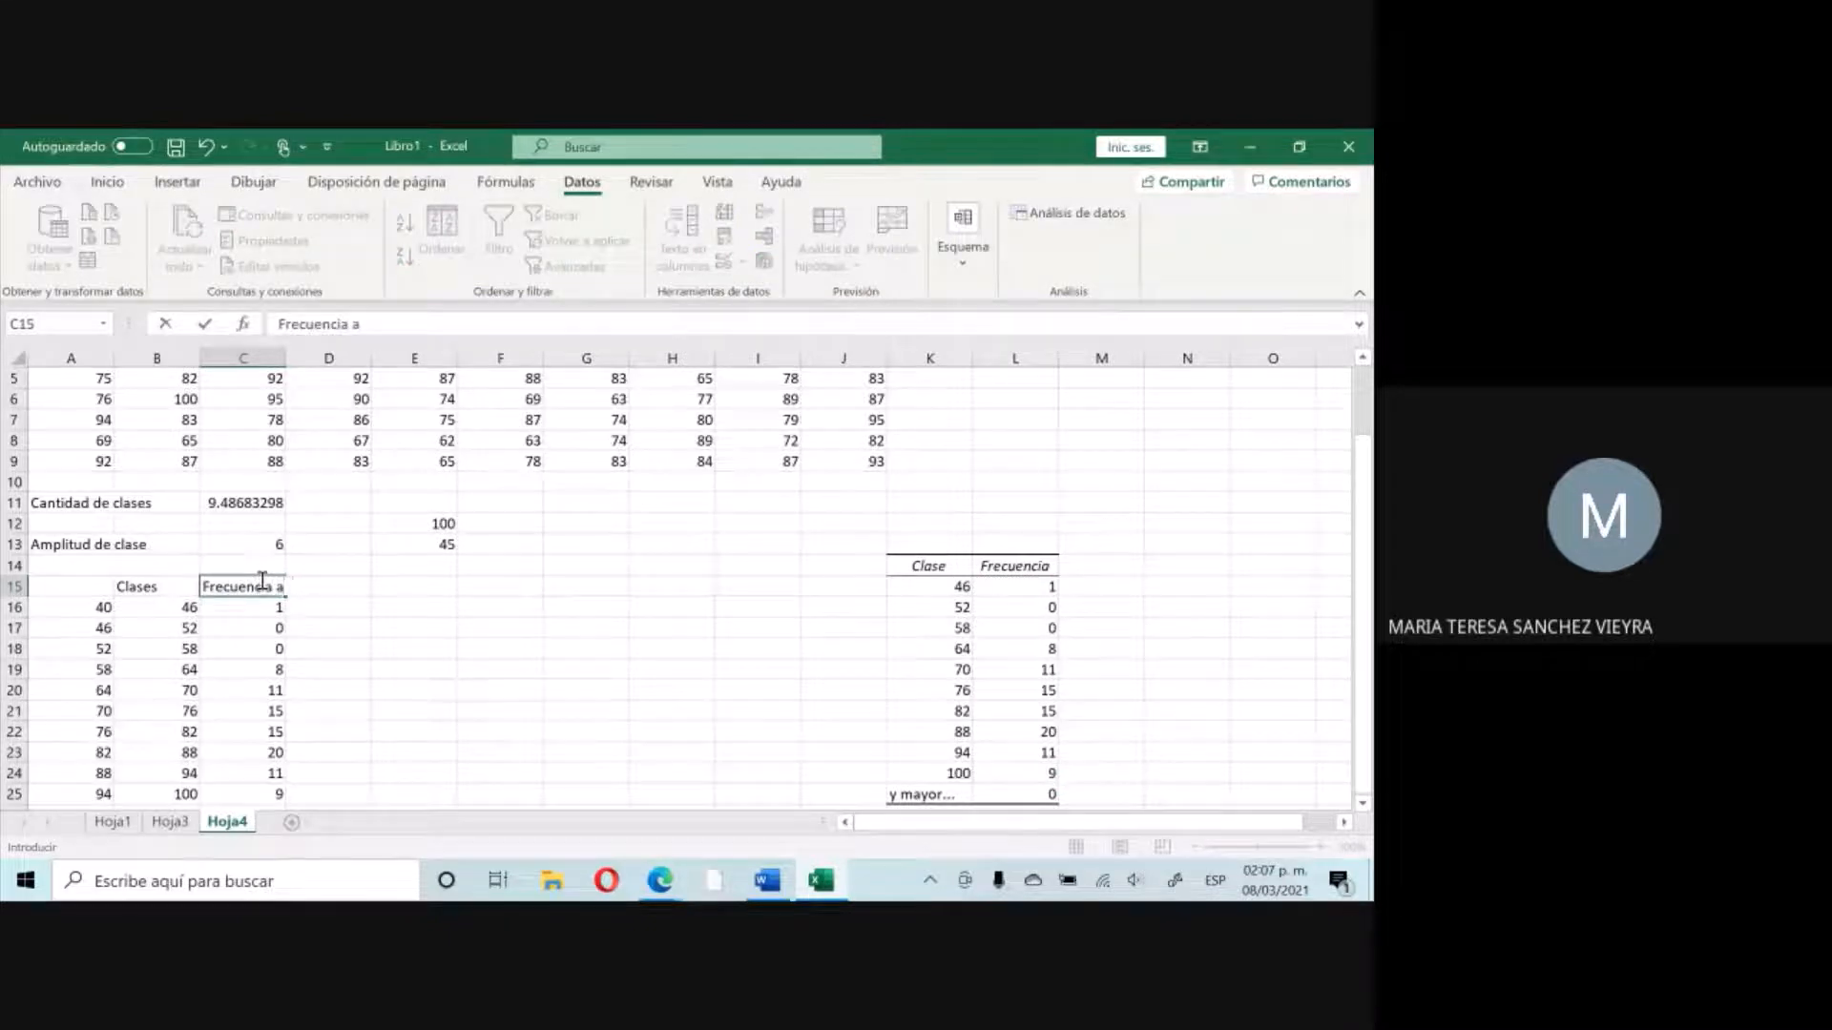
pyautogui.write('bsoluta')
pyautogui.press('Tab')
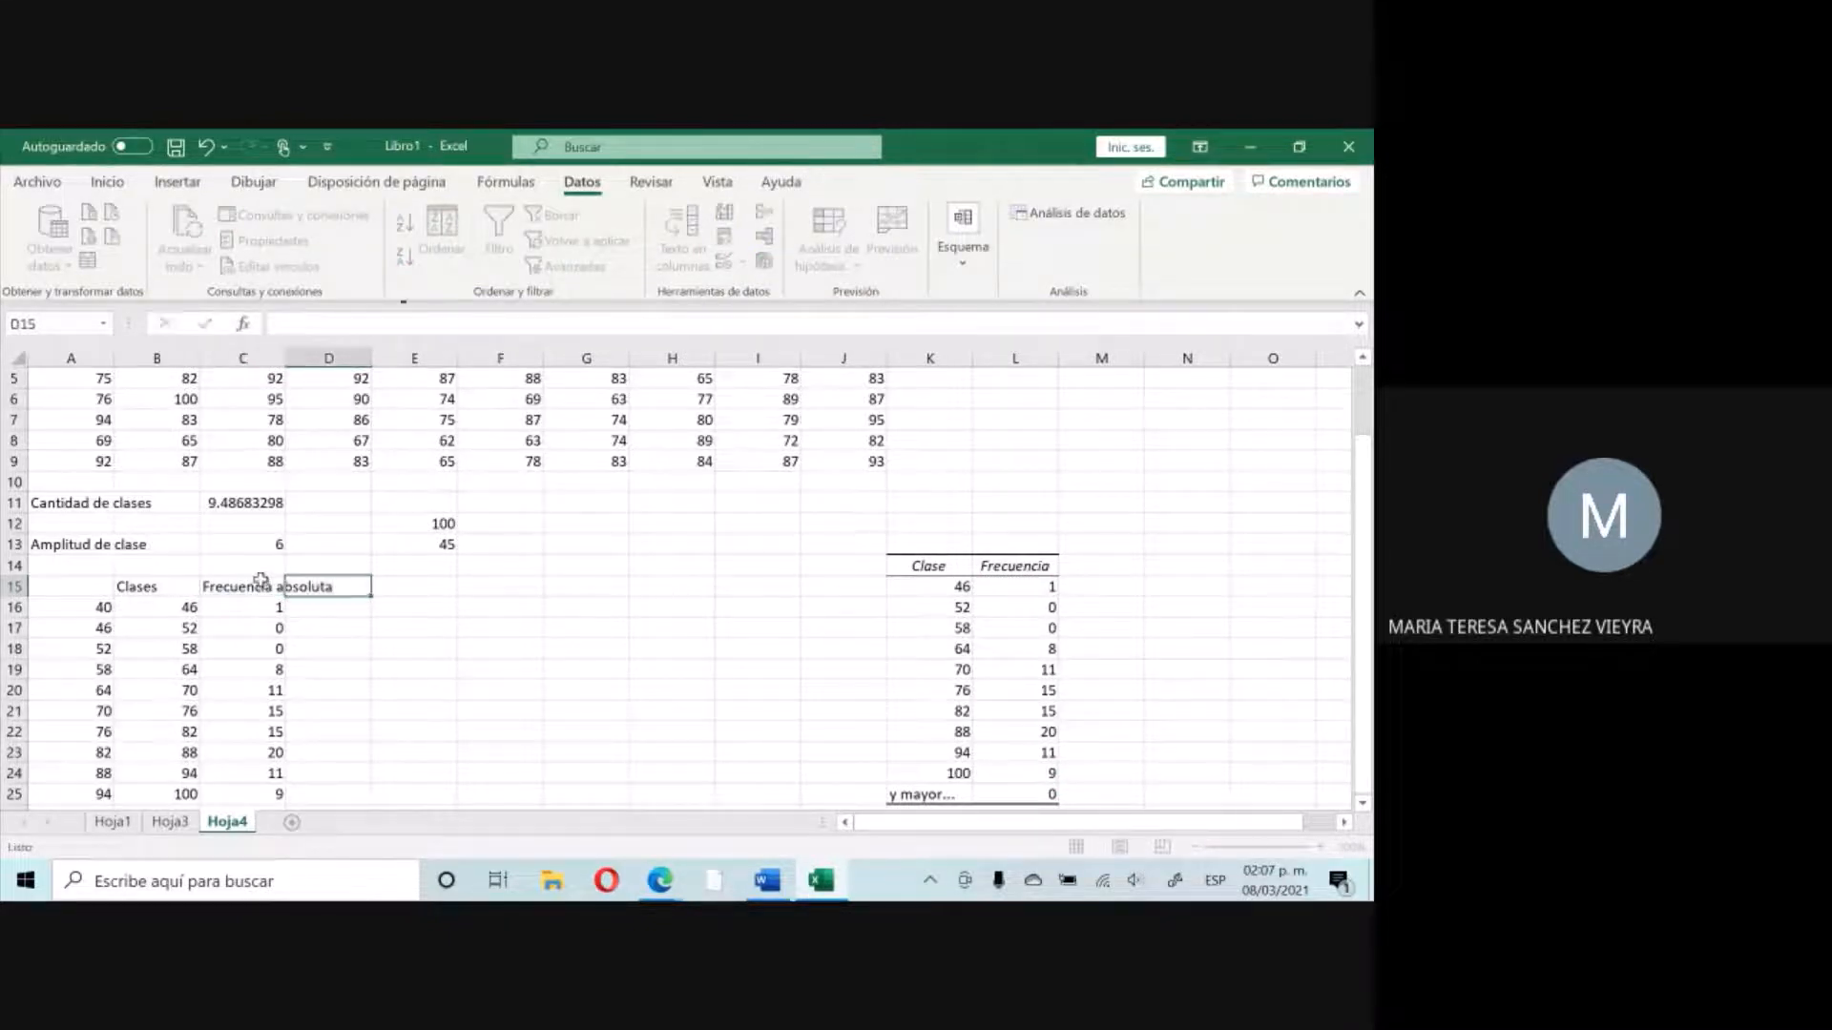
pyautogui.doubleClick(290, 354)
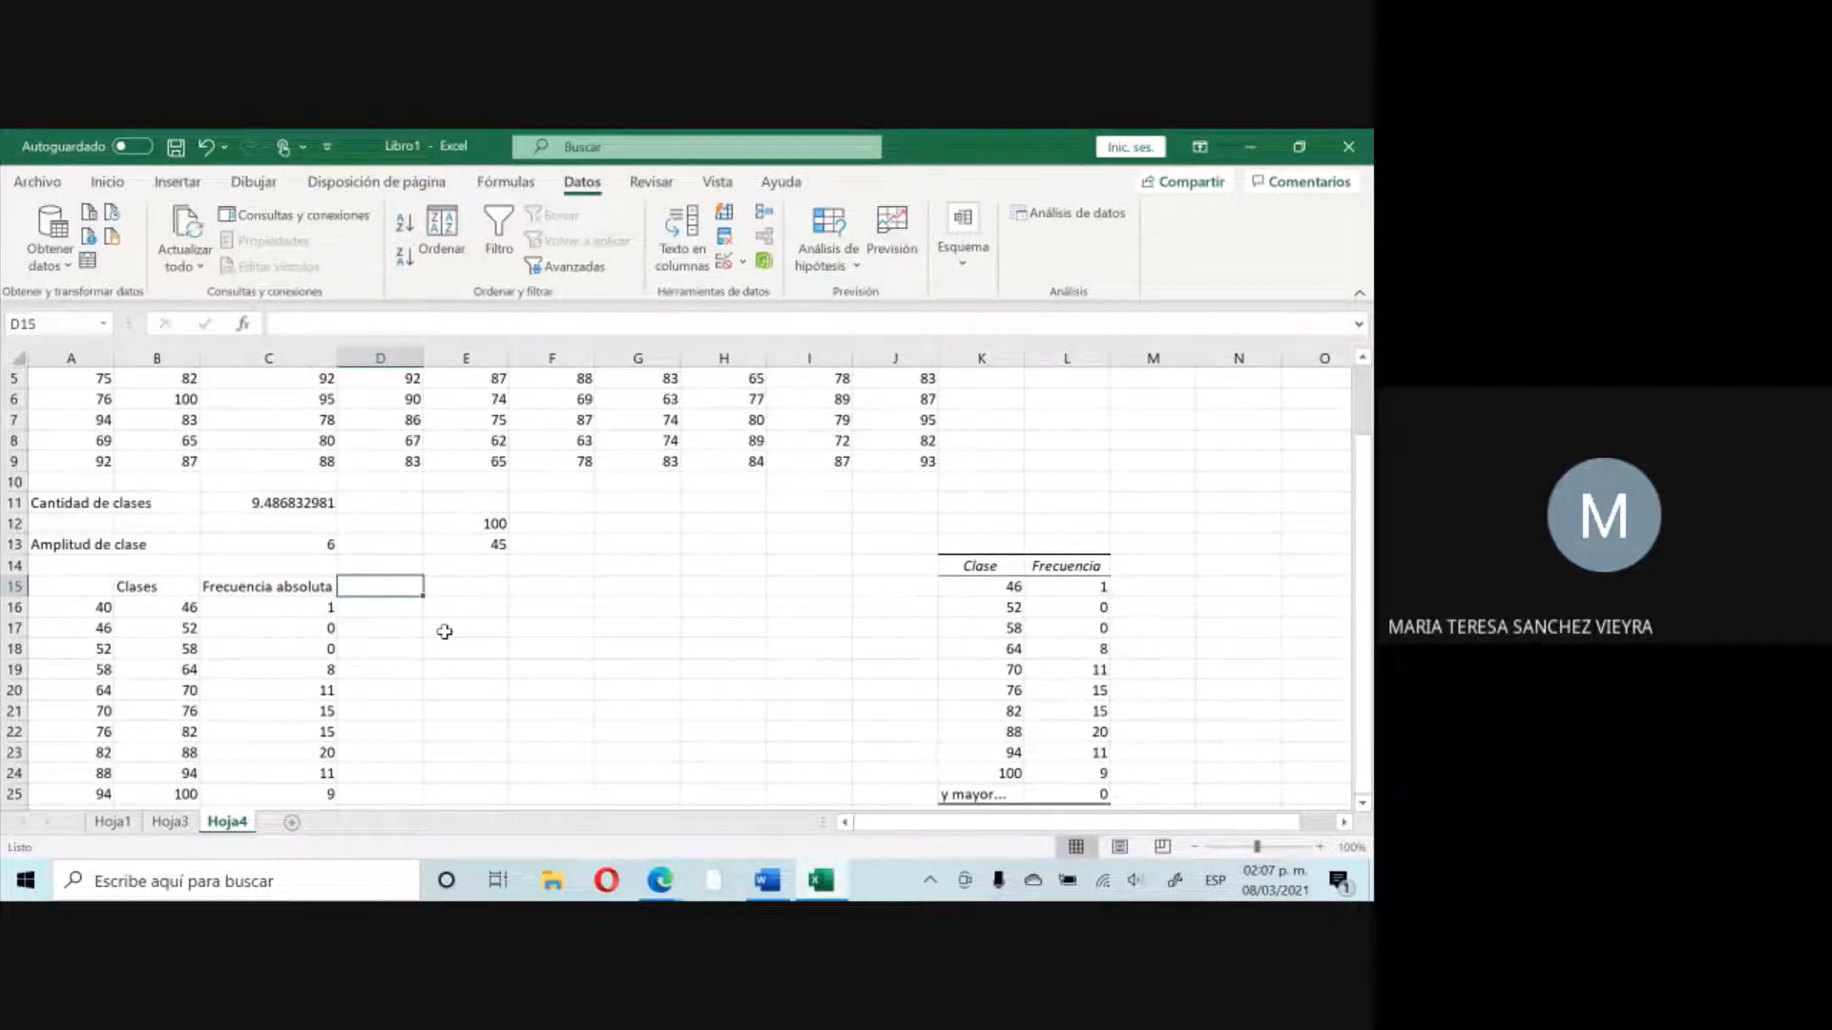
# Add the heading "Frecuencia relativa" in D15 and fit column D's width to its text.
pyautogui.write('Fr')
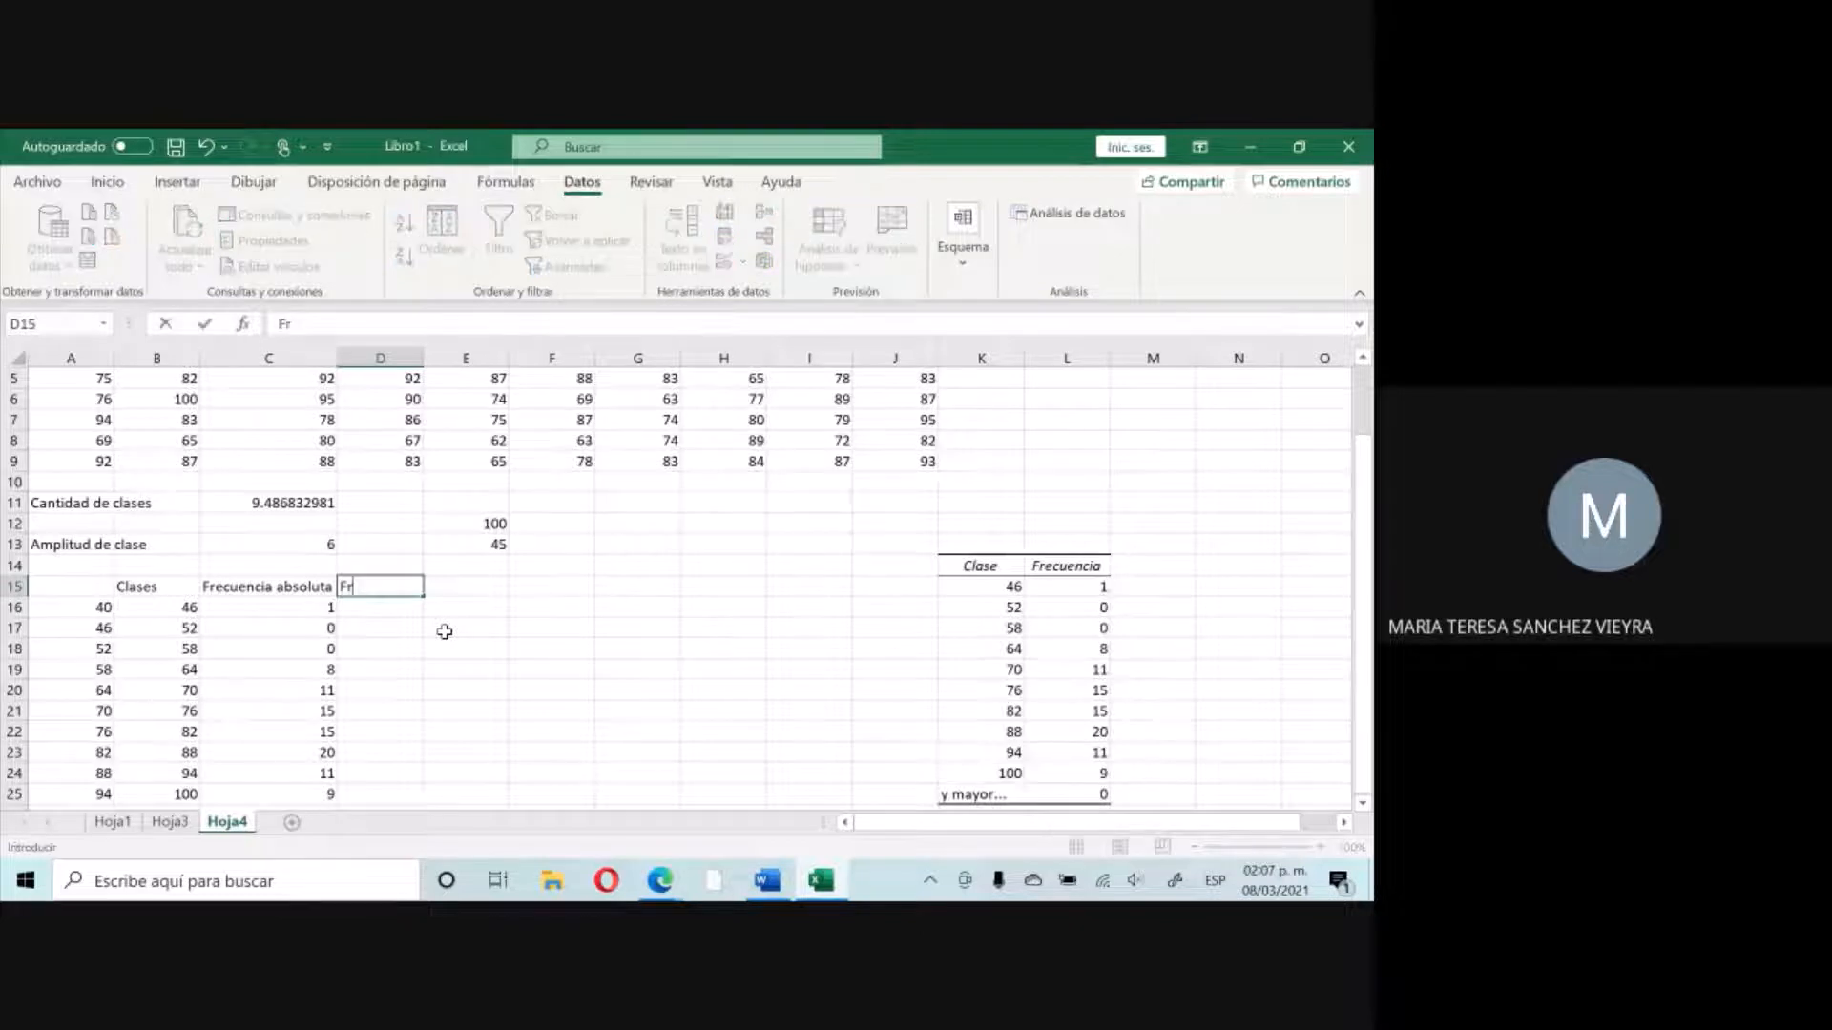
pyautogui.write('ecuencia relativa')
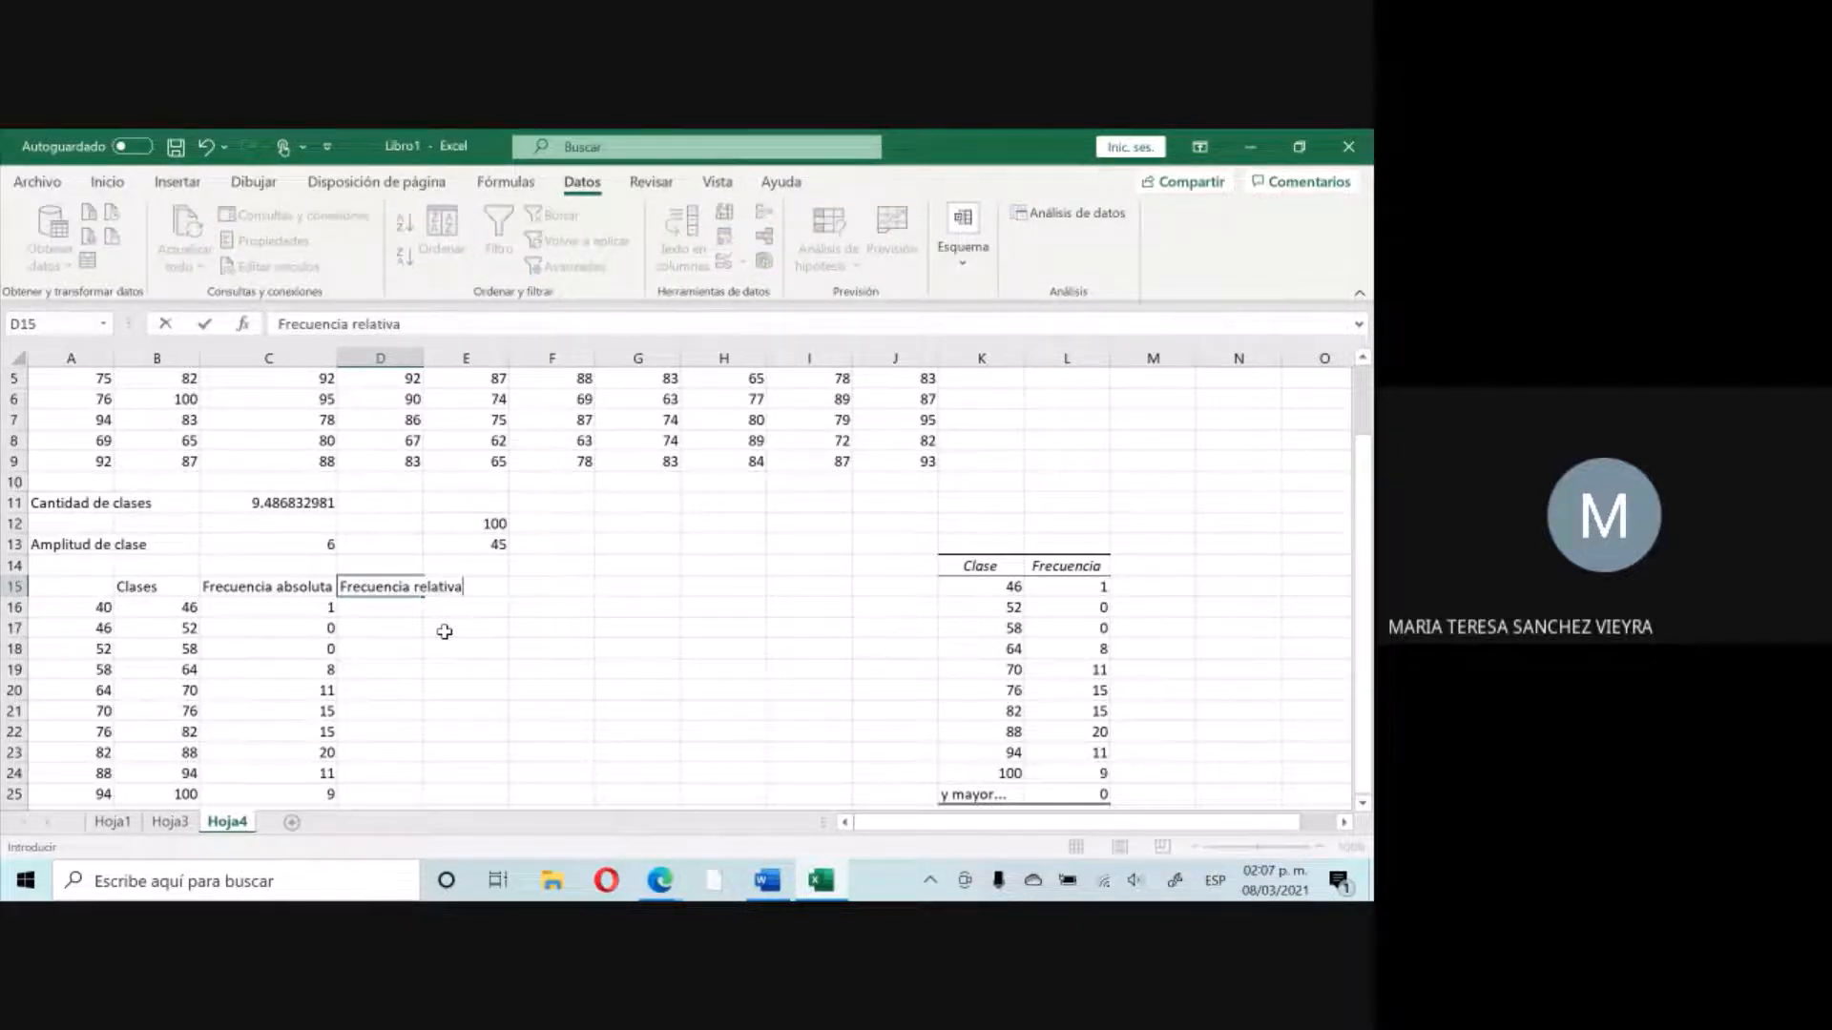
pyautogui.press('Return')
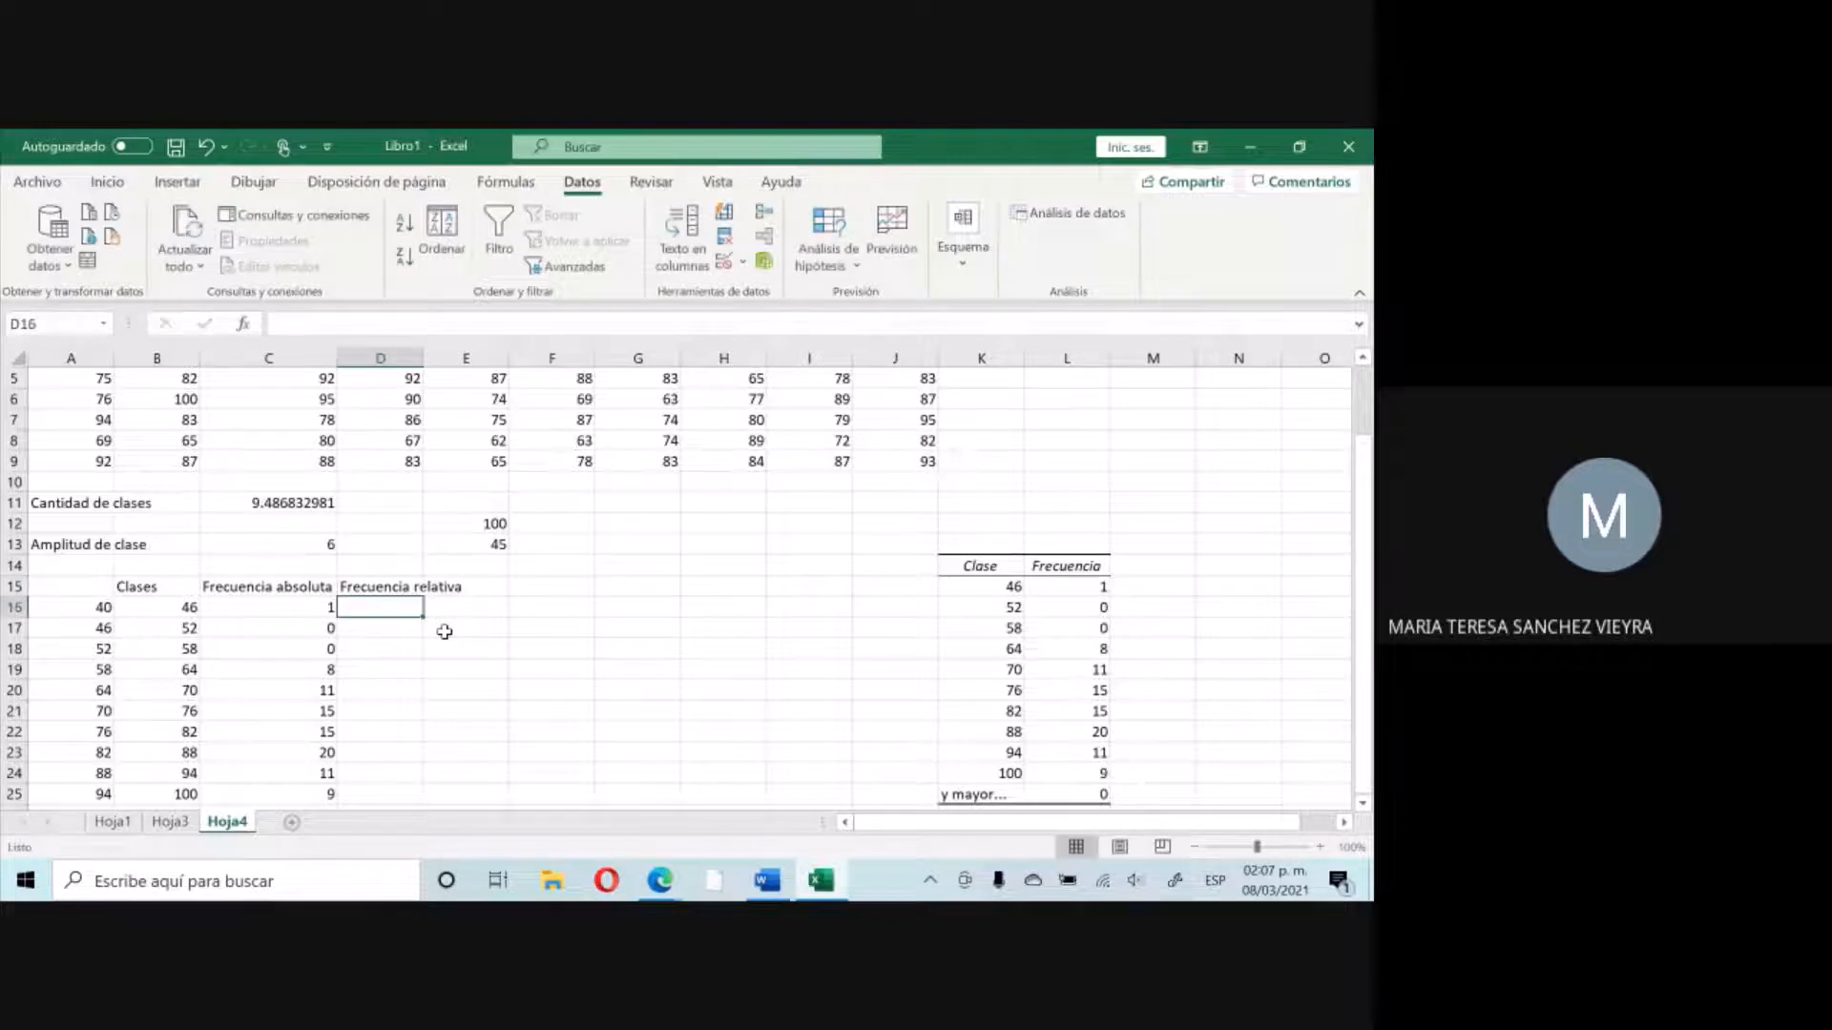
pyautogui.doubleClick(424, 358)
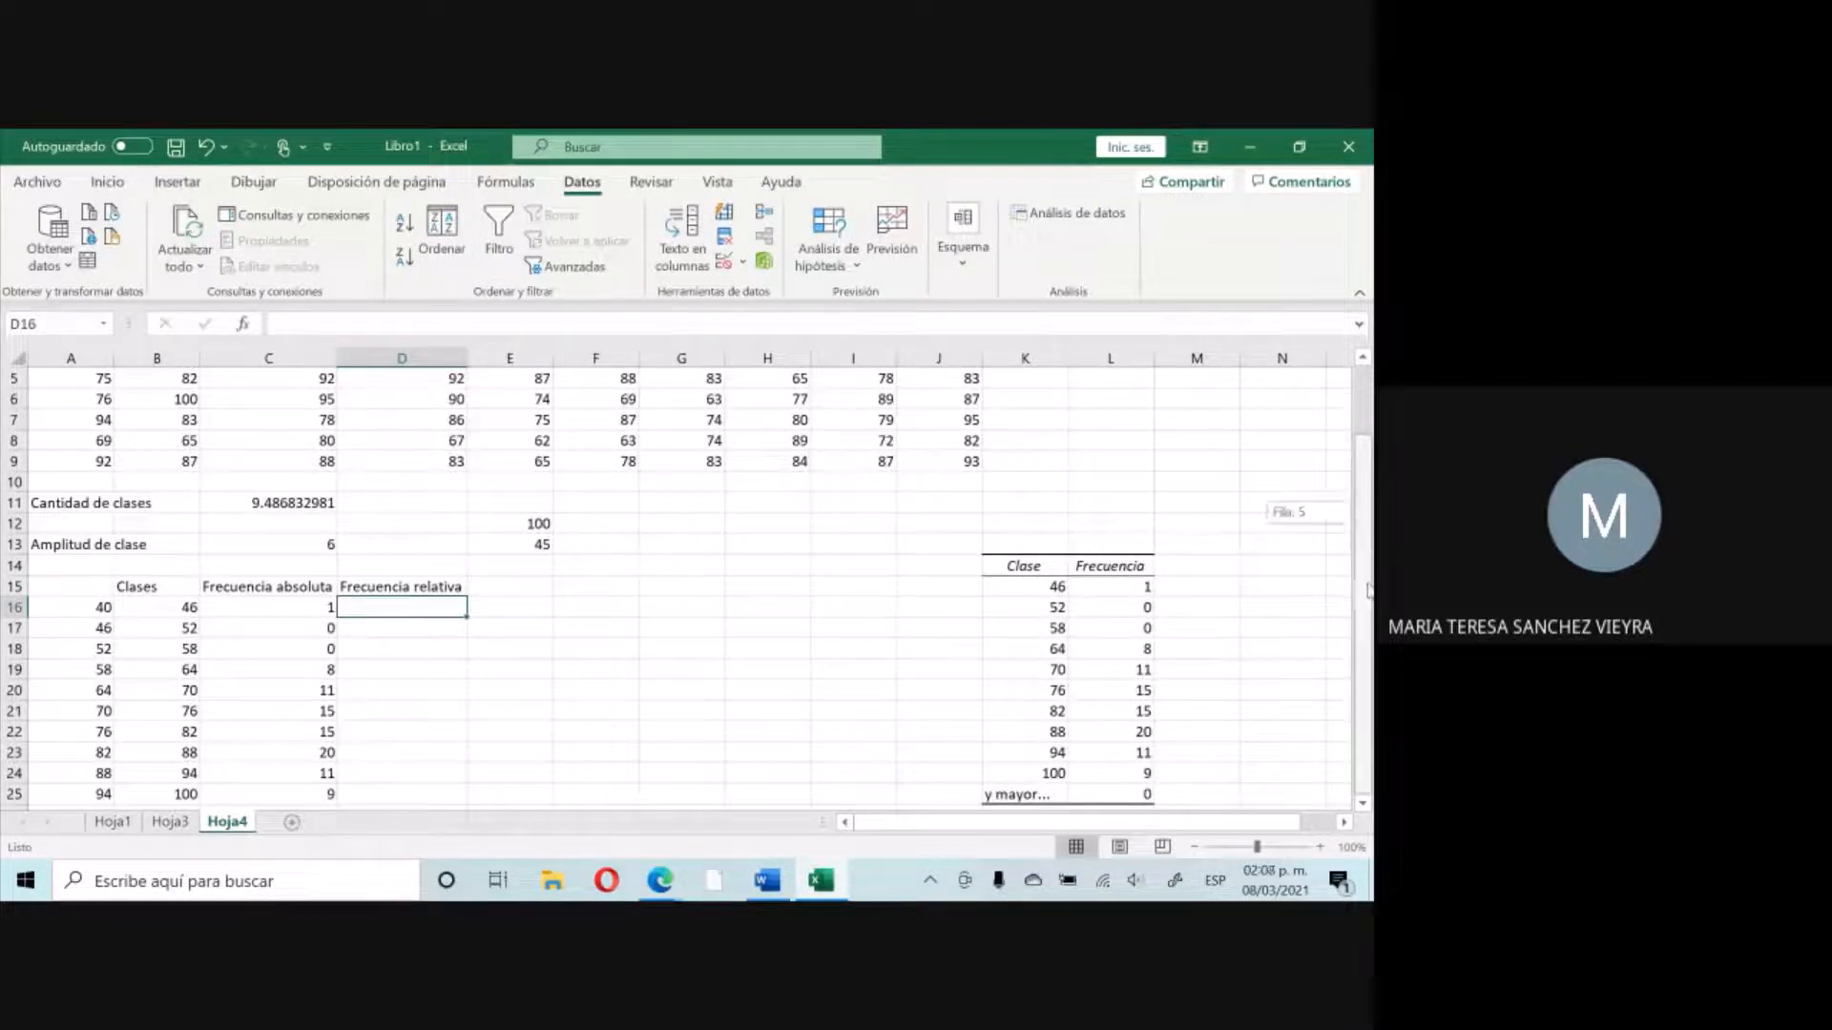
# Total the absolute frequencies in C26 with =SUMA(C16:C25).
pyautogui.click(305, 611)
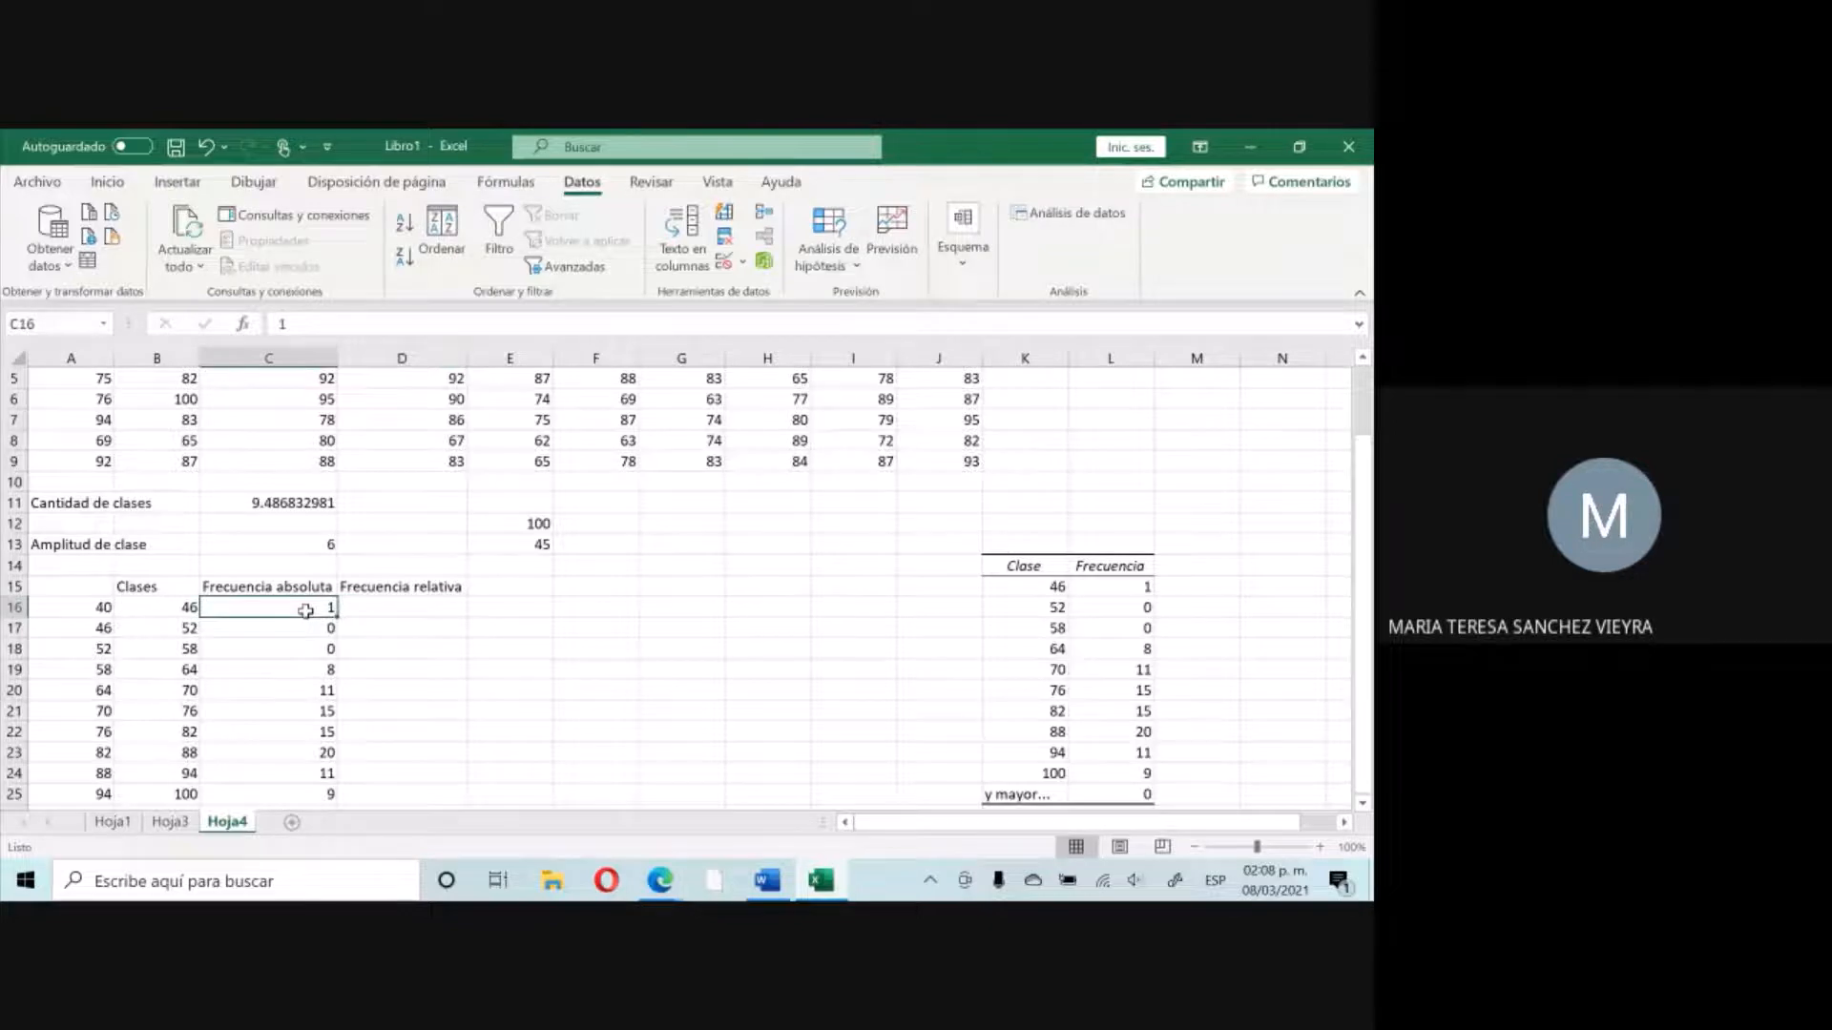
pyautogui.press('Down')
pyautogui.press('Down')
pyautogui.press('Down')
pyautogui.press('Down')
pyautogui.press('Down')
pyautogui.press('Down')
pyautogui.press('Down')
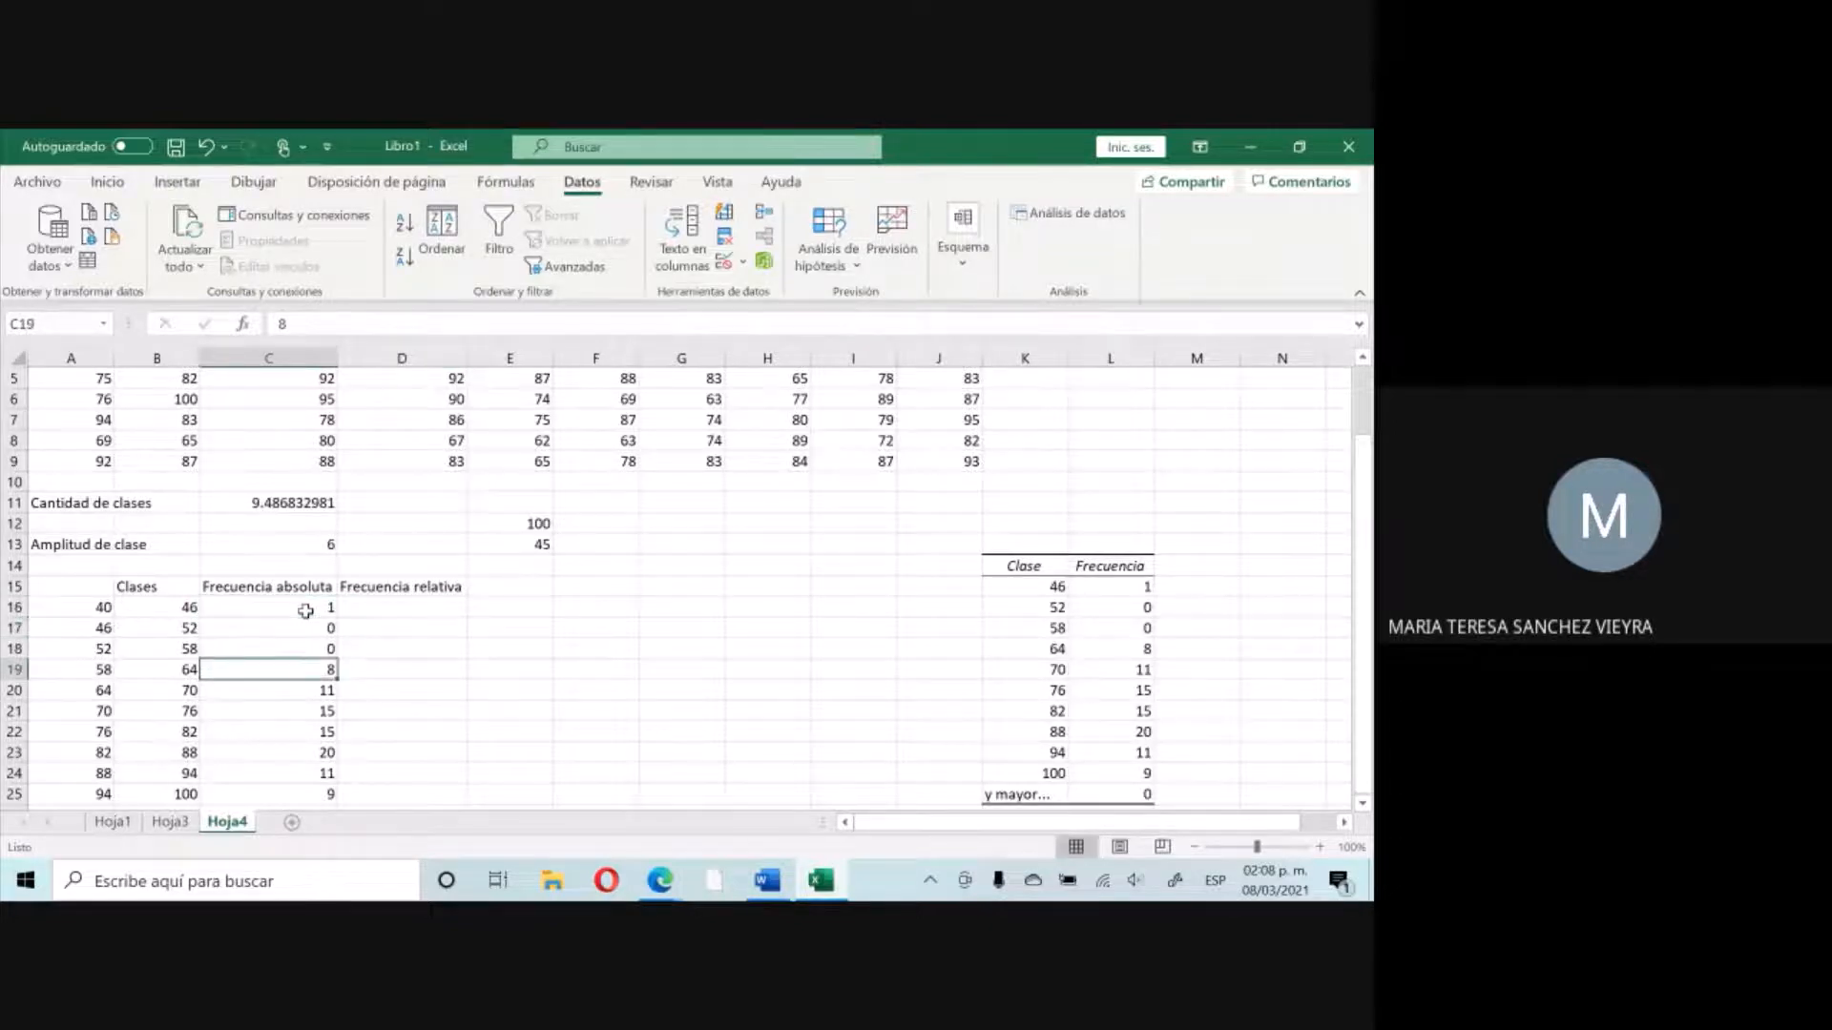
pyautogui.press('Down')
pyautogui.press('Down')
pyautogui.press('Down')
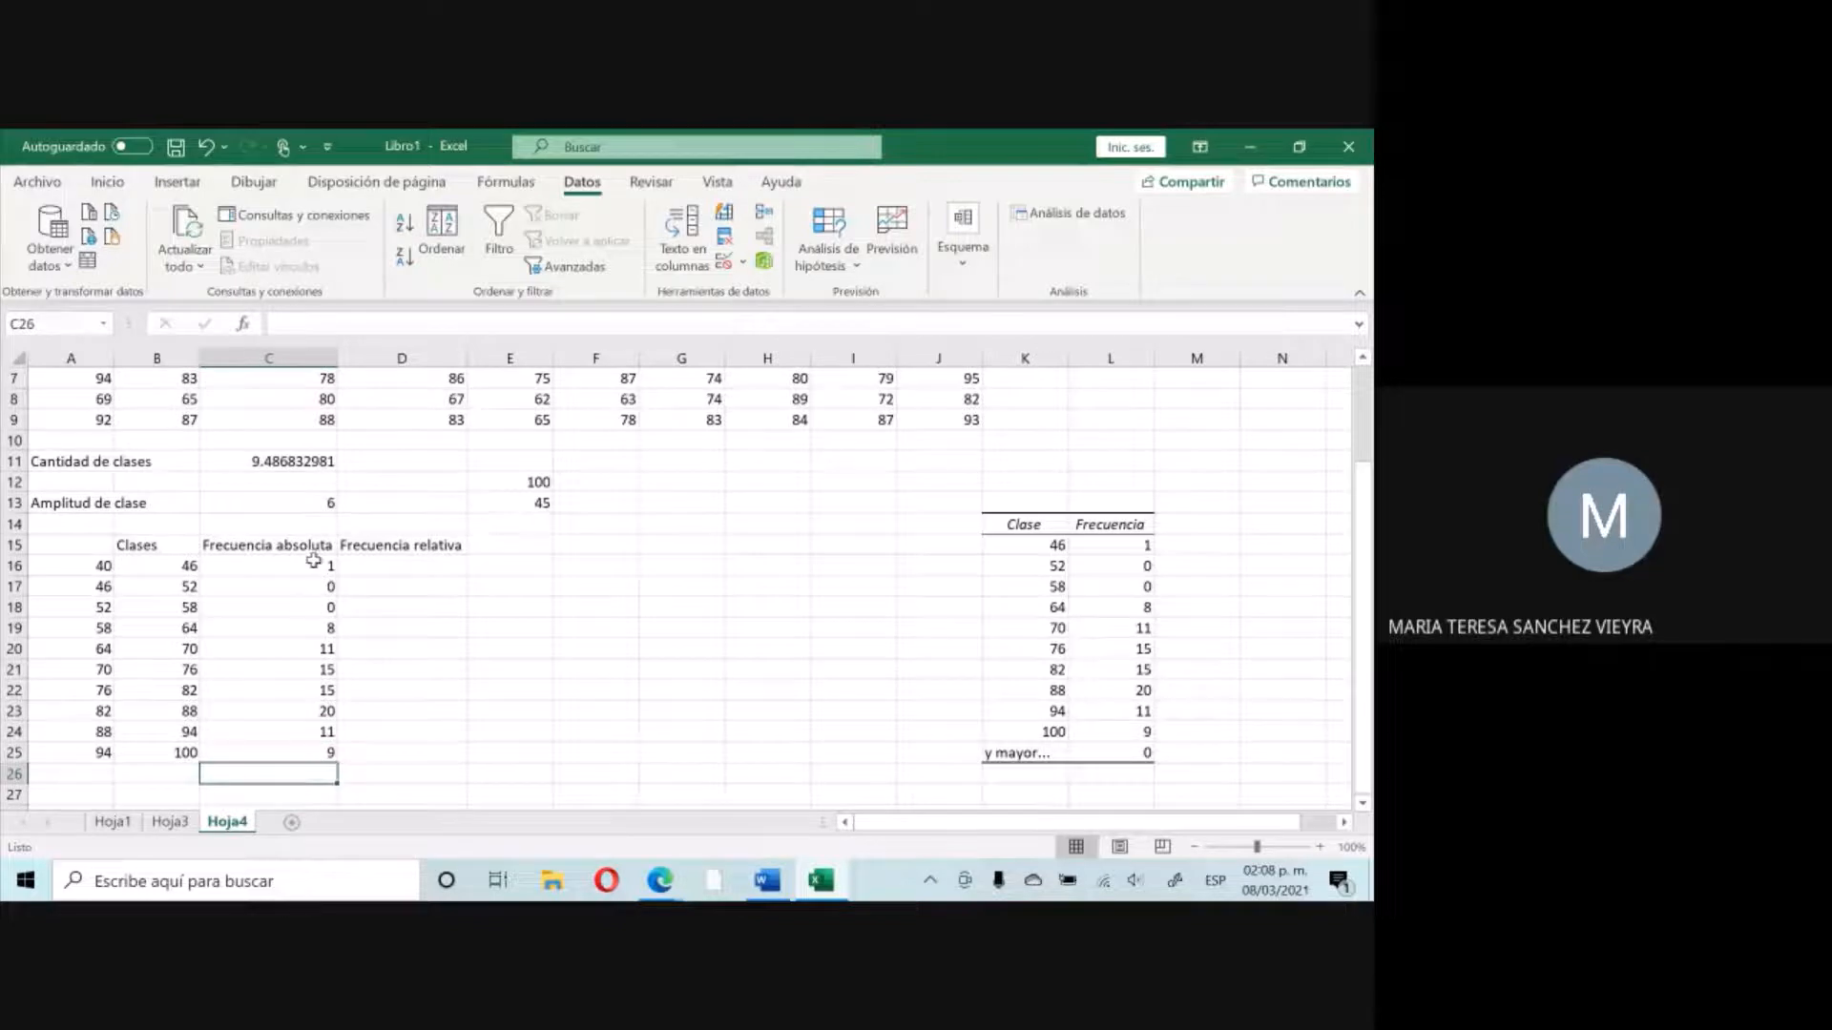
pyautogui.write('=sum')
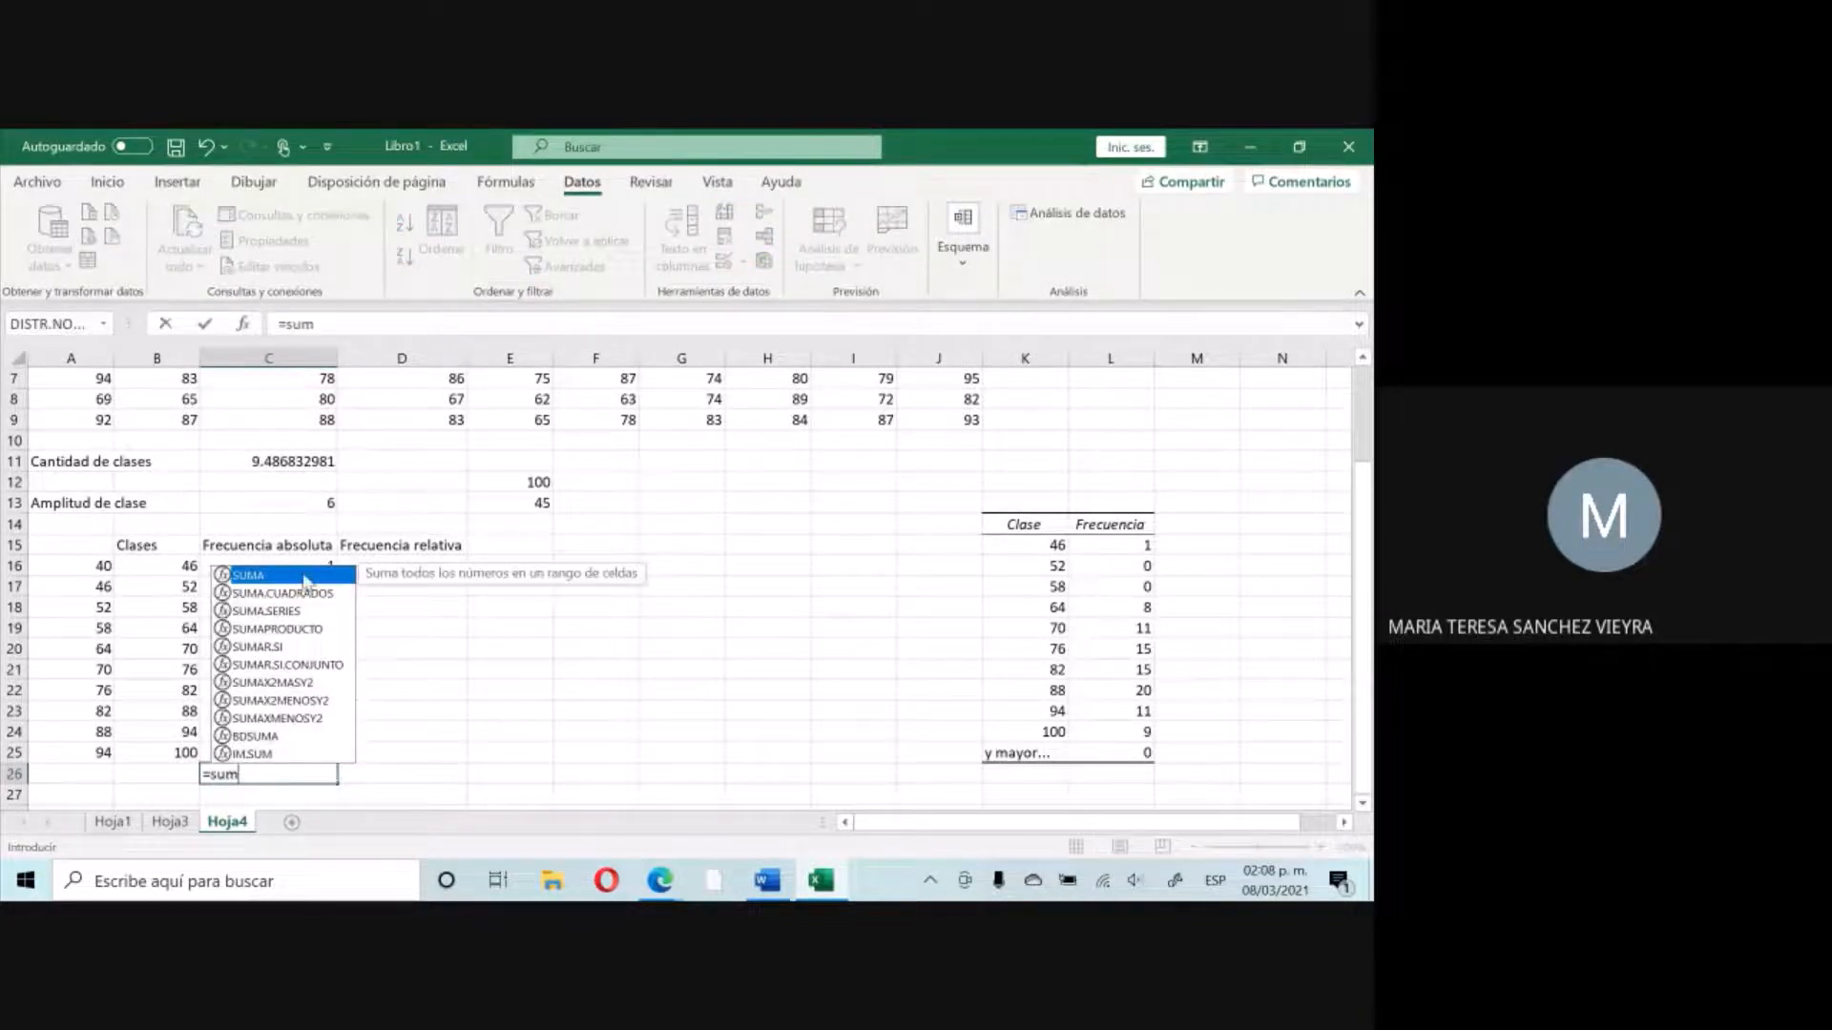
pyautogui.doubleClick(305, 578)
pyautogui.moveTo(306, 567); pyautogui.dragTo(305, 752)
pyautogui.press('Return')
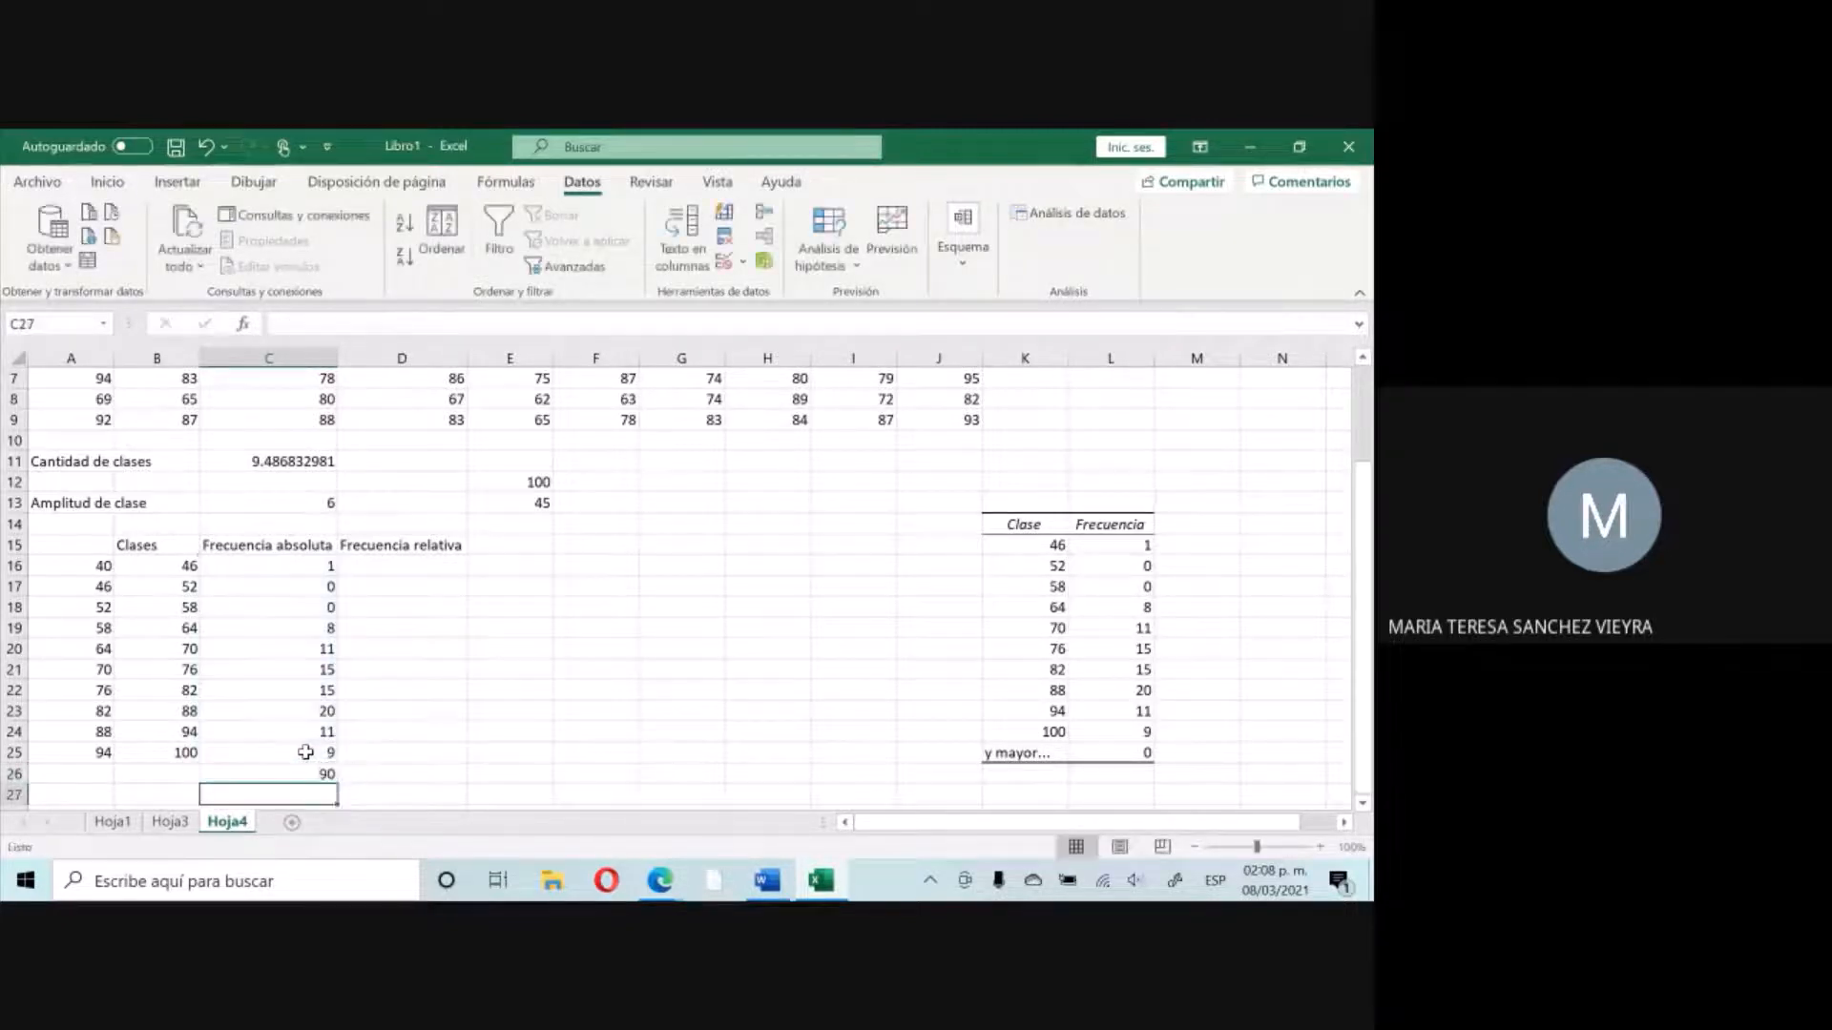
# Format the absolute frequency total in C26 as bold with a yellow fill.
pyautogui.click(323, 771)
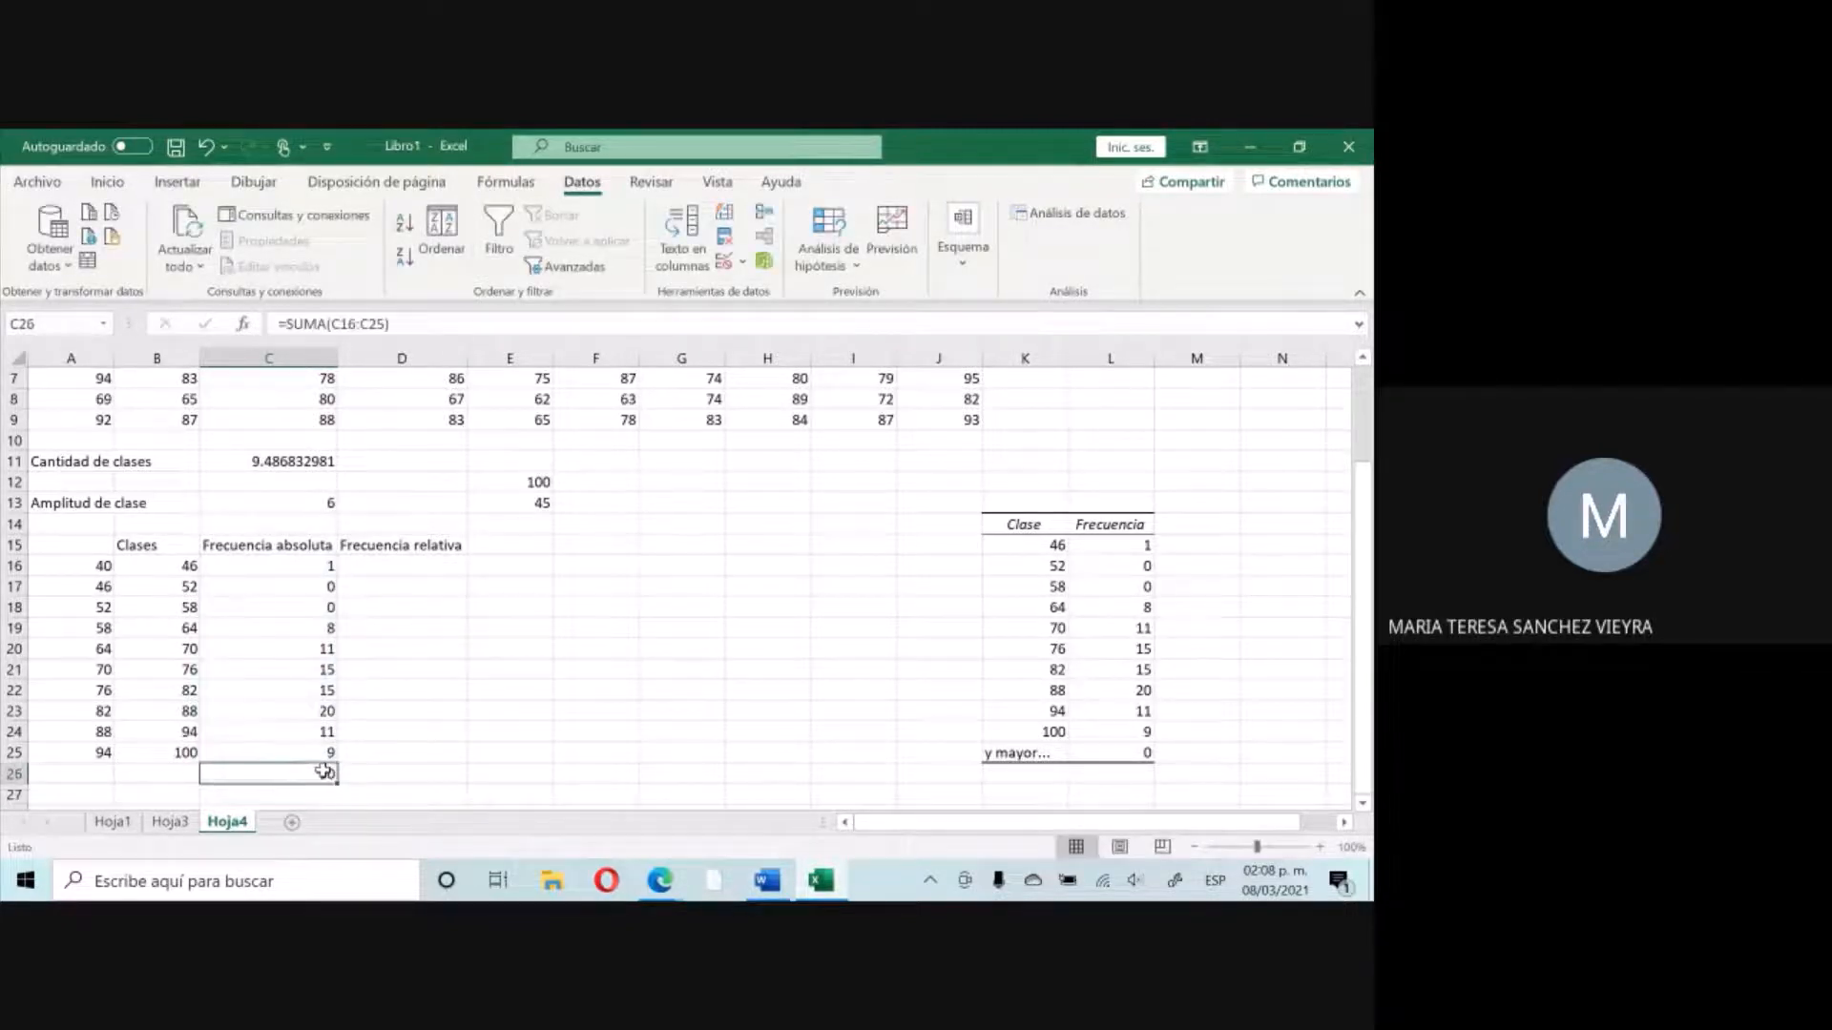
pyautogui.click(103, 185)
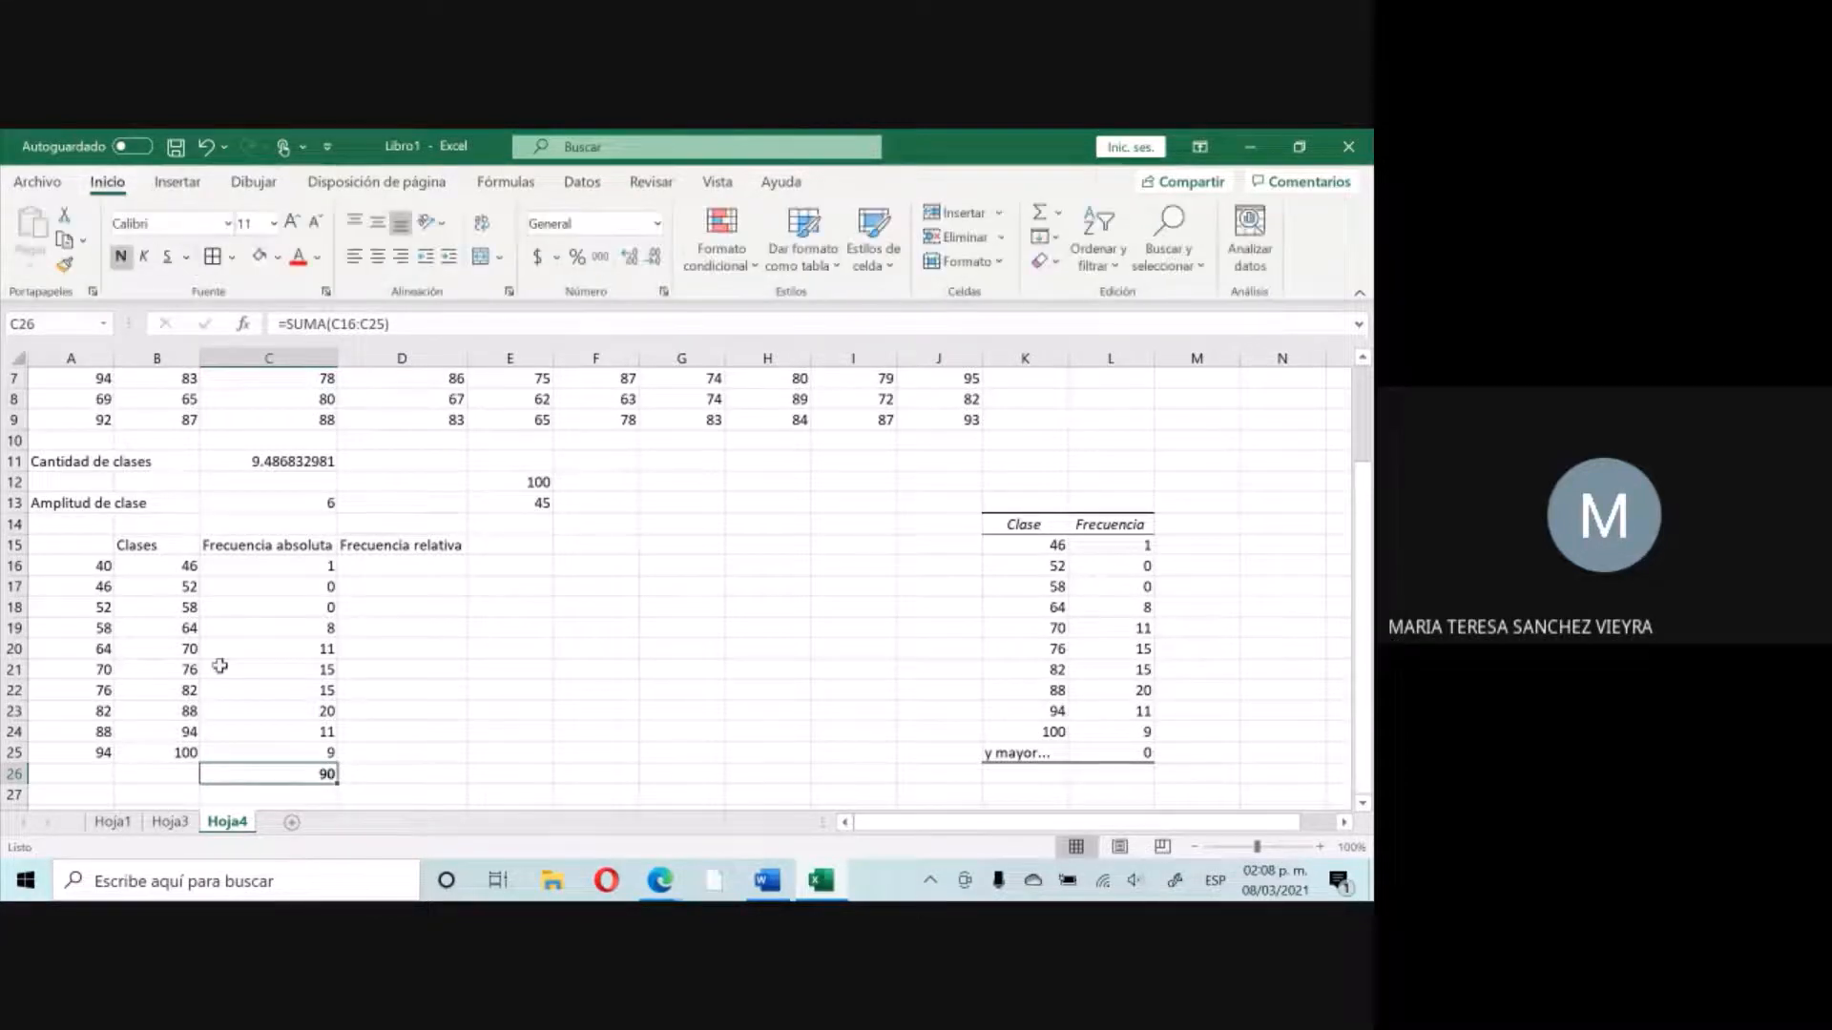
pyautogui.click(278, 257)
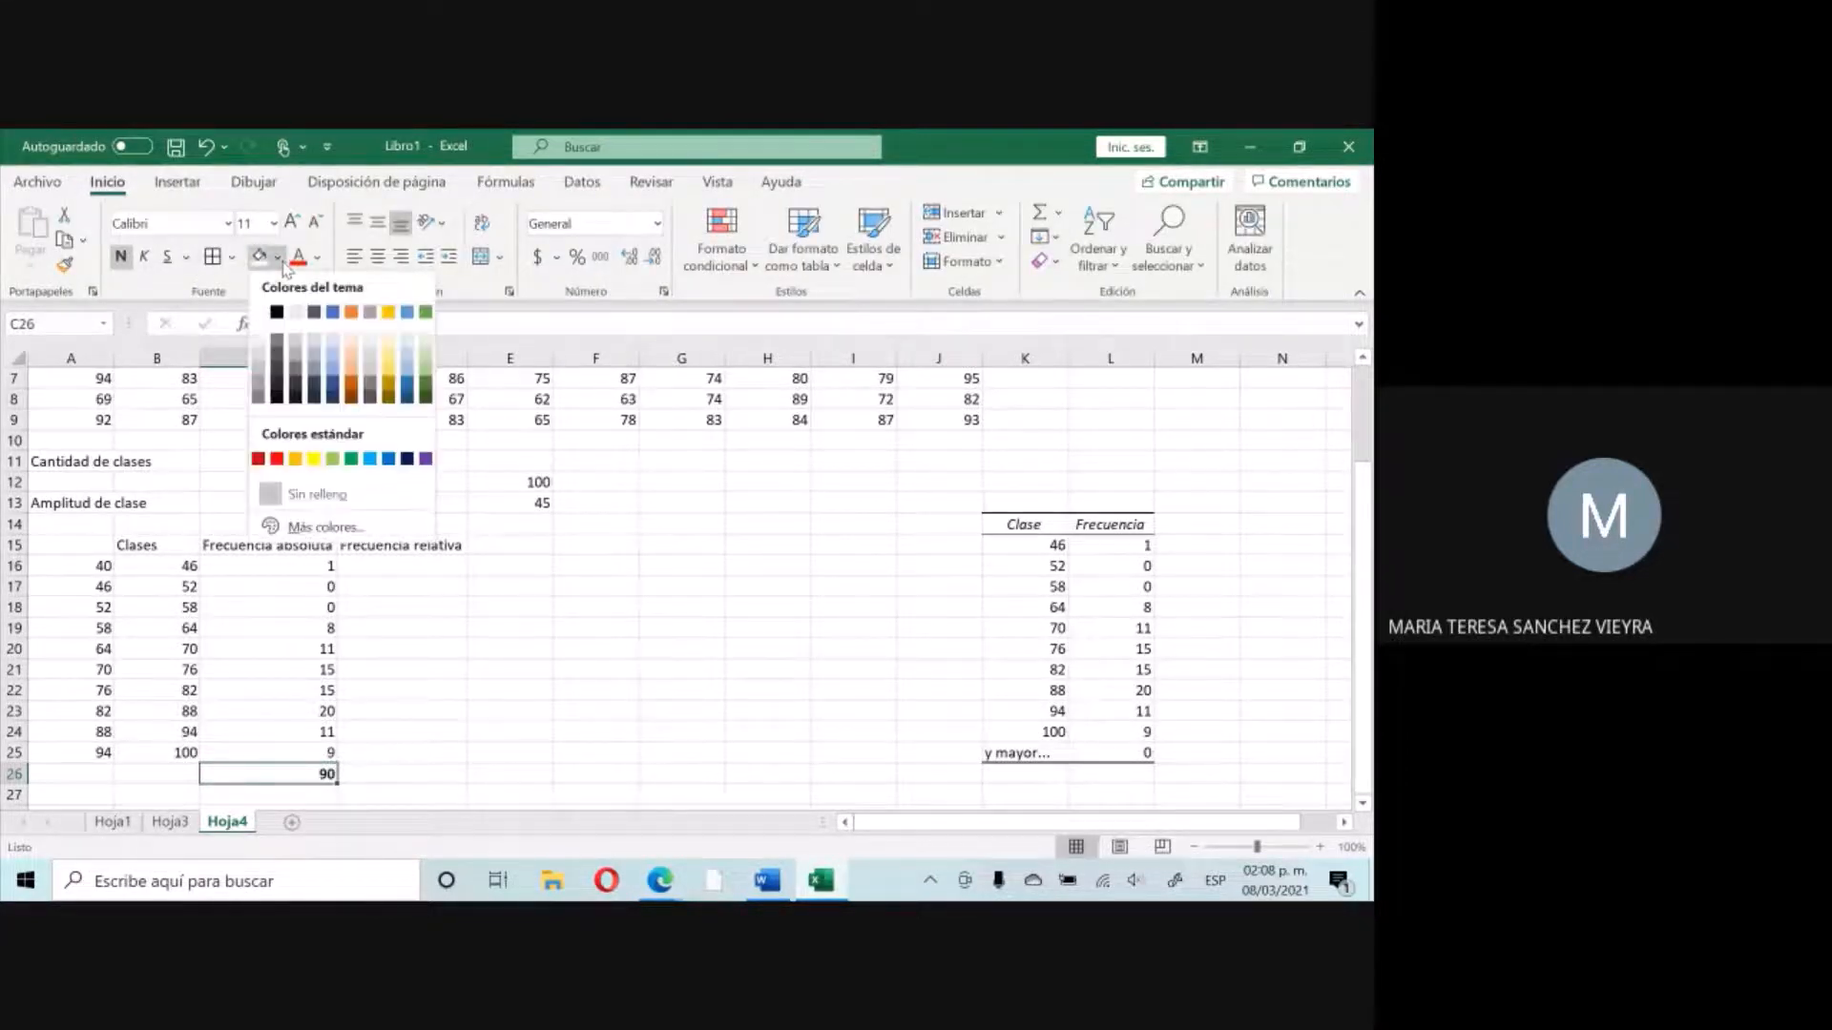
pyautogui.click(314, 459)
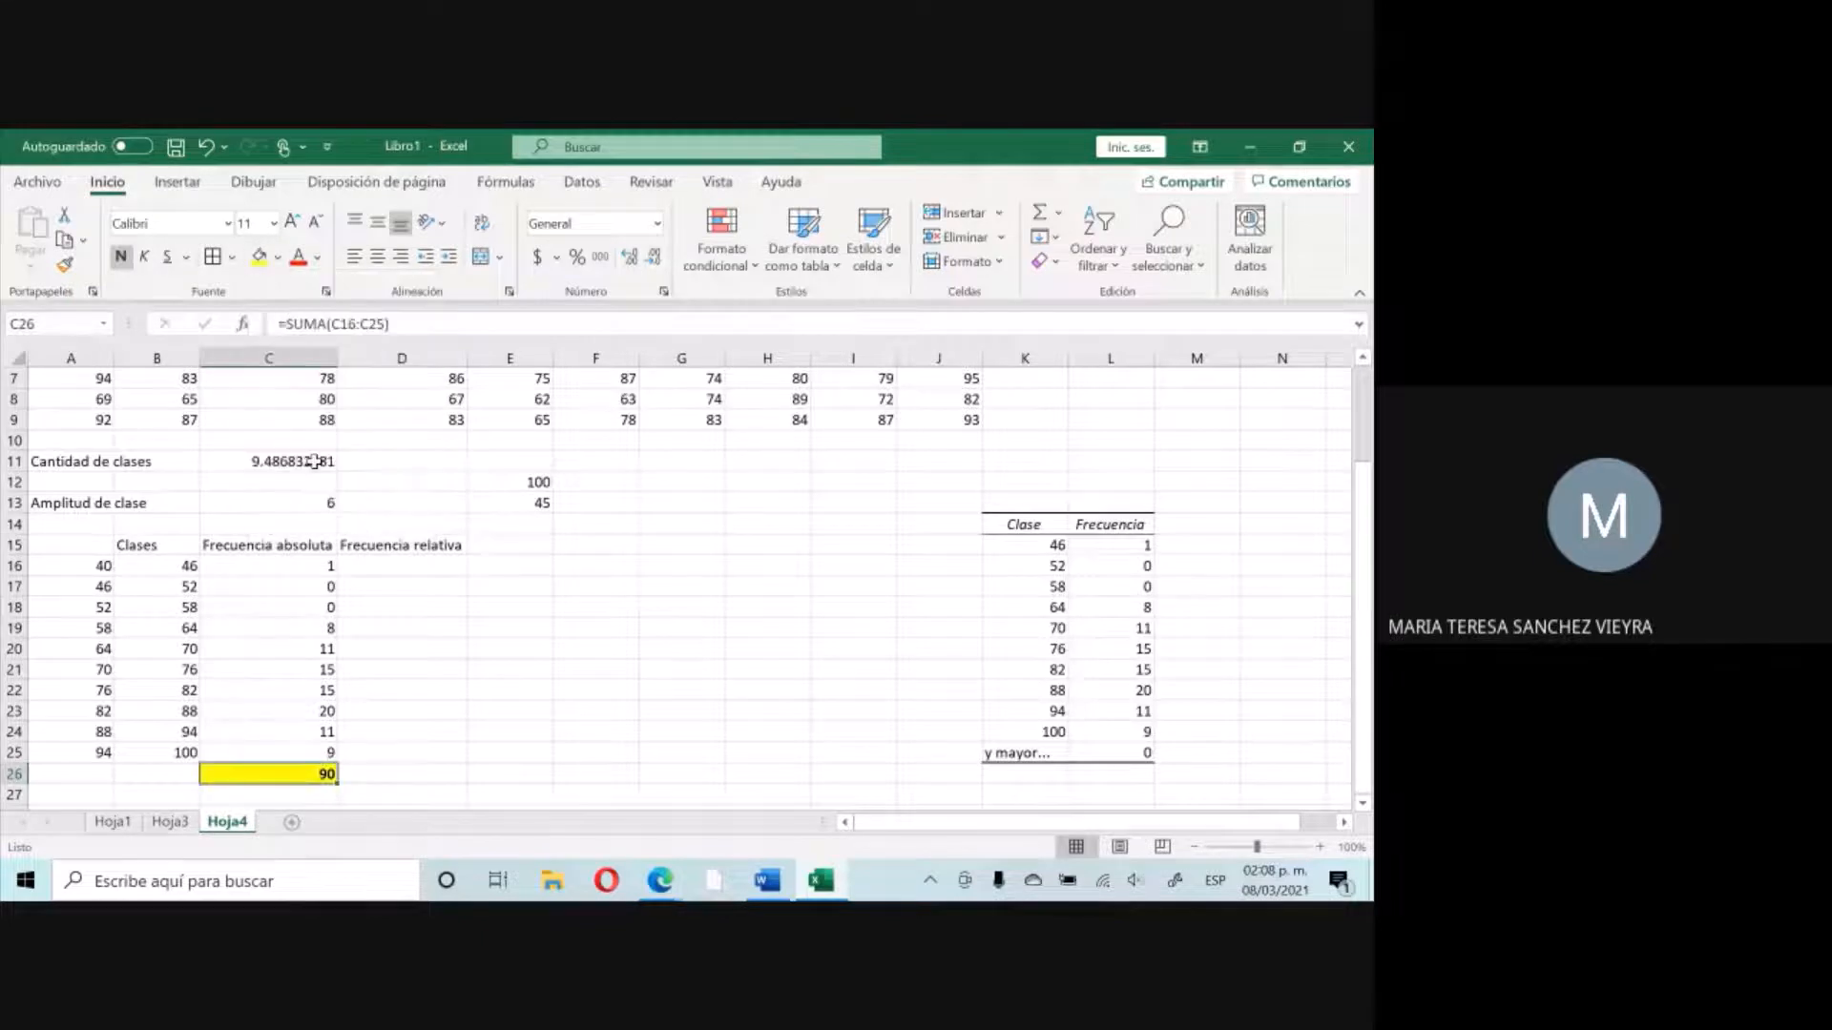
pyautogui.click(440, 572)
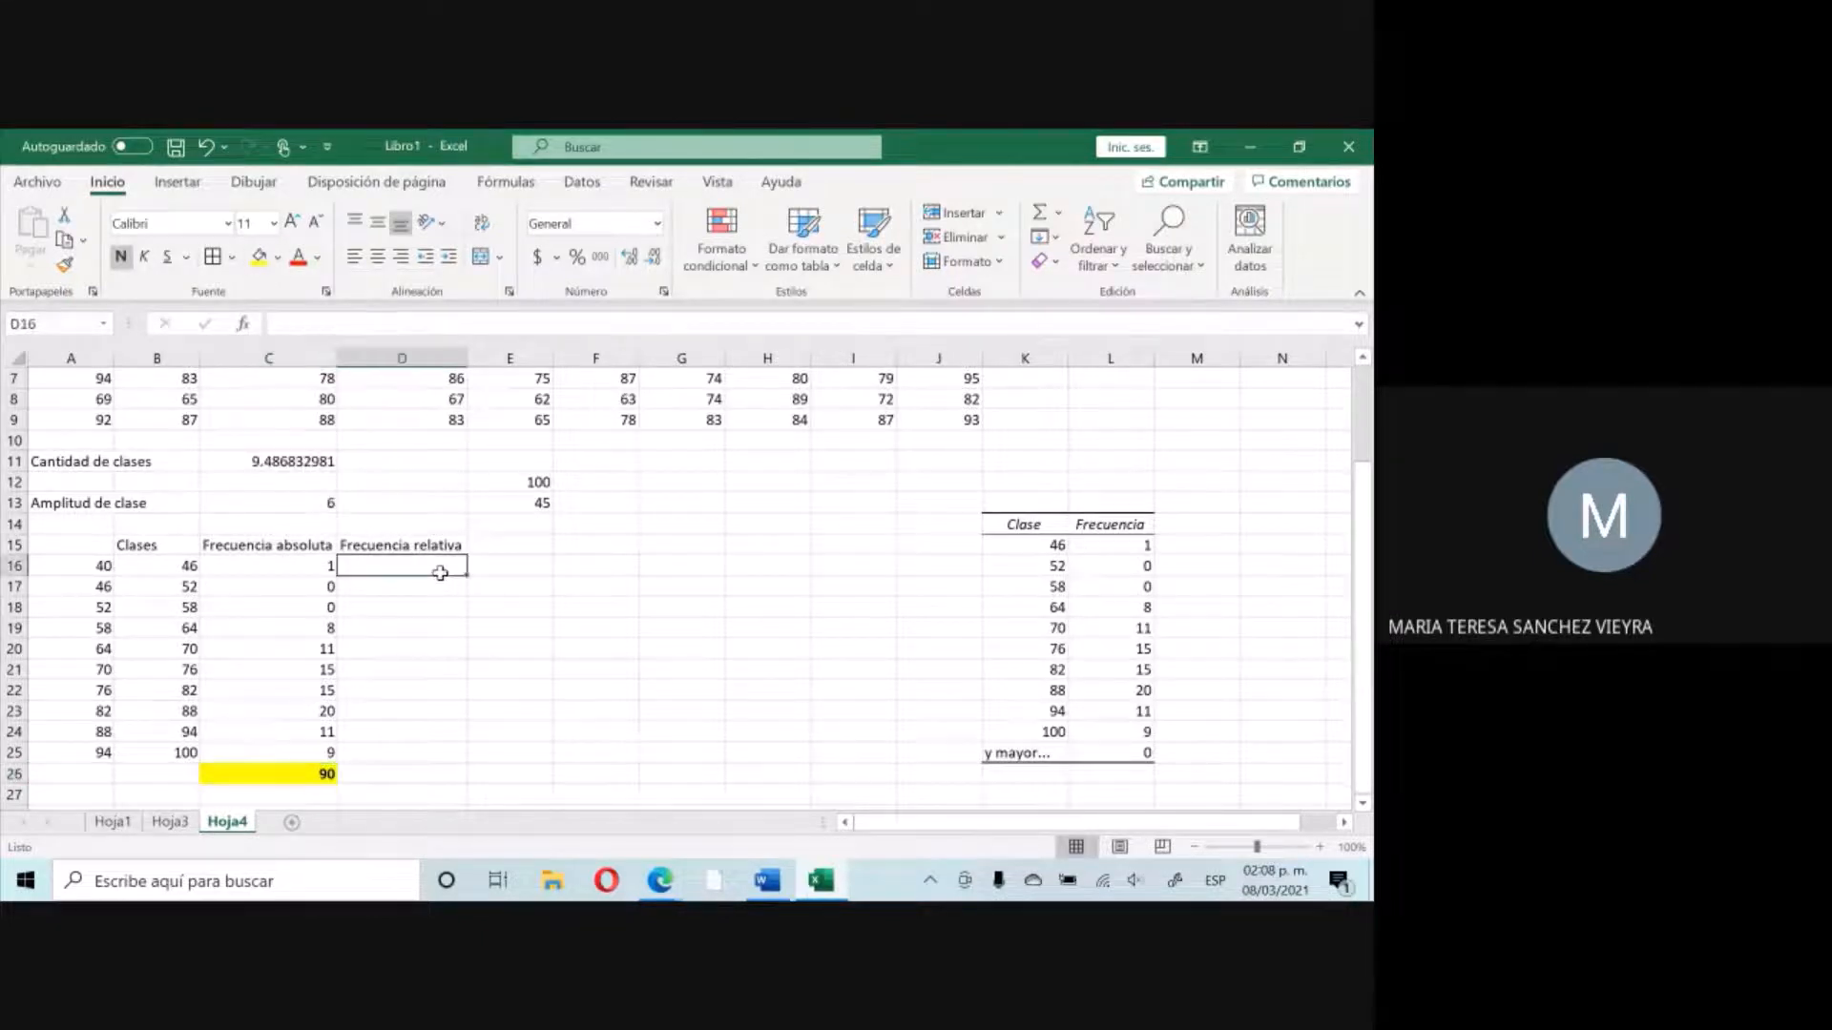
pyautogui.click(318, 570)
pyautogui.click(426, 567)
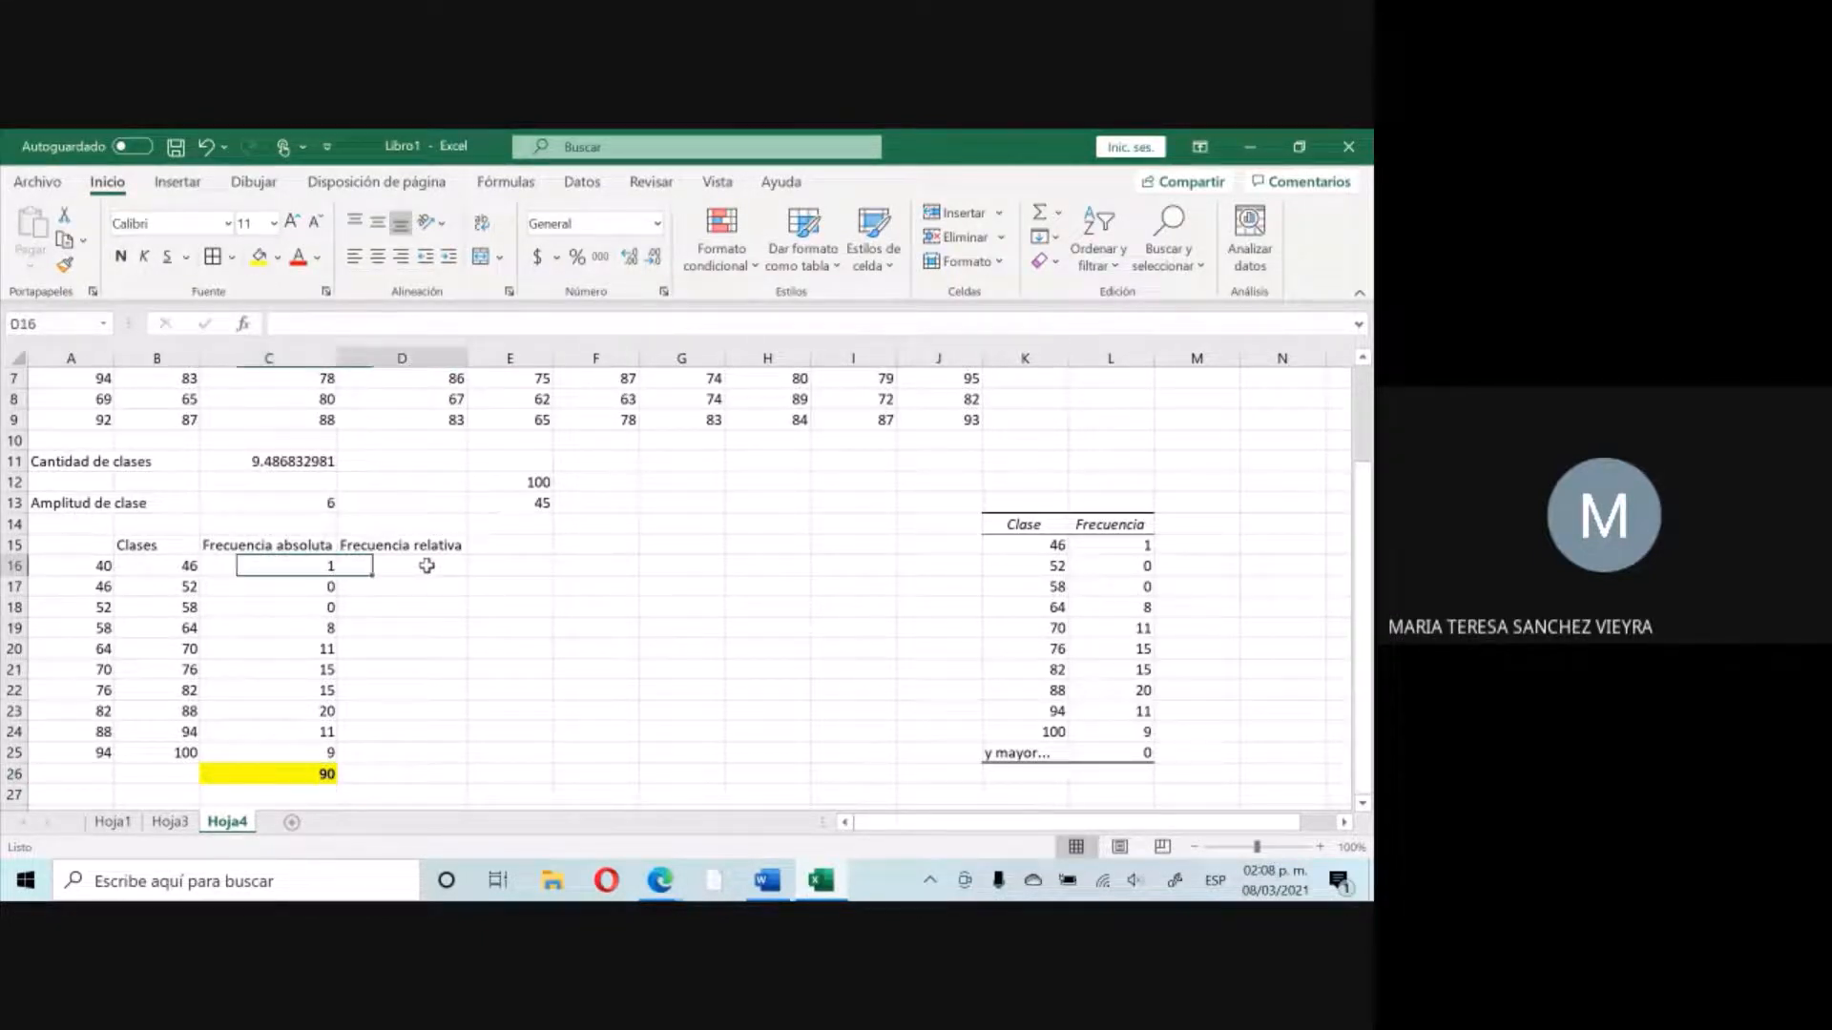
pyautogui.write('1')
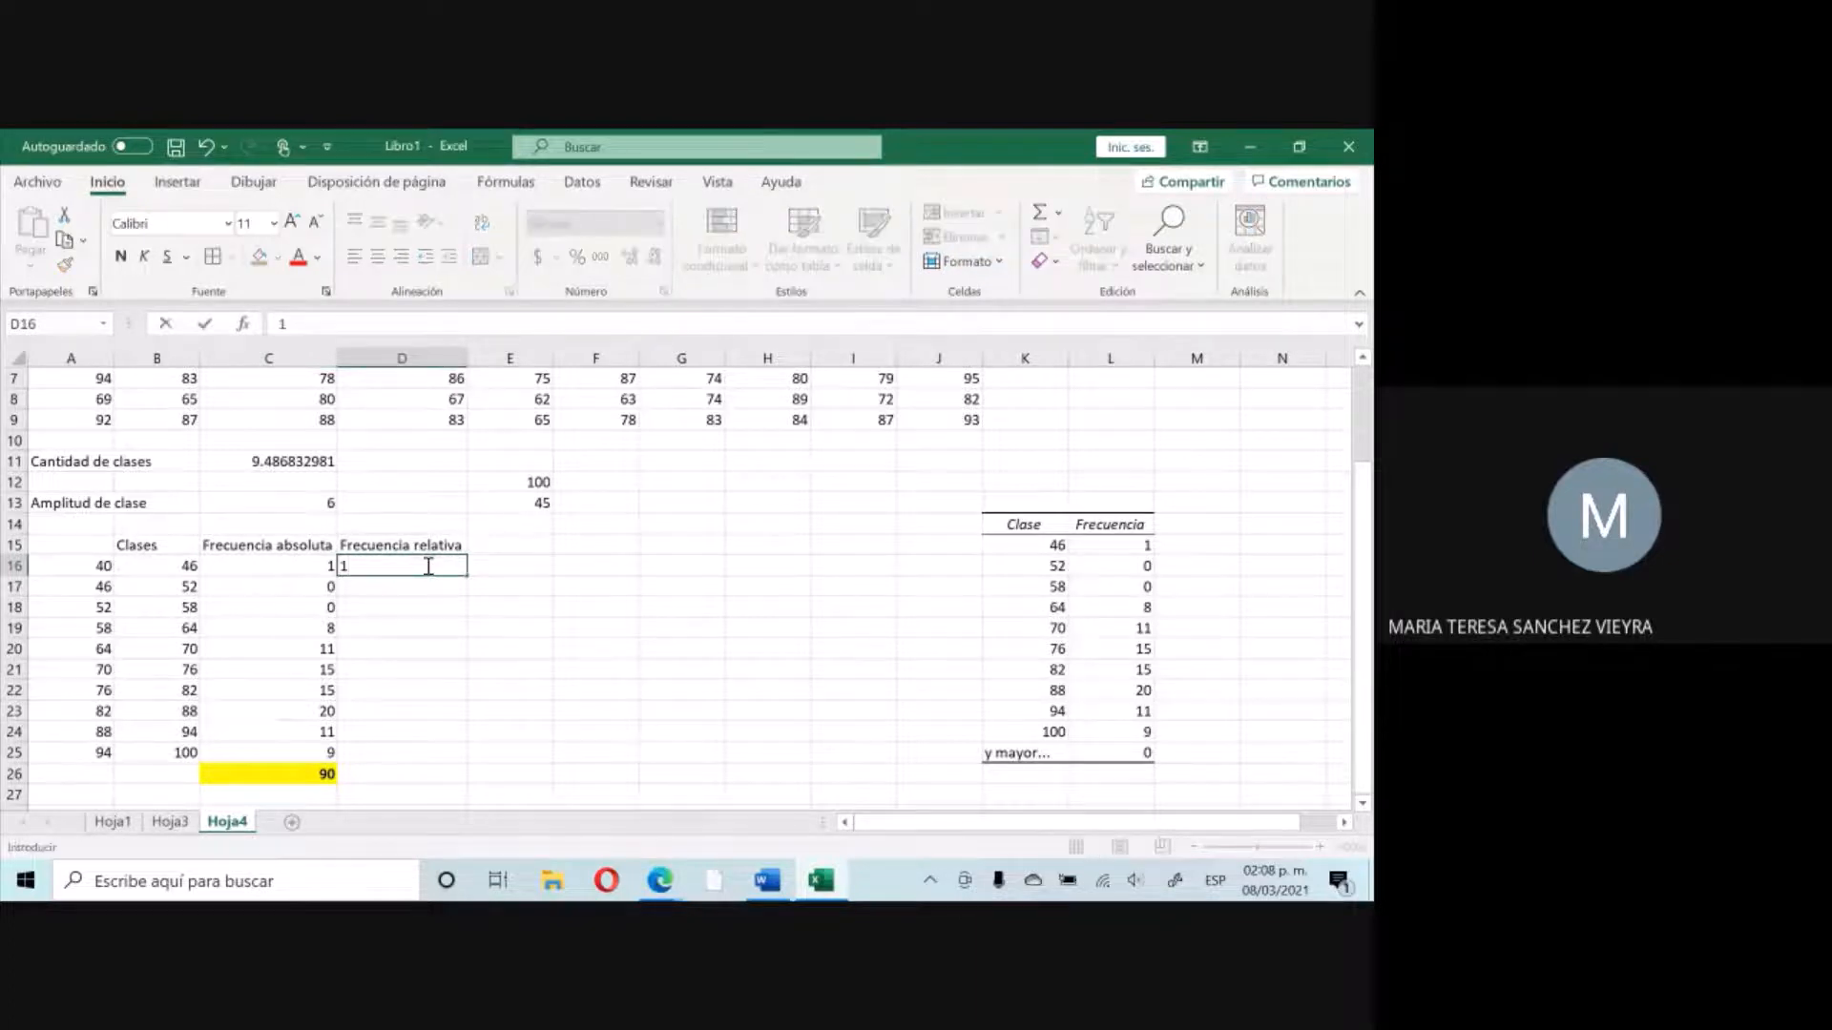
pyautogui.click(313, 566)
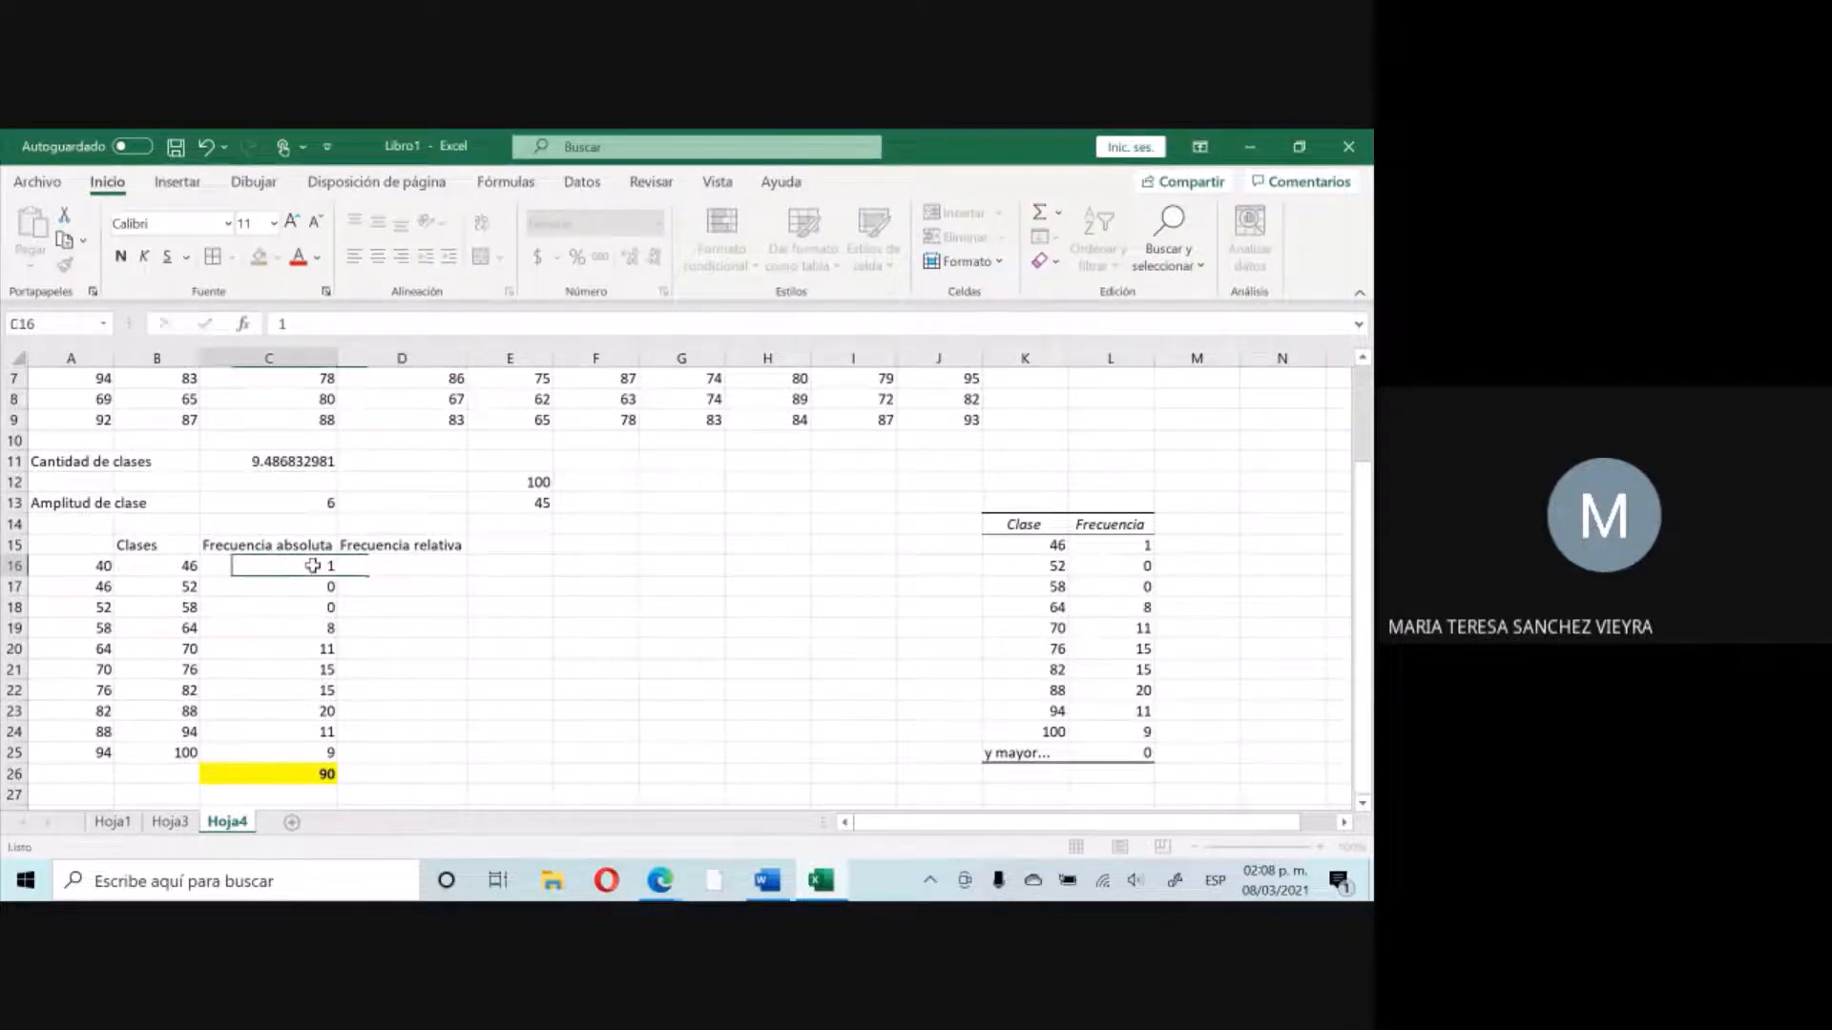
# Calculate the first relative frequency in D16 with =C16/90 and fill the formula down to D25.
pyautogui.click(377, 565)
pyautogui.write('=')
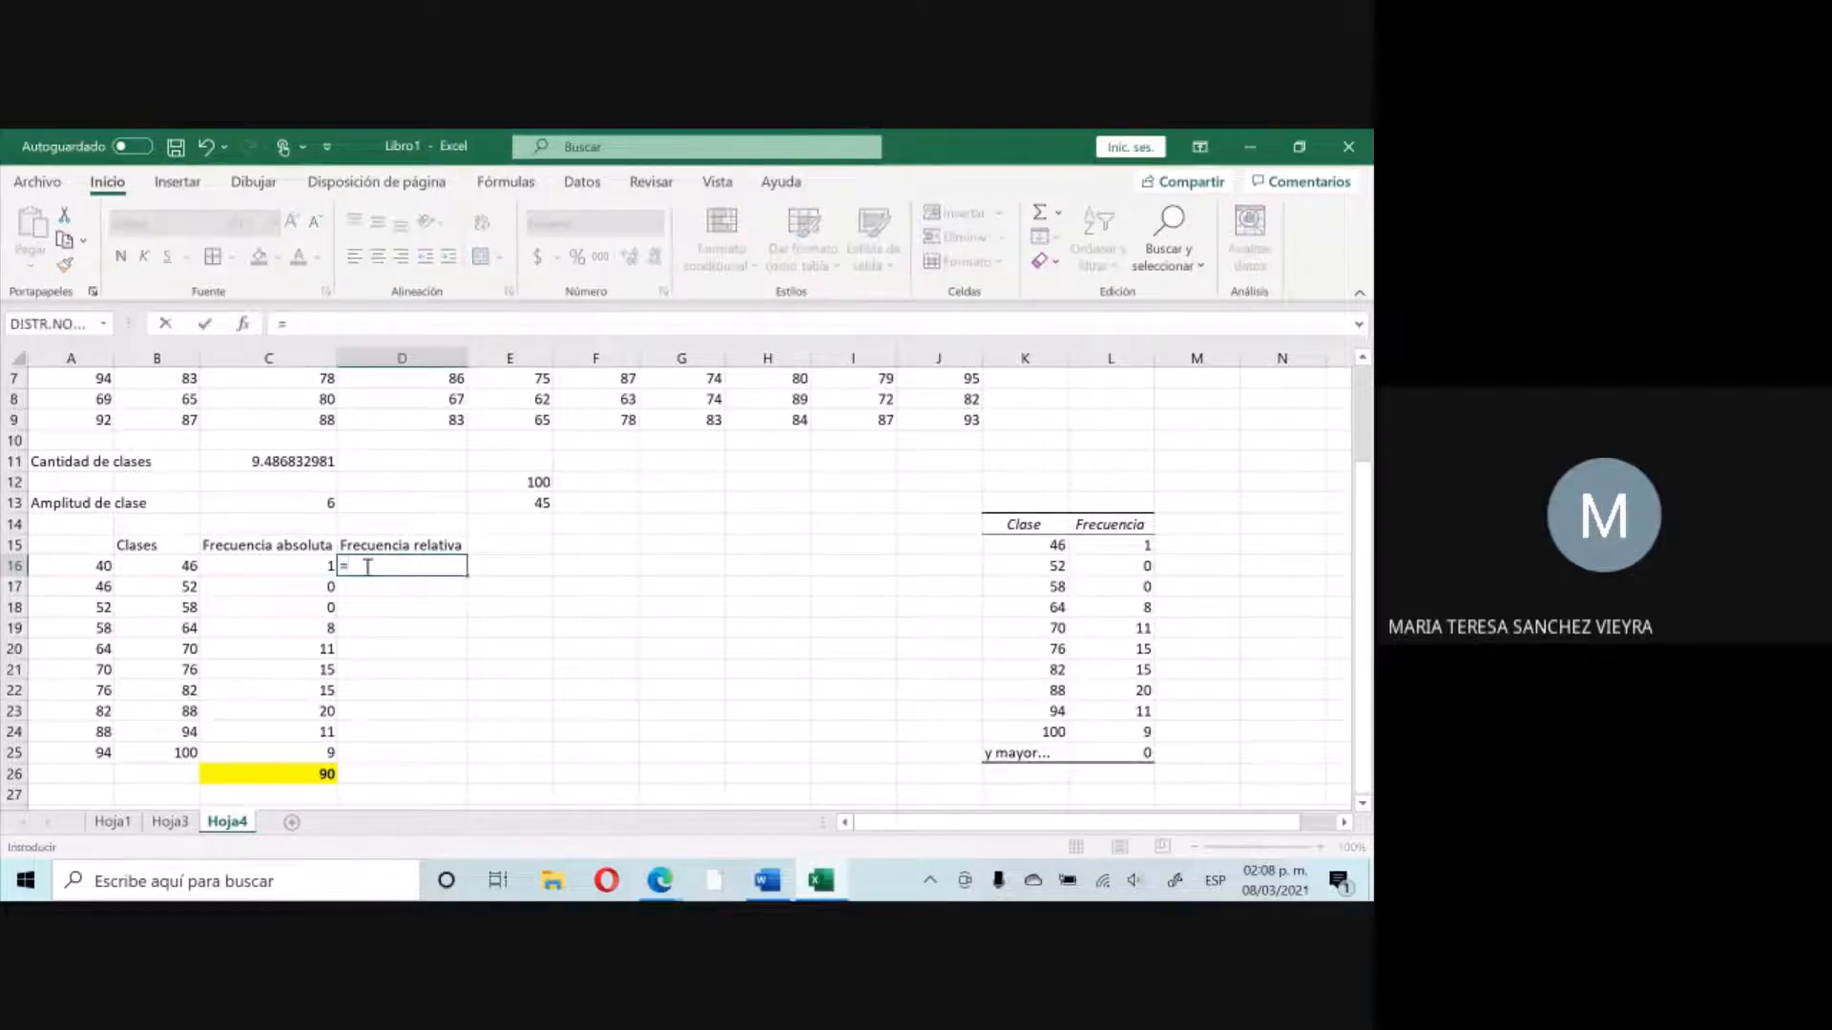
pyautogui.click(304, 566)
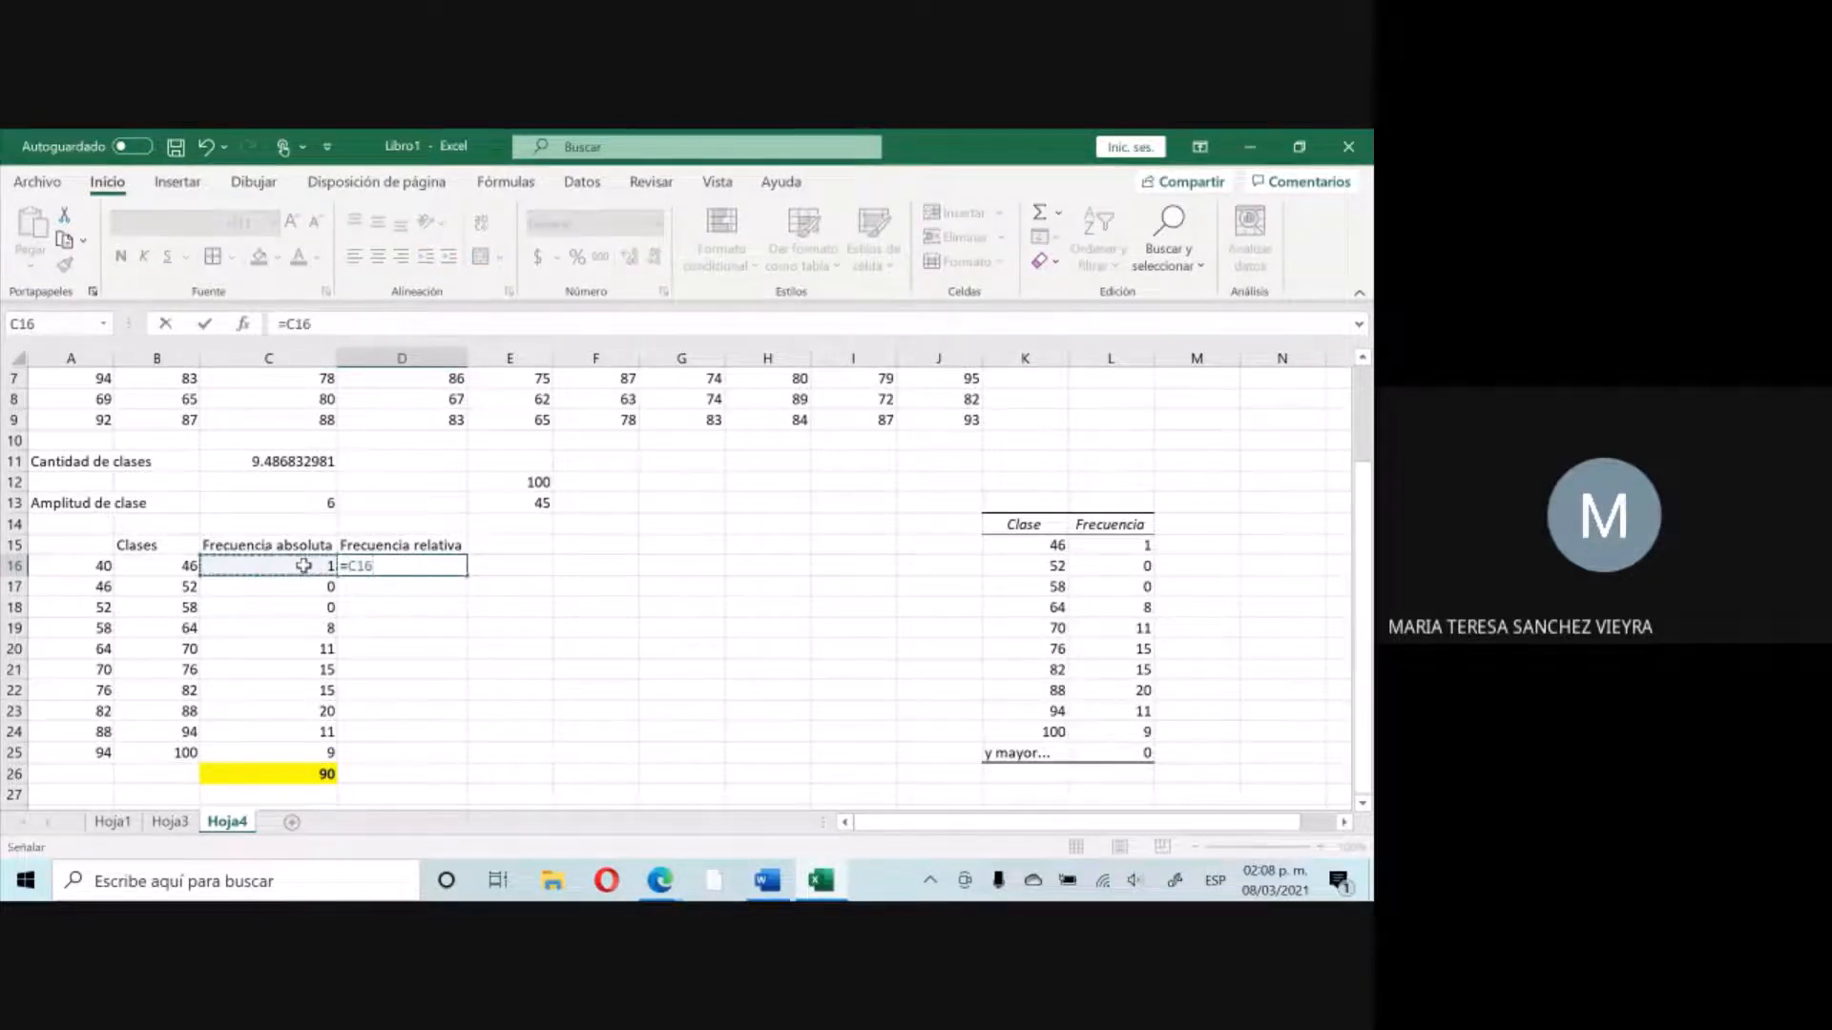
pyautogui.write('/90')
pyautogui.press('Return')
pyautogui.click(448, 567)
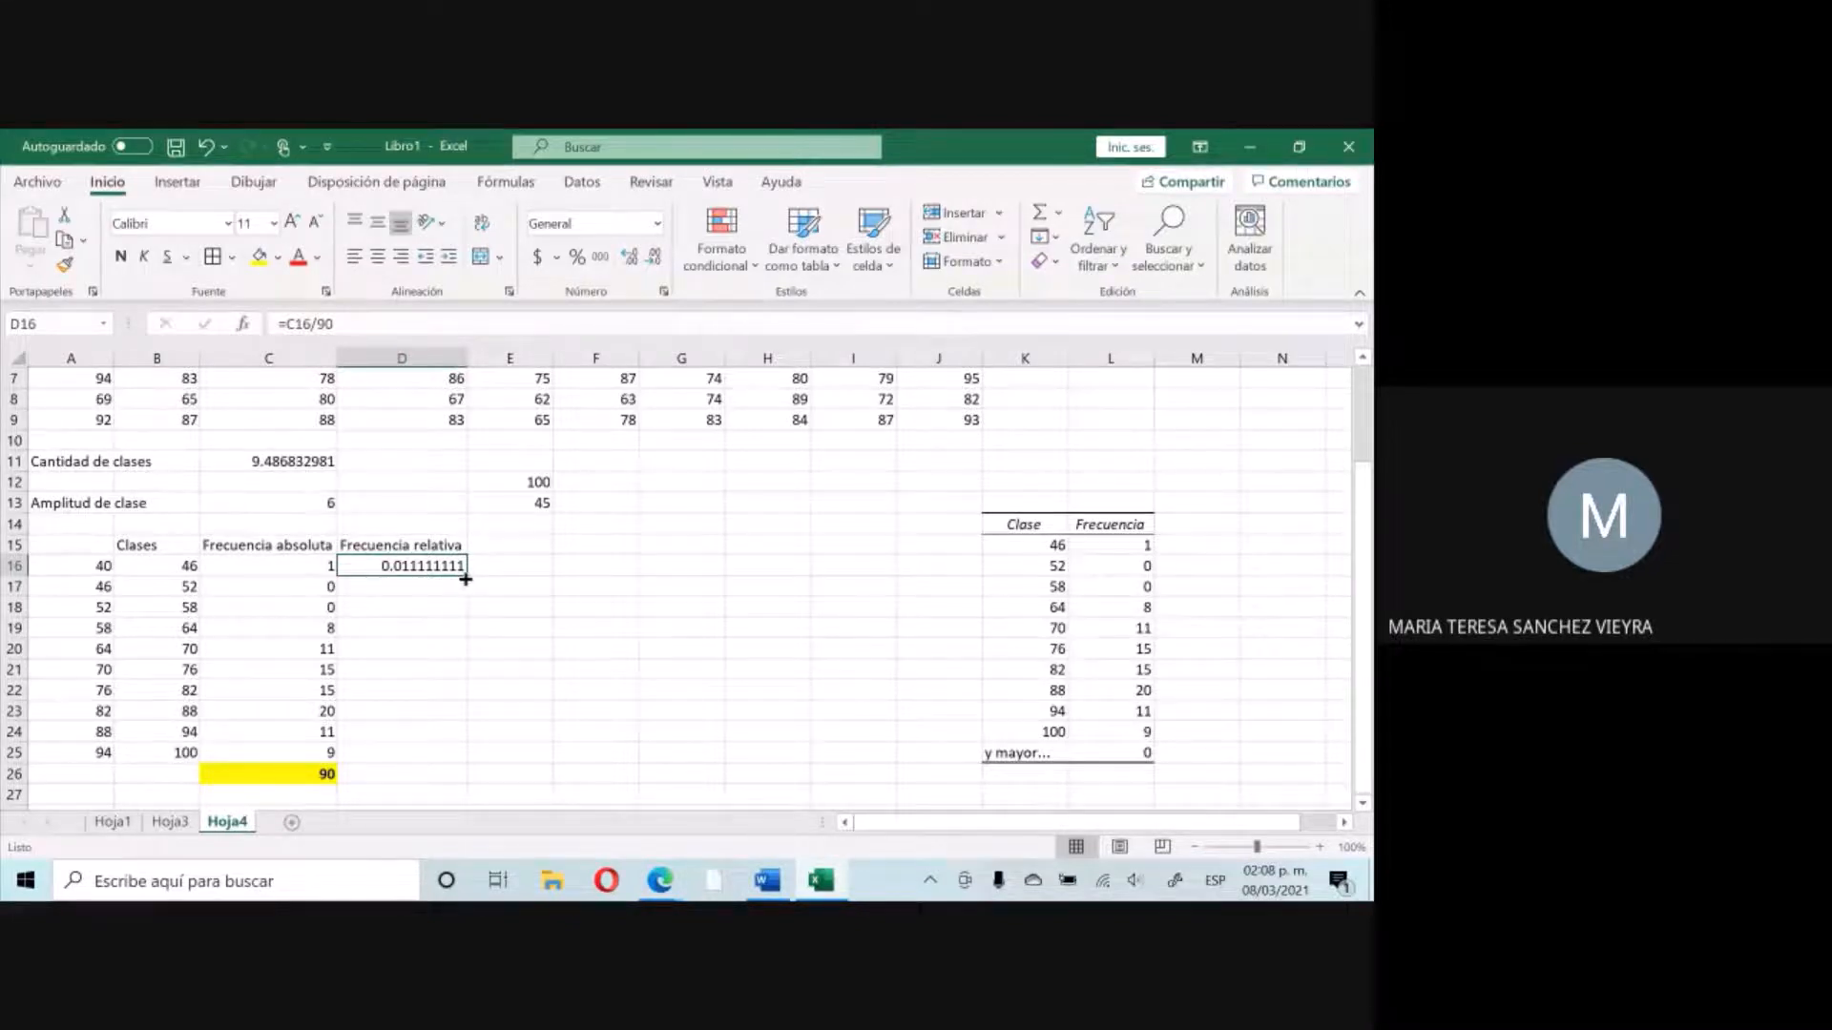
pyautogui.moveTo(466, 579); pyautogui.dragTo(458, 754)
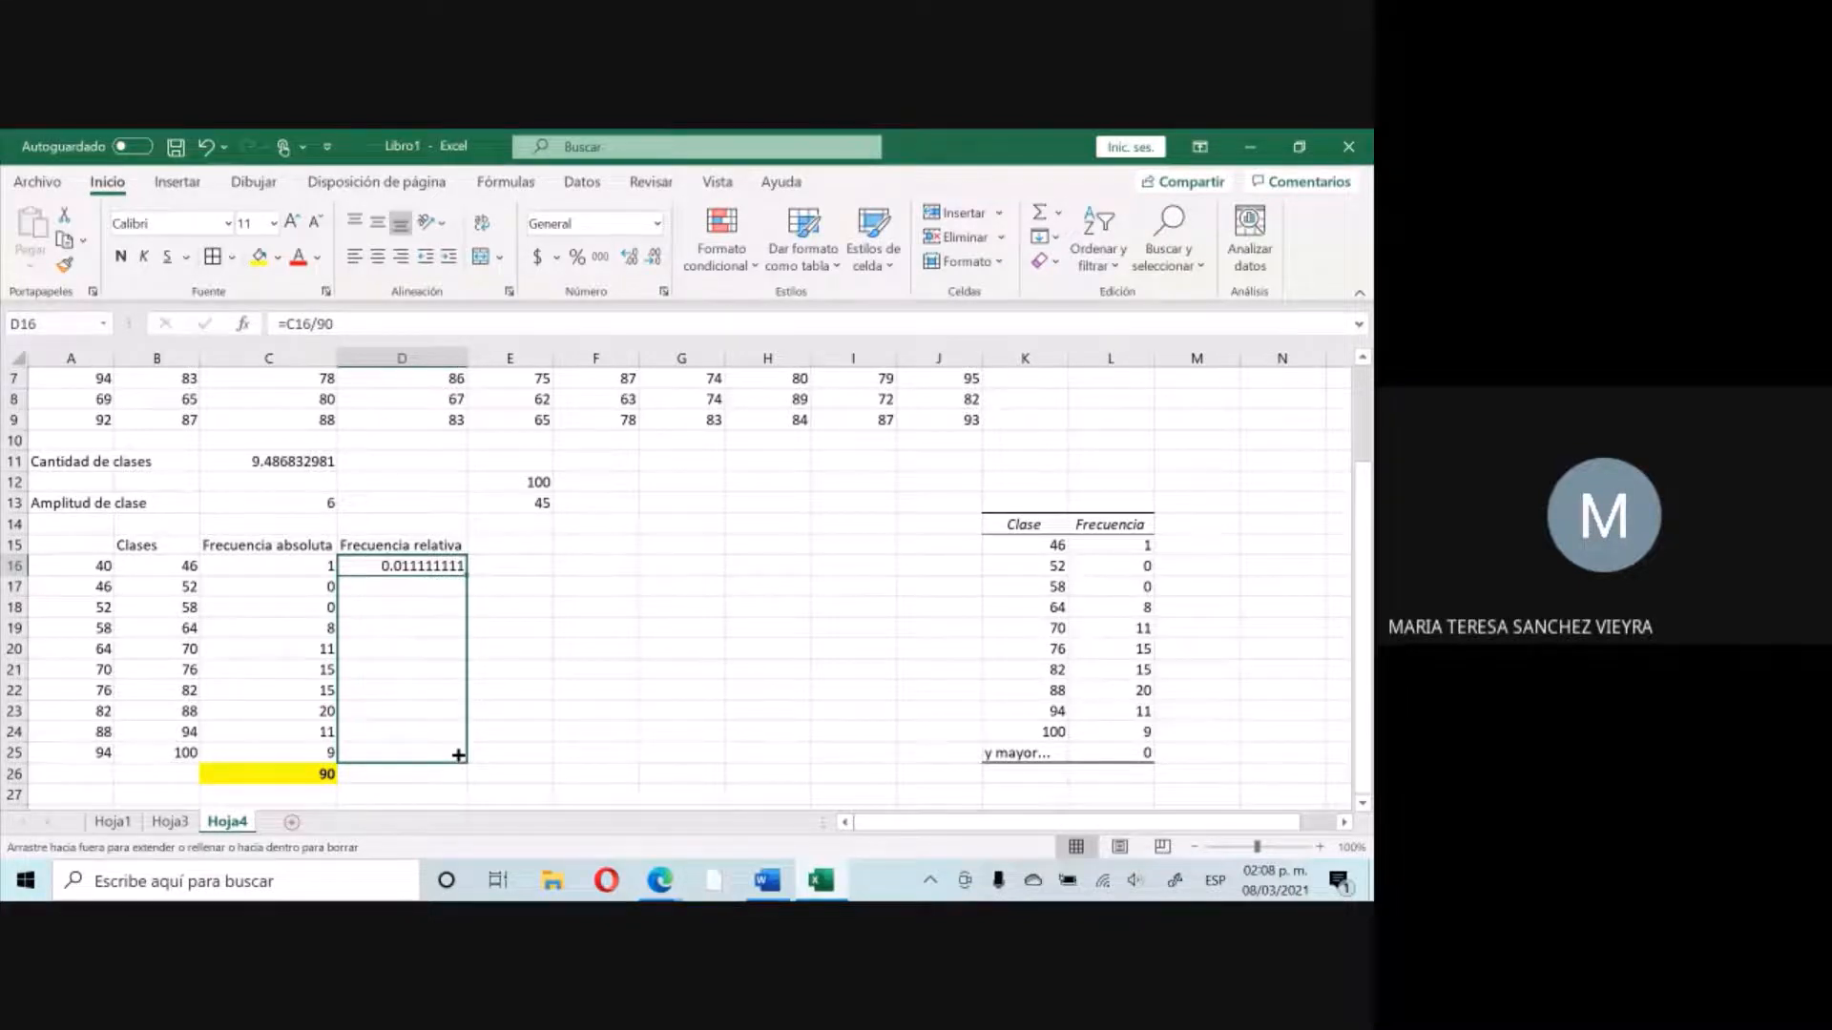
pyautogui.moveTo(458, 755); pyautogui.dragTo(456, 754)
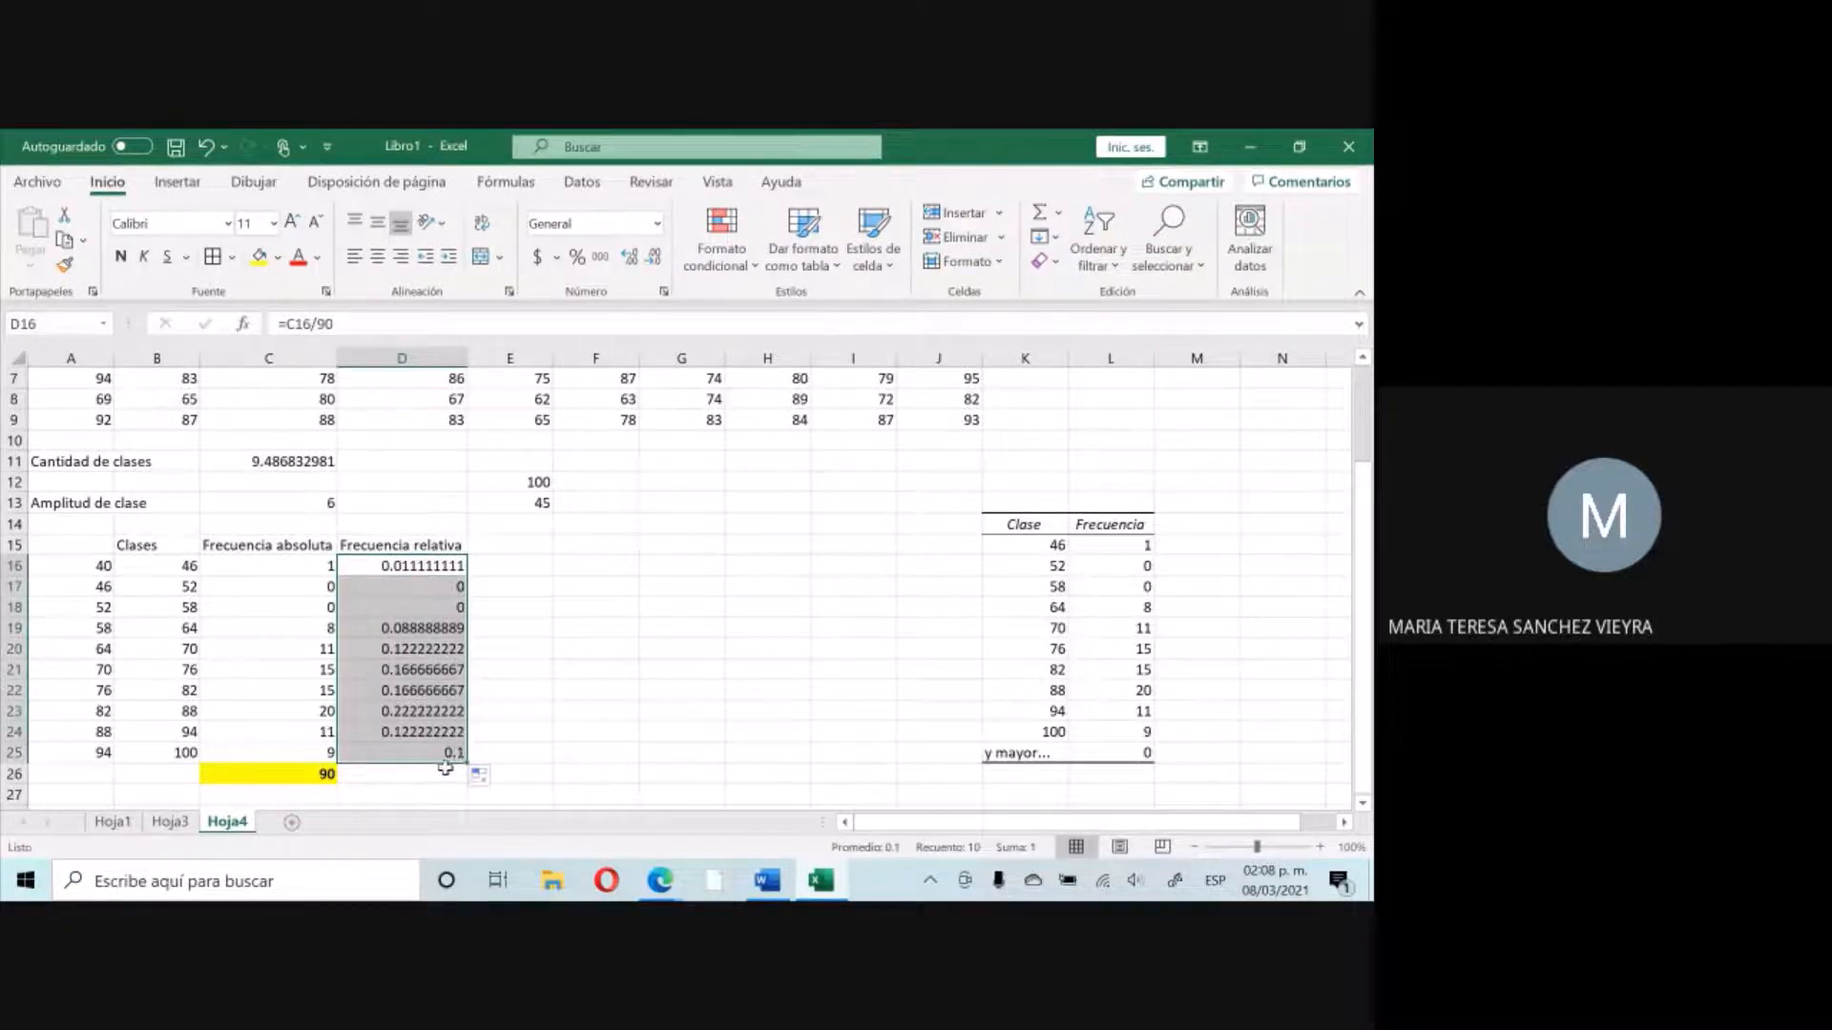
# Total the relative frequencies in D26 with =SUMA(D16:D25) and fill the cell yellow.
pyautogui.click(441, 771)
pyautogui.write('=sum')
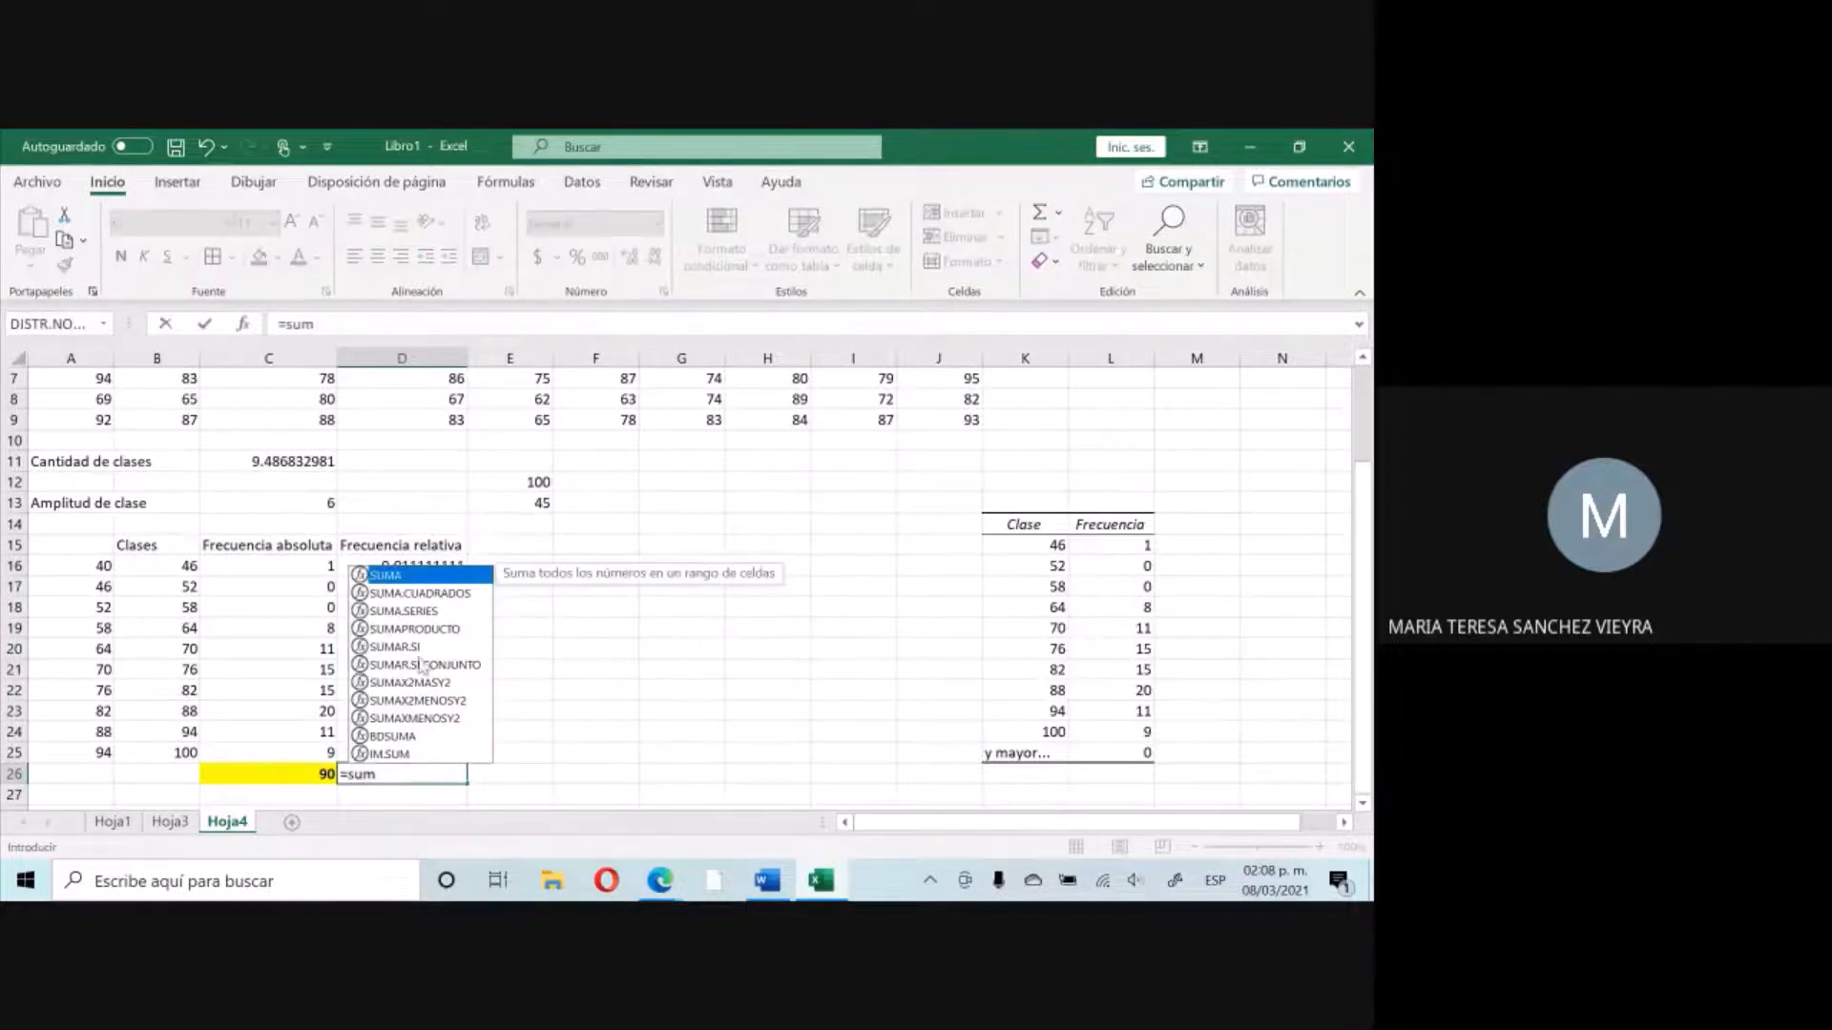
pyautogui.doubleClick(417, 575)
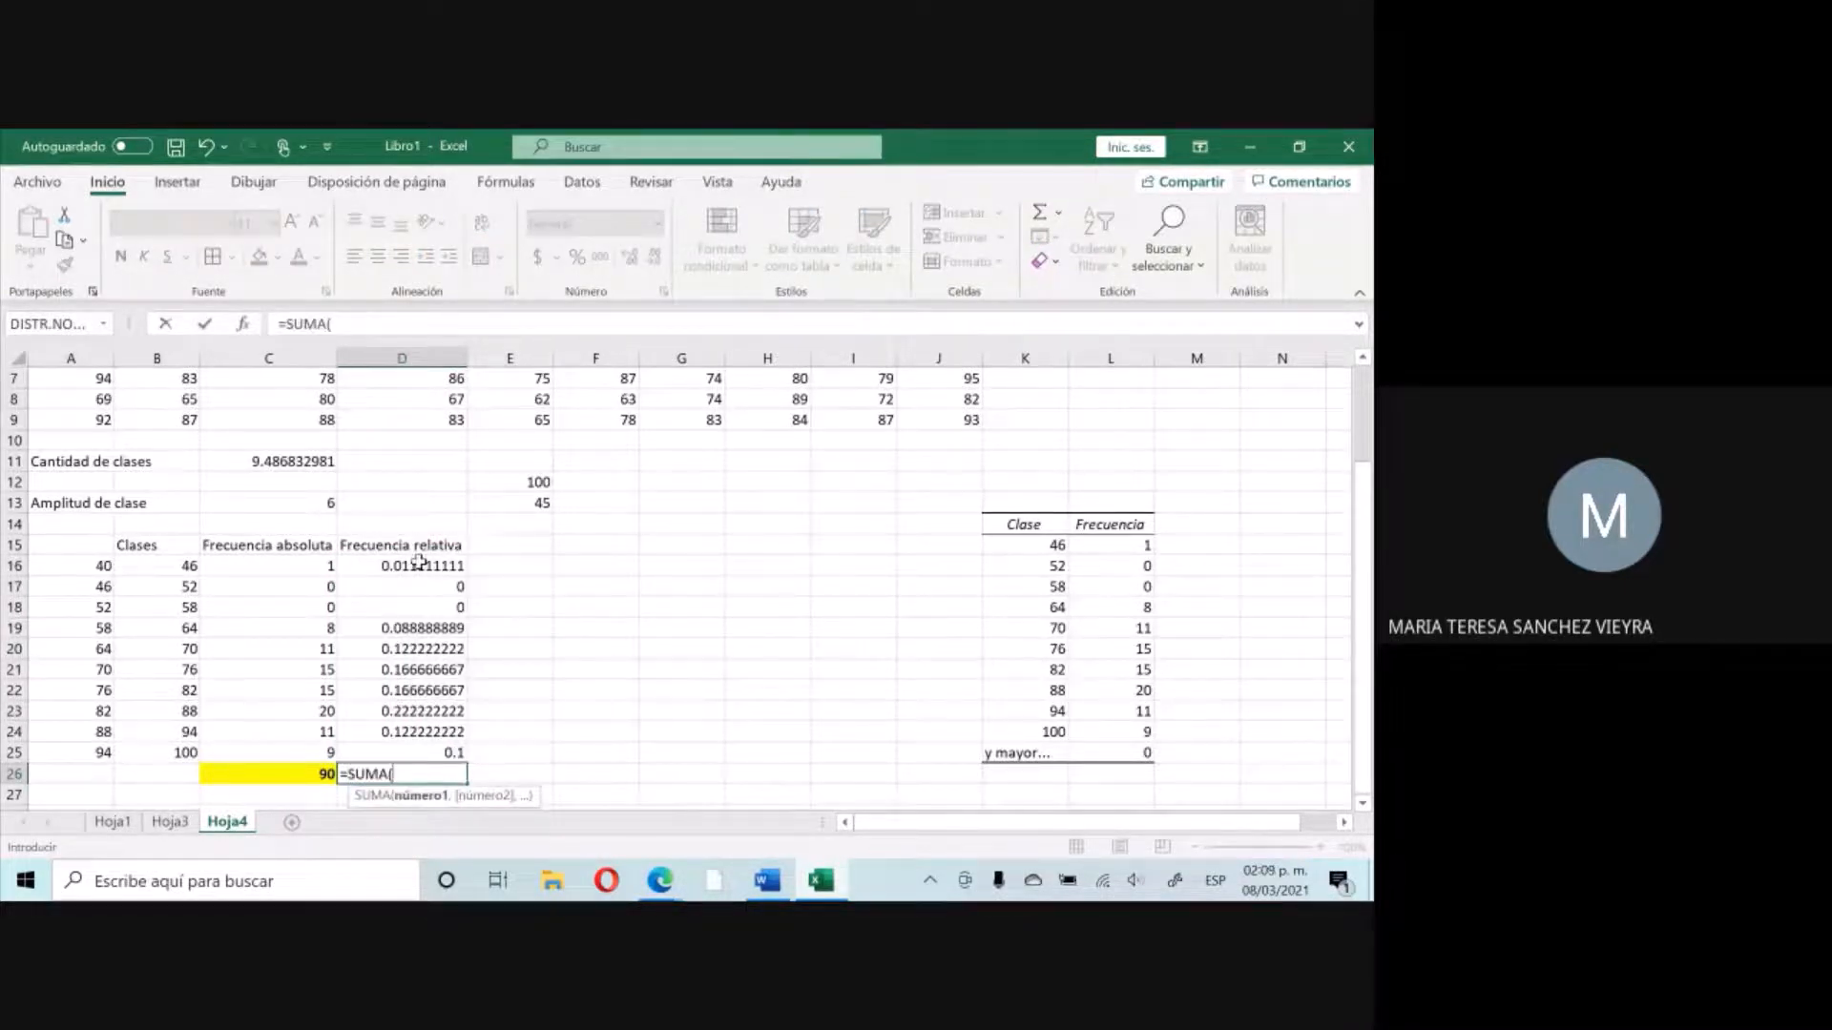
pyautogui.moveTo(420, 564); pyautogui.dragTo(430, 749)
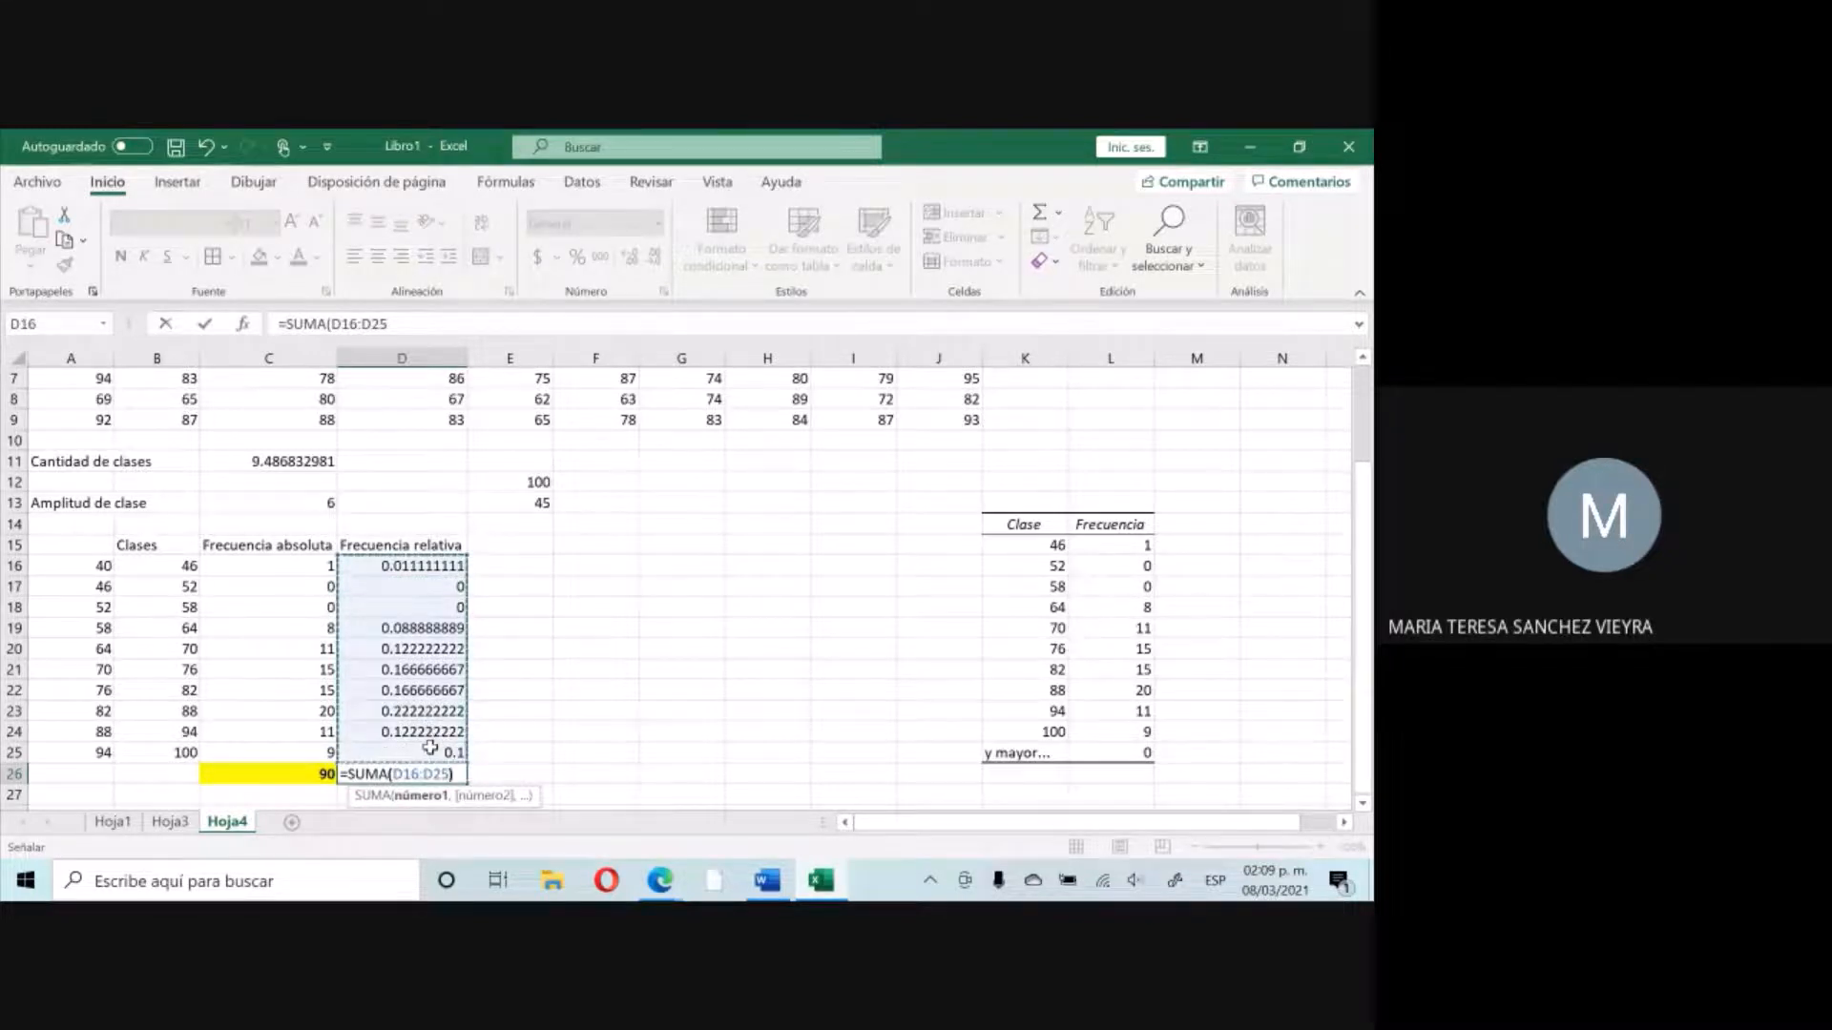
pyautogui.press('Return')
pyautogui.click(451, 775)
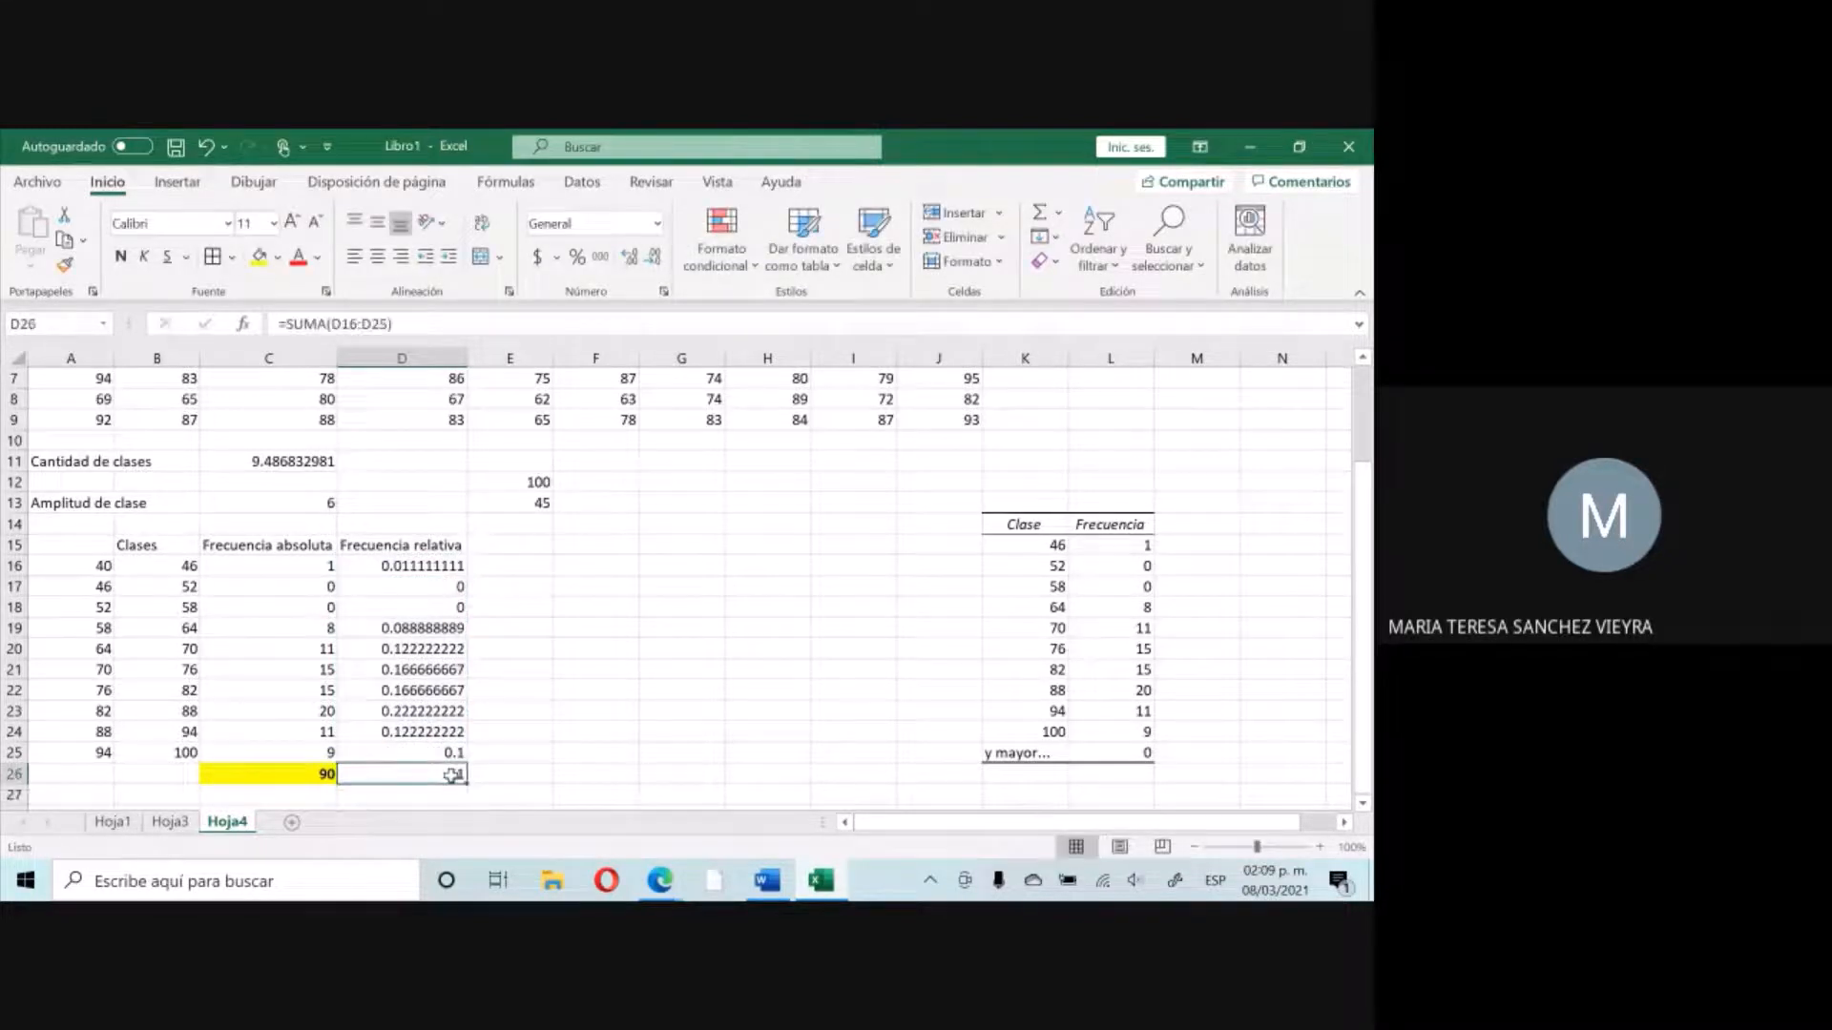
pyautogui.click(257, 257)
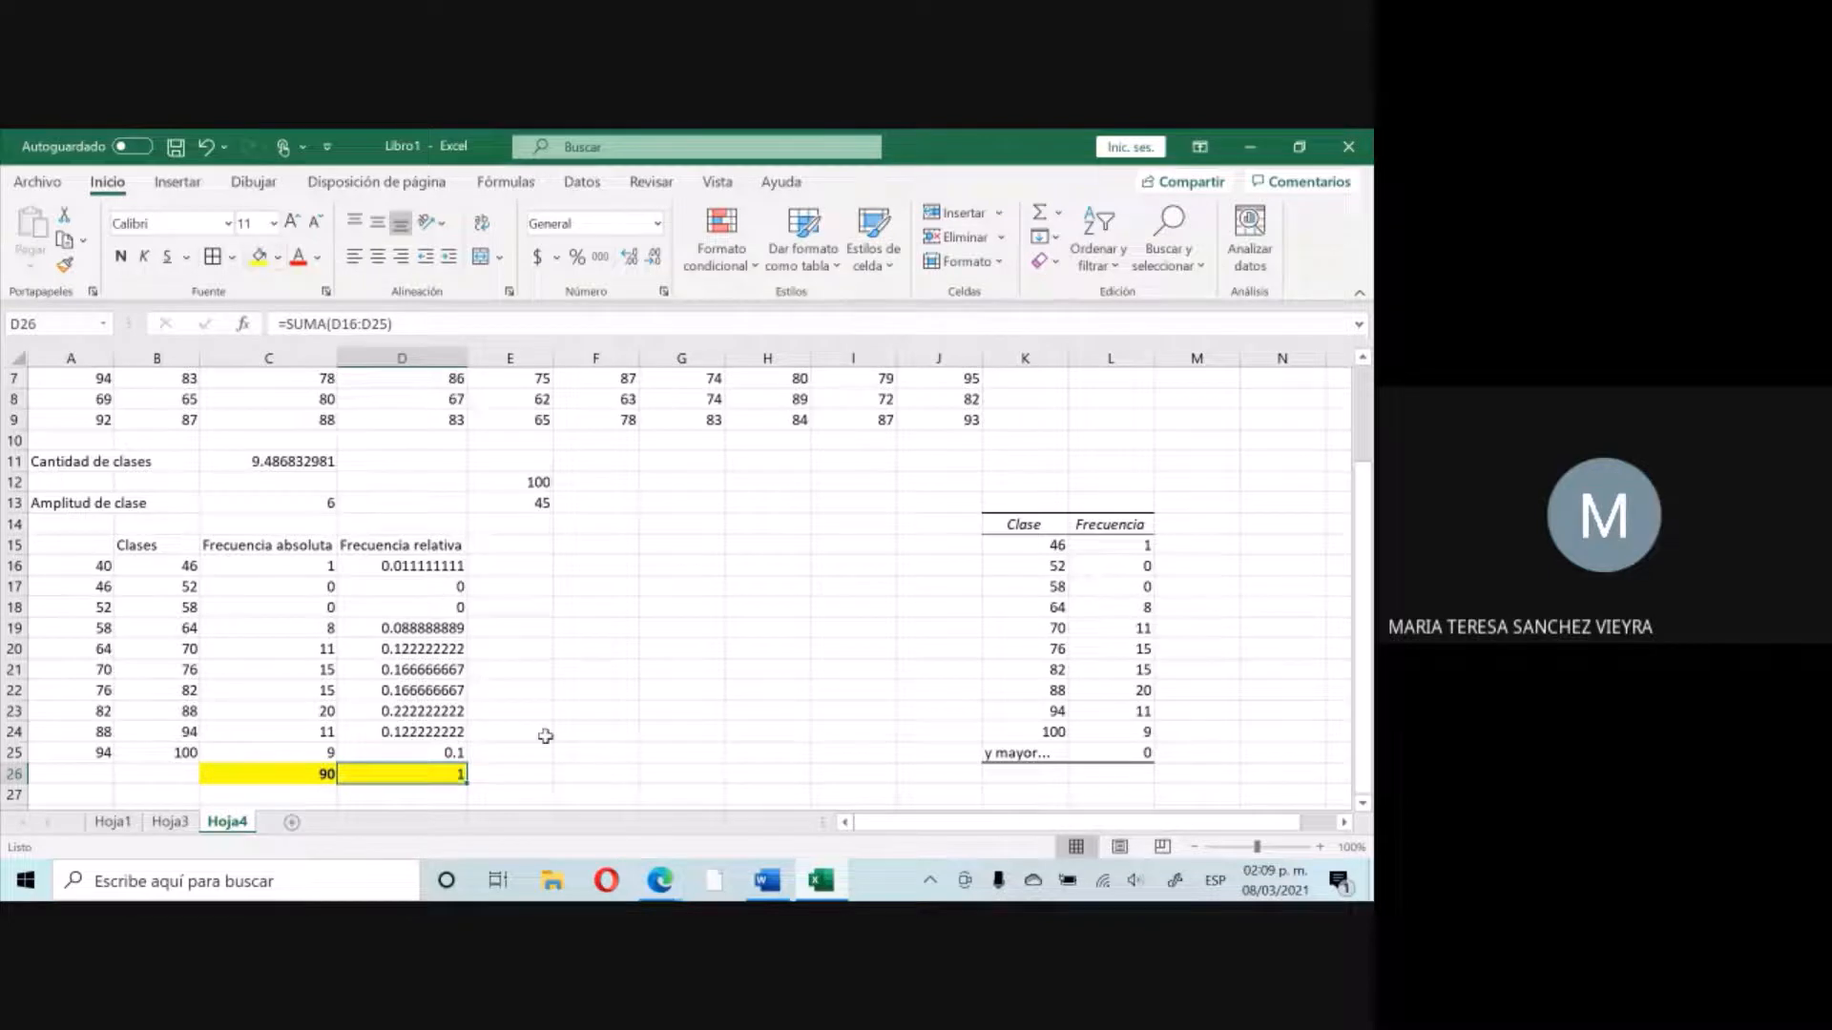
# Add the heading "Frecuencia porcentual" in E15.
pyautogui.click(523, 546)
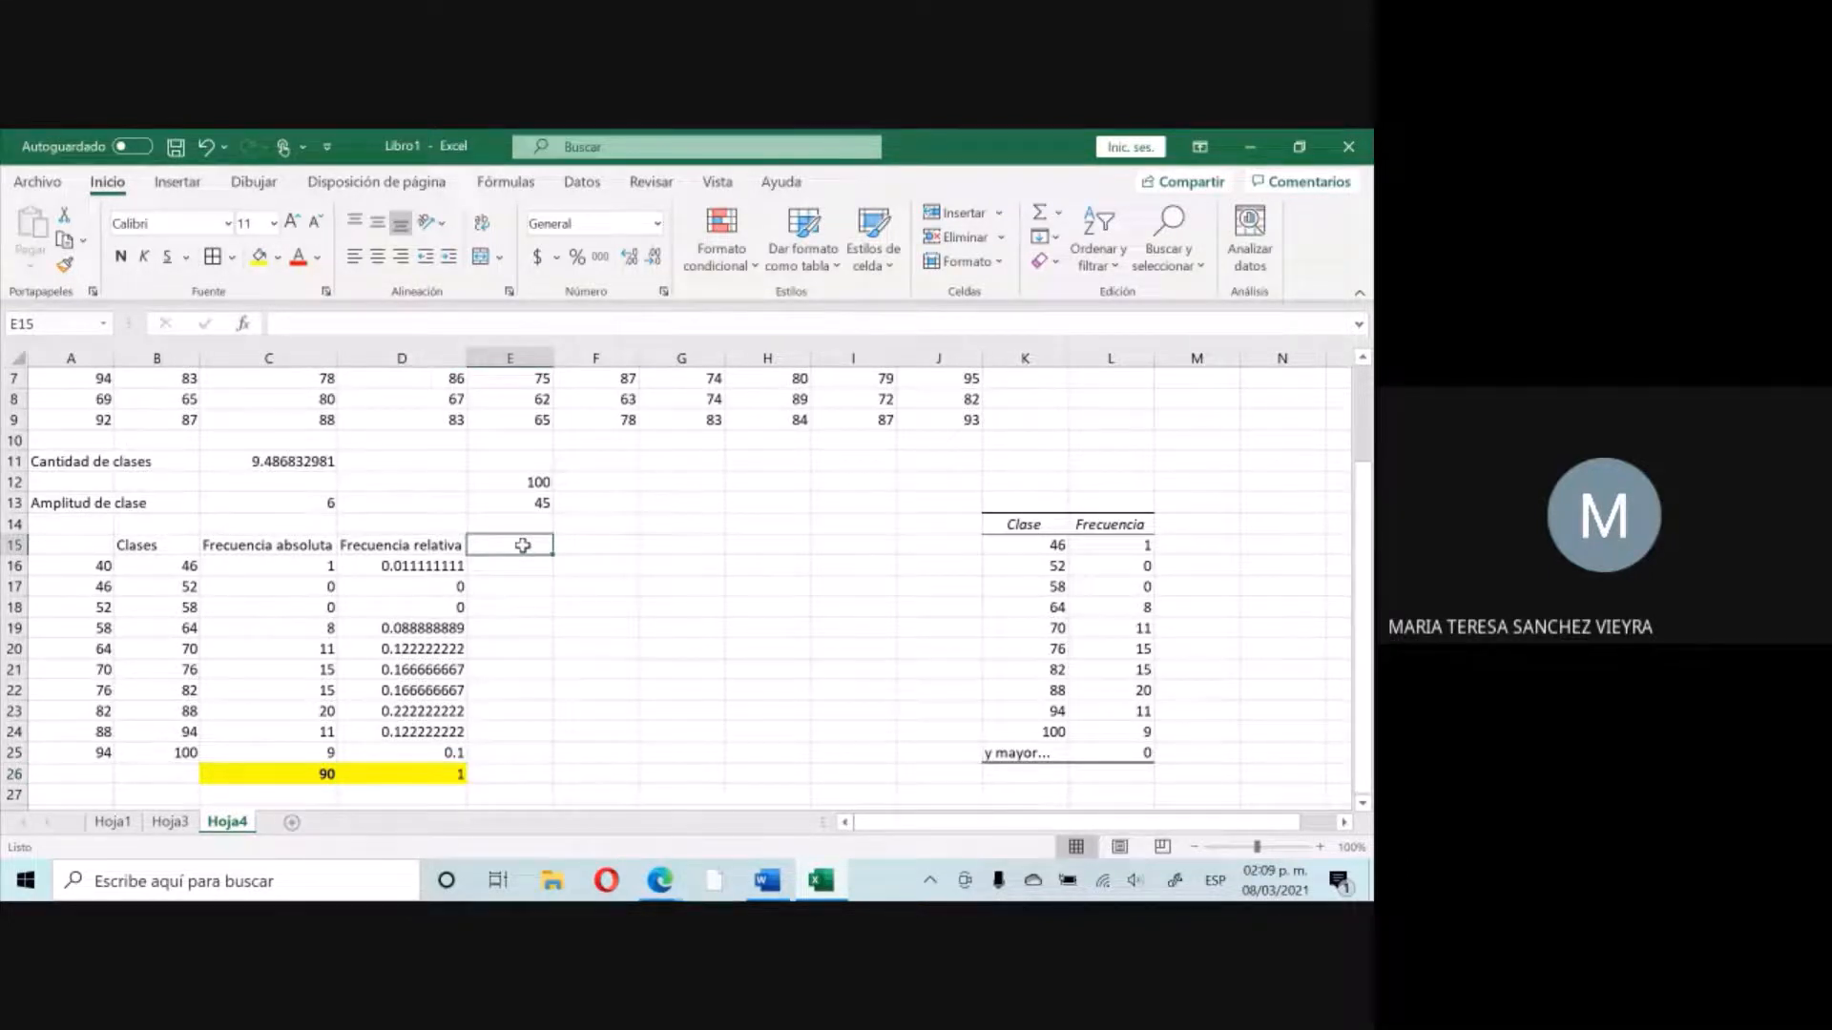
pyautogui.write('Frecue')
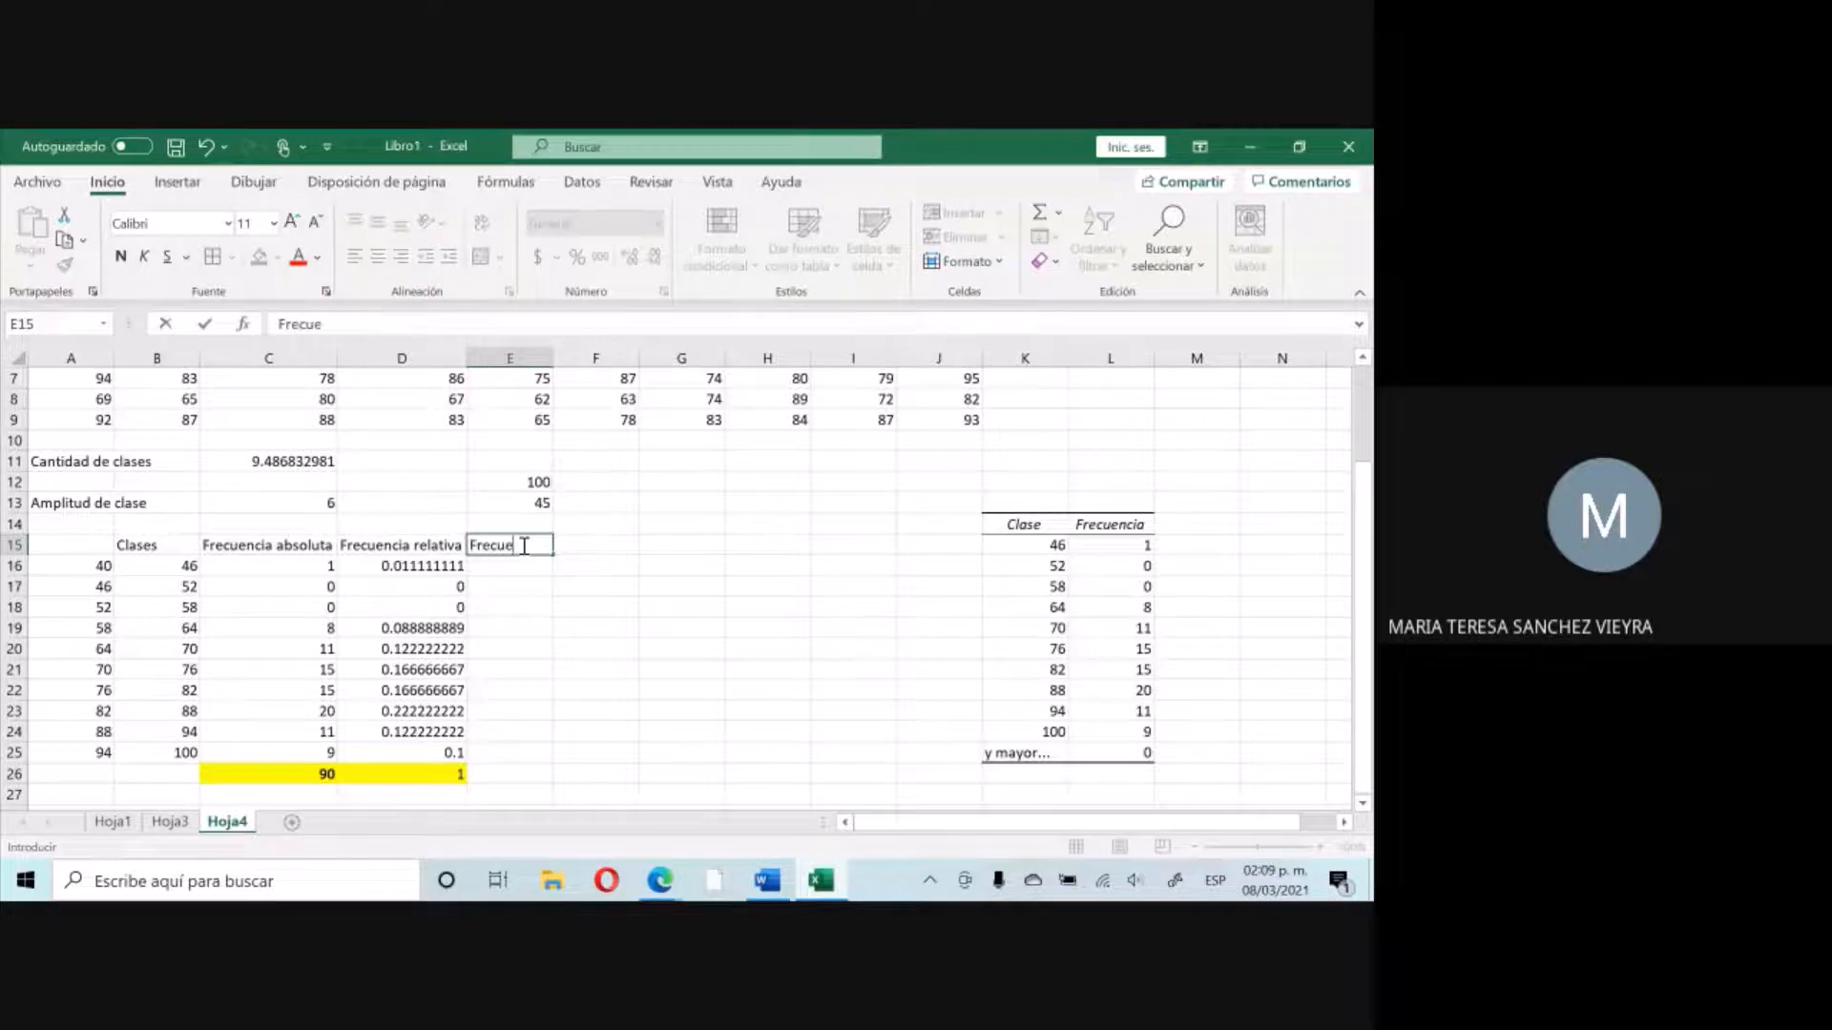
pyautogui.write('ncia porcentual')
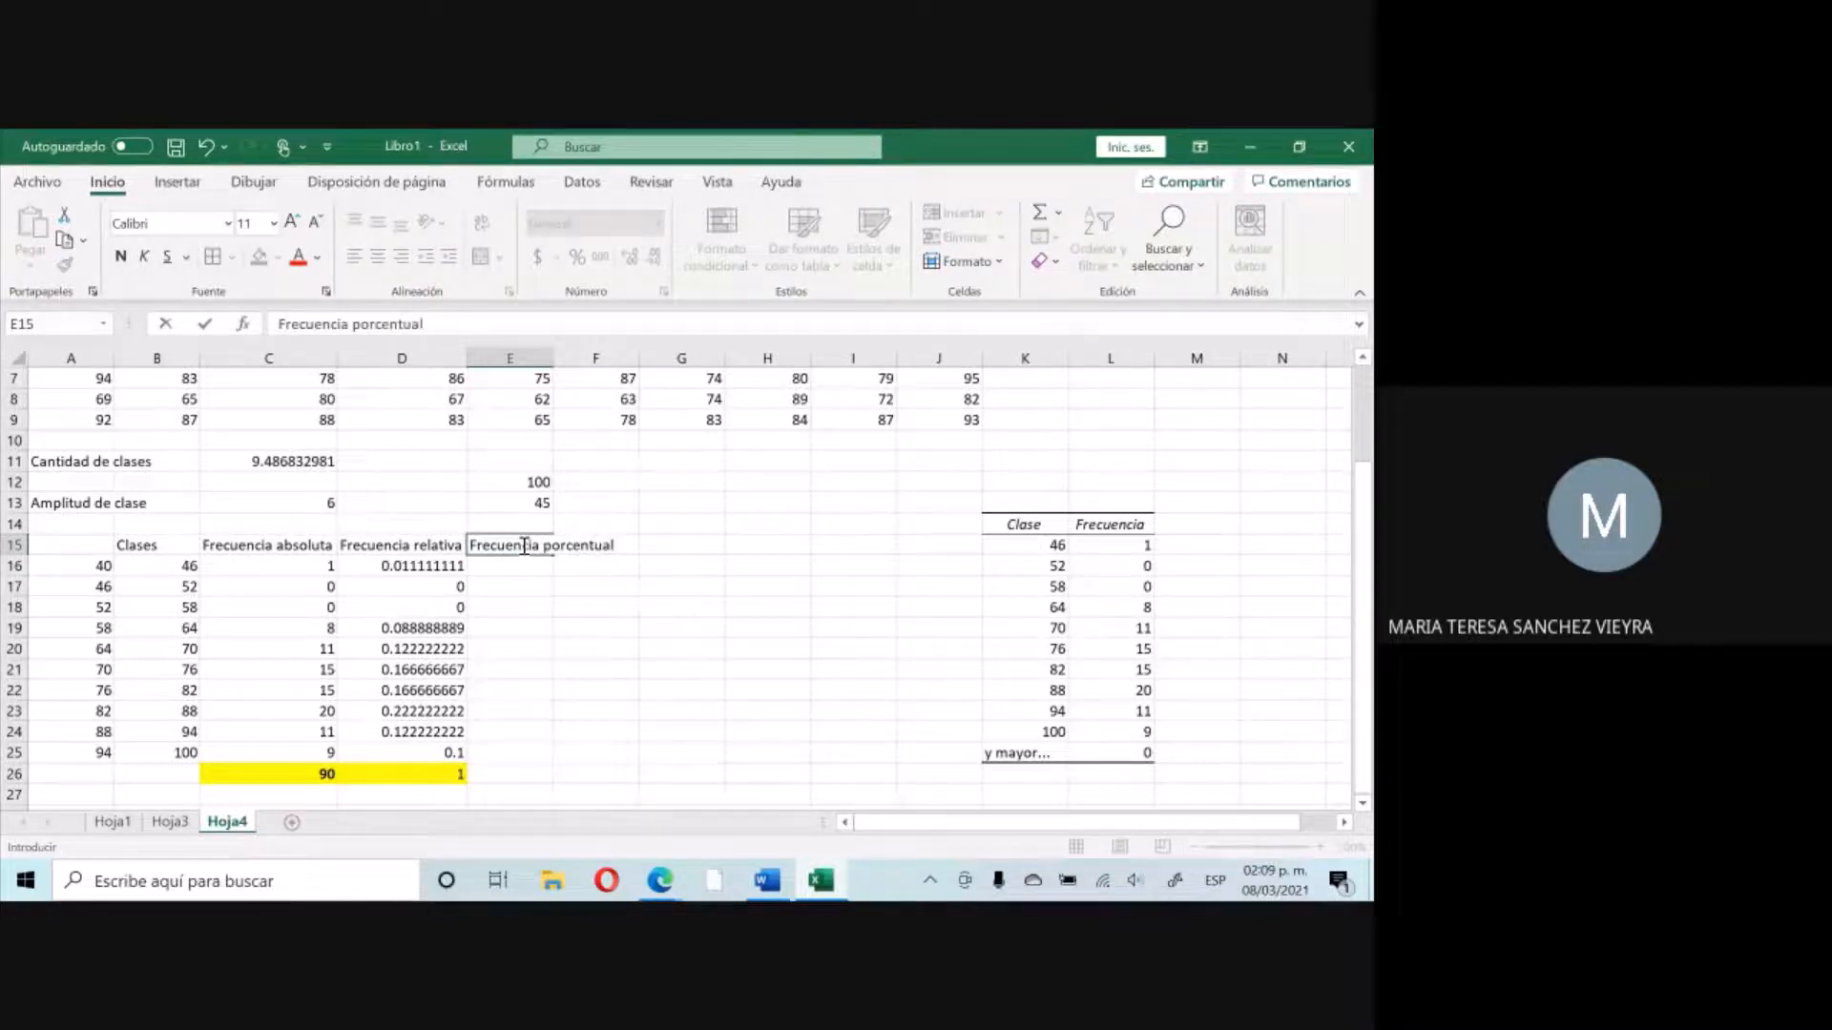
pyautogui.press('Return')
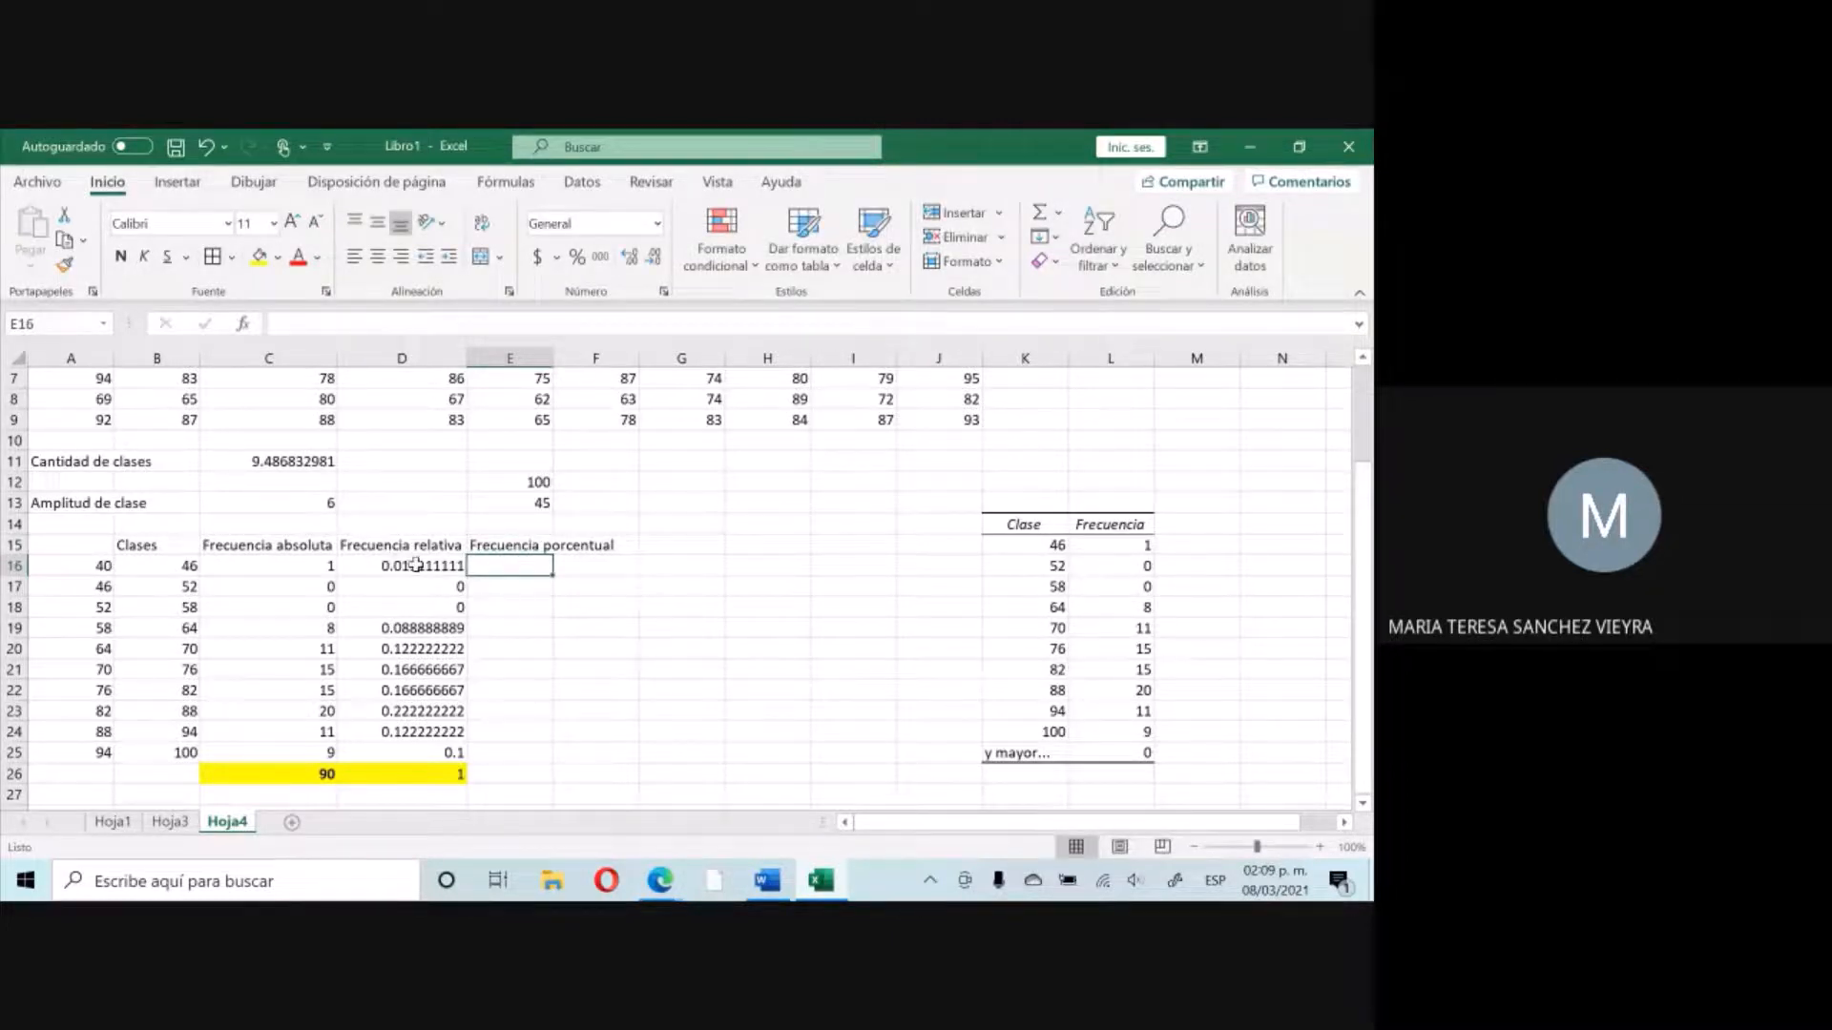
# Calculate the first percentage frequency in E16 with =D16*100 and fill the formula down to E25.
pyautogui.write('=')
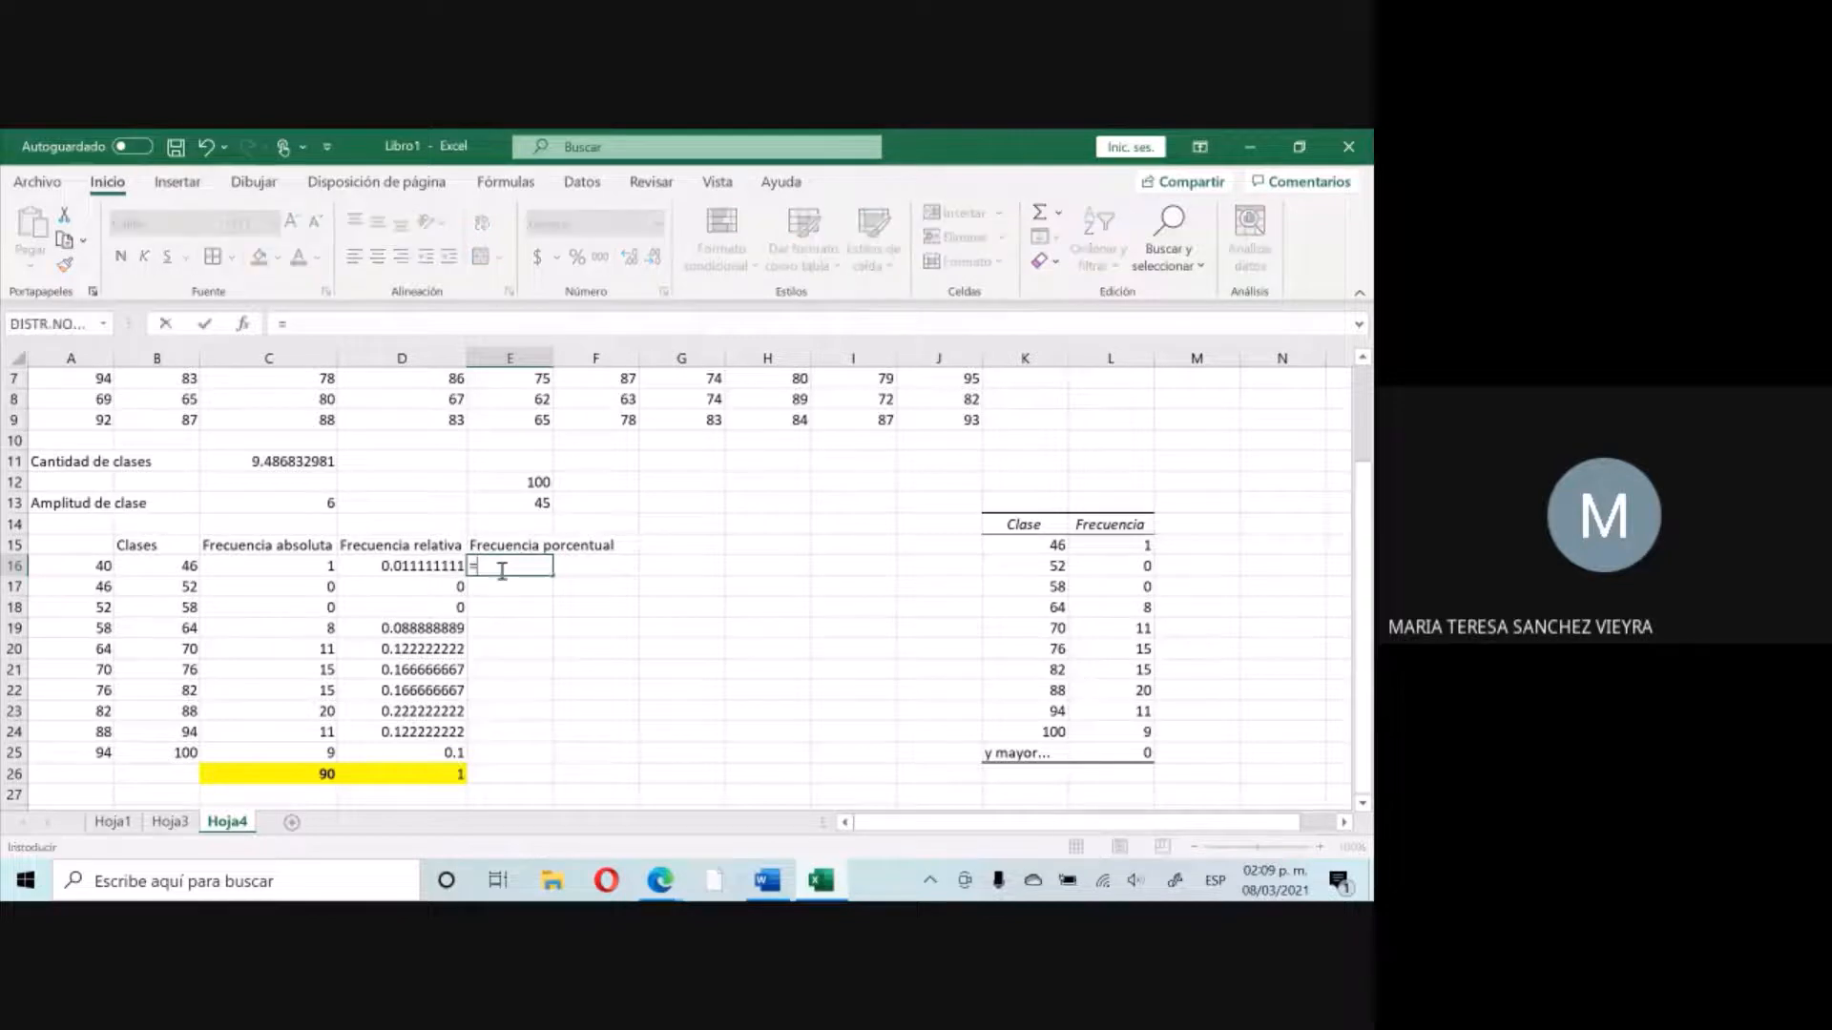
pyautogui.click(429, 566)
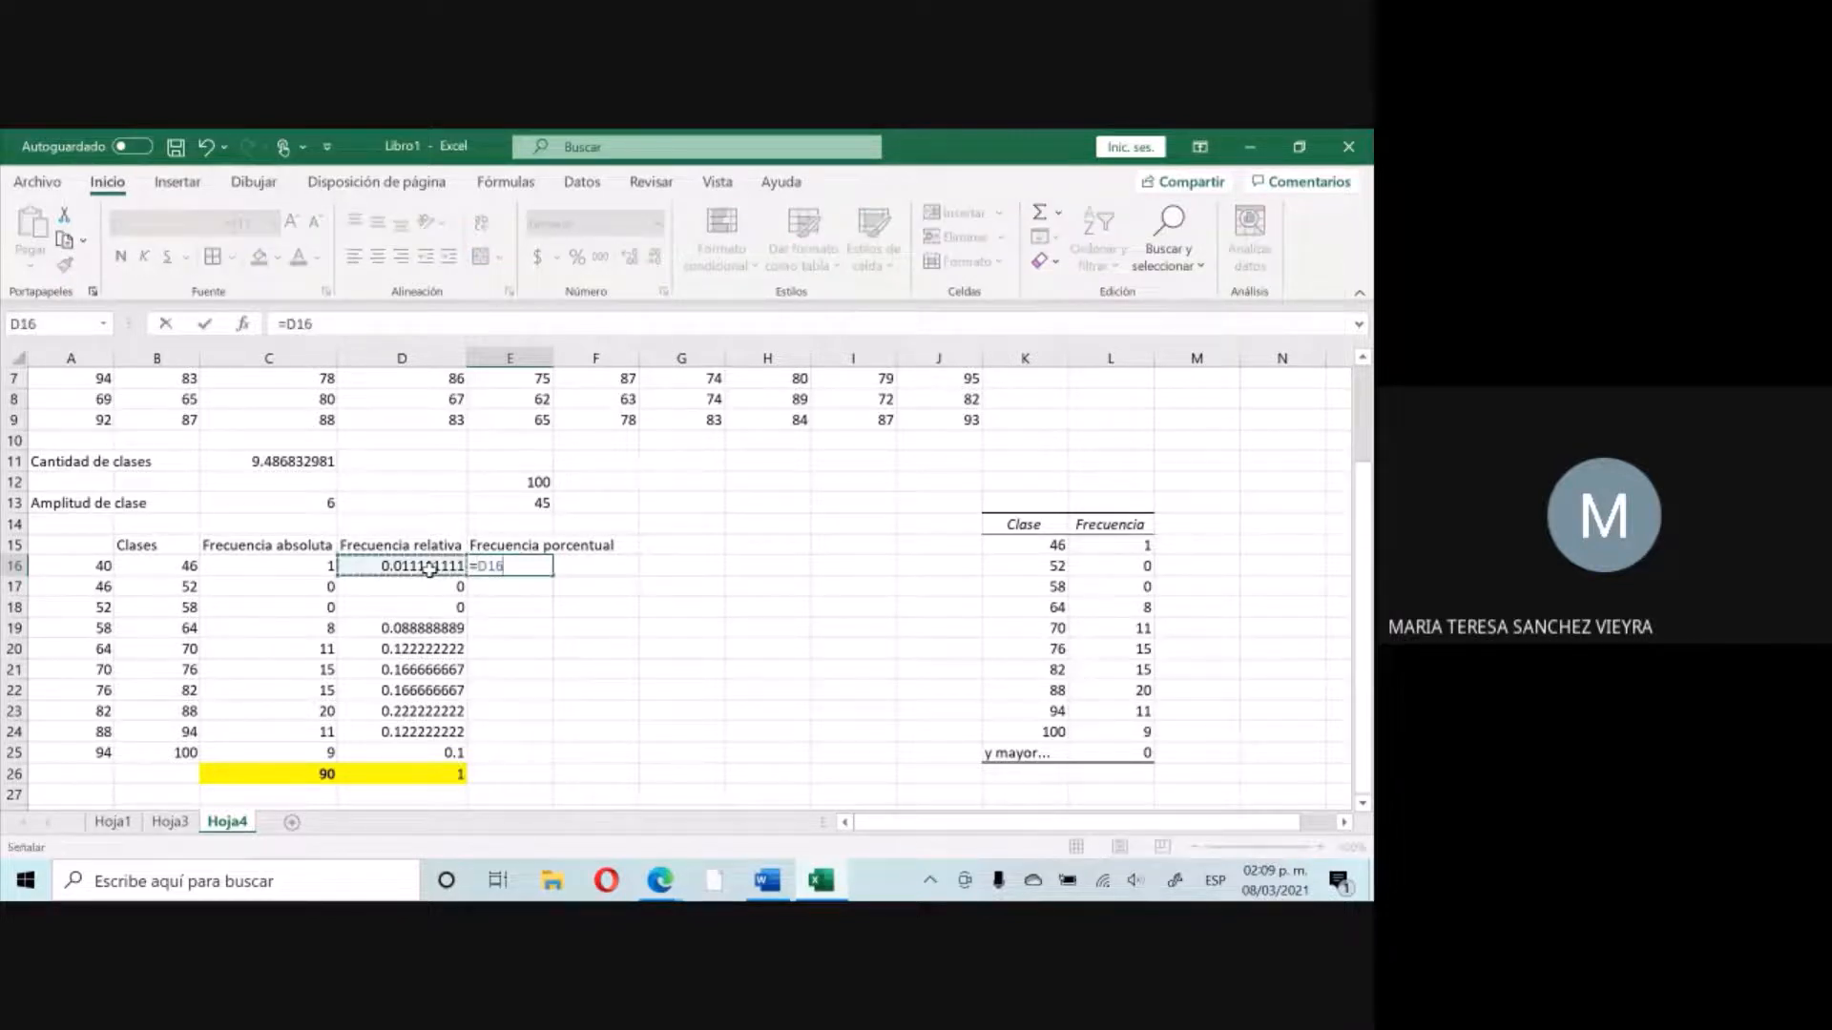
pyautogui.write('*100')
pyautogui.press('Return')
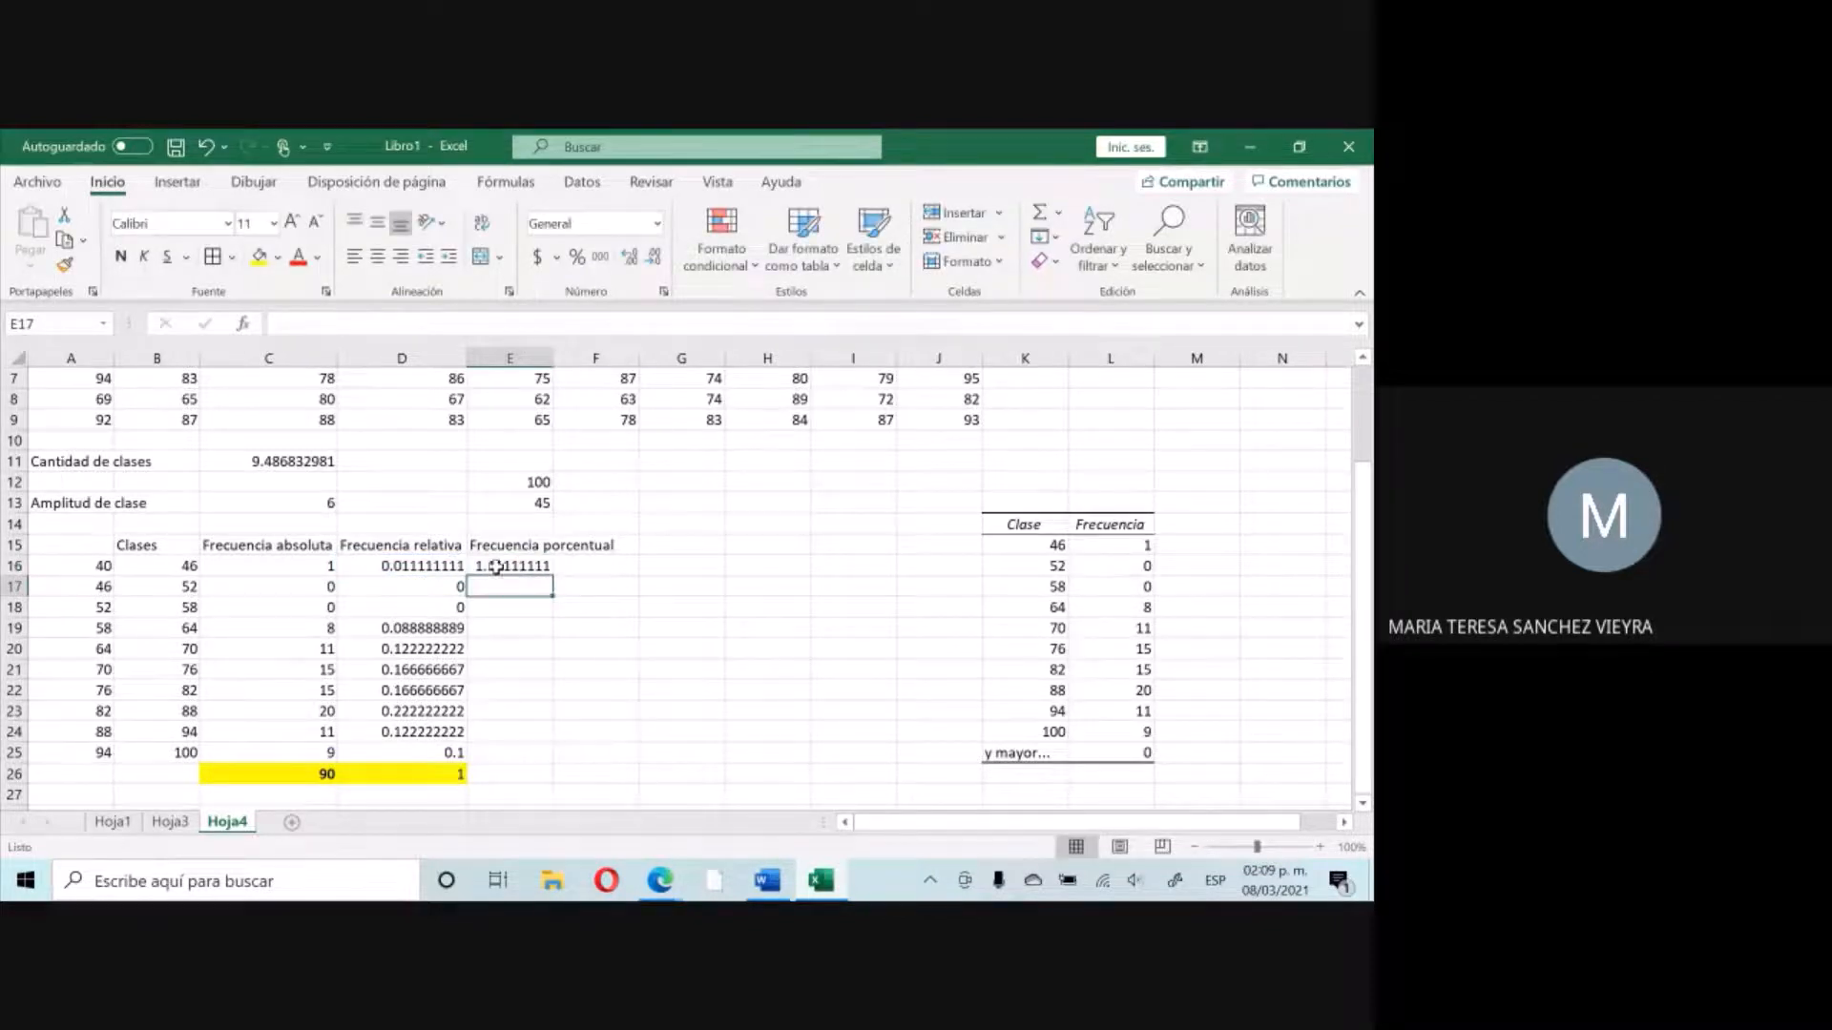
pyautogui.click(544, 568)
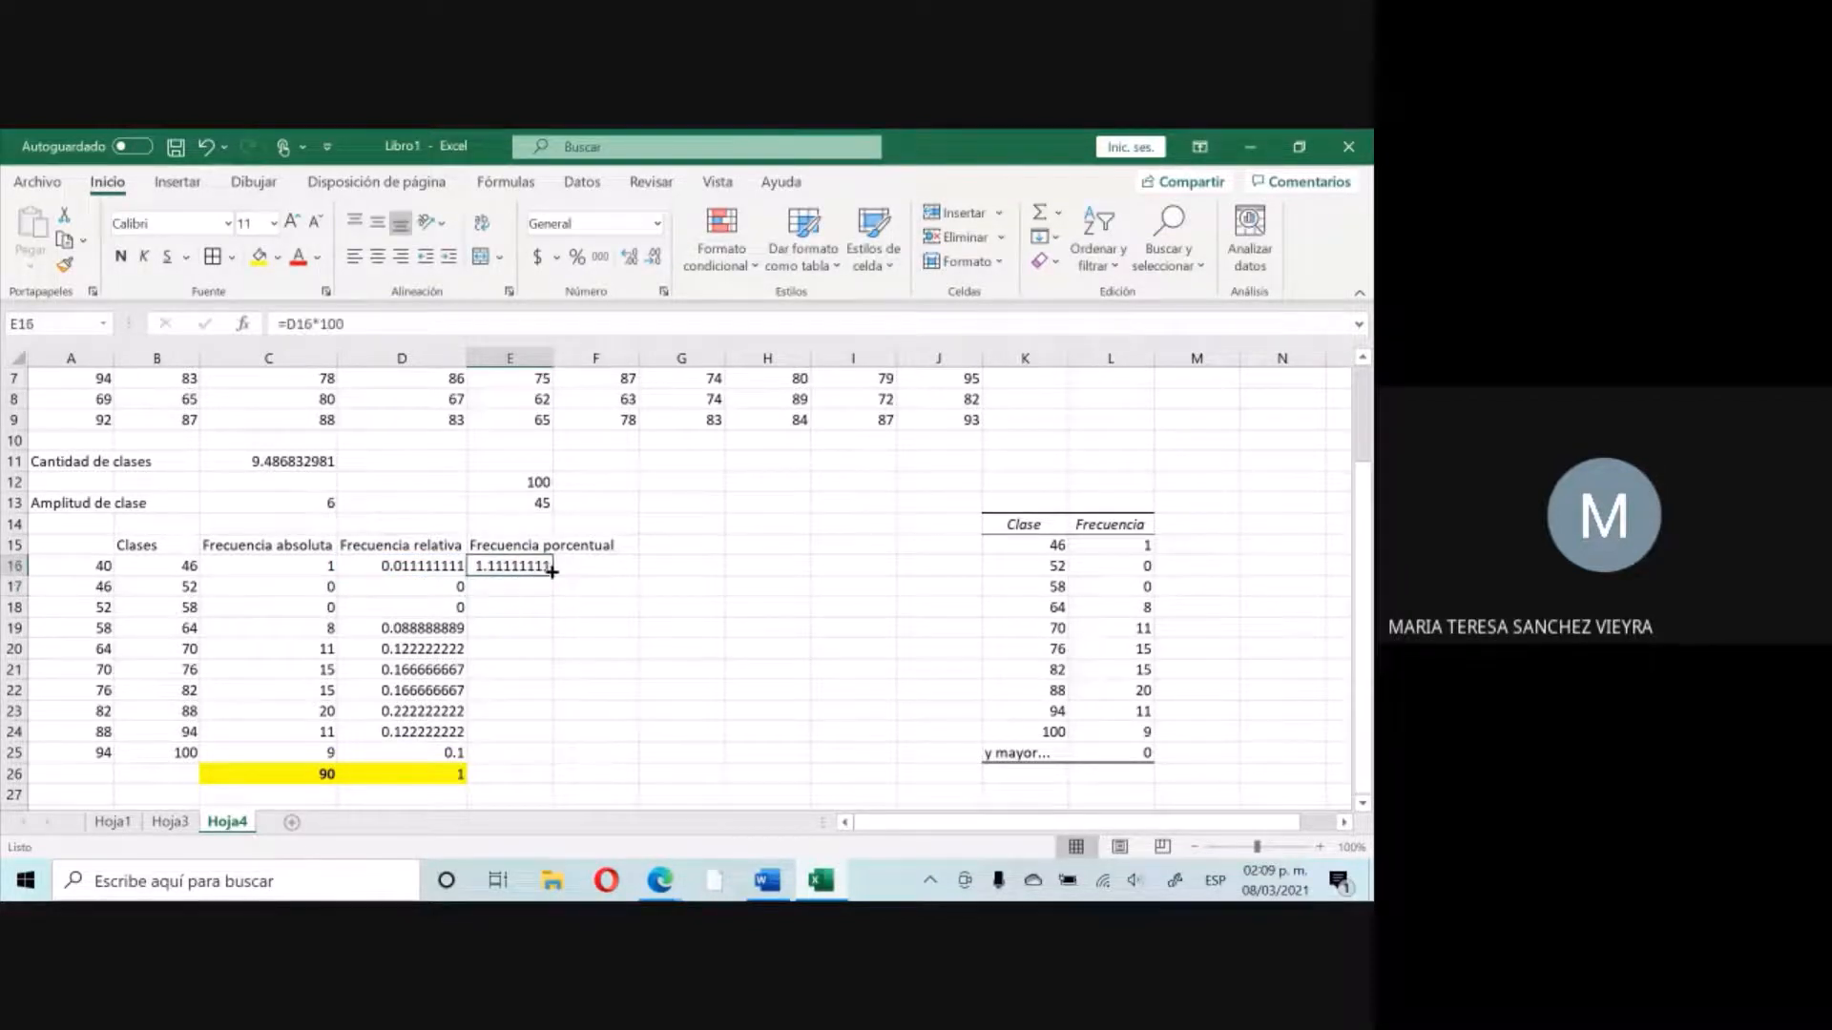
pyautogui.moveTo(551, 570); pyautogui.dragTo(549, 763)
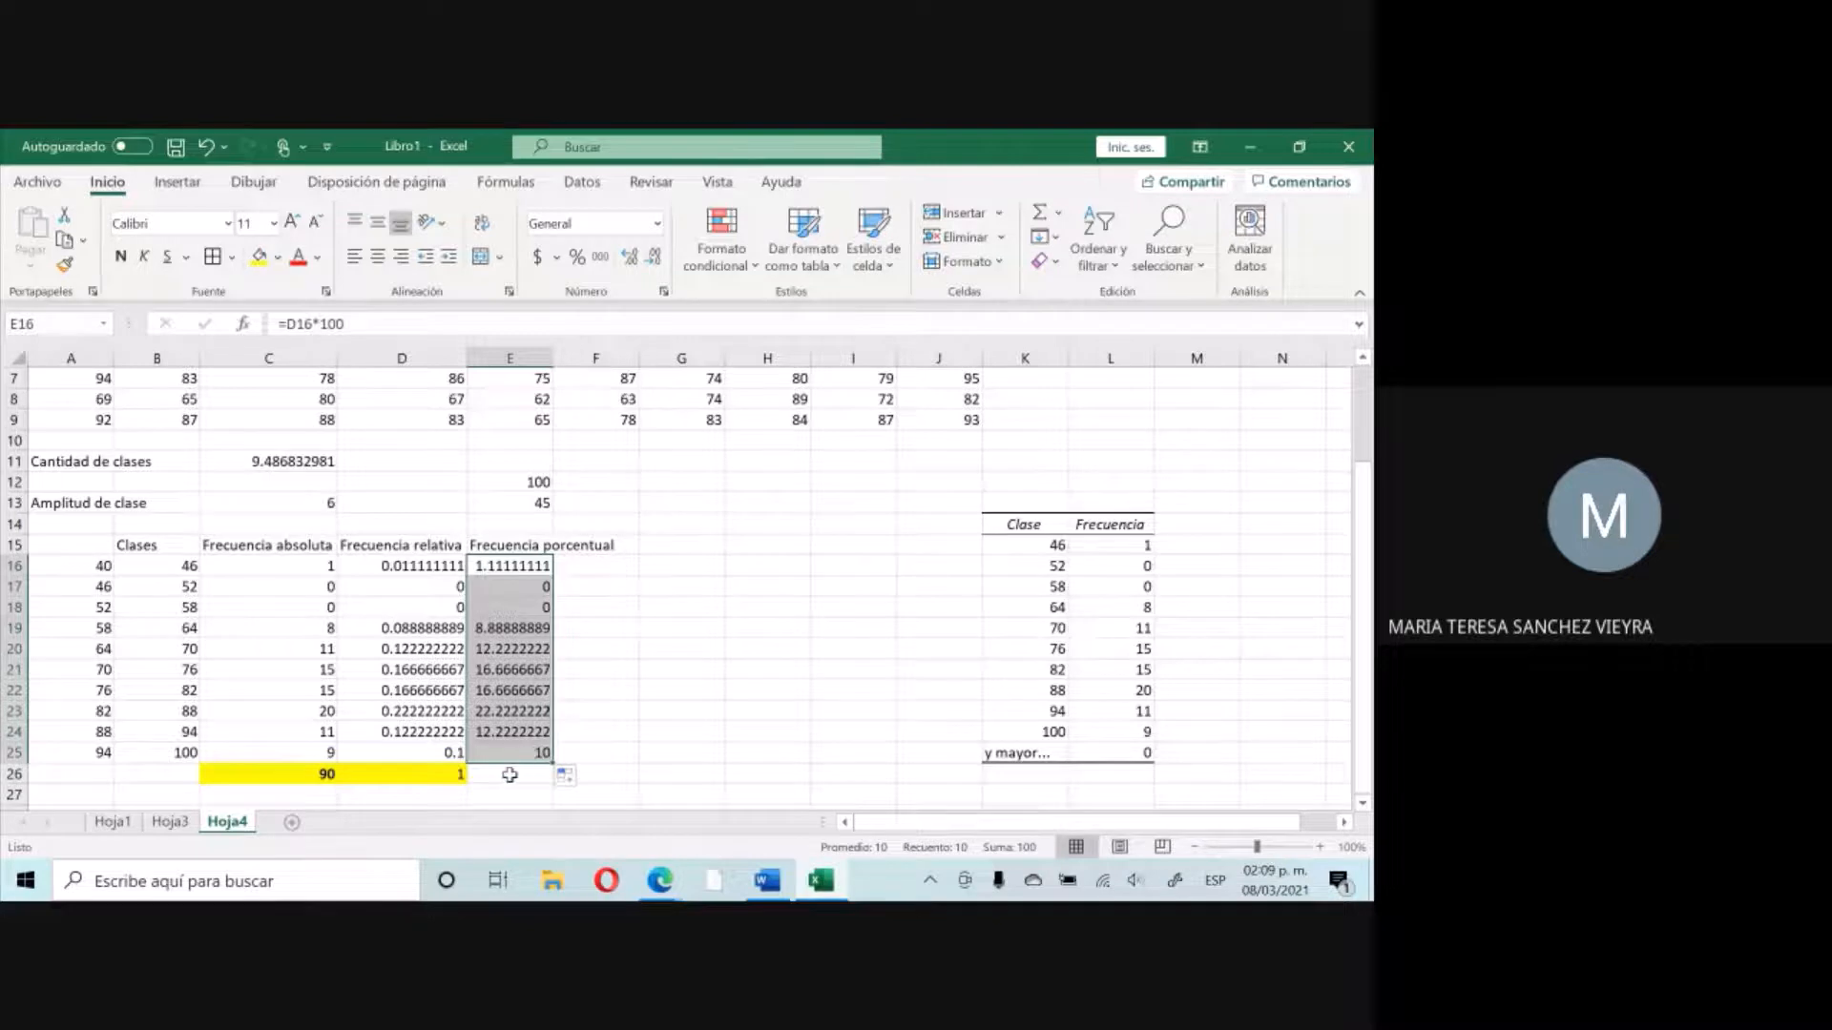
# Total the percentage frequencies in E26 with =SUMA(E16:E25).
pyautogui.click(511, 775)
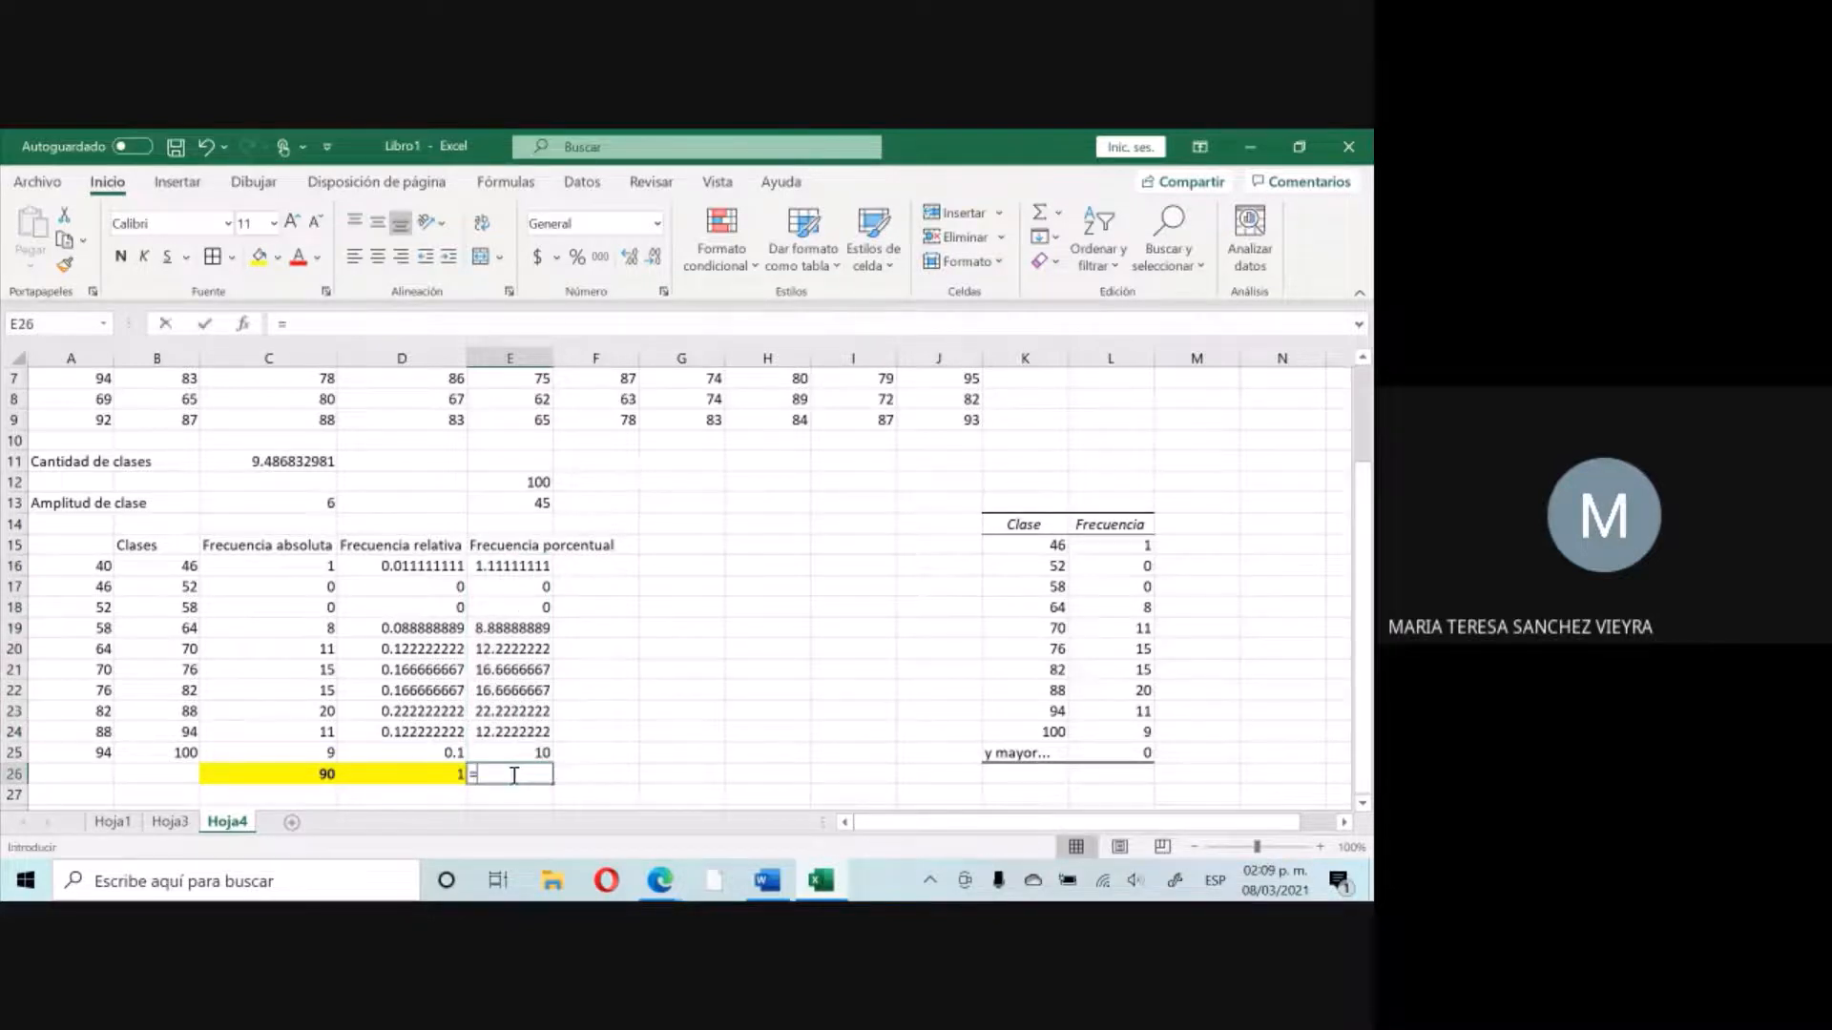
pyautogui.write('=sum')
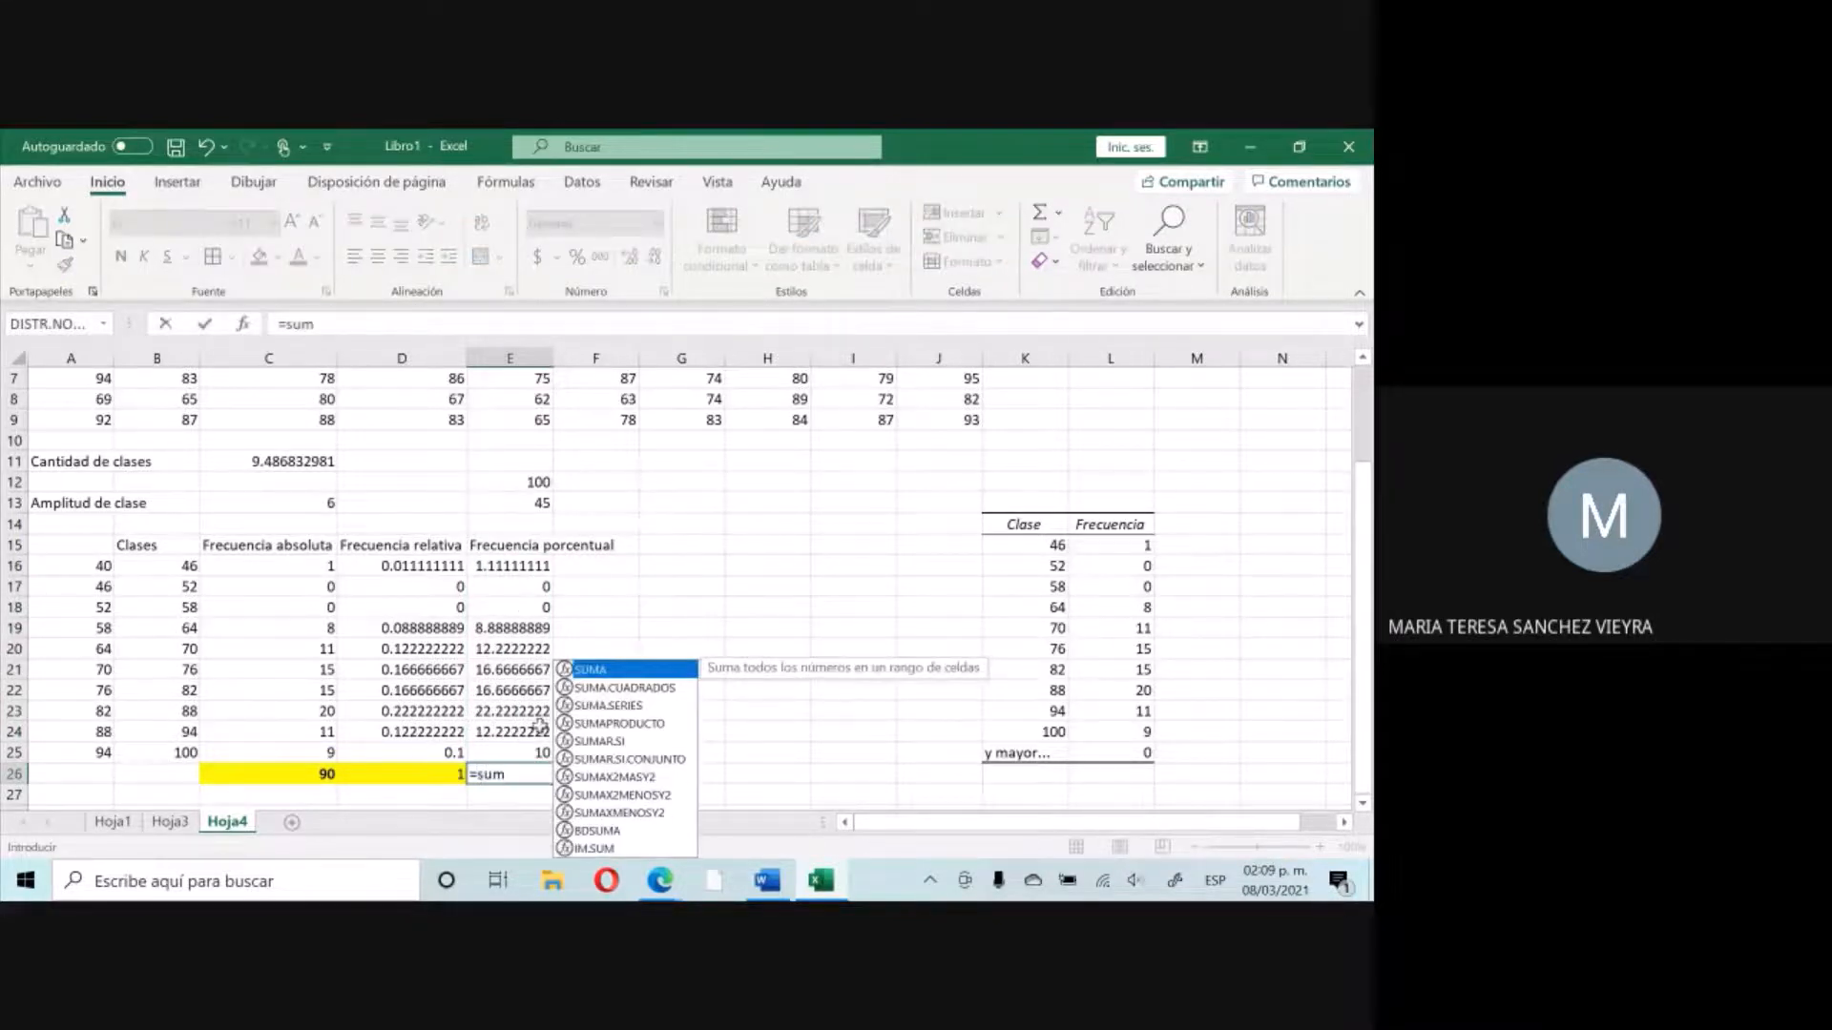
pyautogui.doubleClick(616, 670)
pyautogui.moveTo(520, 563); pyautogui.dragTo(531, 749)
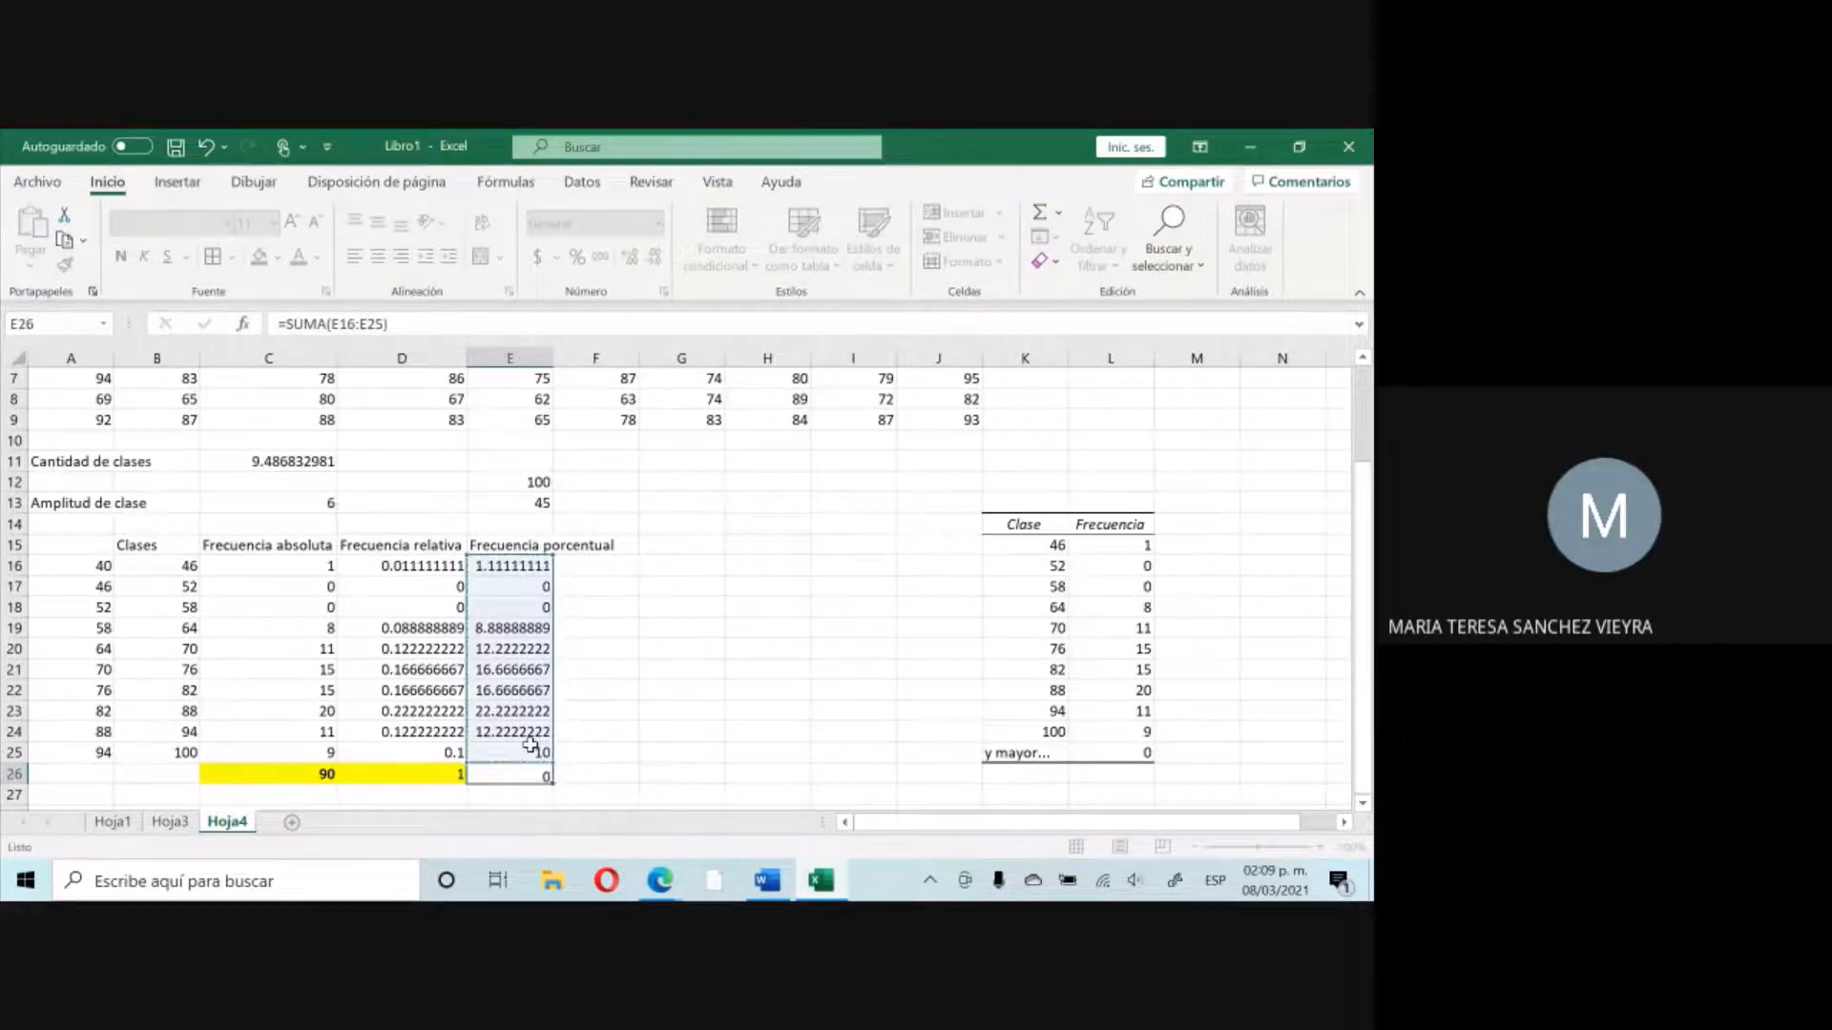
# Fill the percentage total in E26 yellow and fit column E's width to its contents.
pyautogui.press('Return')
pyautogui.click(544, 773)
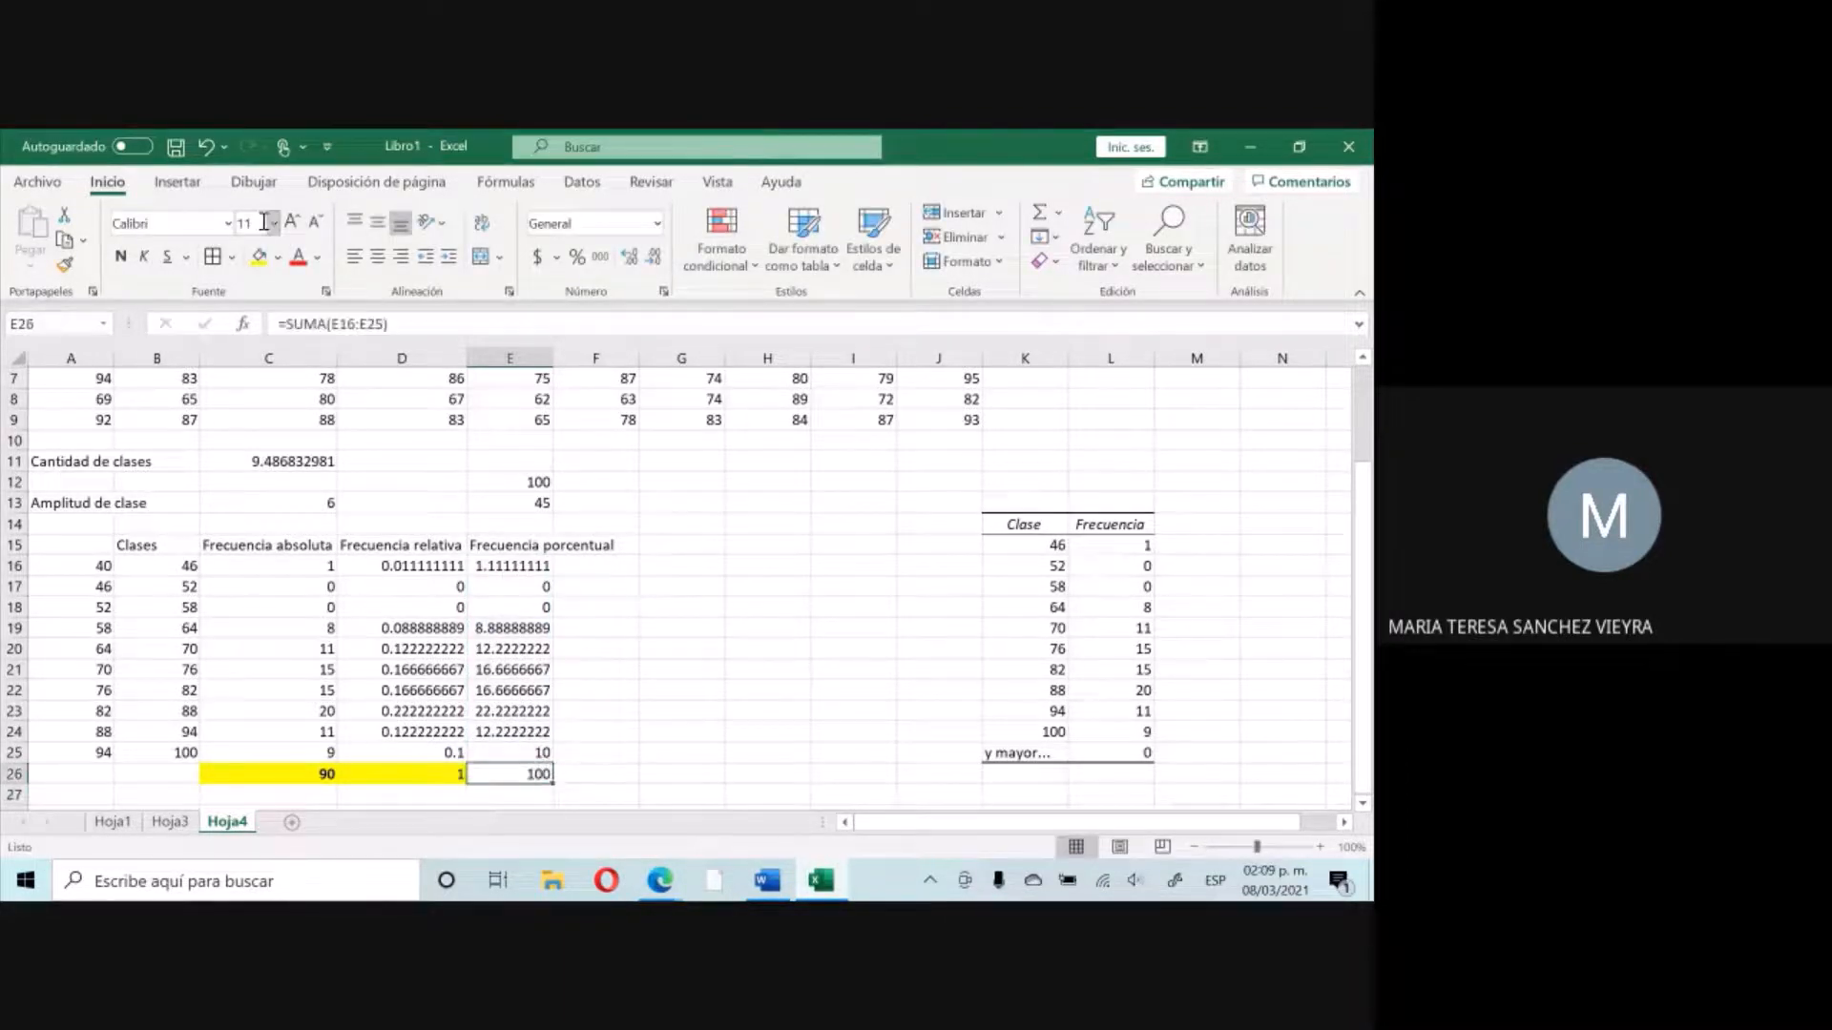
pyautogui.click(259, 255)
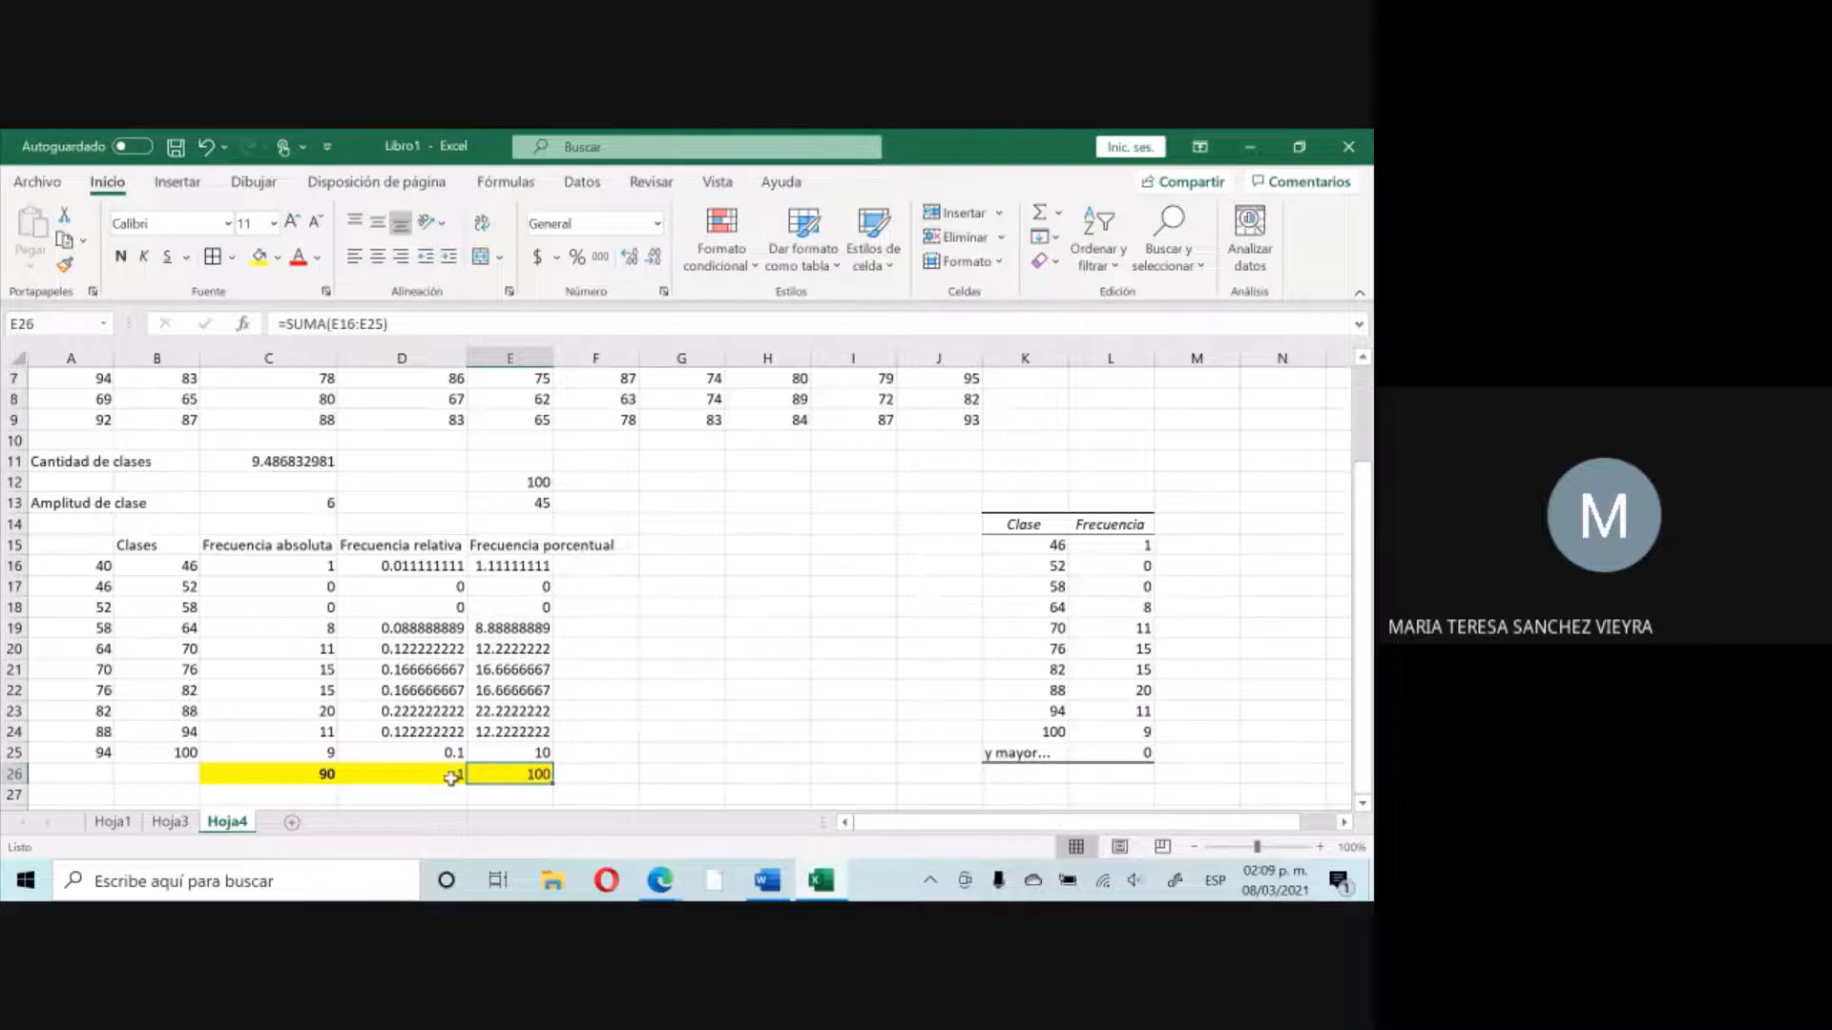
pyautogui.doubleClick(553, 357)
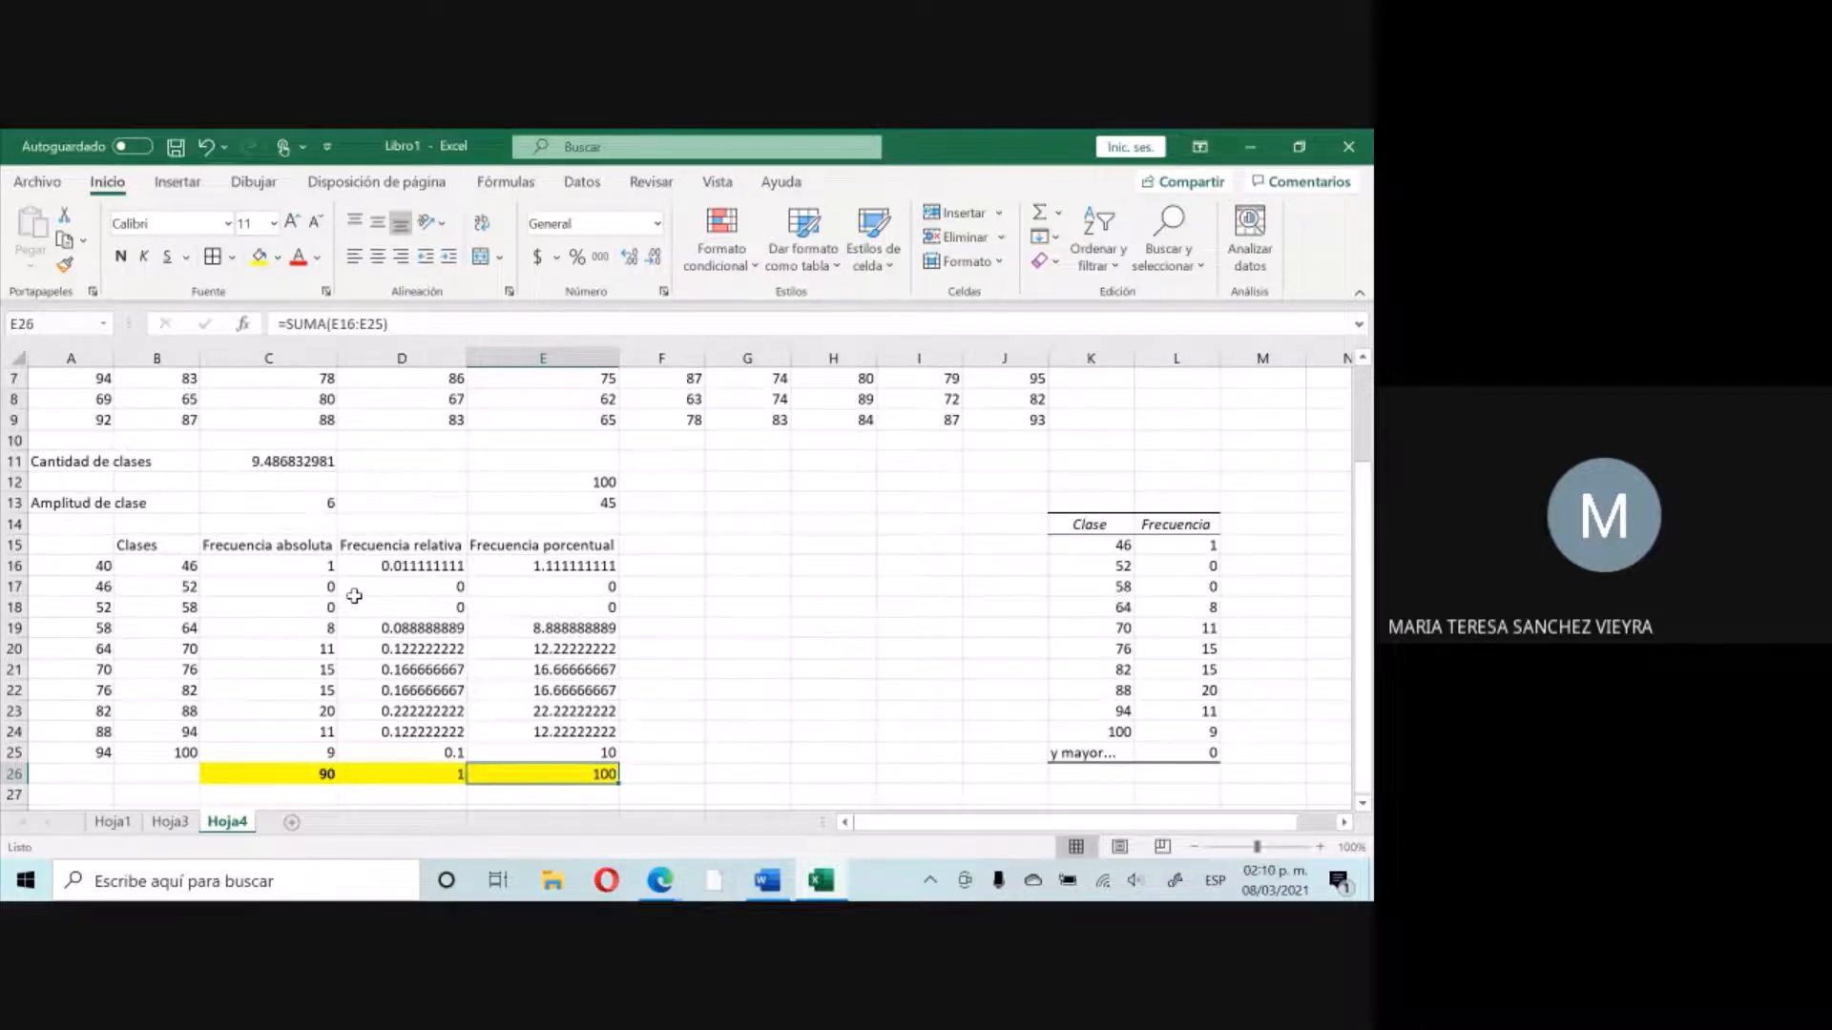
# Apply borders to all cells of the frequency table A15:E26 and center its contents.
pyautogui.moveTo(91, 546); pyautogui.dragTo(596, 774)
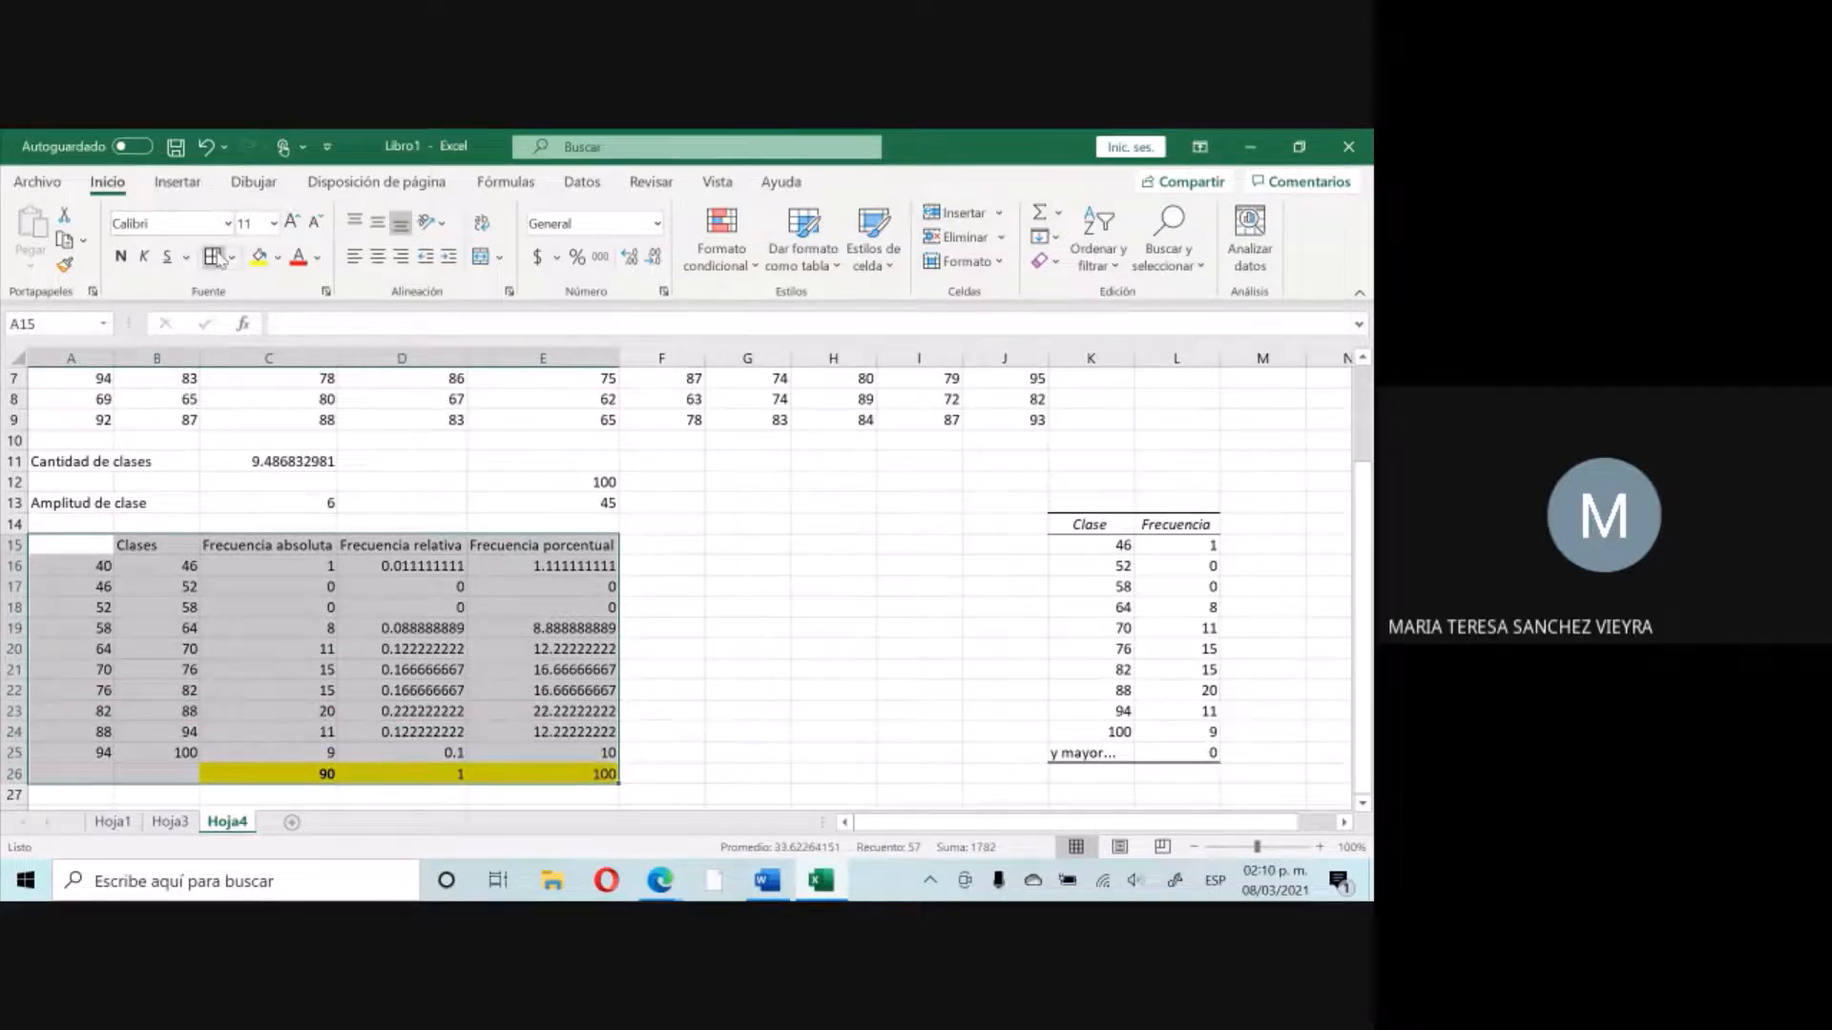
pyautogui.click(214, 255)
pyautogui.click(376, 259)
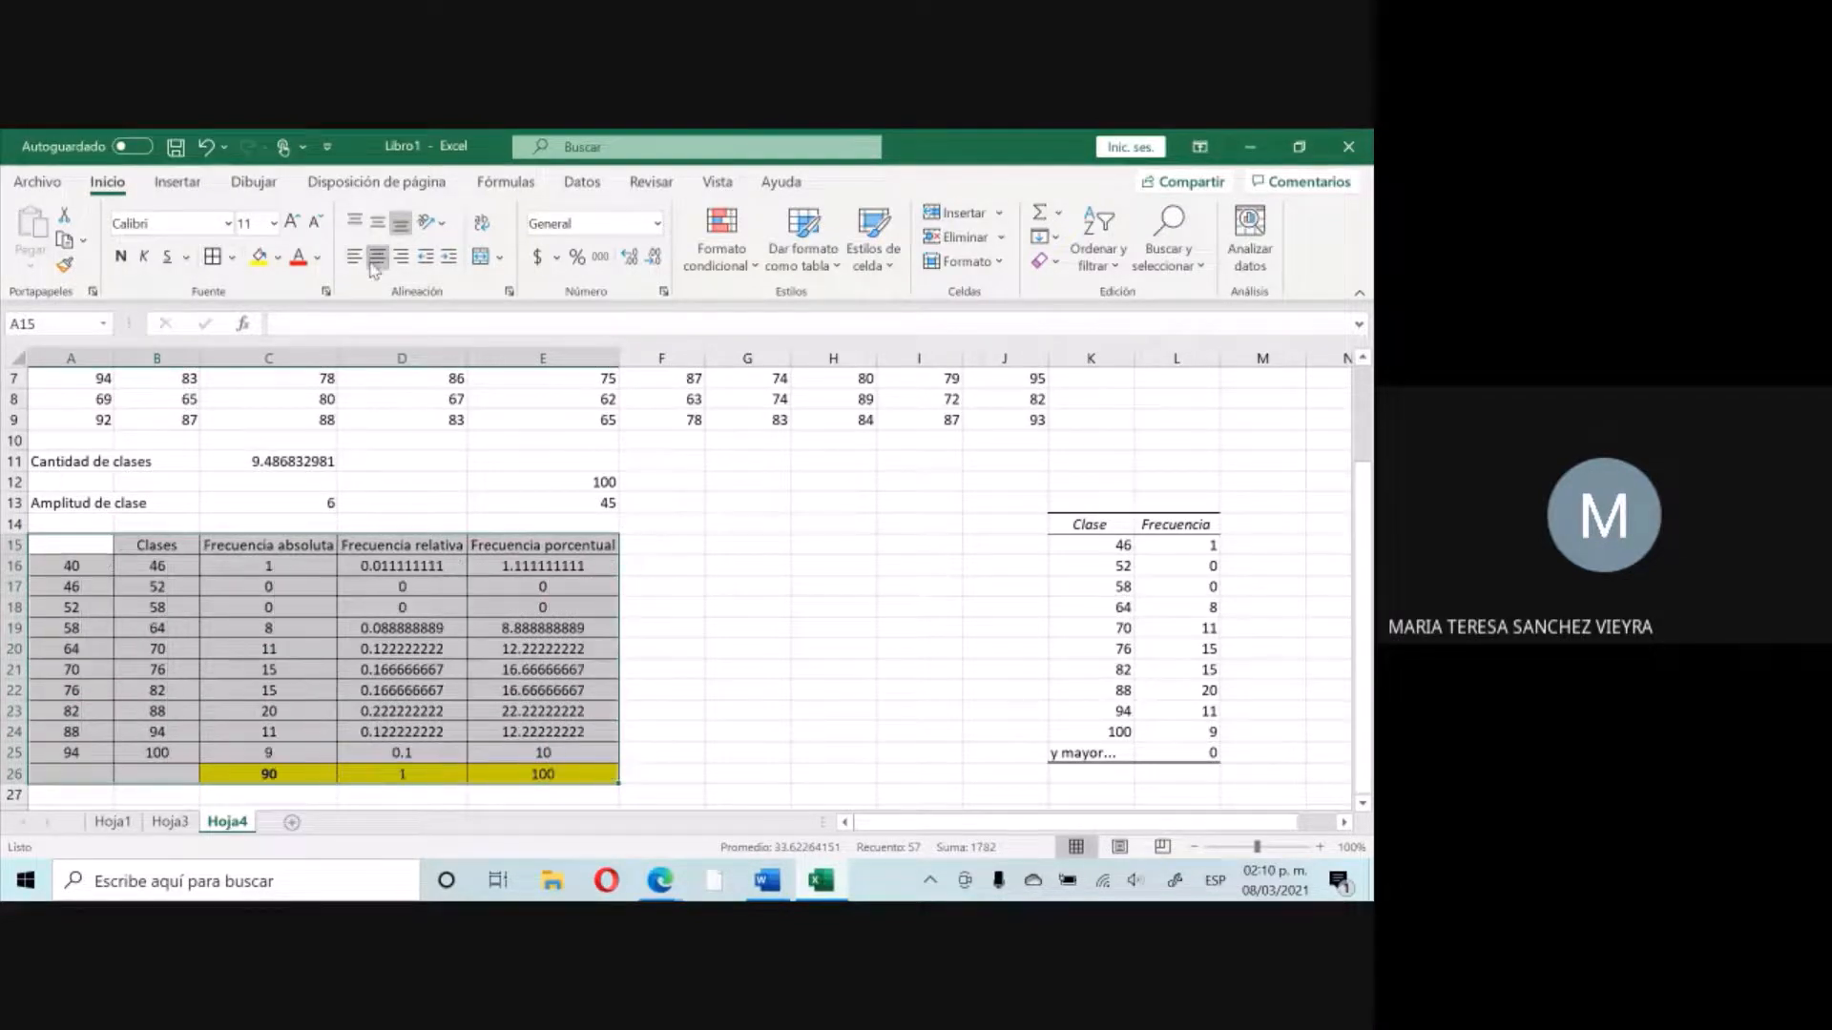
pyautogui.click(397, 609)
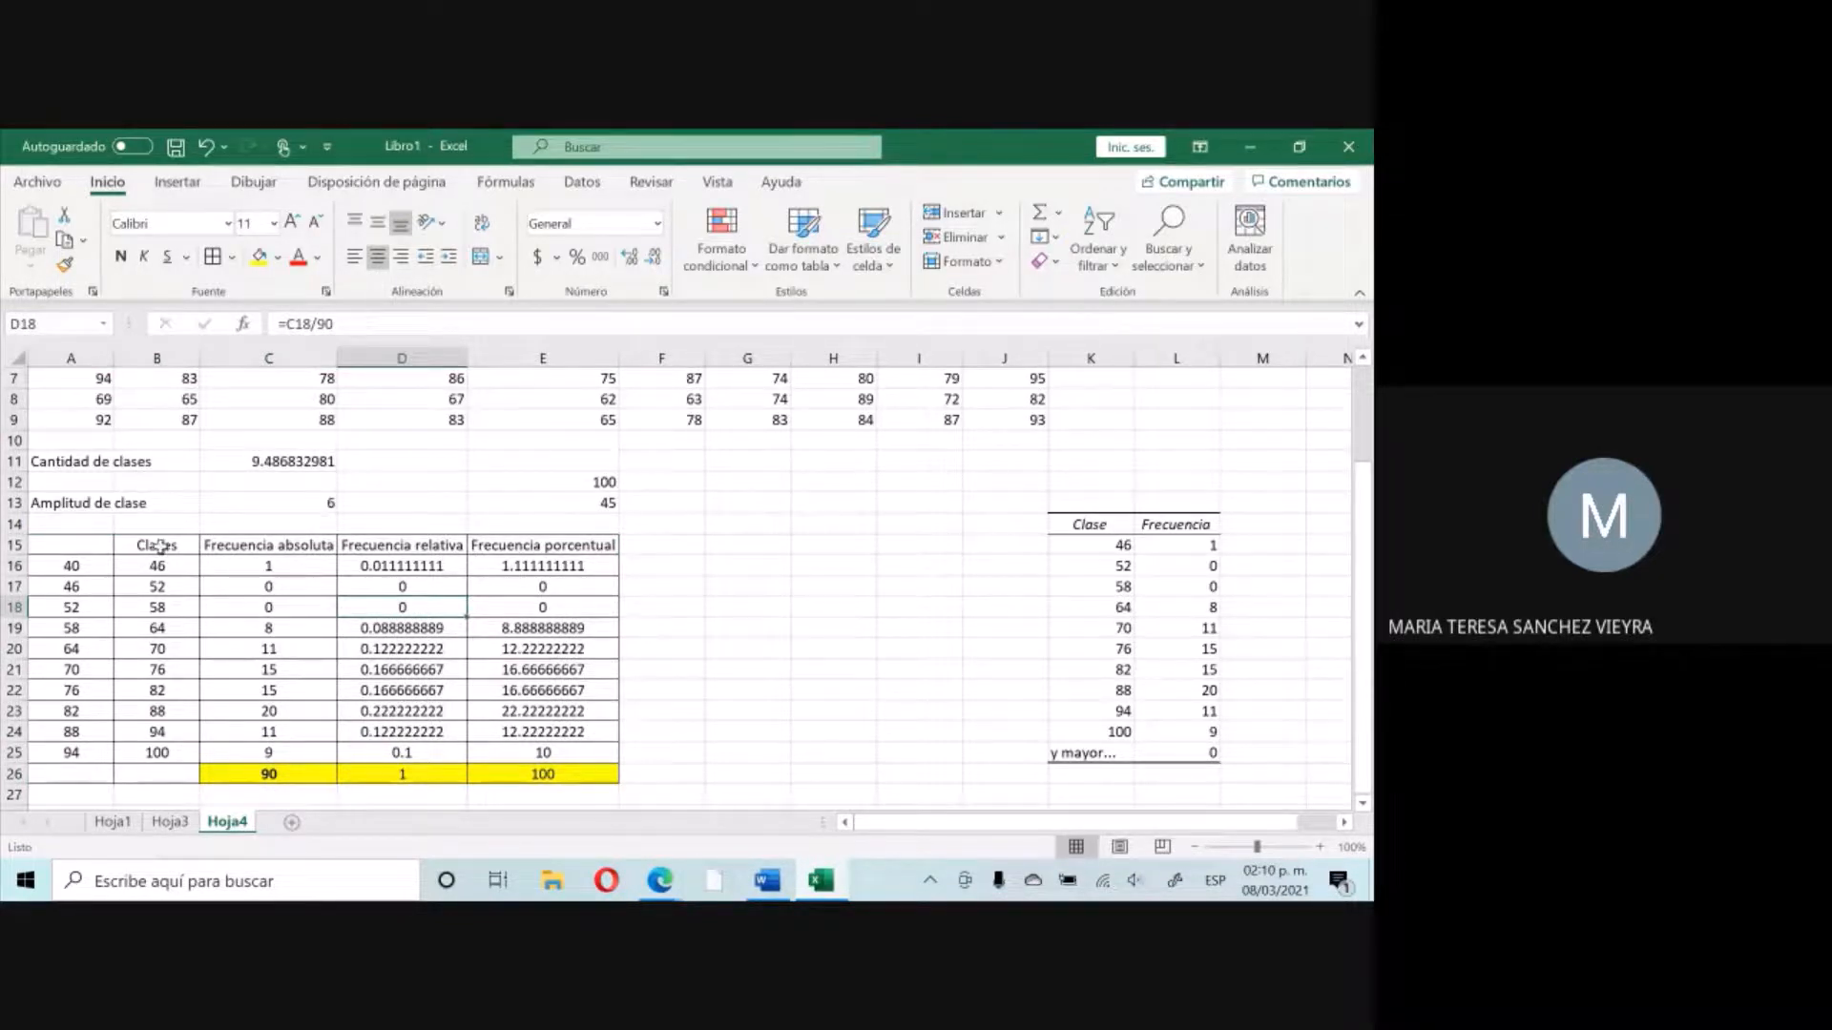
# Rewrite the first two class labels as the ranges 40-46 in B16 and 46-52 in B17.
pyautogui.moveTo(160, 542); pyautogui.dragTo(175, 763)
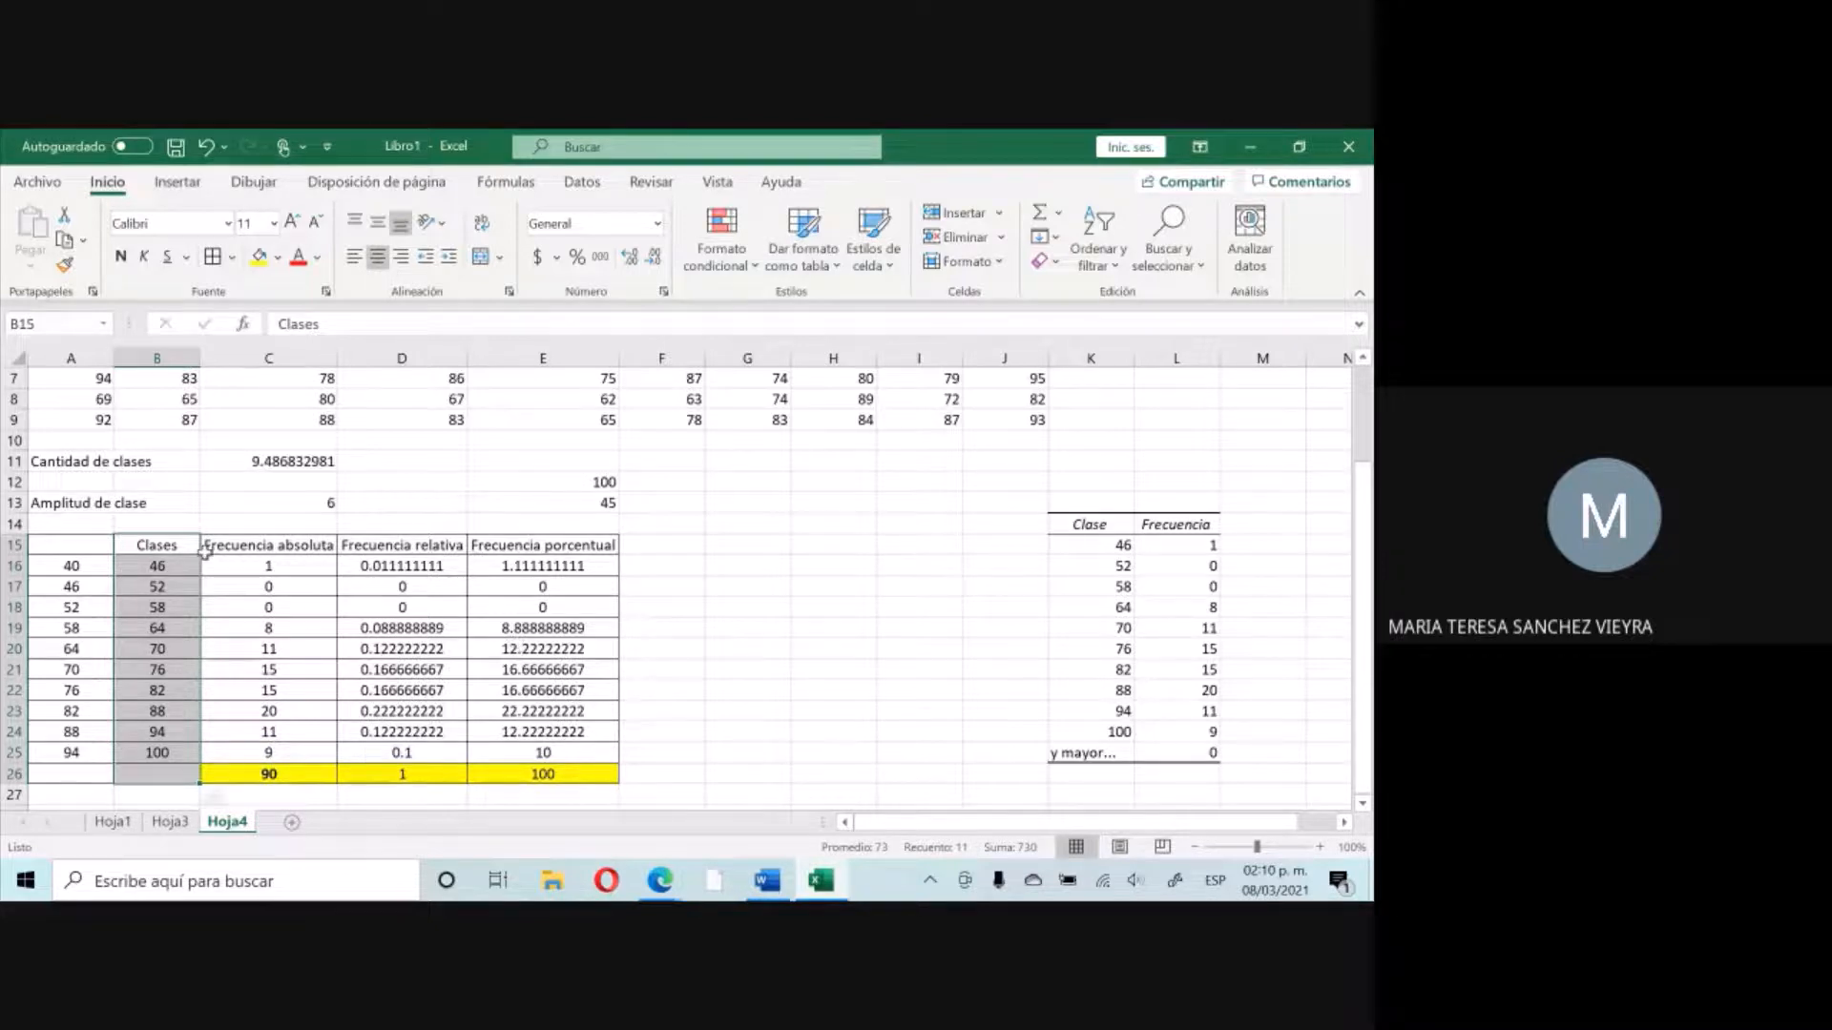
pyautogui.moveTo(157, 545); pyautogui.dragTo(143, 773)
pyautogui.click(168, 568)
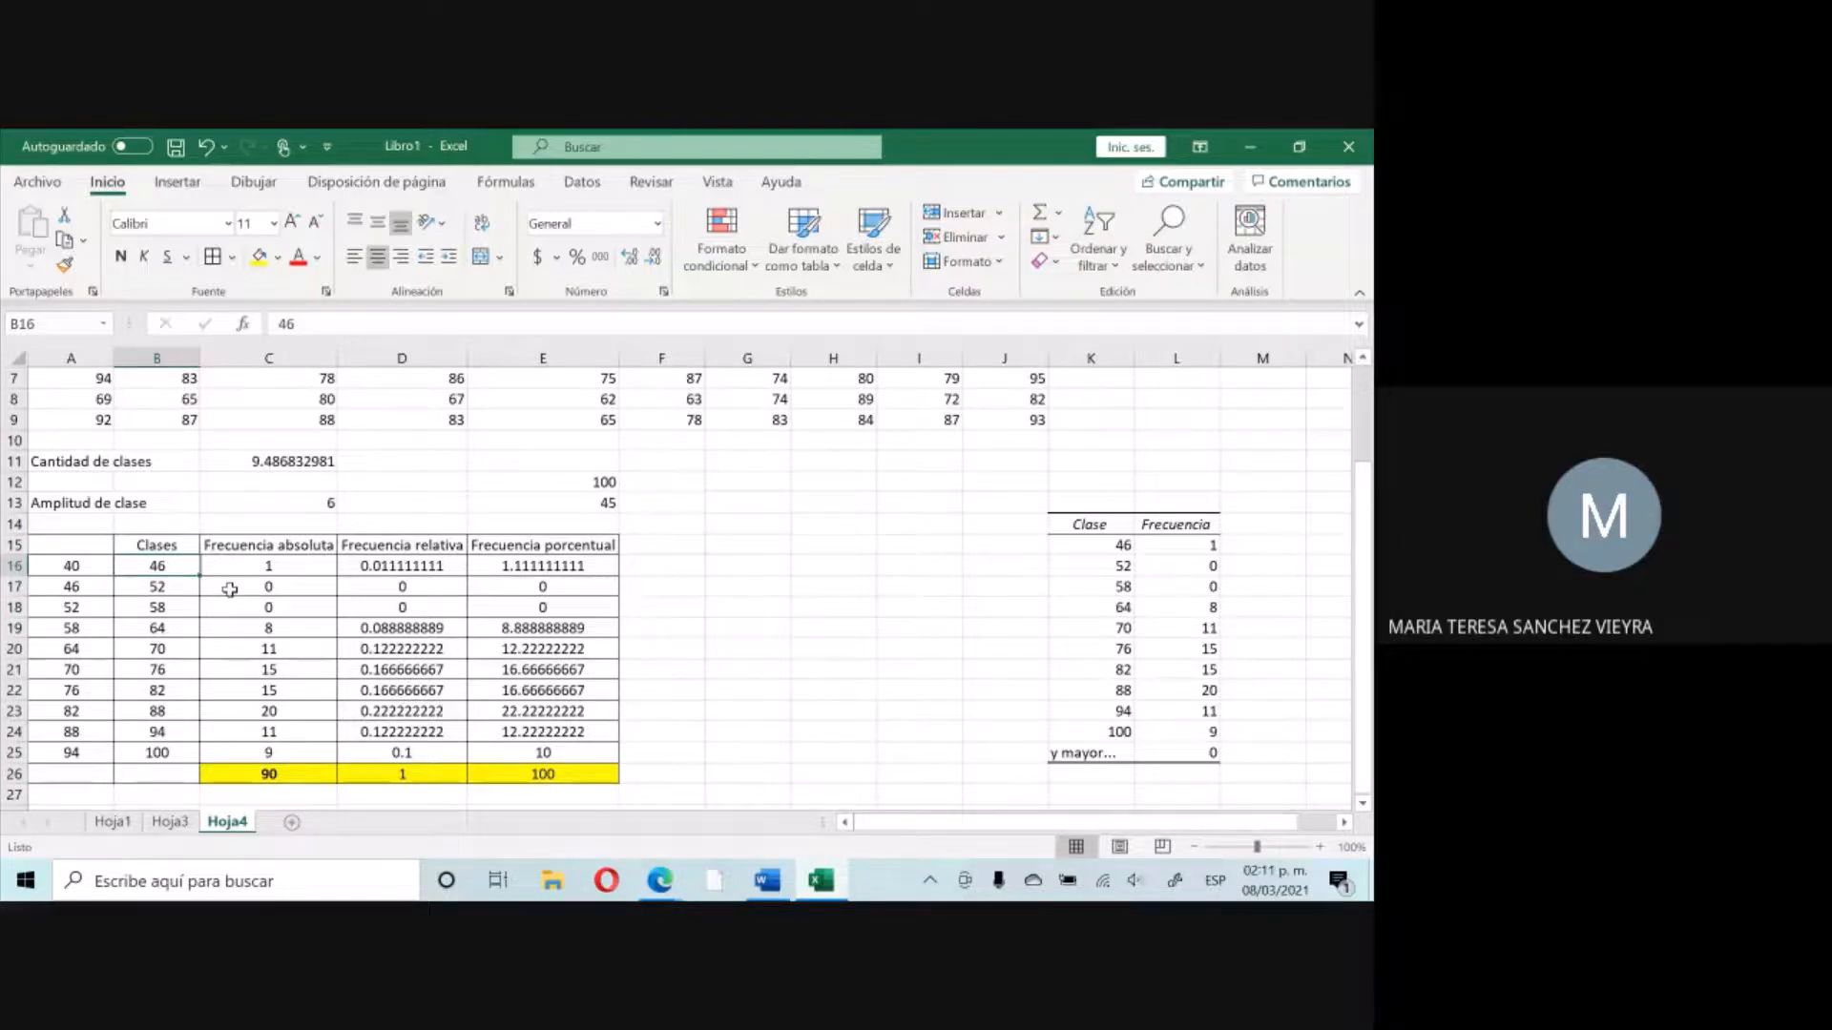
pyautogui.doubleClick(150, 569)
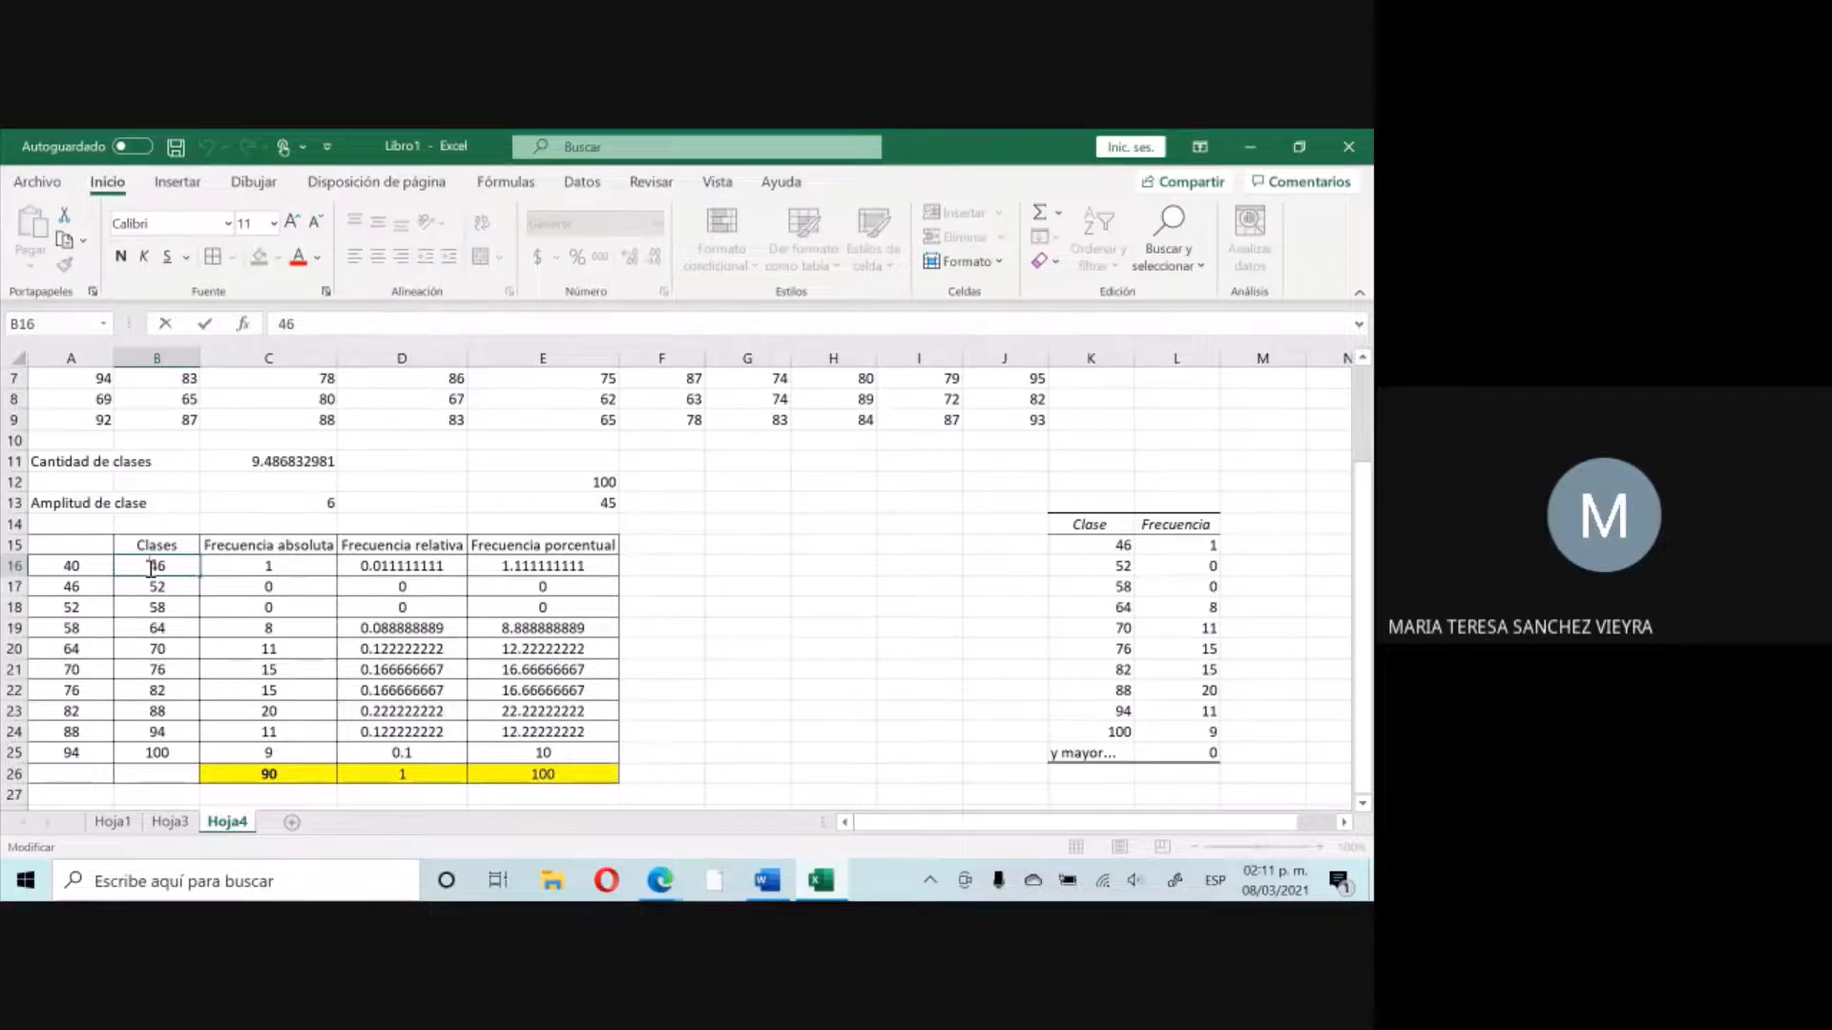
pyautogui.write('40-')
pyautogui.press('Return')
pyautogui.doubleClick(150, 587)
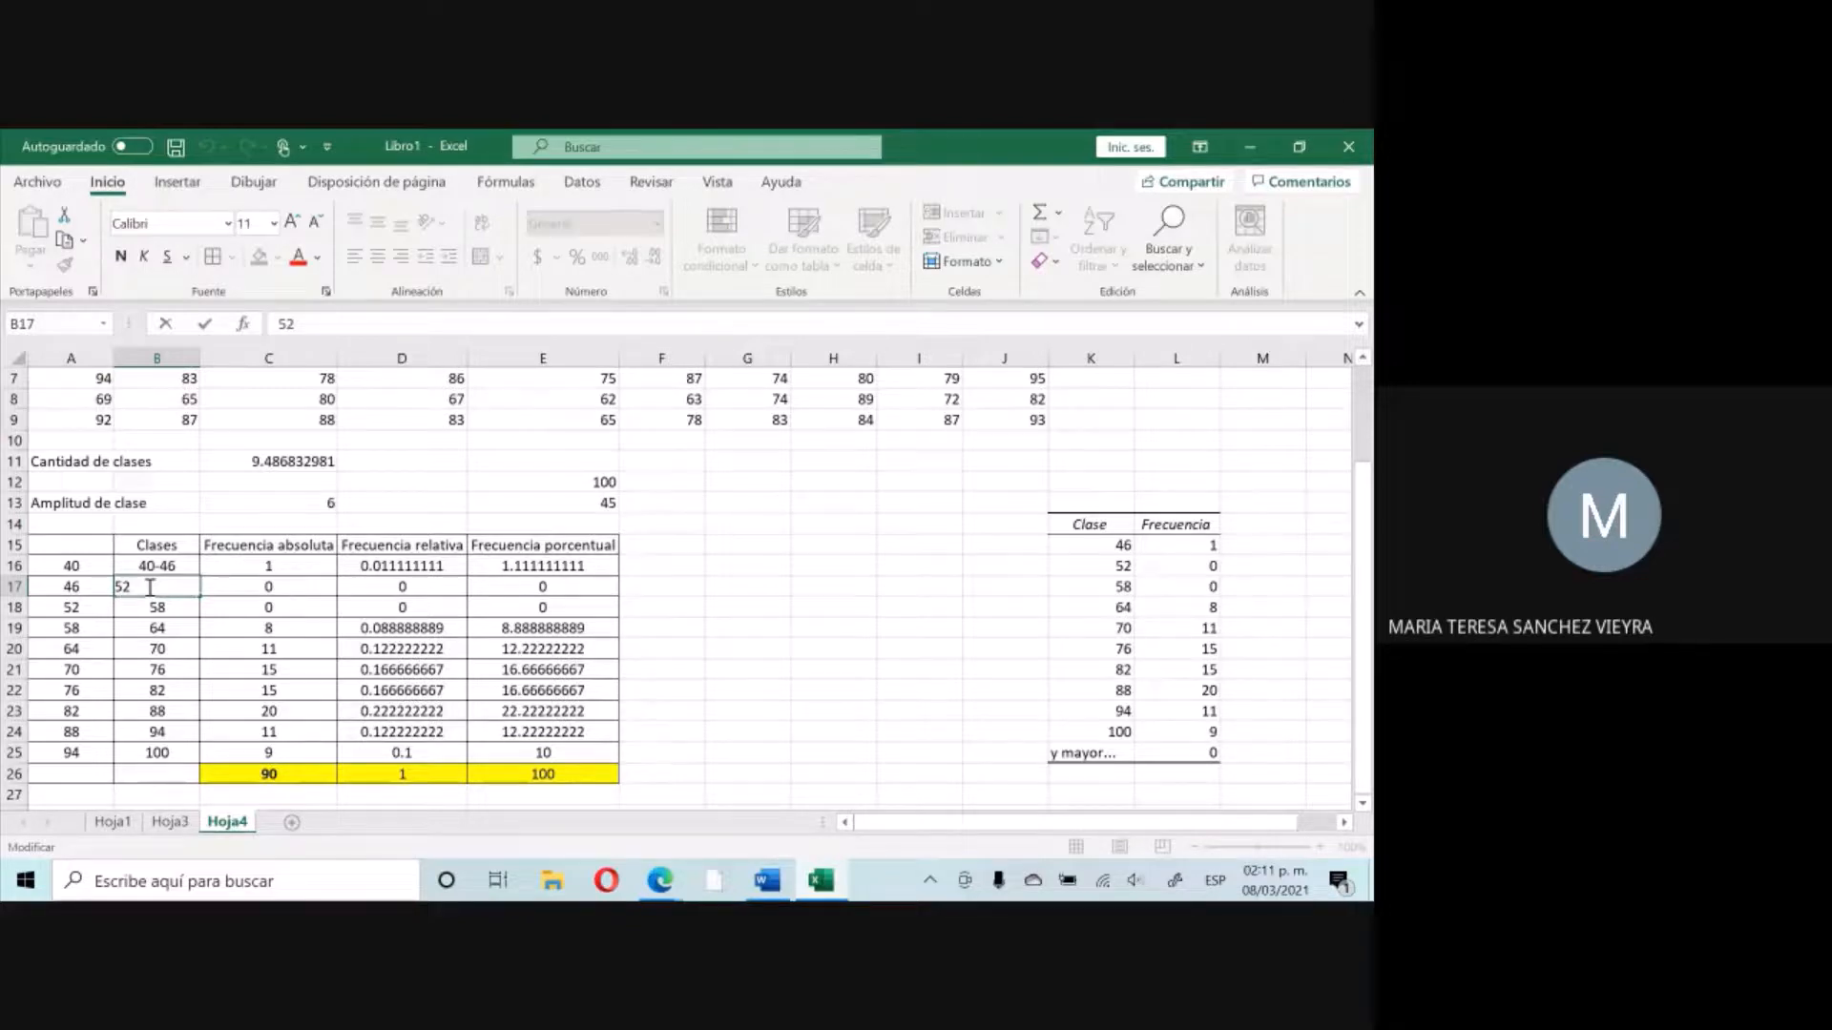
pyautogui.write('46-')
pyautogui.press('Return')
# Rewrite the next class labels as the ranges 52-58 in B18 and 58-64 in B19.
pyautogui.doubleClick(144, 606)
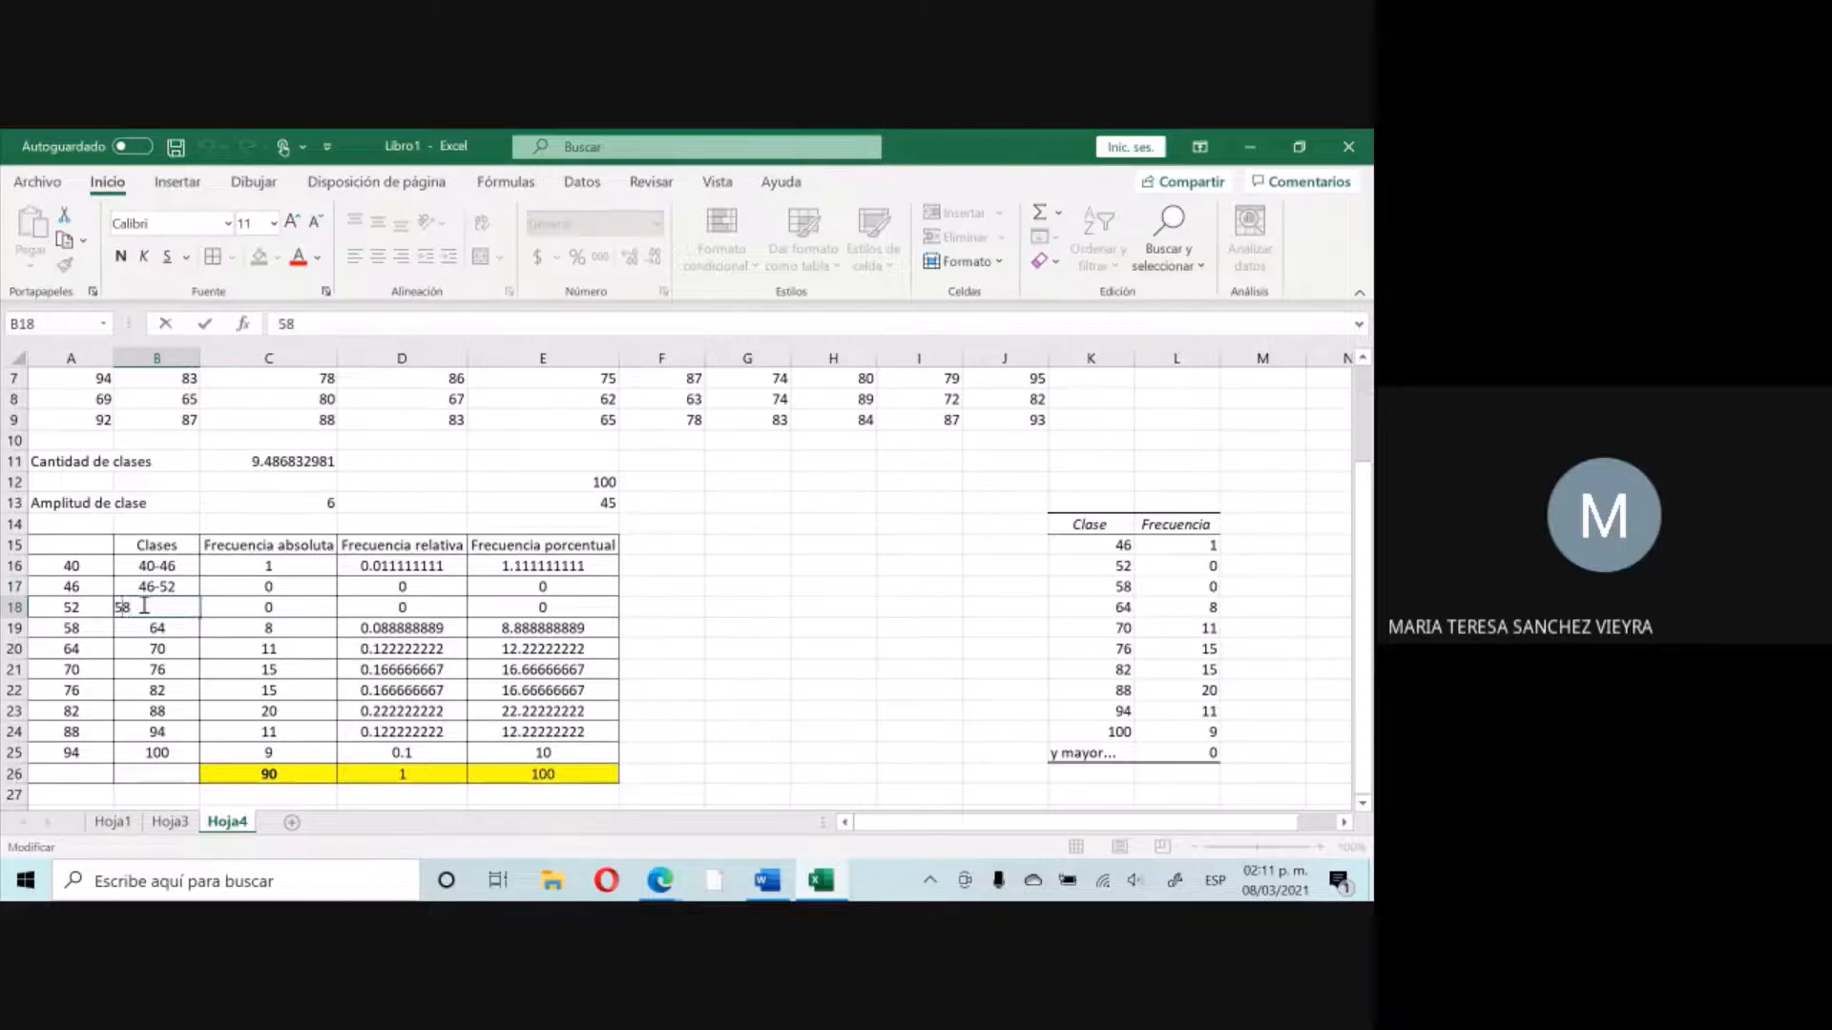
pyautogui.write('52-')
pyautogui.press('Return')
pyautogui.doubleClick(144, 625)
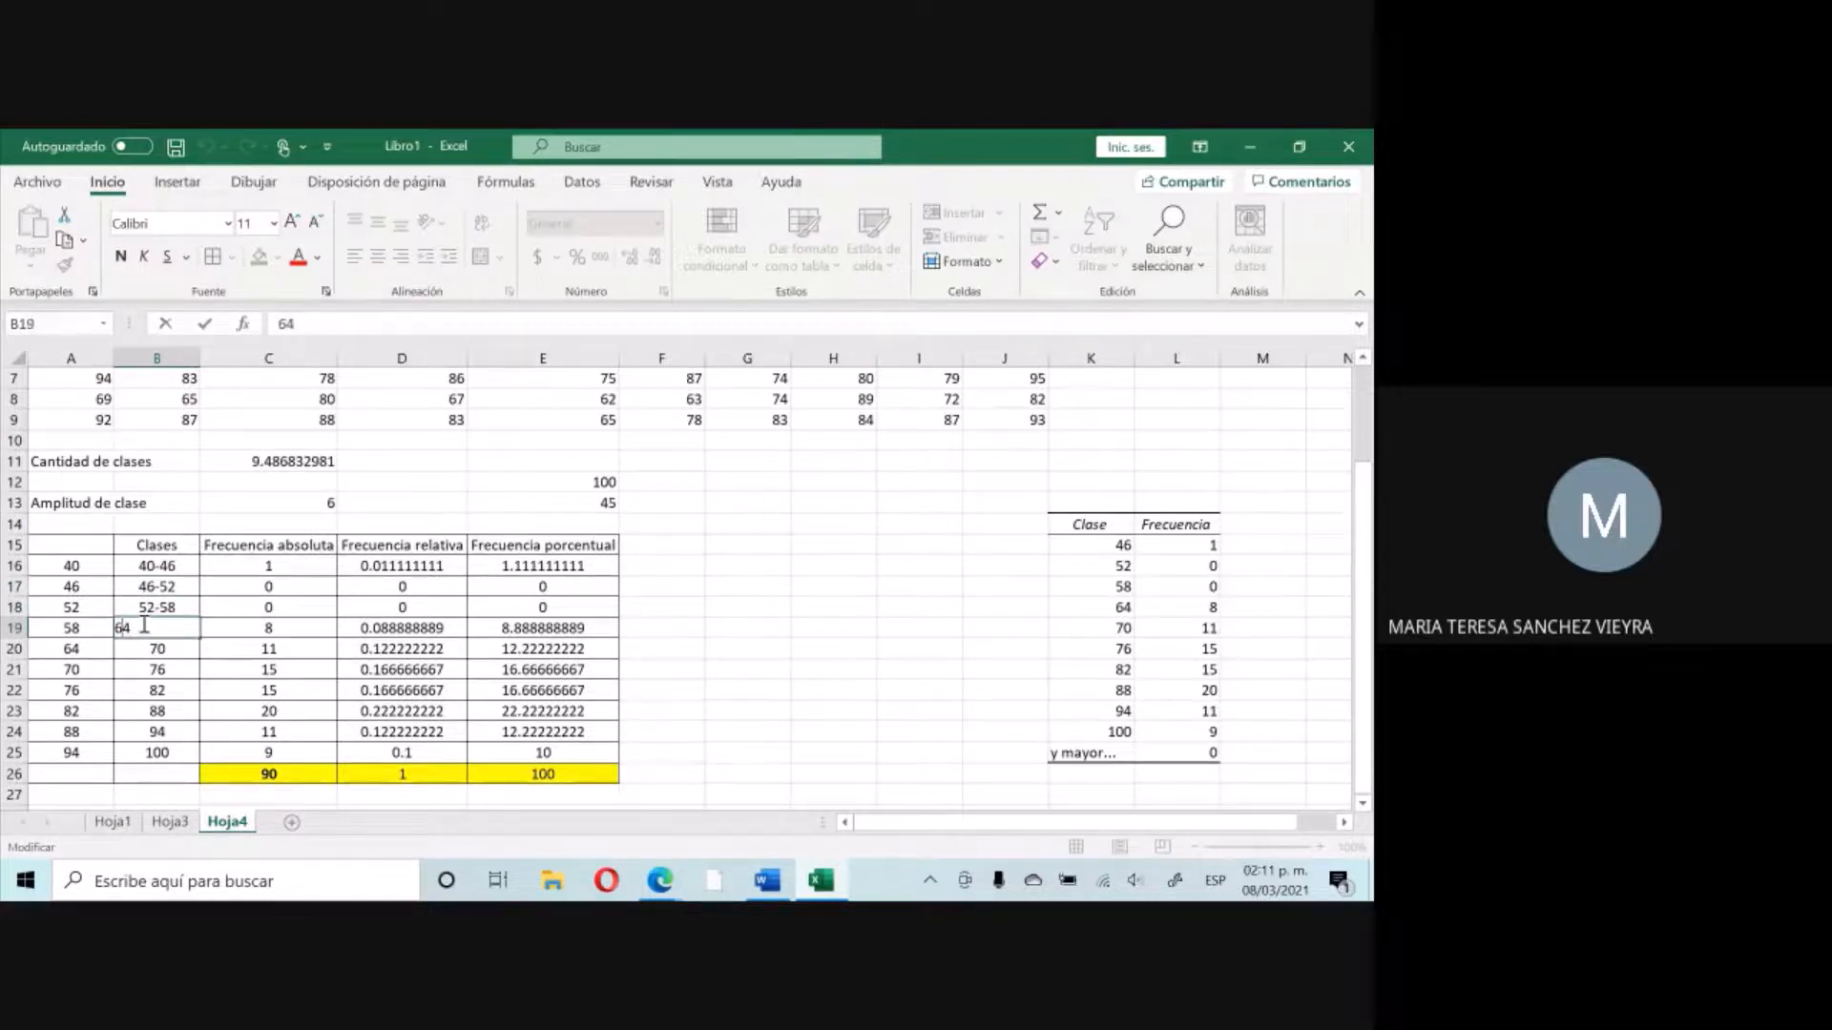
pyautogui.write('58-')
pyautogui.press('Return')
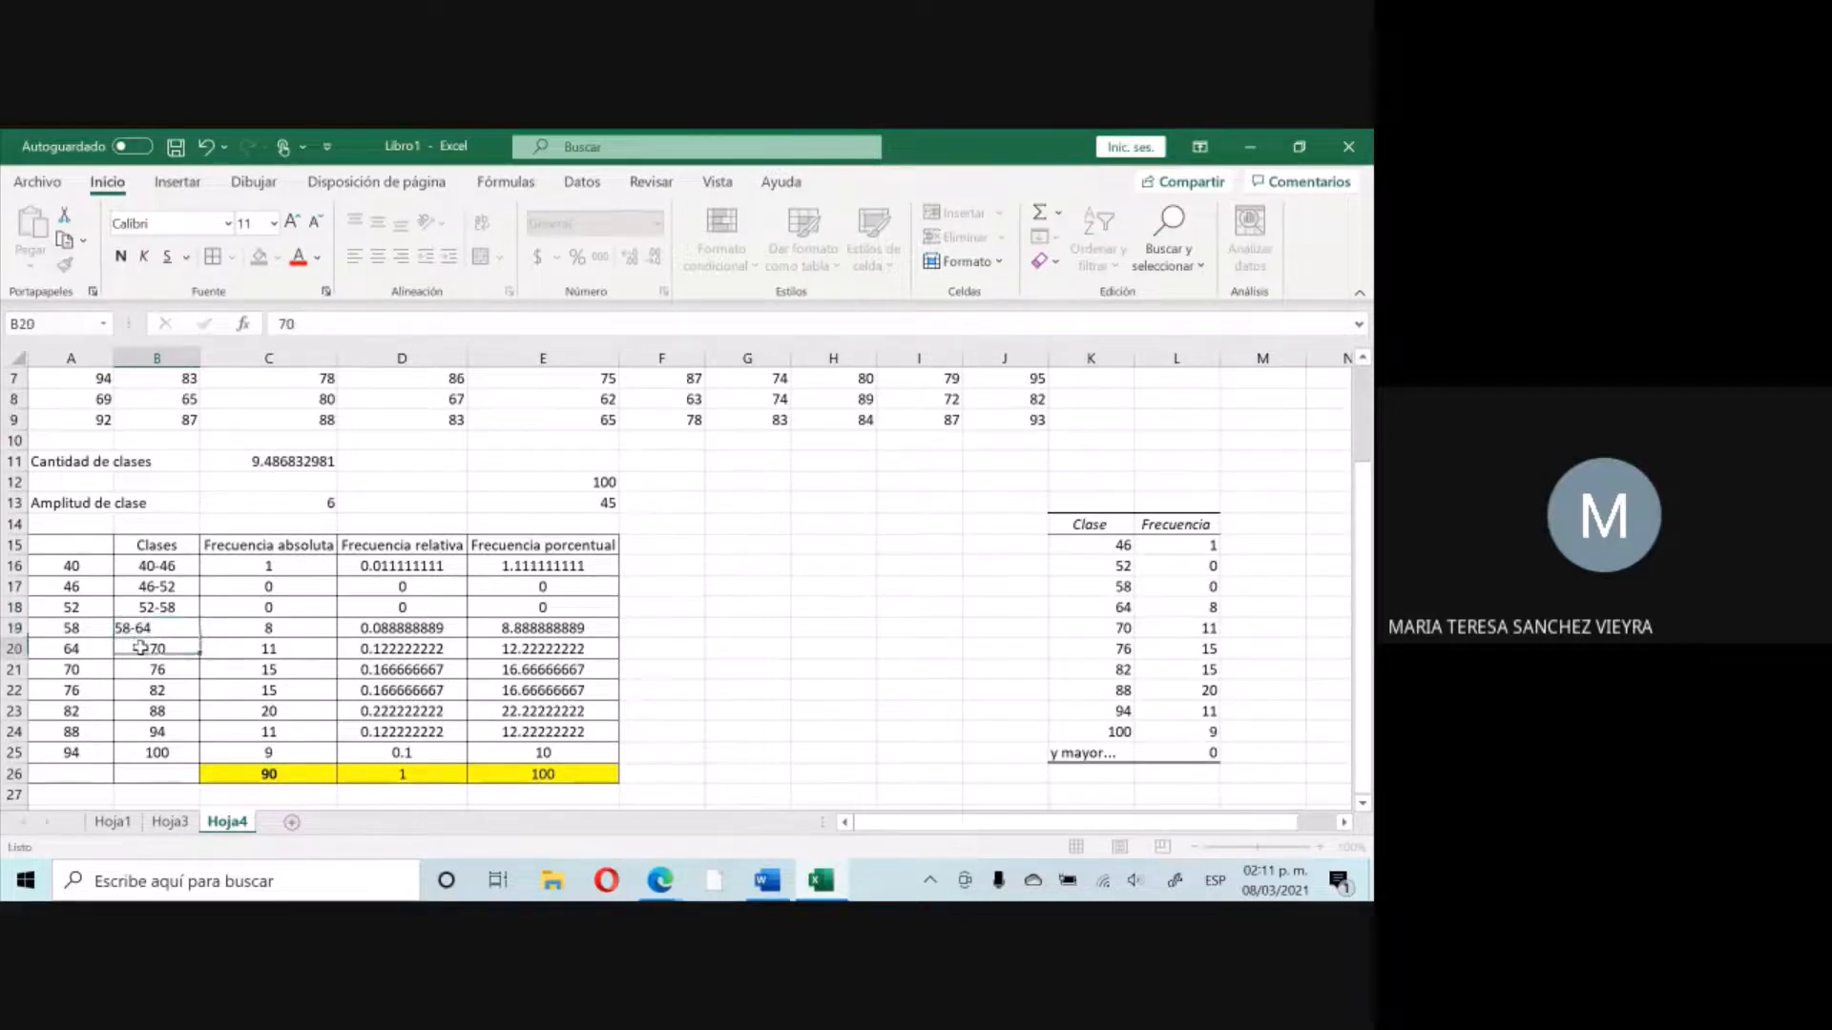
# Rewrite the class labels in B20:B22 as the ranges 64-70, 70-76 and 76-82.
pyautogui.doubleClick(141, 649)
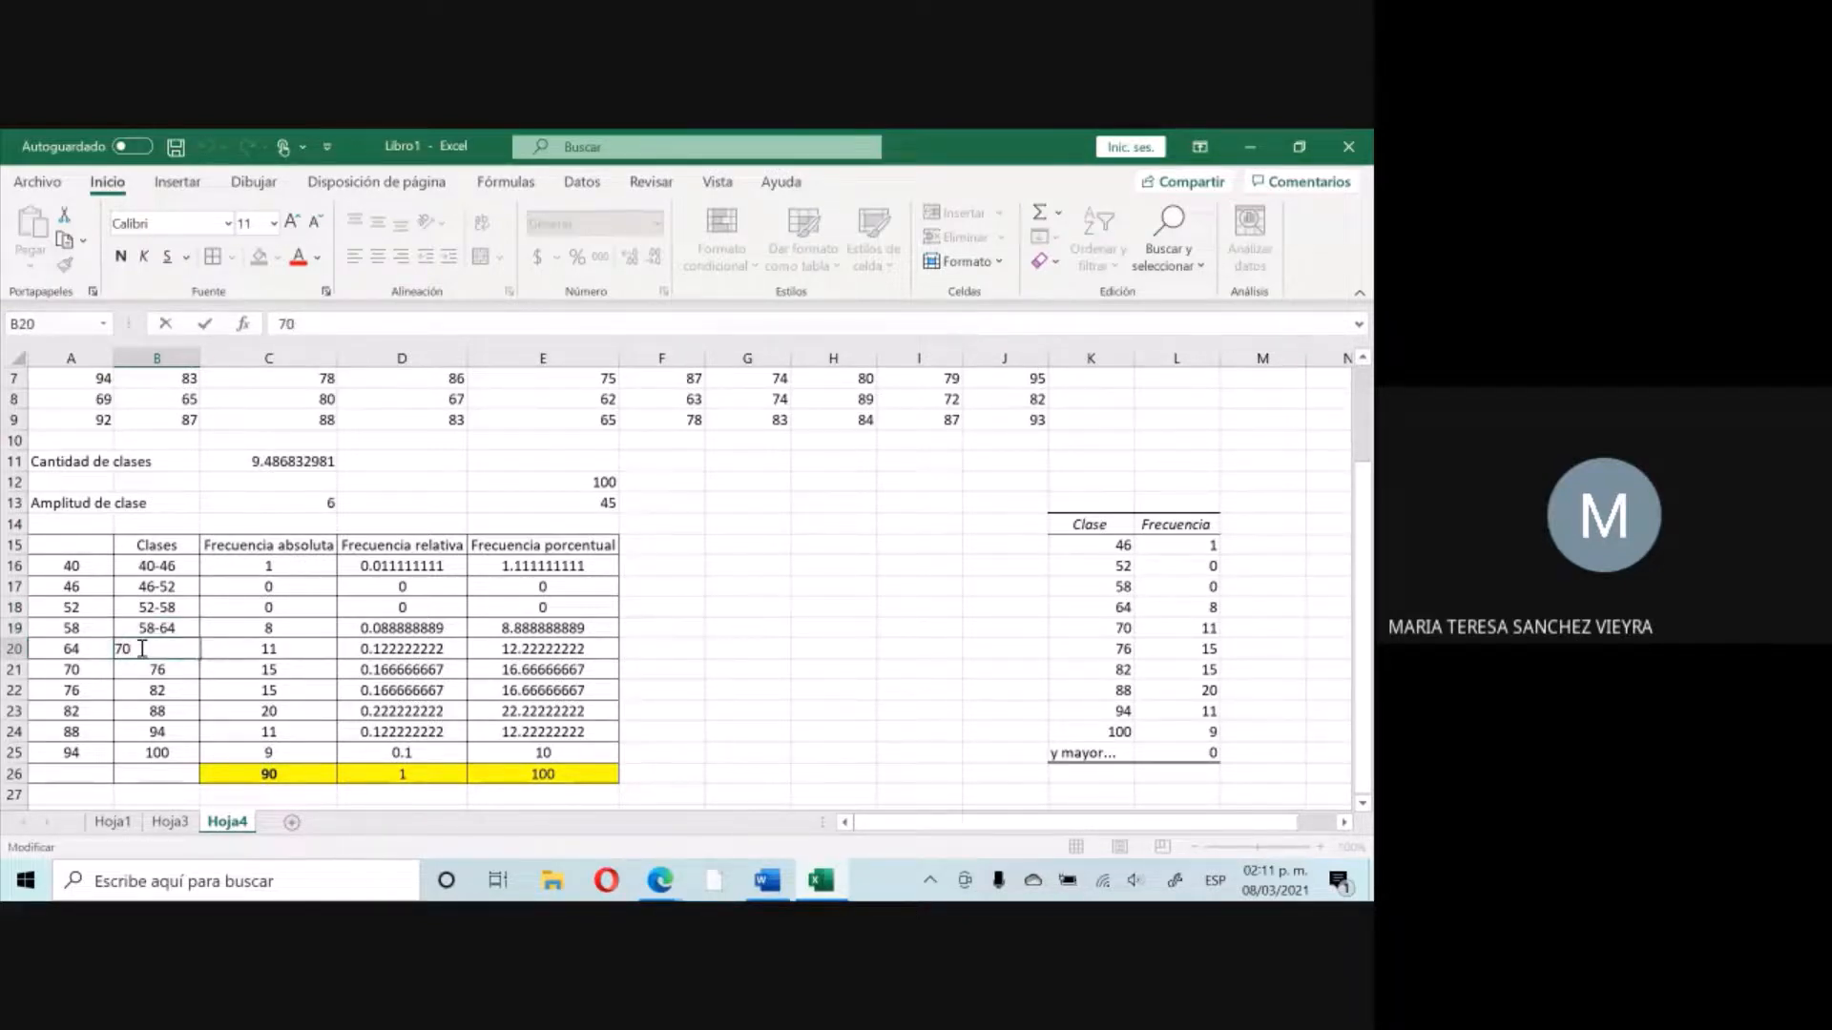
pyautogui.press('Home')
pyautogui.write('64-')
pyautogui.doubleClick(142, 670)
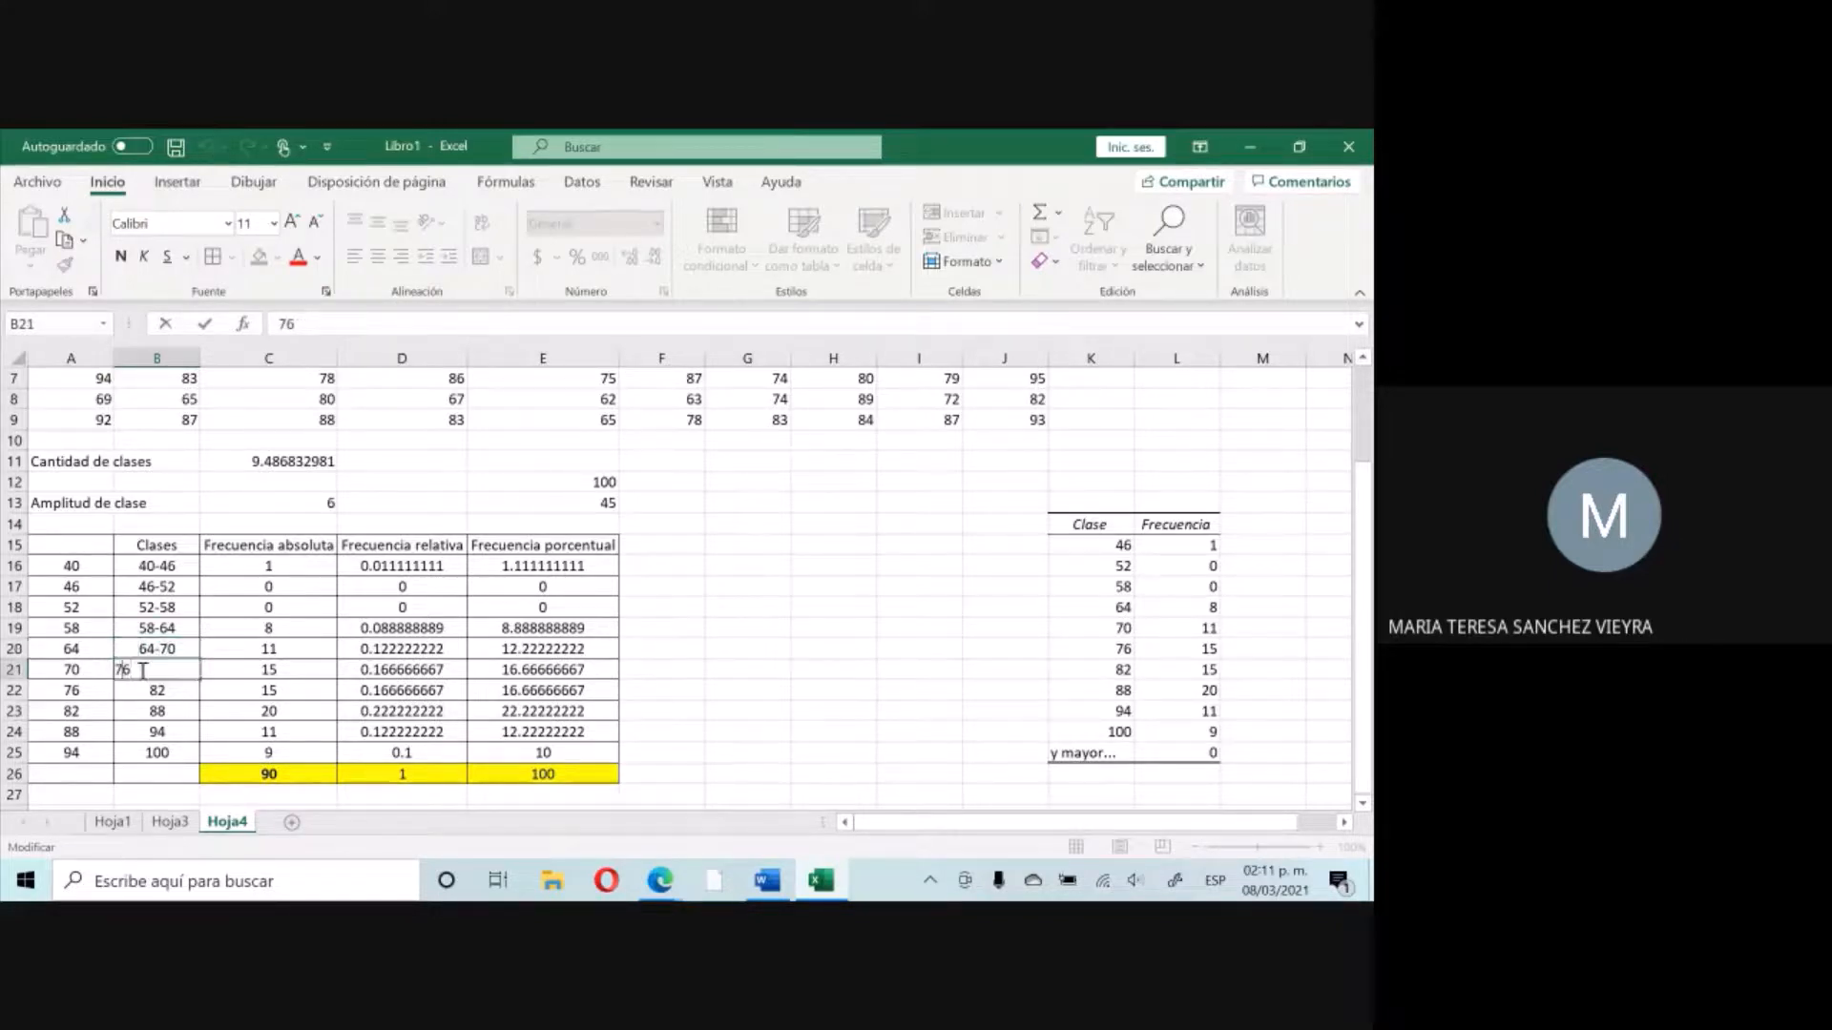
pyautogui.press('Home')
pyautogui.write('70-')
pyautogui.doubleClick(143, 691)
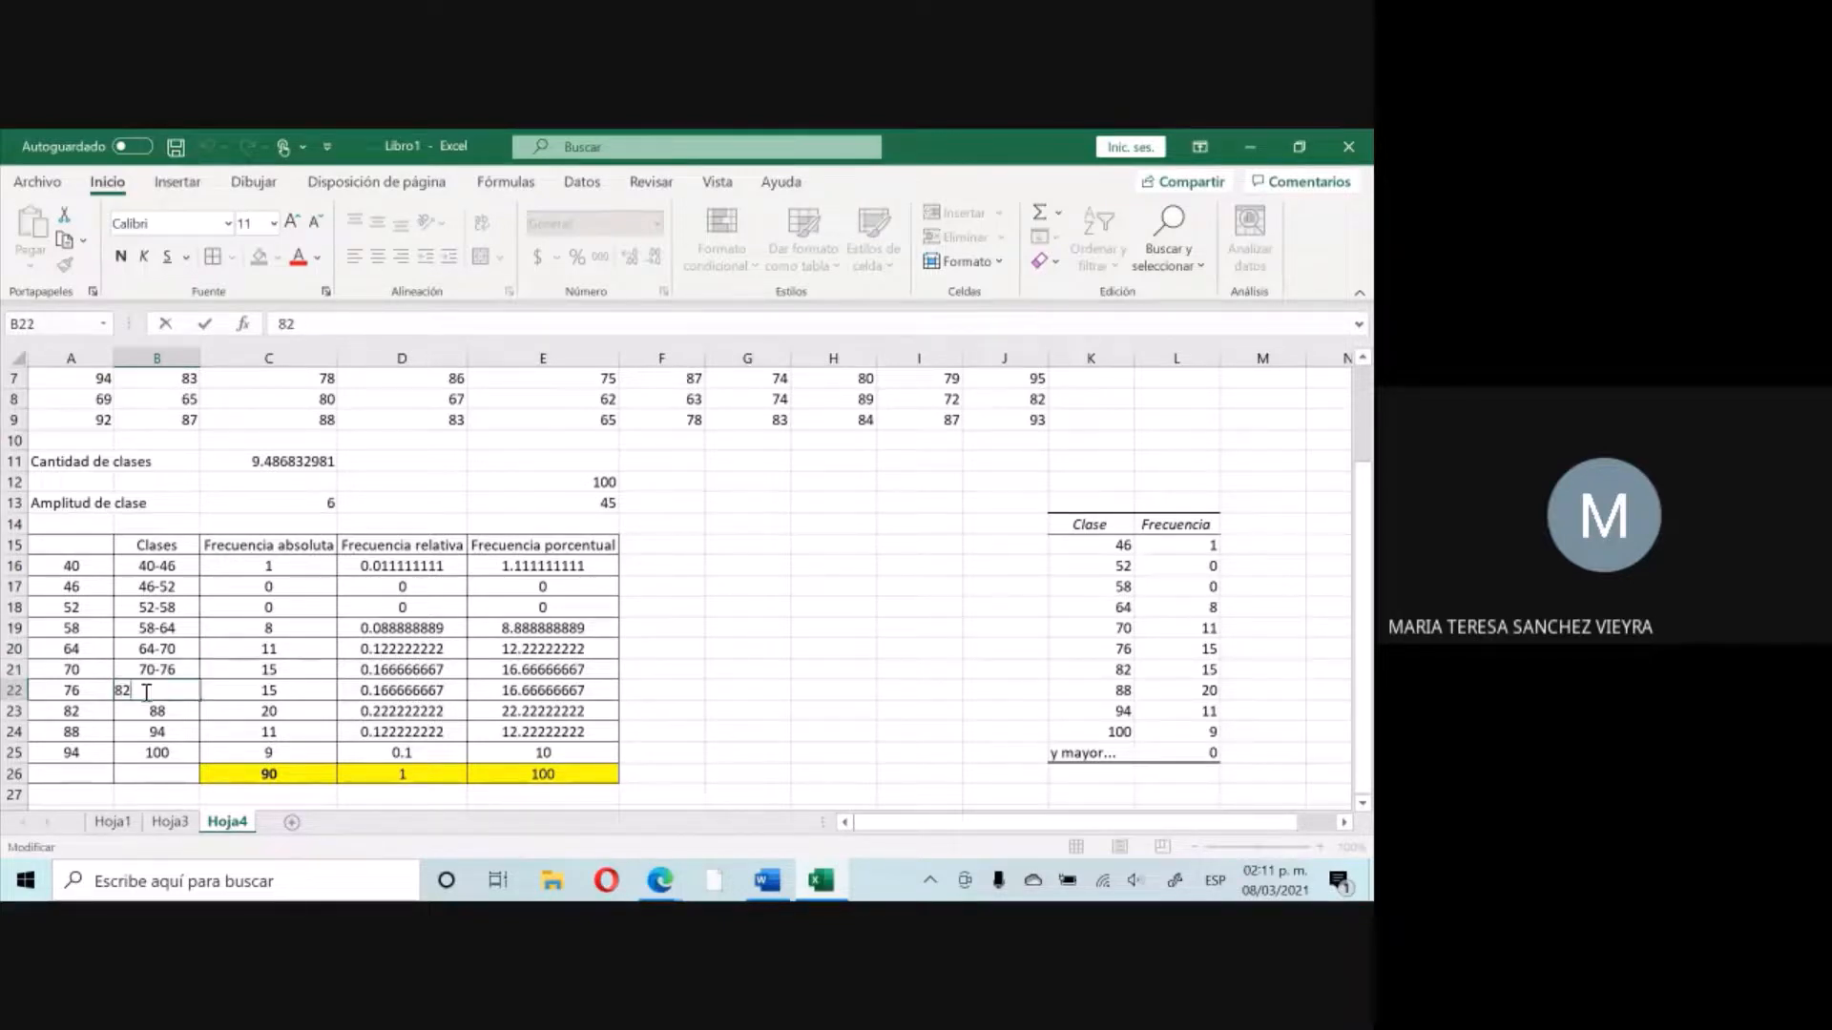
pyautogui.press('Home')
pyautogui.write('76-')
# Rewrite the last class labels in B23:B25 as the ranges 82-88, 88-94 and 94-100.
pyautogui.doubleClick(146, 712)
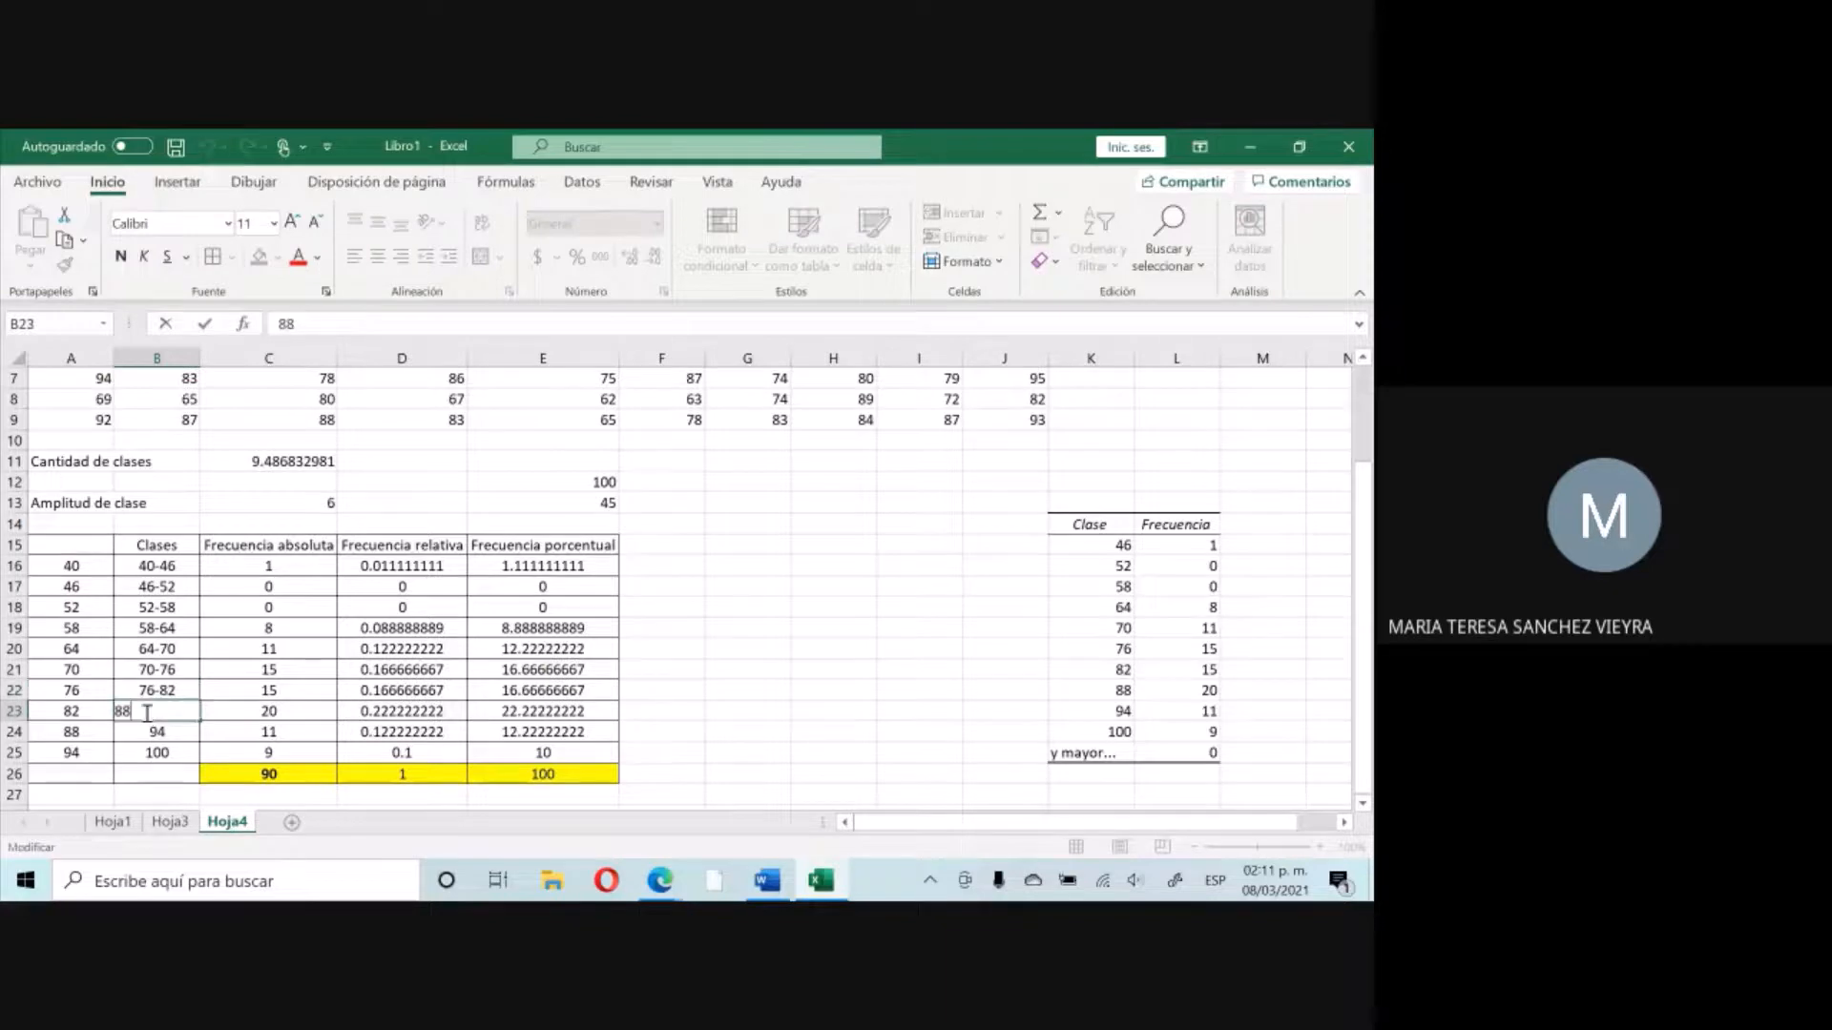
pyautogui.press('Home')
pyautogui.write('82-')
pyautogui.doubleClick(143, 731)
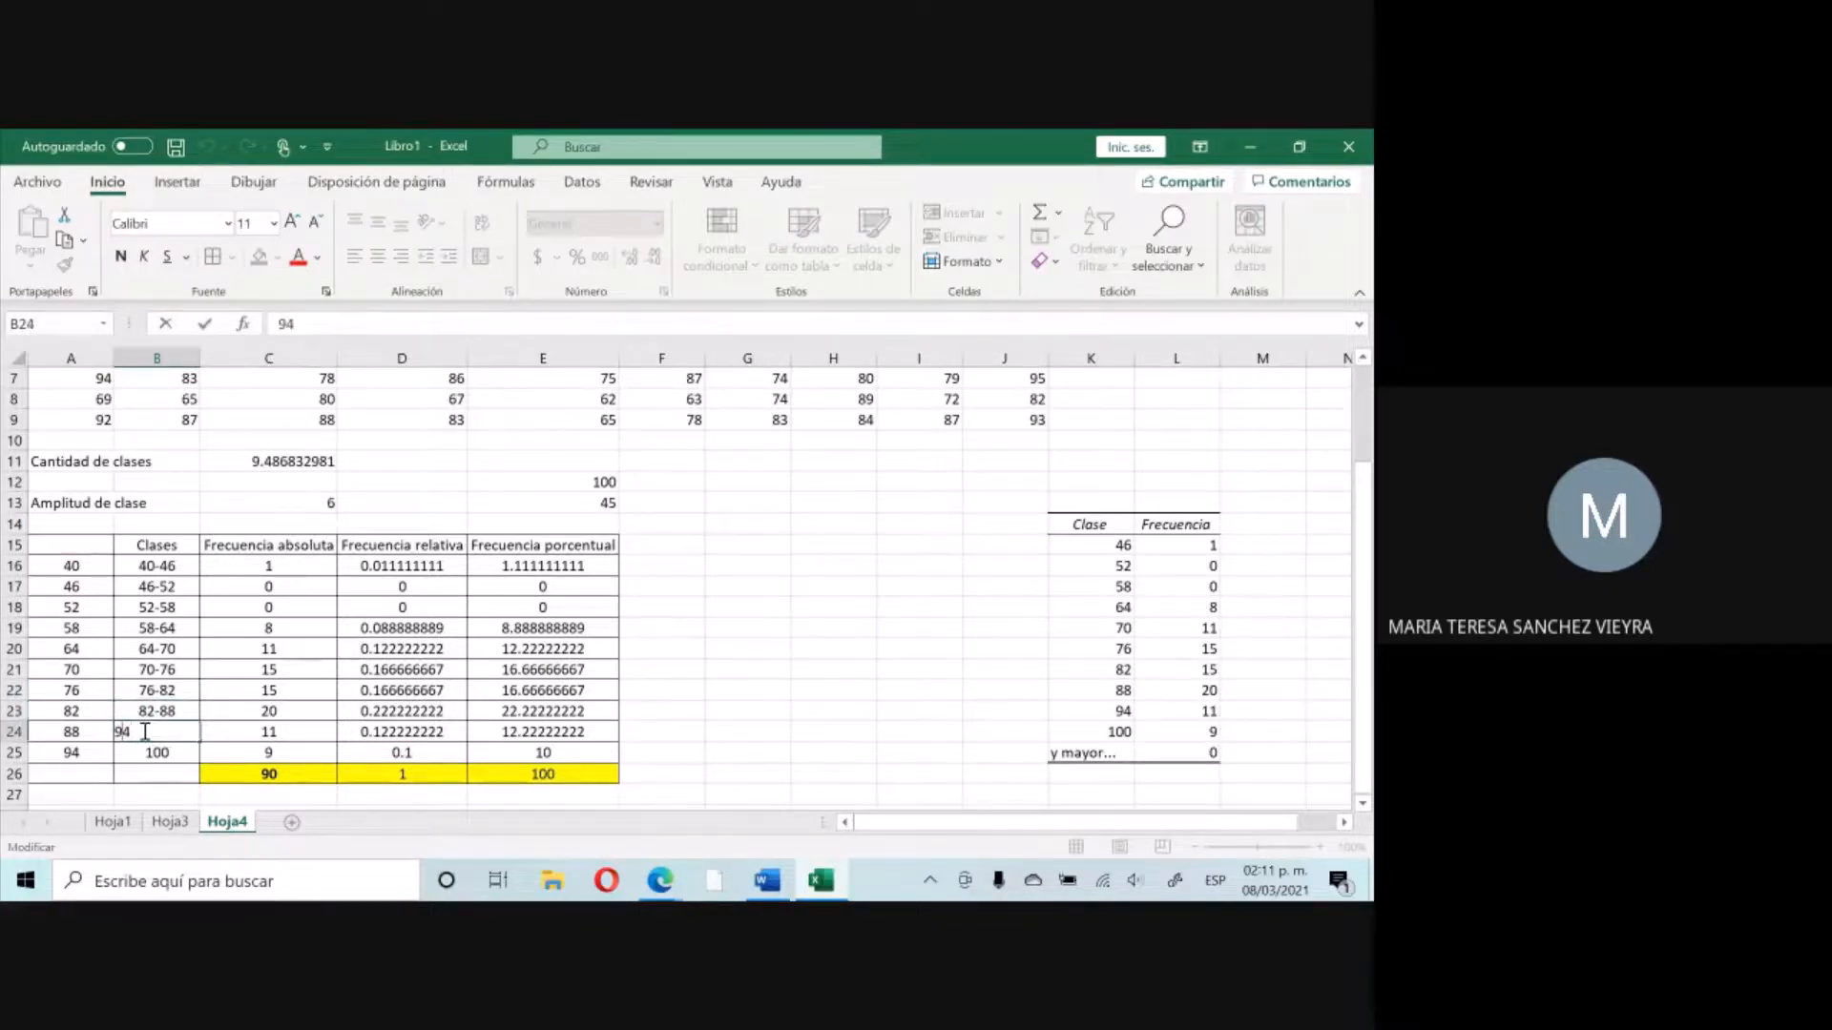
pyautogui.press('Home')
pyautogui.write('88-')
pyautogui.doubleClick(143, 751)
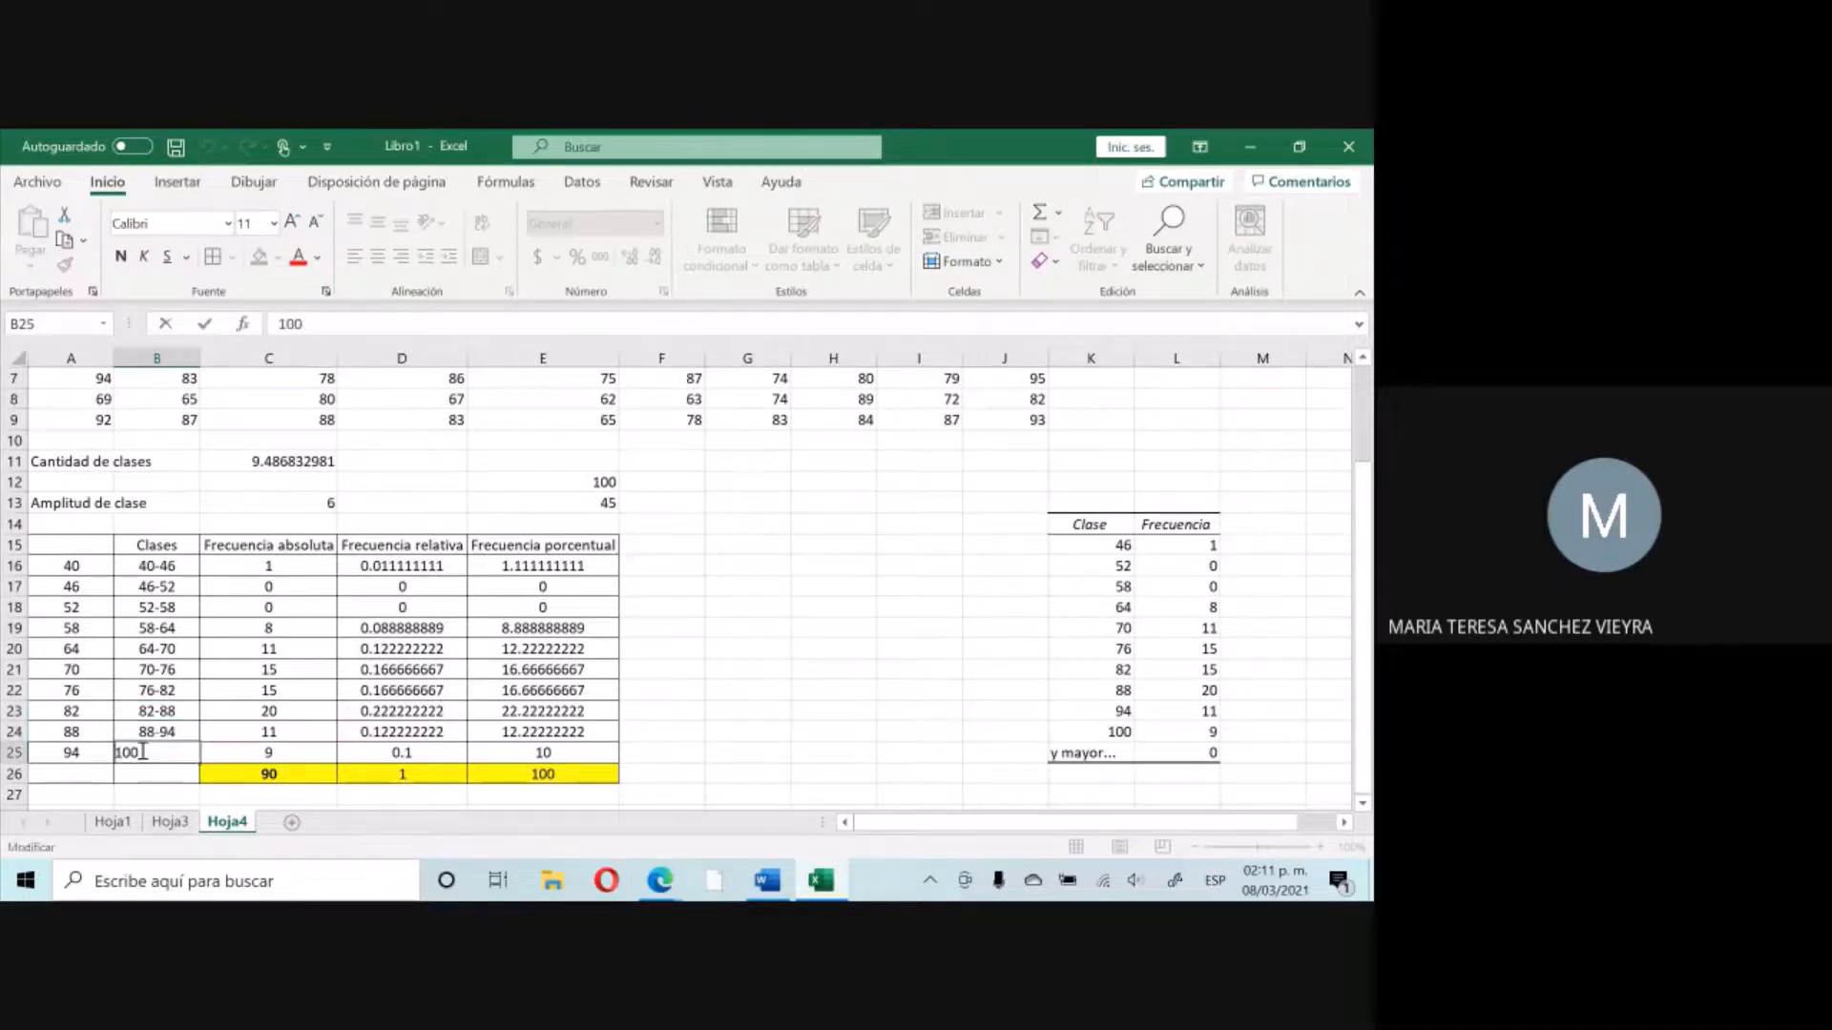
pyautogui.press('Home')
pyautogui.write('94-')
pyautogui.press('Return')
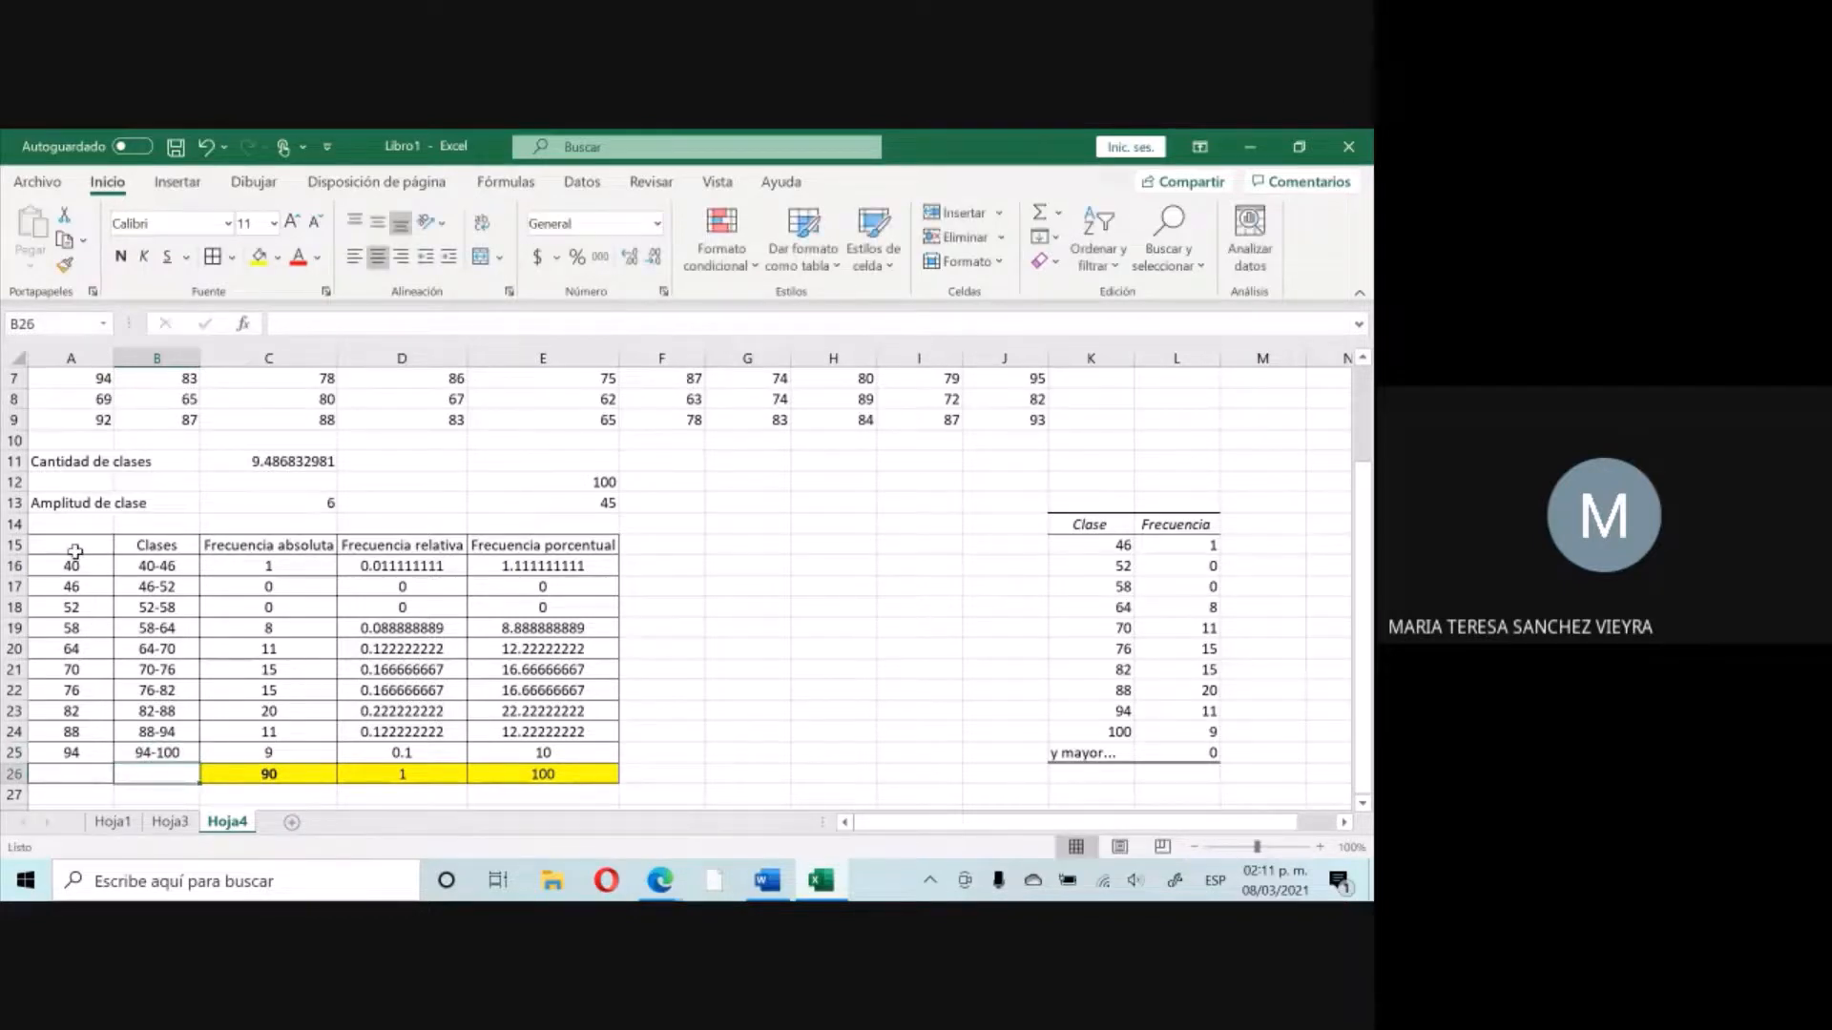
# Clear the separate lower class limits from A16:A25.
pyautogui.click(75, 551)
pyautogui.doubleClick(75, 559)
pyautogui.press('BackSpace')
pyautogui.press('BackSpace')
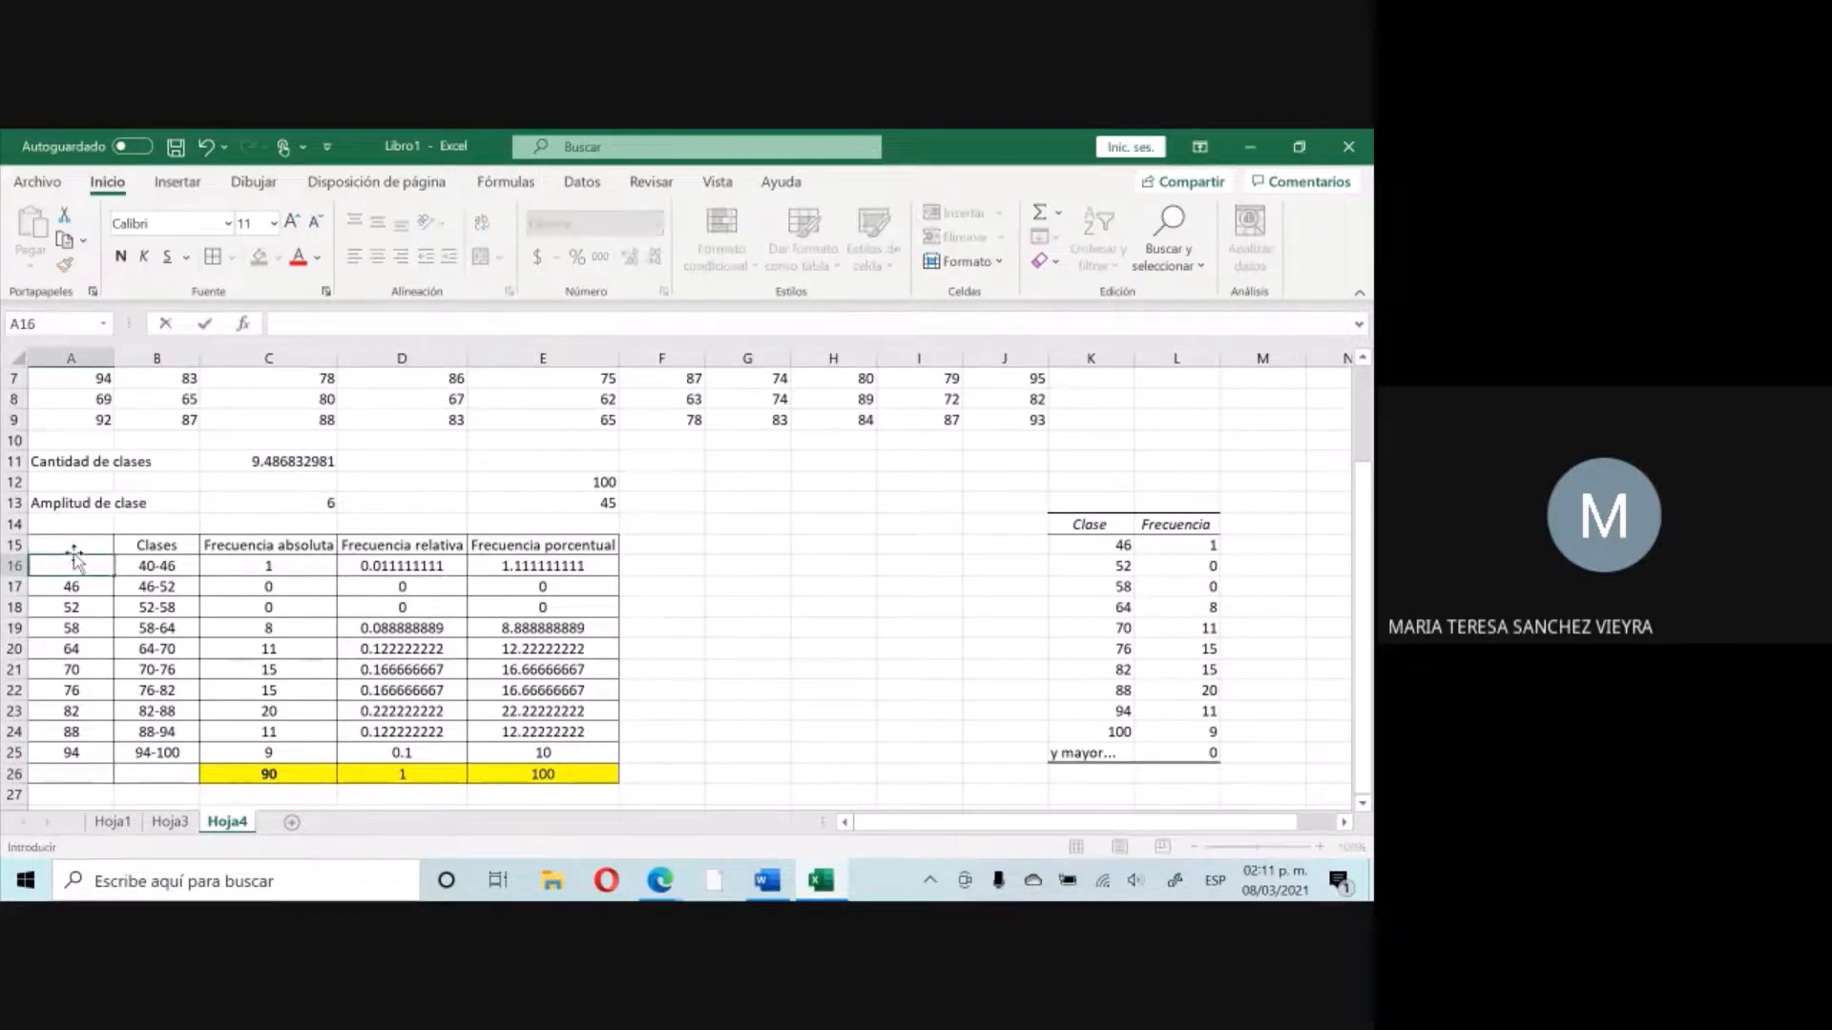
pyautogui.press('Down')
pyautogui.press('BackSpace')
pyautogui.press('Down')
pyautogui.press('BackSpace')
pyautogui.press('Down')
pyautogui.press('BackSpace')
pyautogui.press('Down')
pyautogui.press('BackSpace')
pyautogui.press('Down')
pyautogui.press('Down')
pyautogui.press('BackSpace')
pyautogui.press('Down')
pyautogui.press('Up')
pyautogui.press('Up')
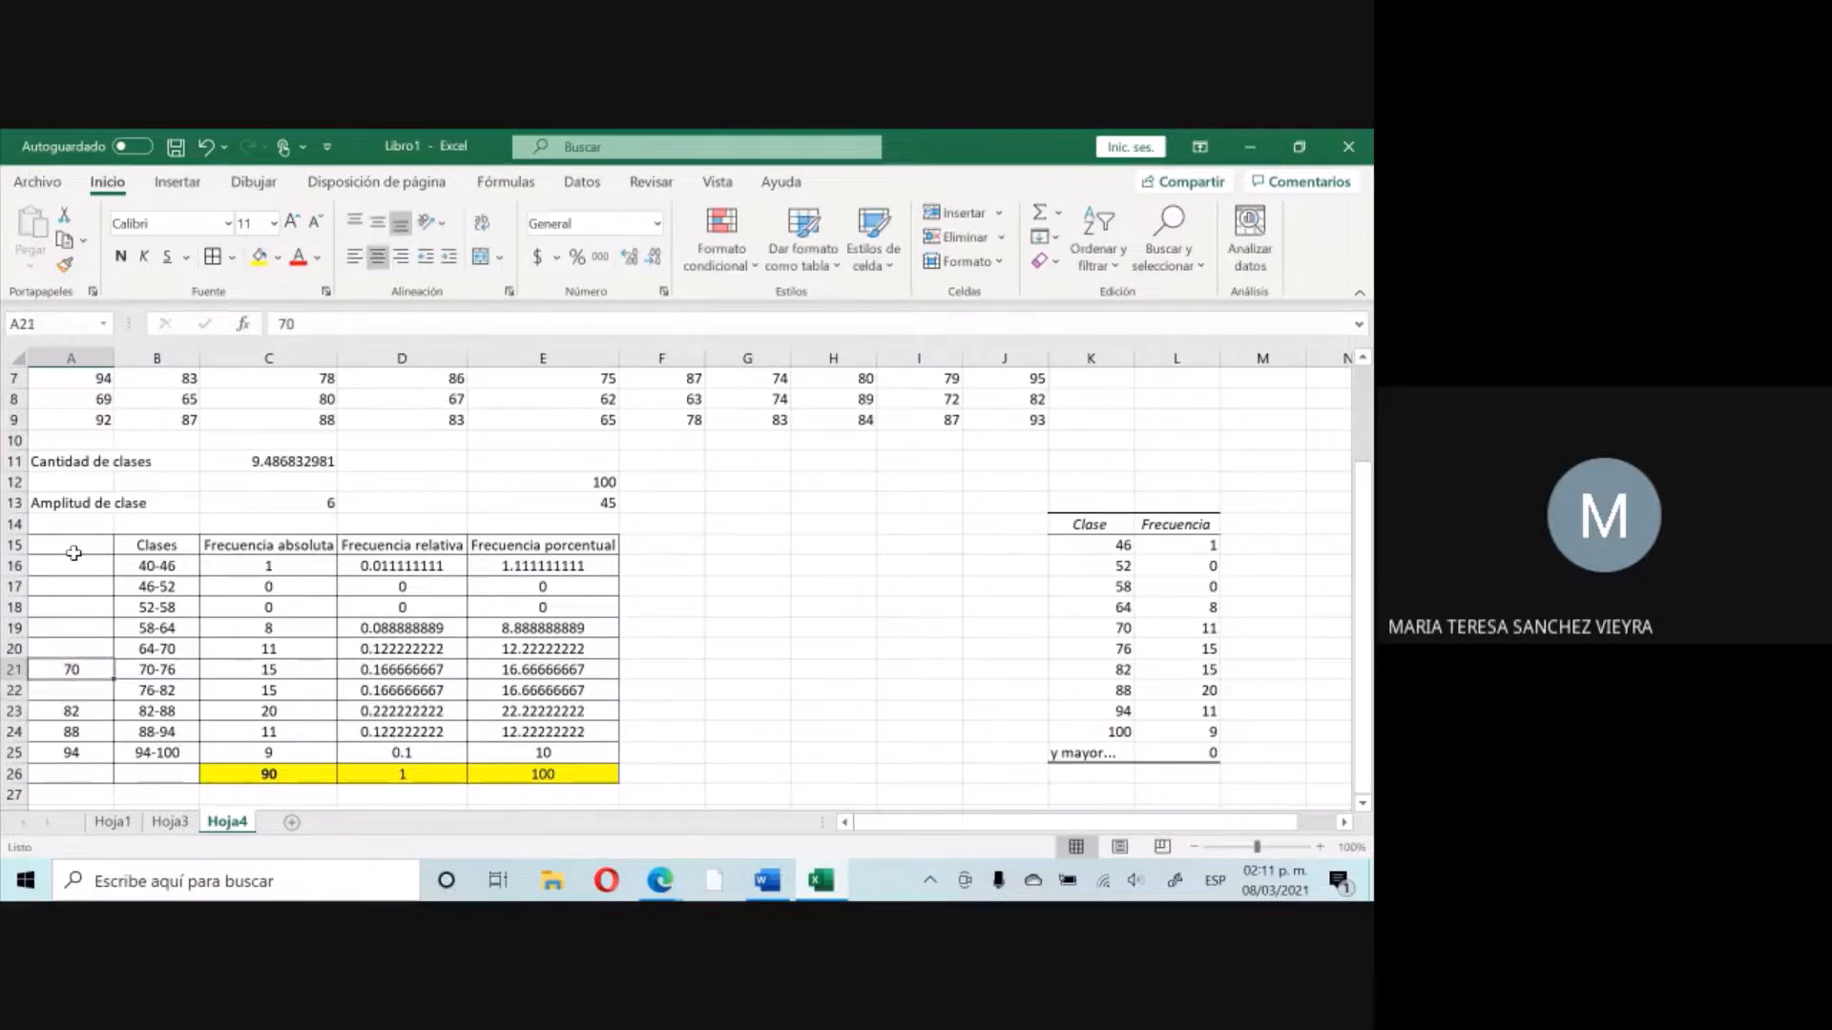
pyautogui.press('BackSpace')
pyautogui.press('Down')
pyautogui.press('Down')
pyautogui.press('BackSpace')
pyautogui.press('Down')
pyautogui.press('BackSpace')
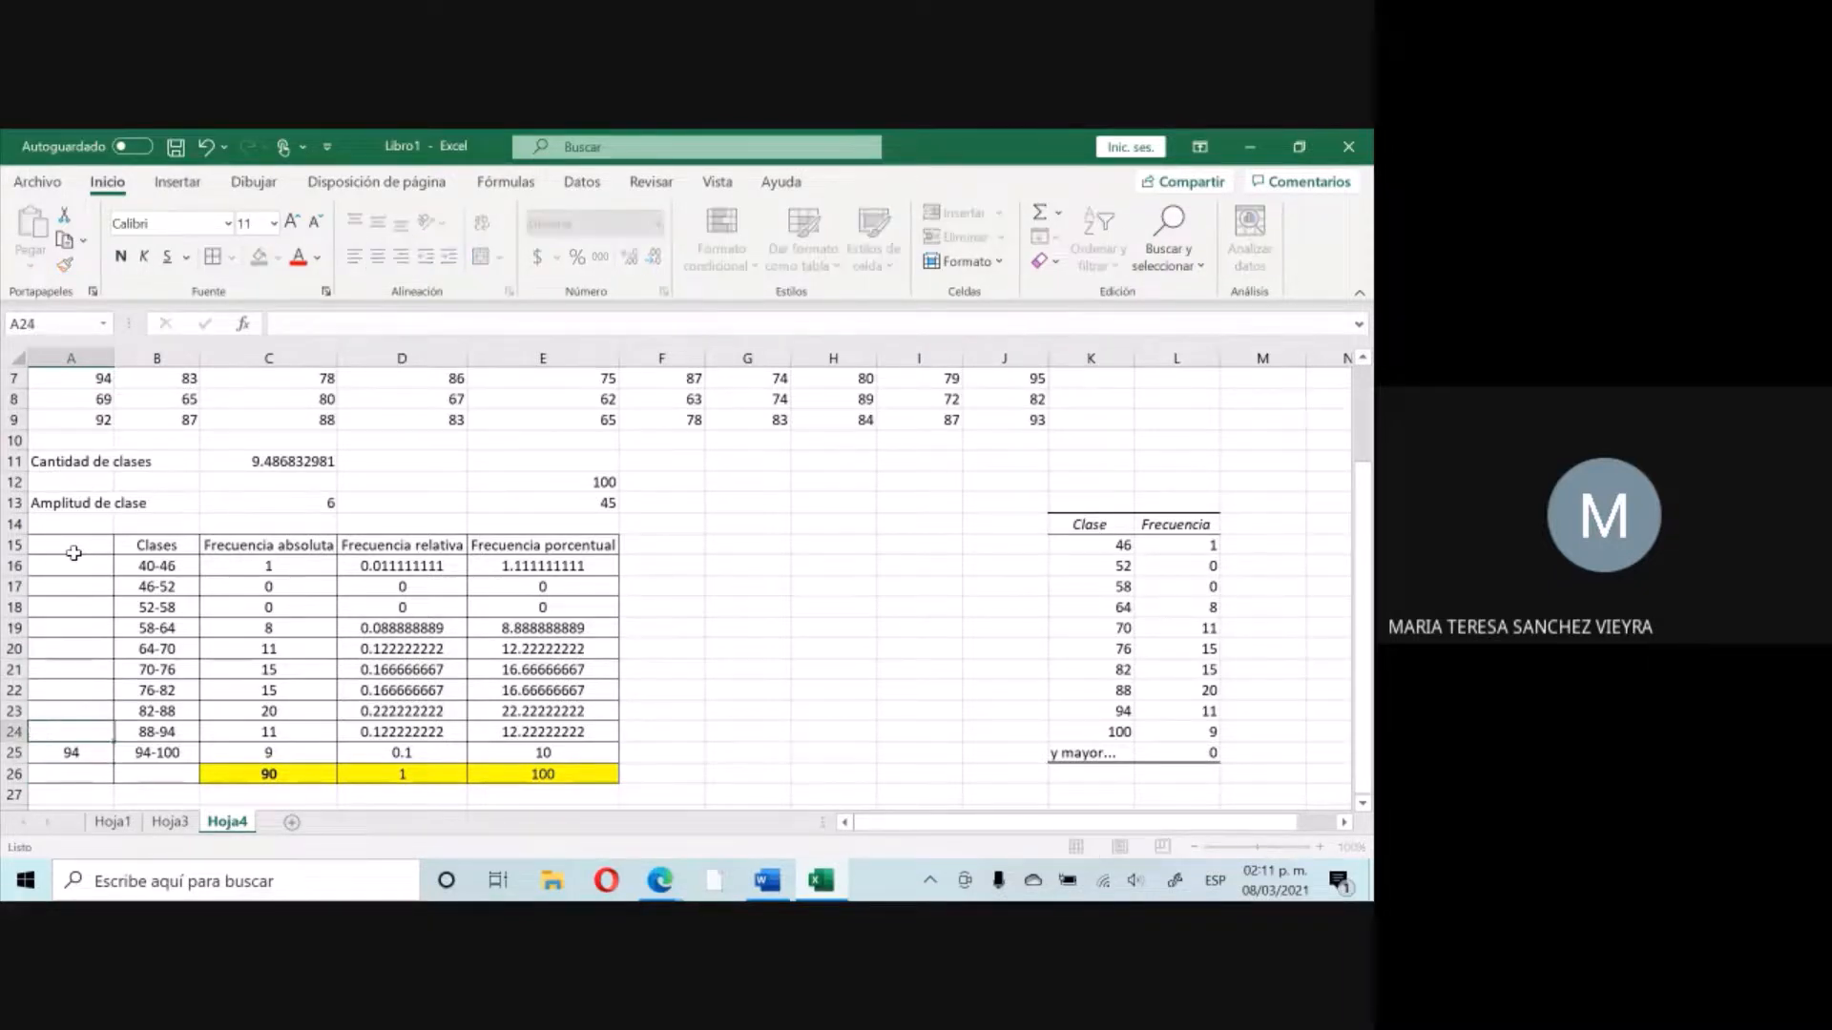
pyautogui.press('Down')
pyautogui.press('BackSpace')
pyautogui.press('Down')
pyautogui.press('Down')
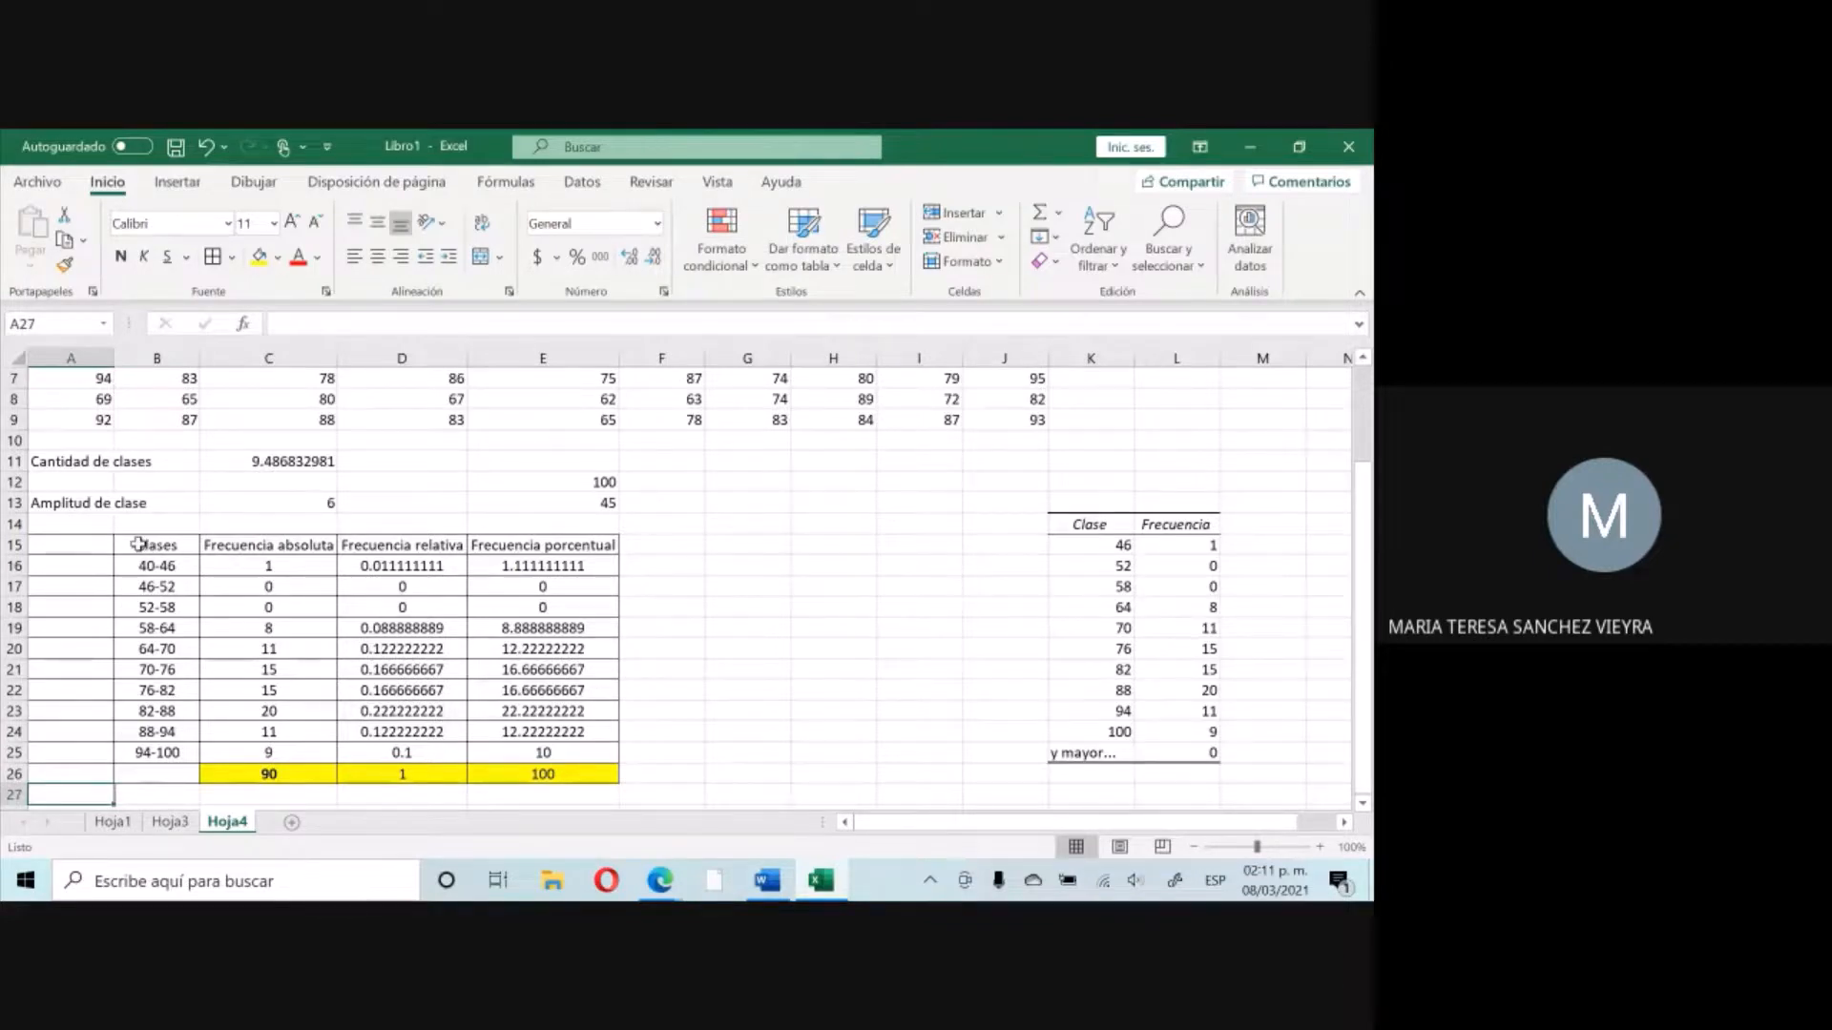
# Insert a clustered column chart of relative frequency by class from B15:B25 and D15:D25, and move it off the relative frequency column.
pyautogui.moveTo(139, 544); pyautogui.dragTo(550, 764)
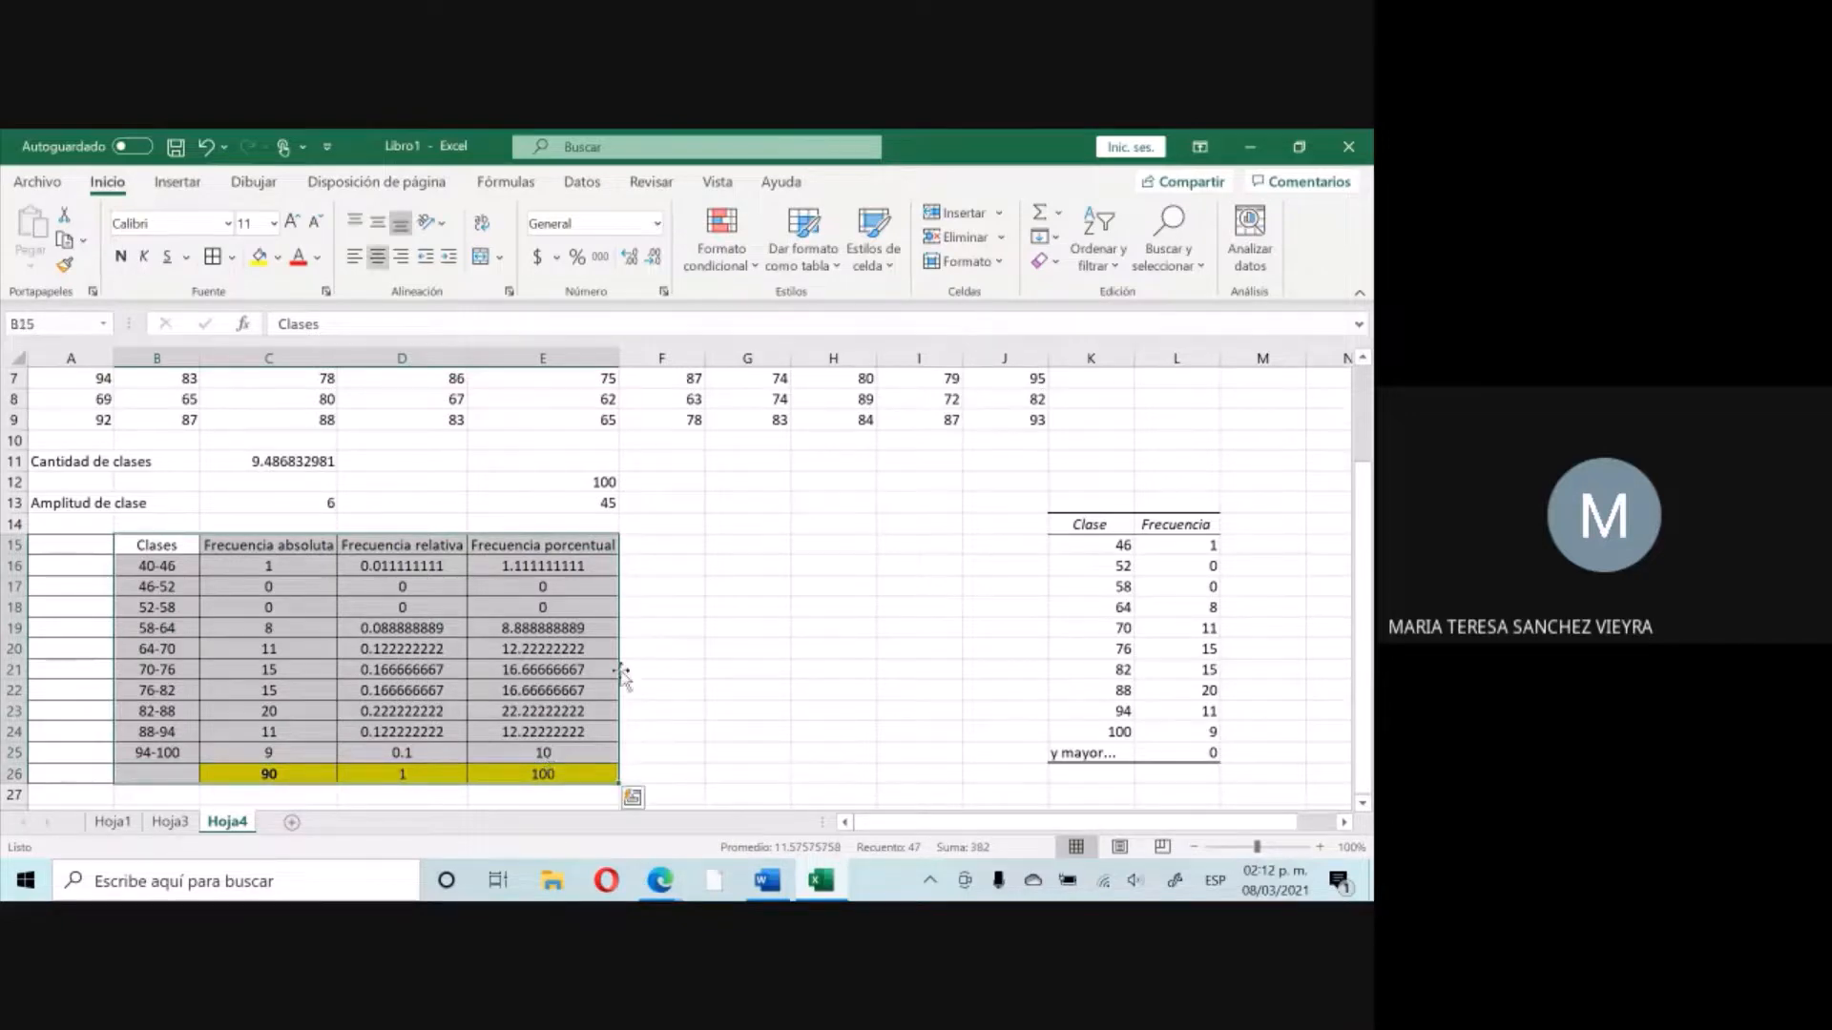
pyautogui.click(665, 650)
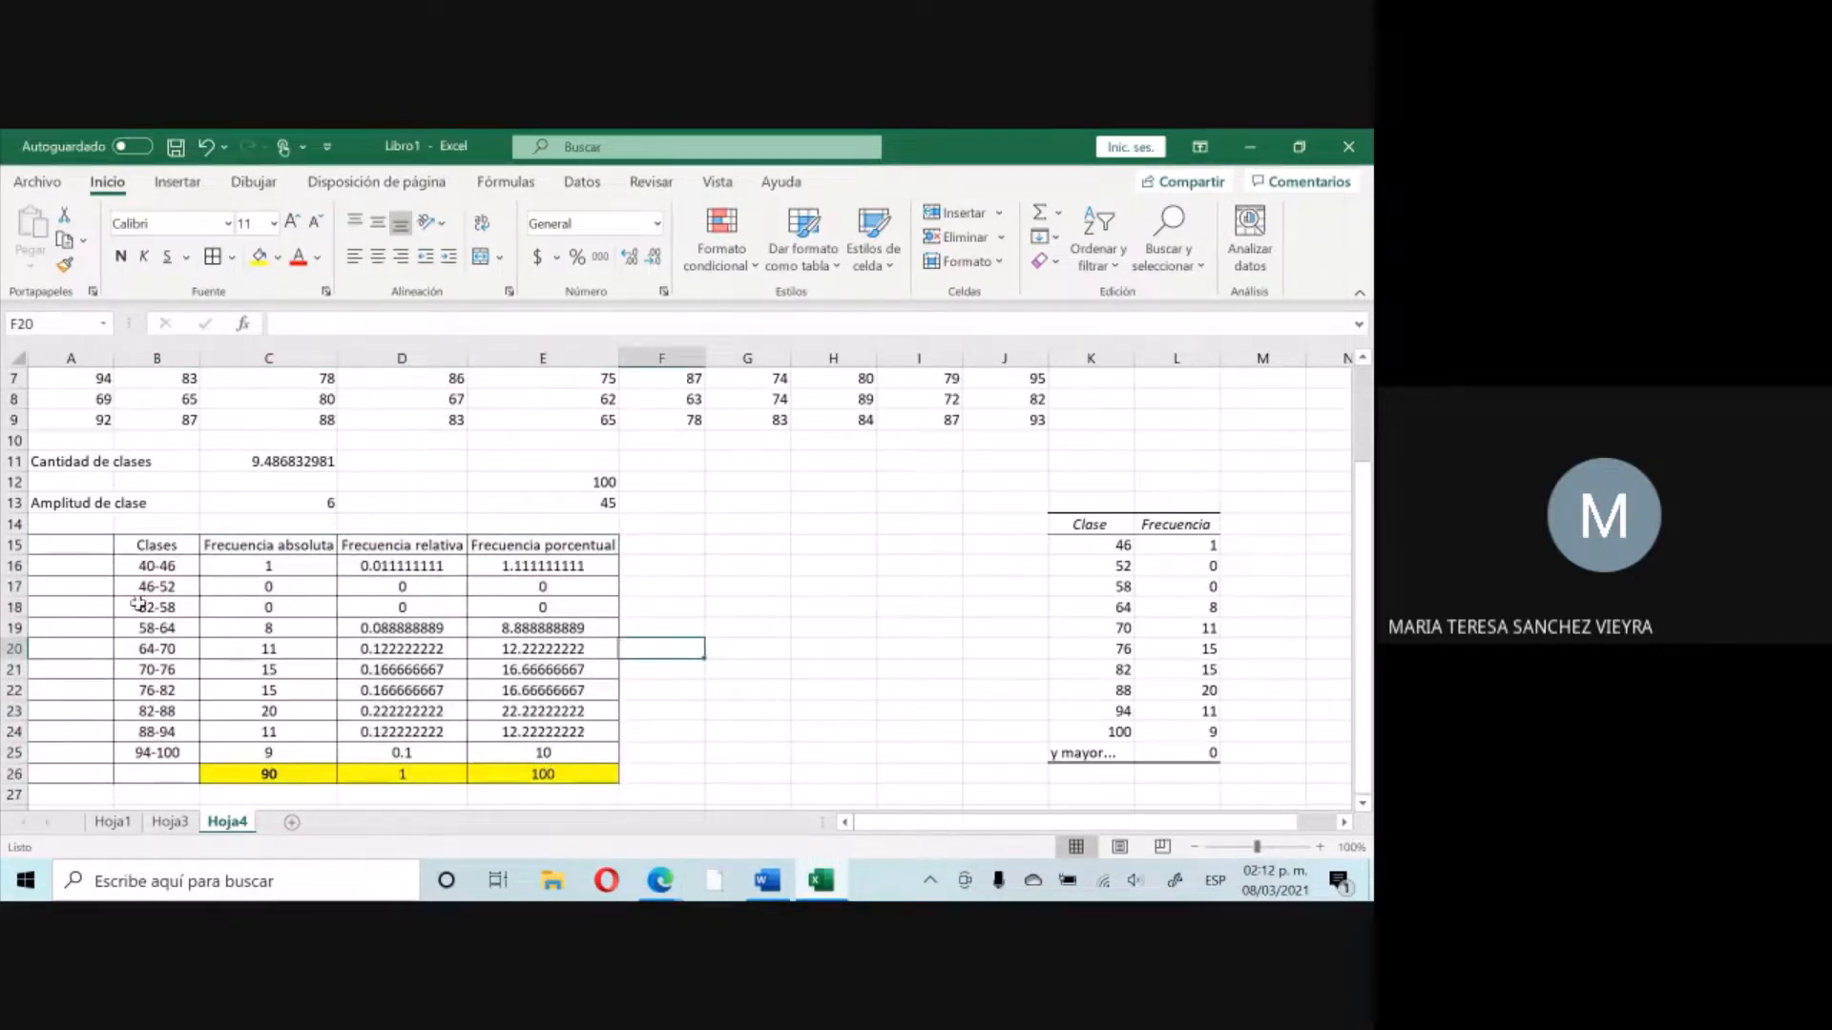
pyautogui.click(158, 550)
pyautogui.moveTo(158, 551); pyautogui.dragTo(173, 742)
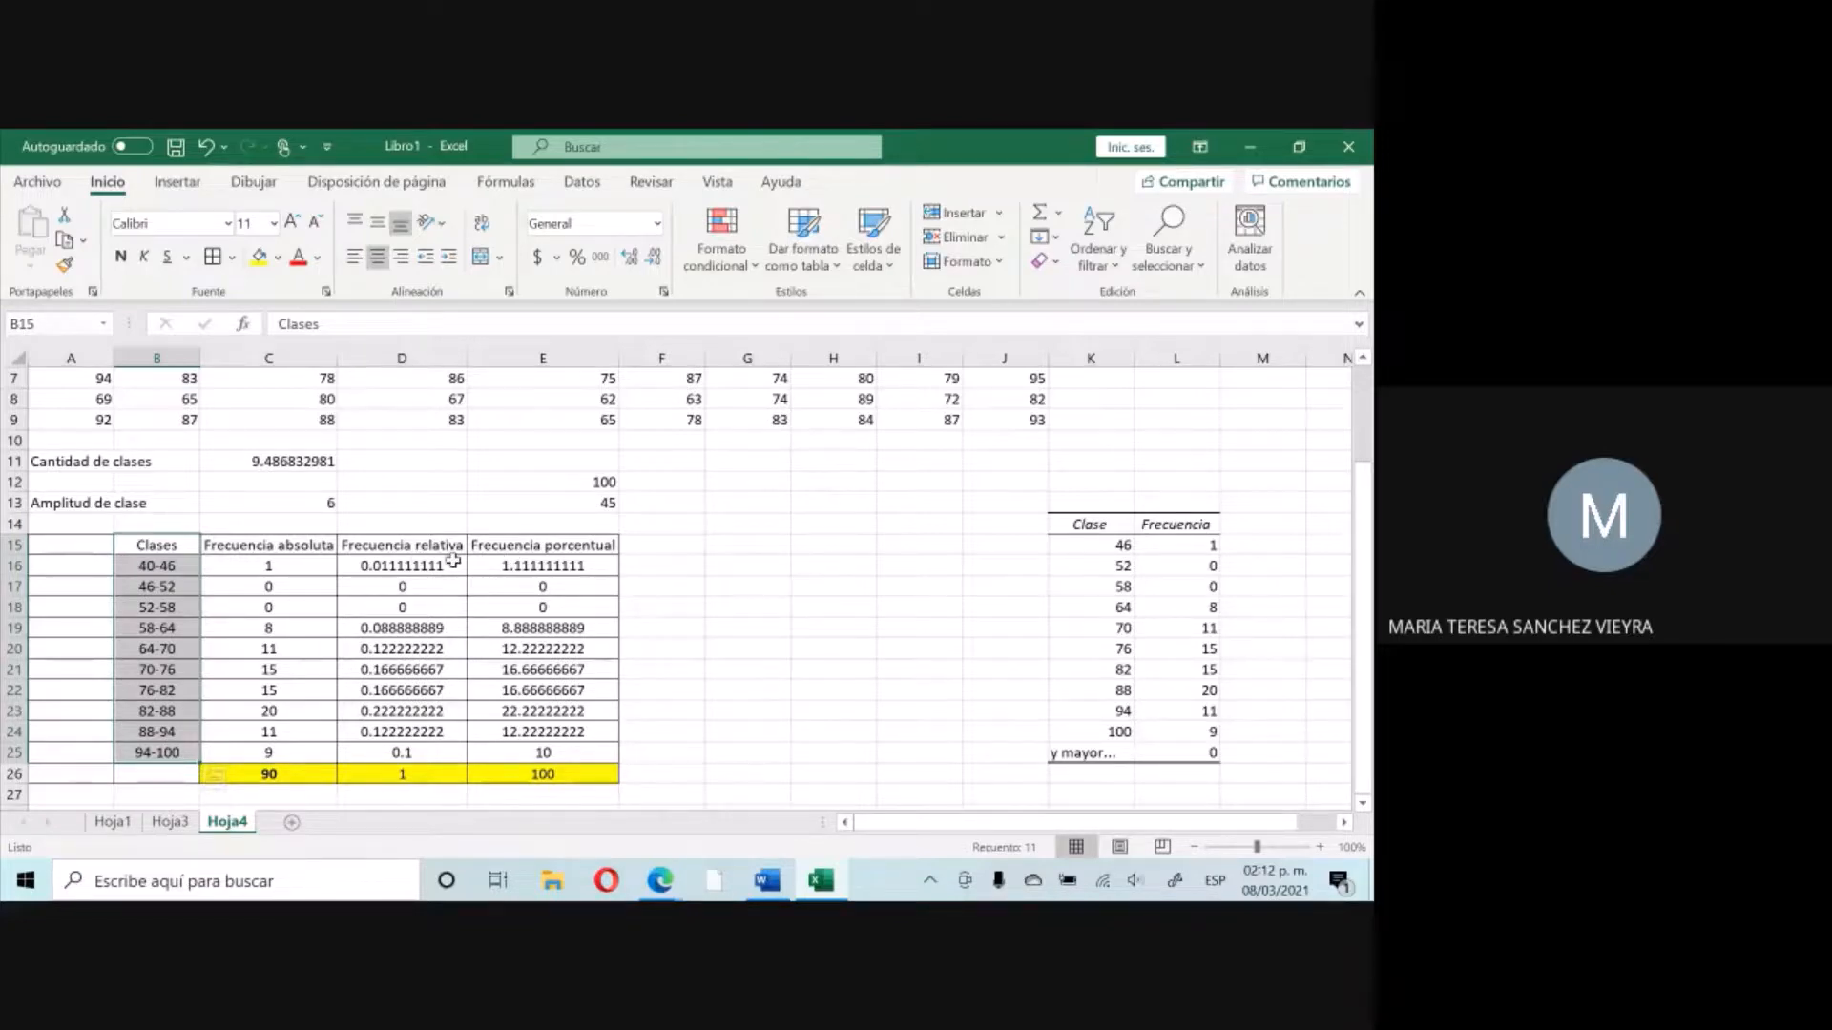
pyautogui.moveTo(434, 543); pyautogui.dragTo(403, 749)
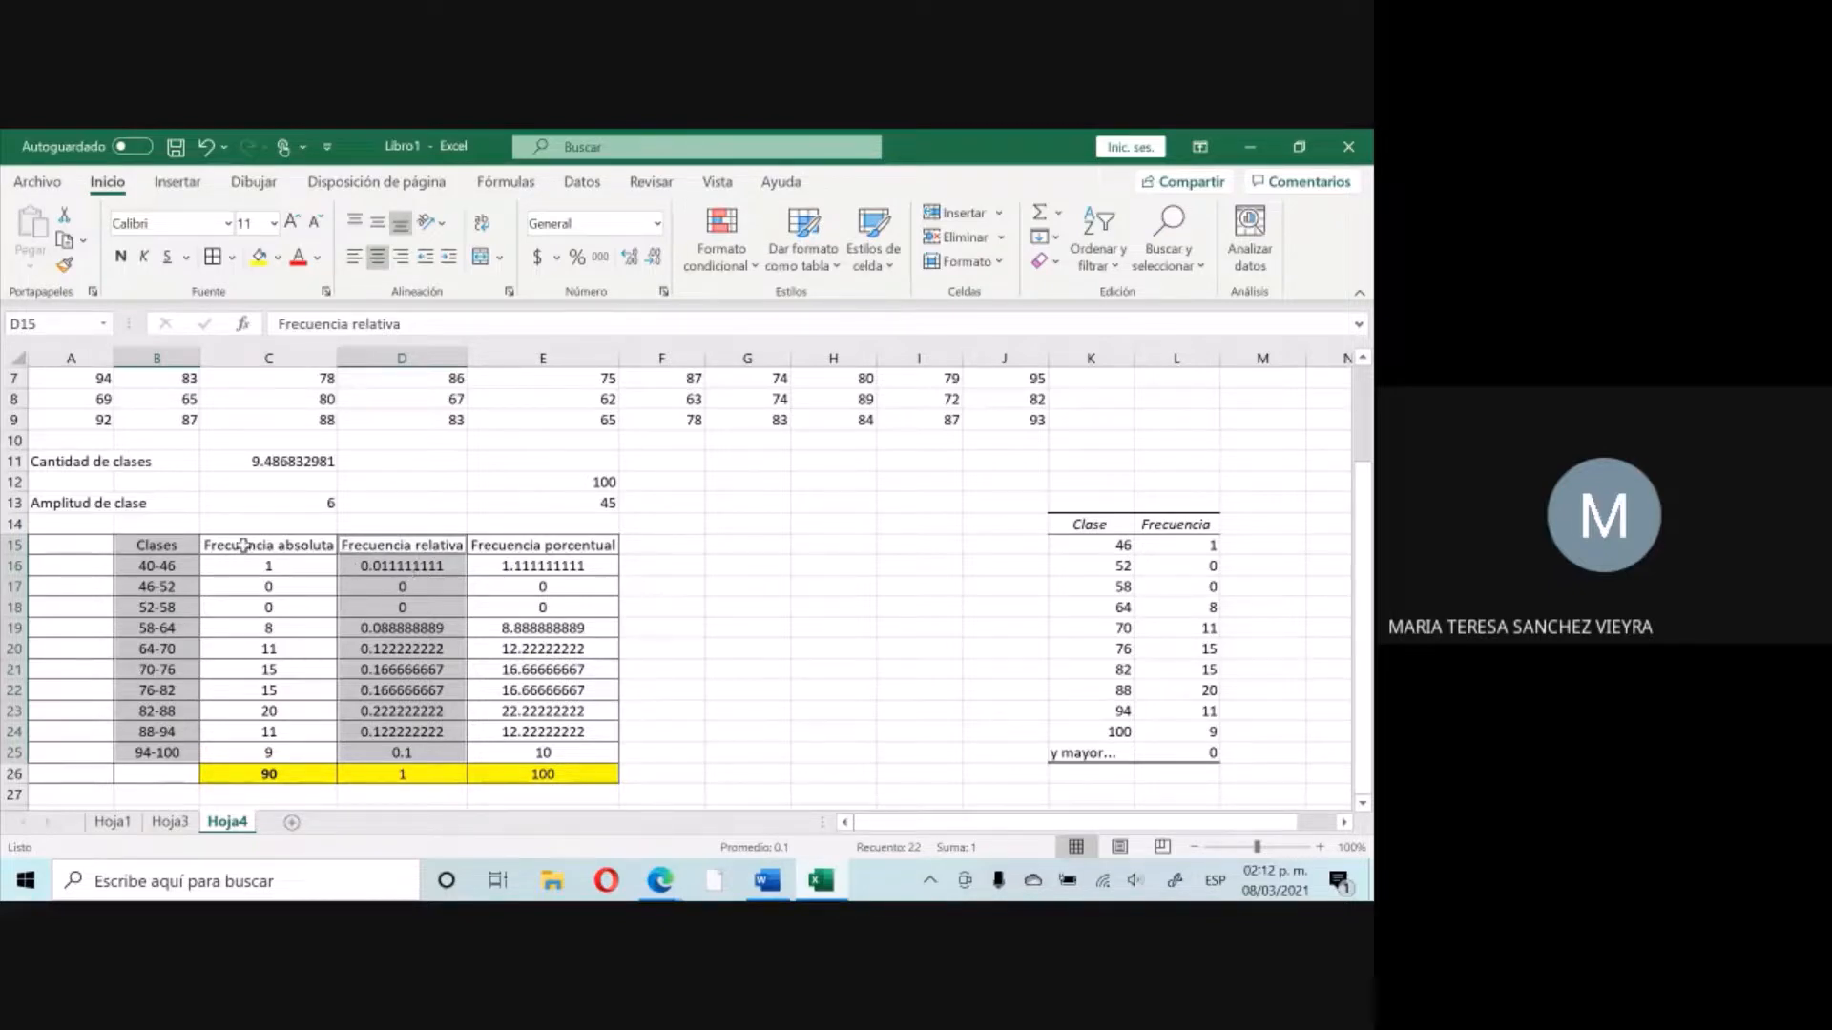
pyautogui.click(179, 182)
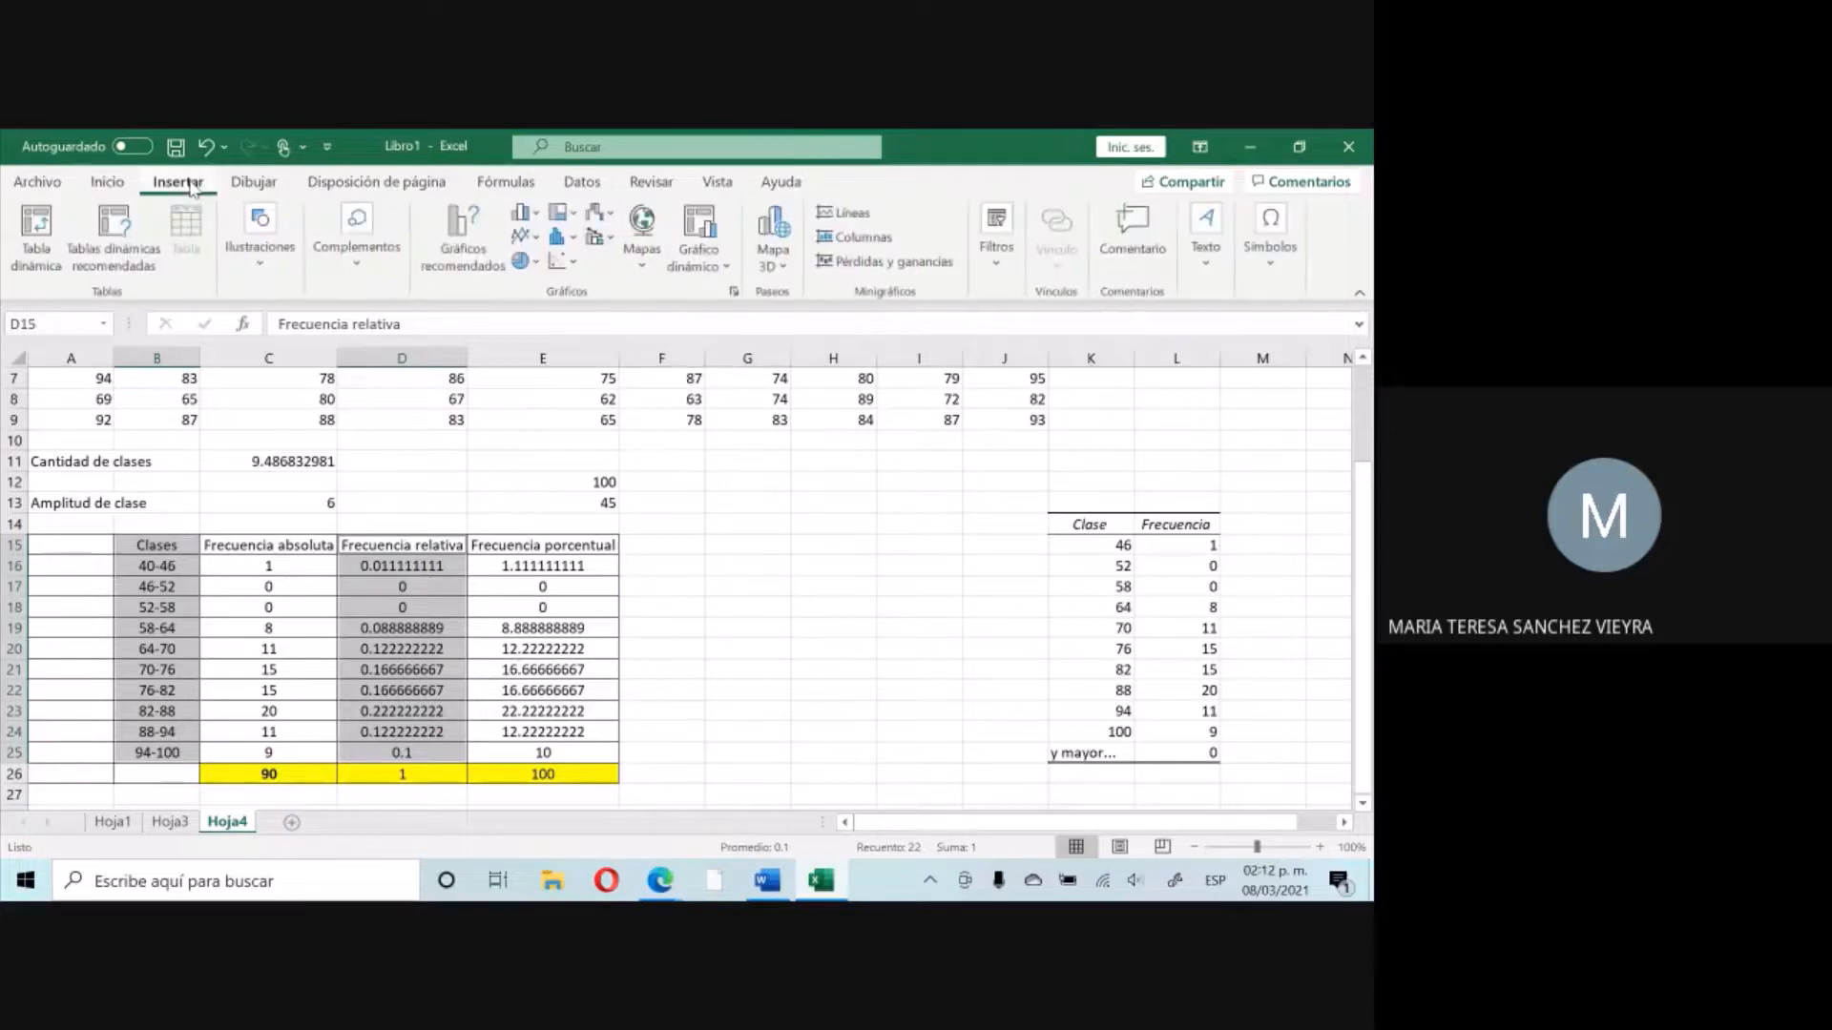
pyautogui.click(452, 243)
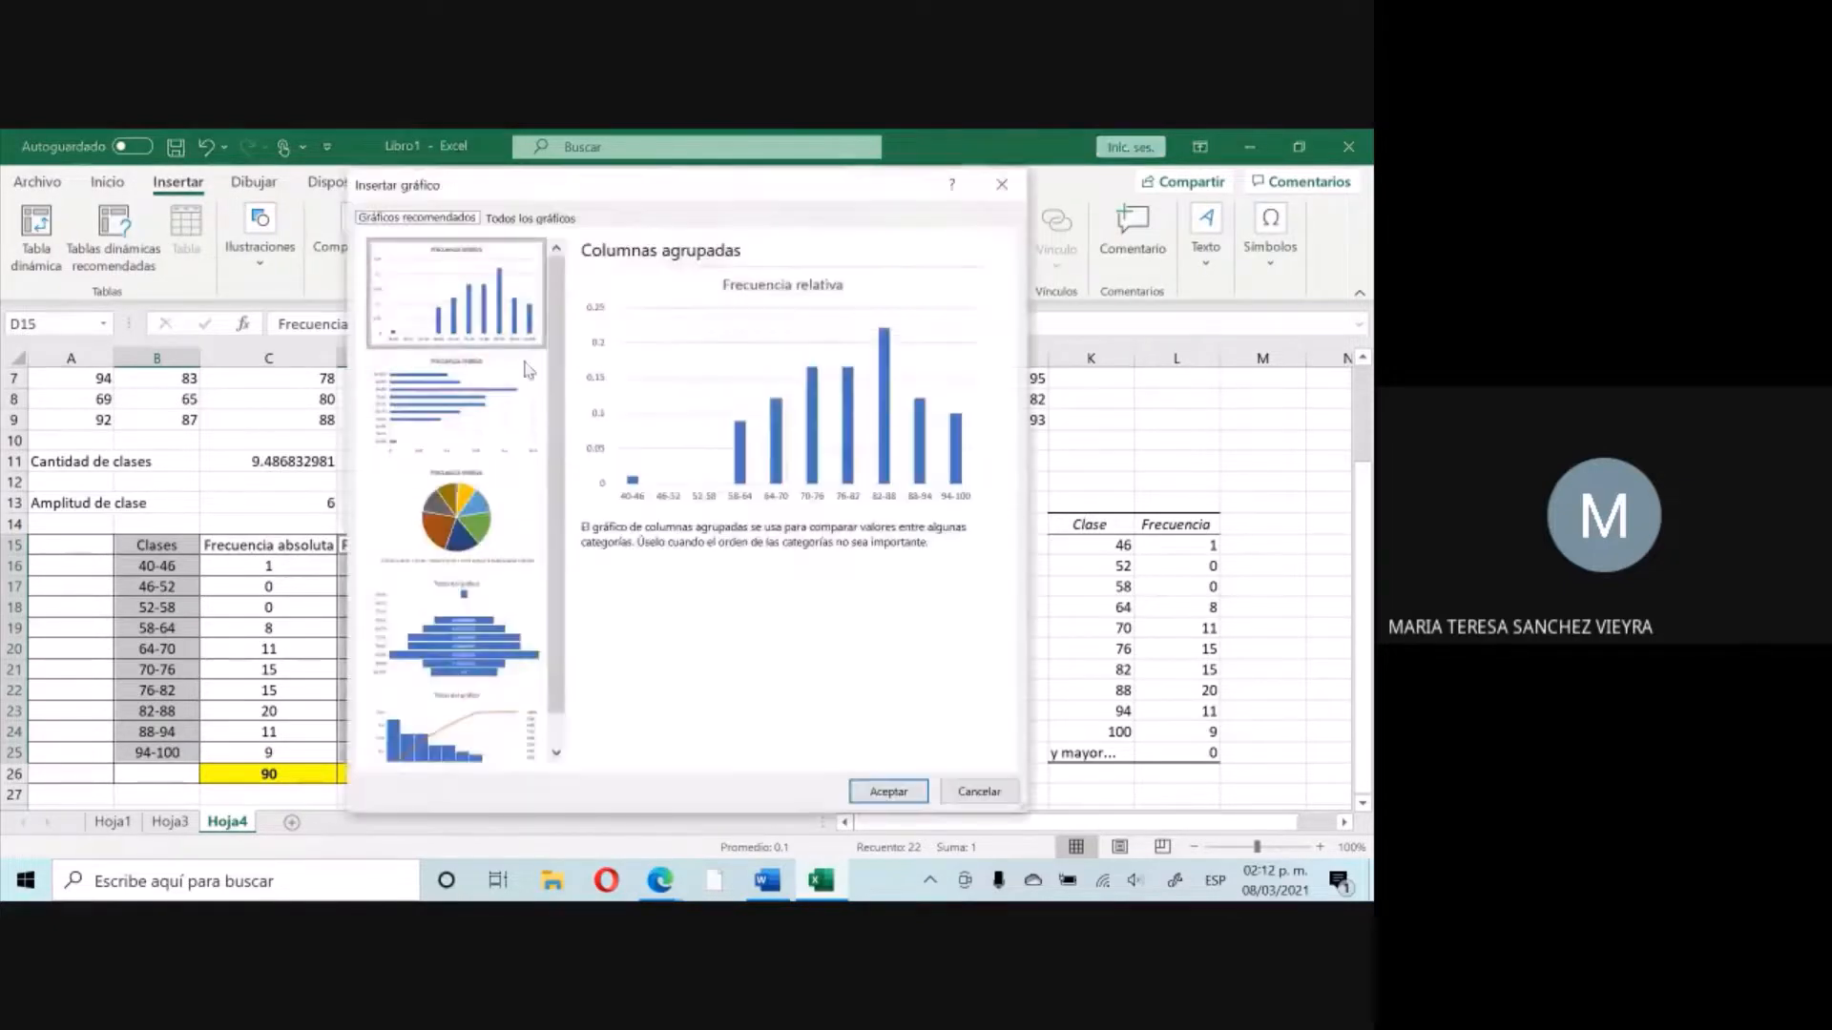
pyautogui.click(895, 791)
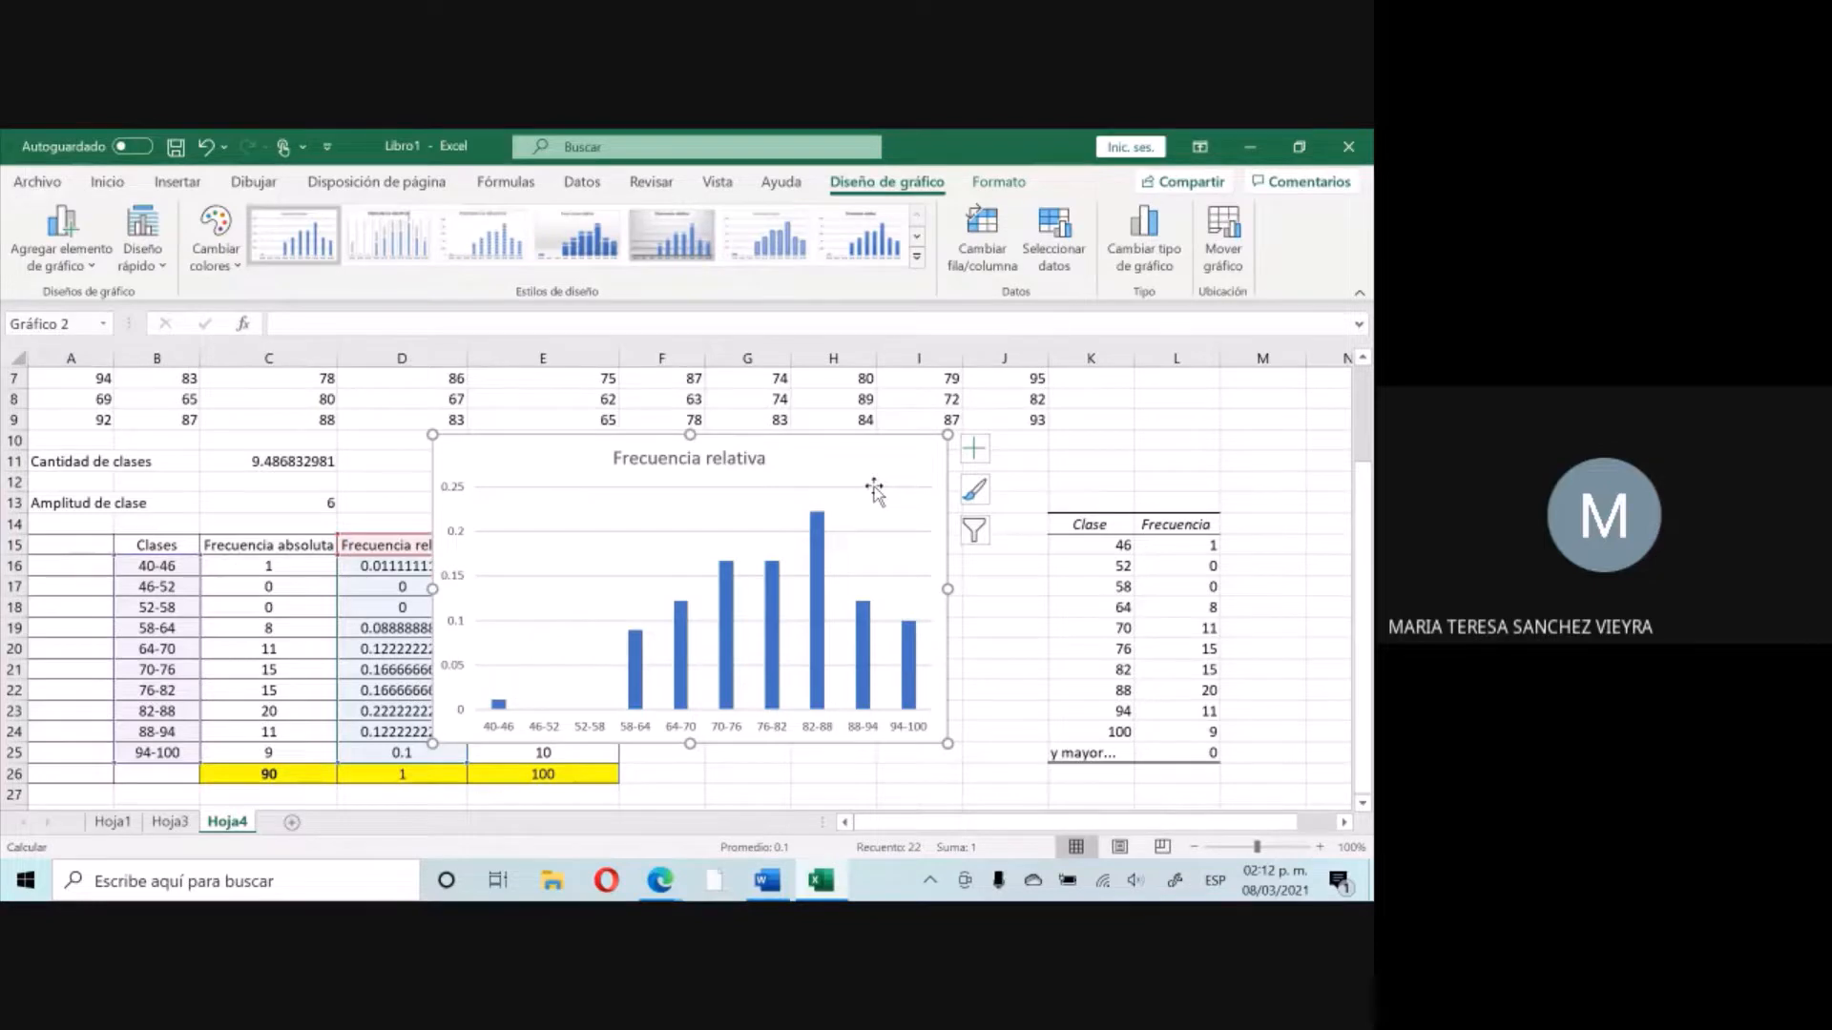
pyautogui.moveTo(906, 442); pyautogui.dragTo(1061, 468)
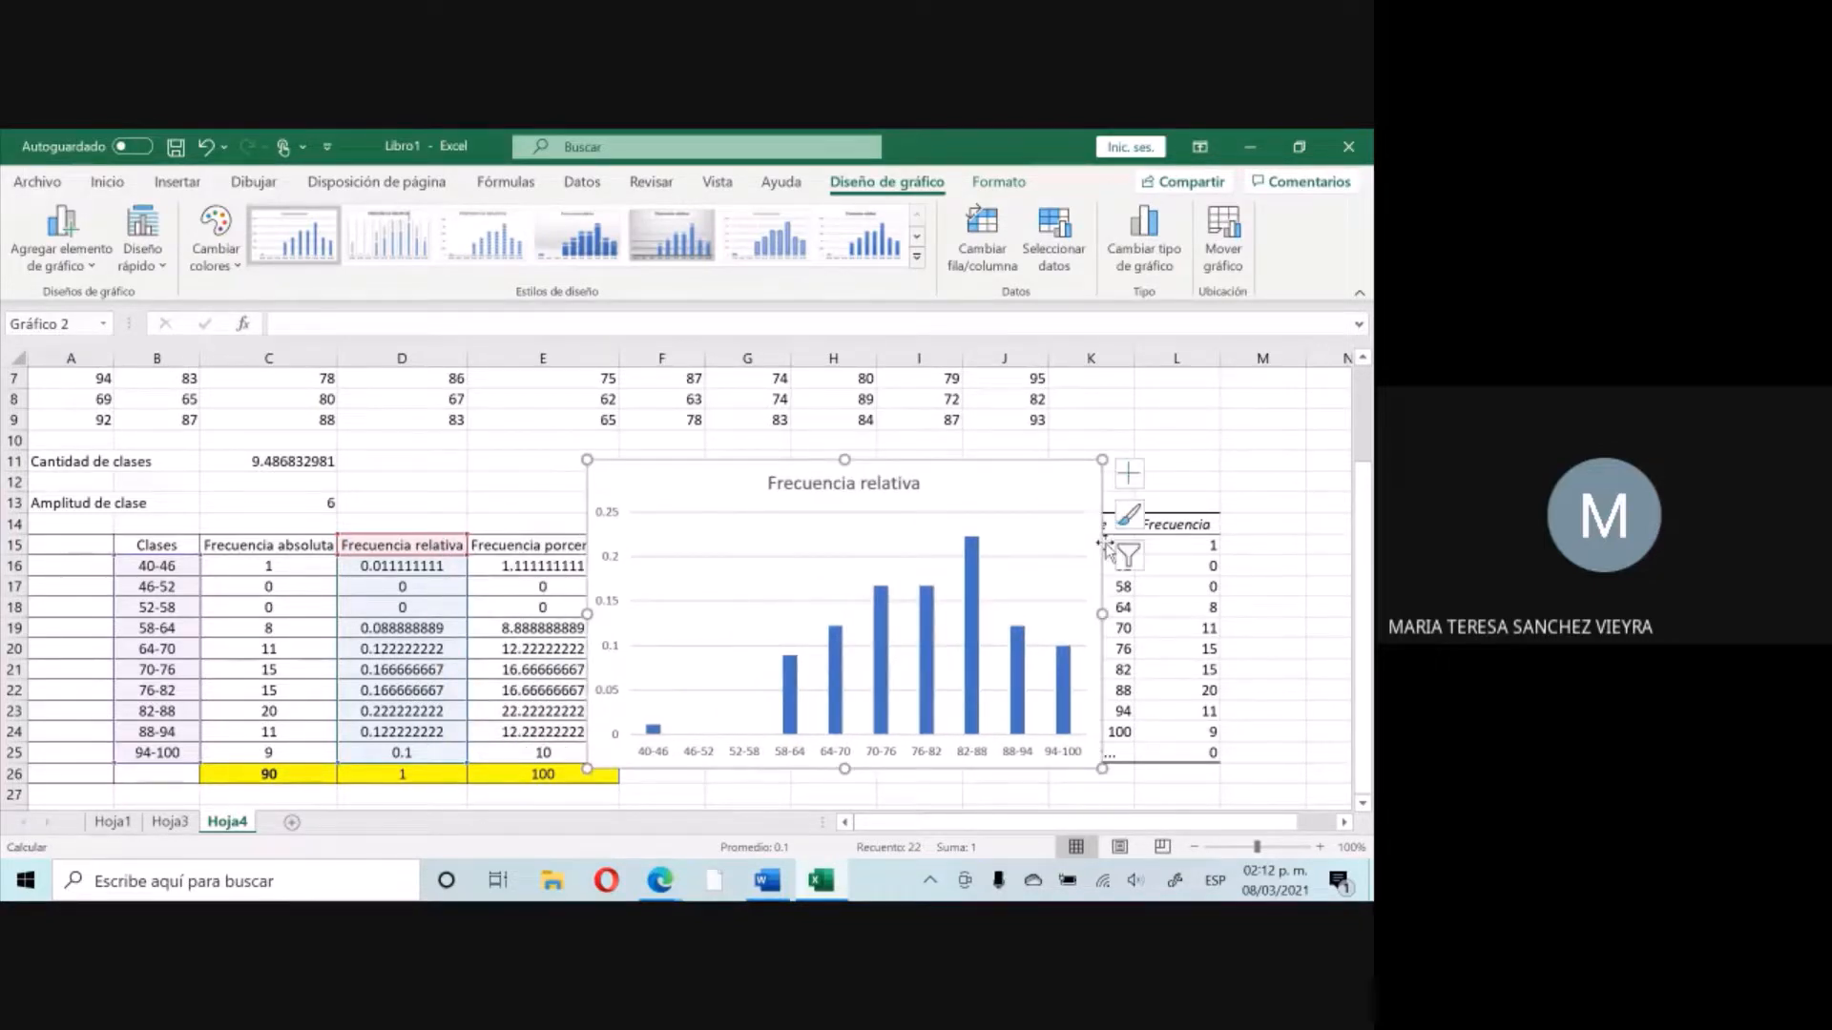
# Set the gap width of the relative frequency chart's columns to 2% so the bars sit together like a histogram.
pyautogui.click(1018, 687)
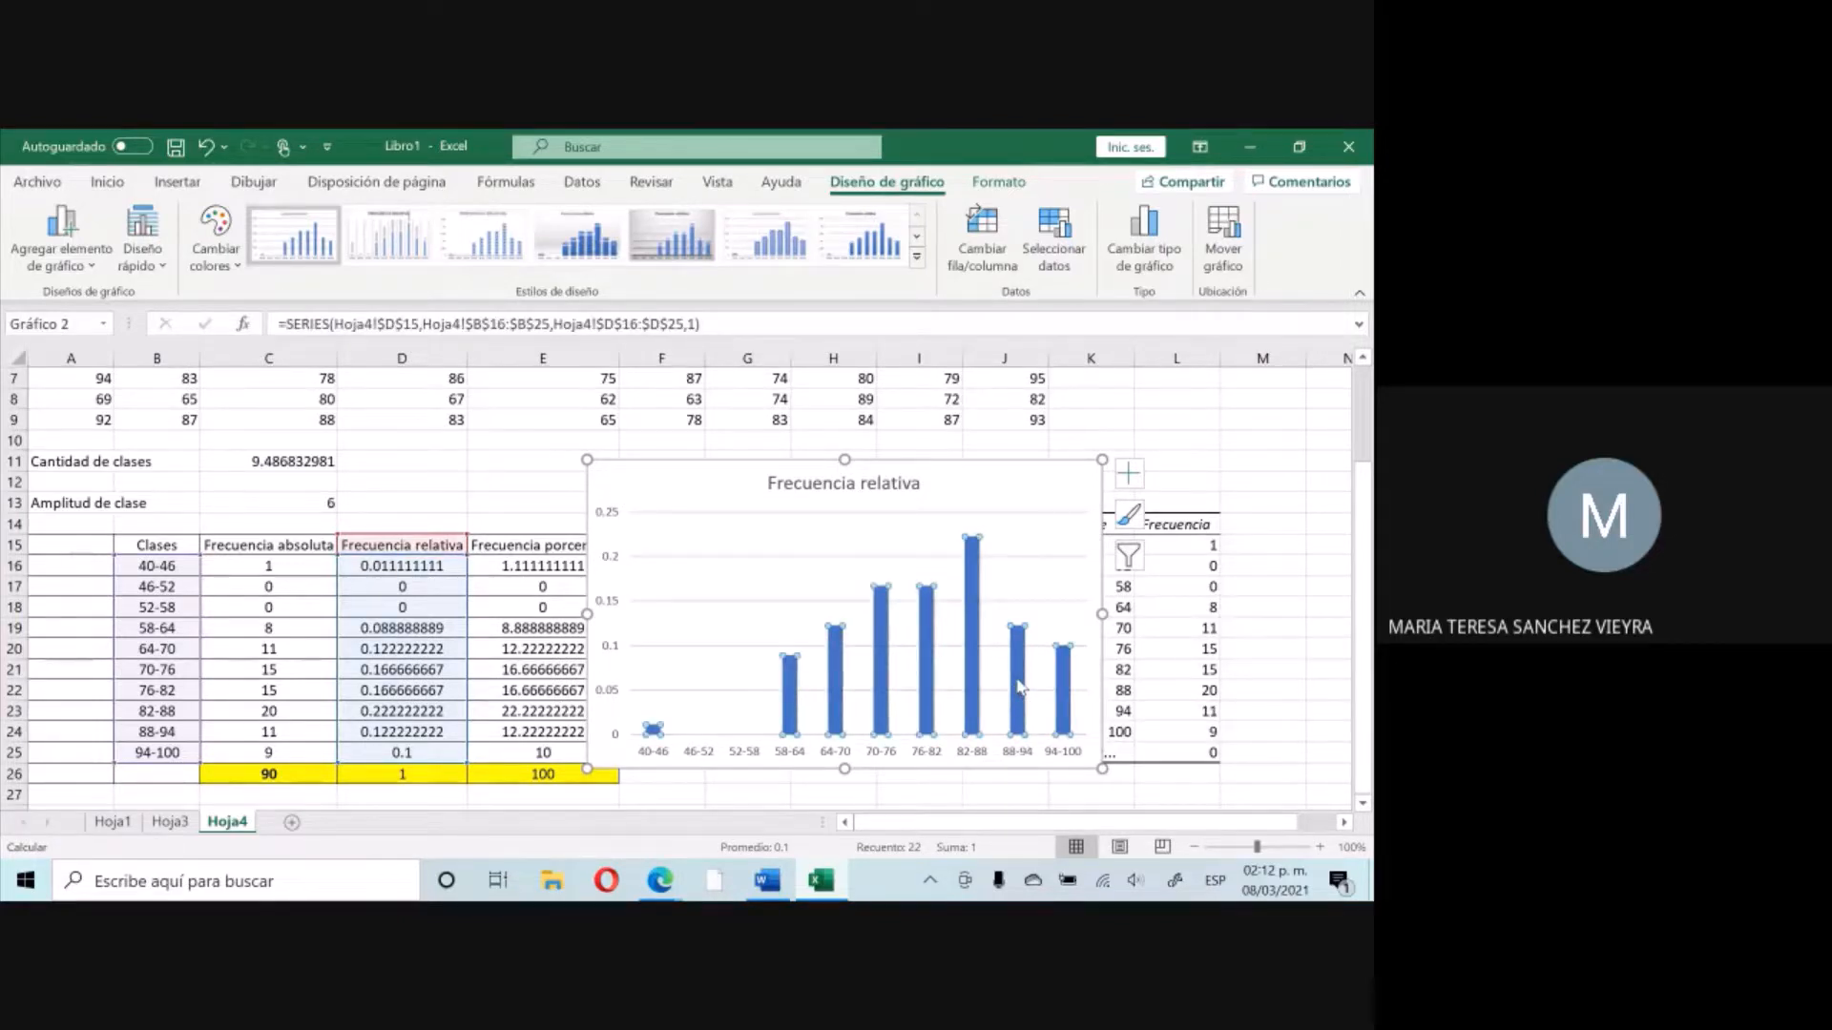
pyautogui.rightClick(1019, 686)
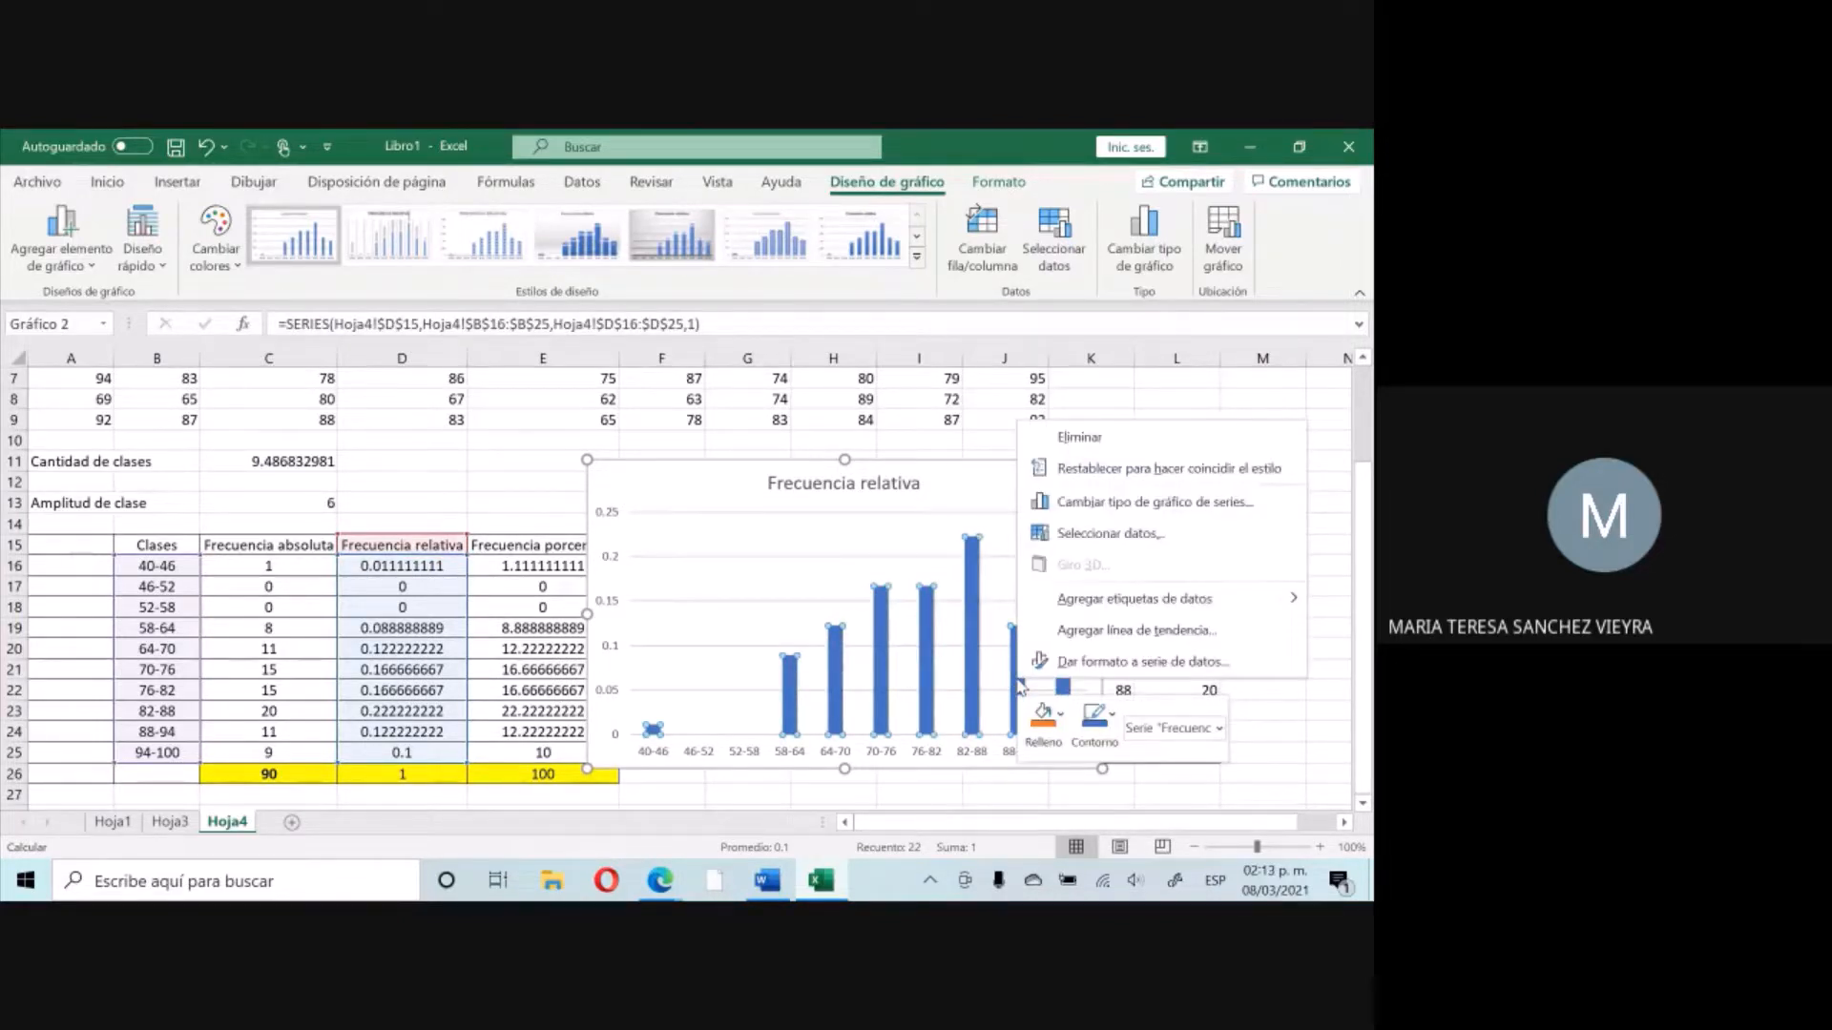
pyautogui.click(1085, 662)
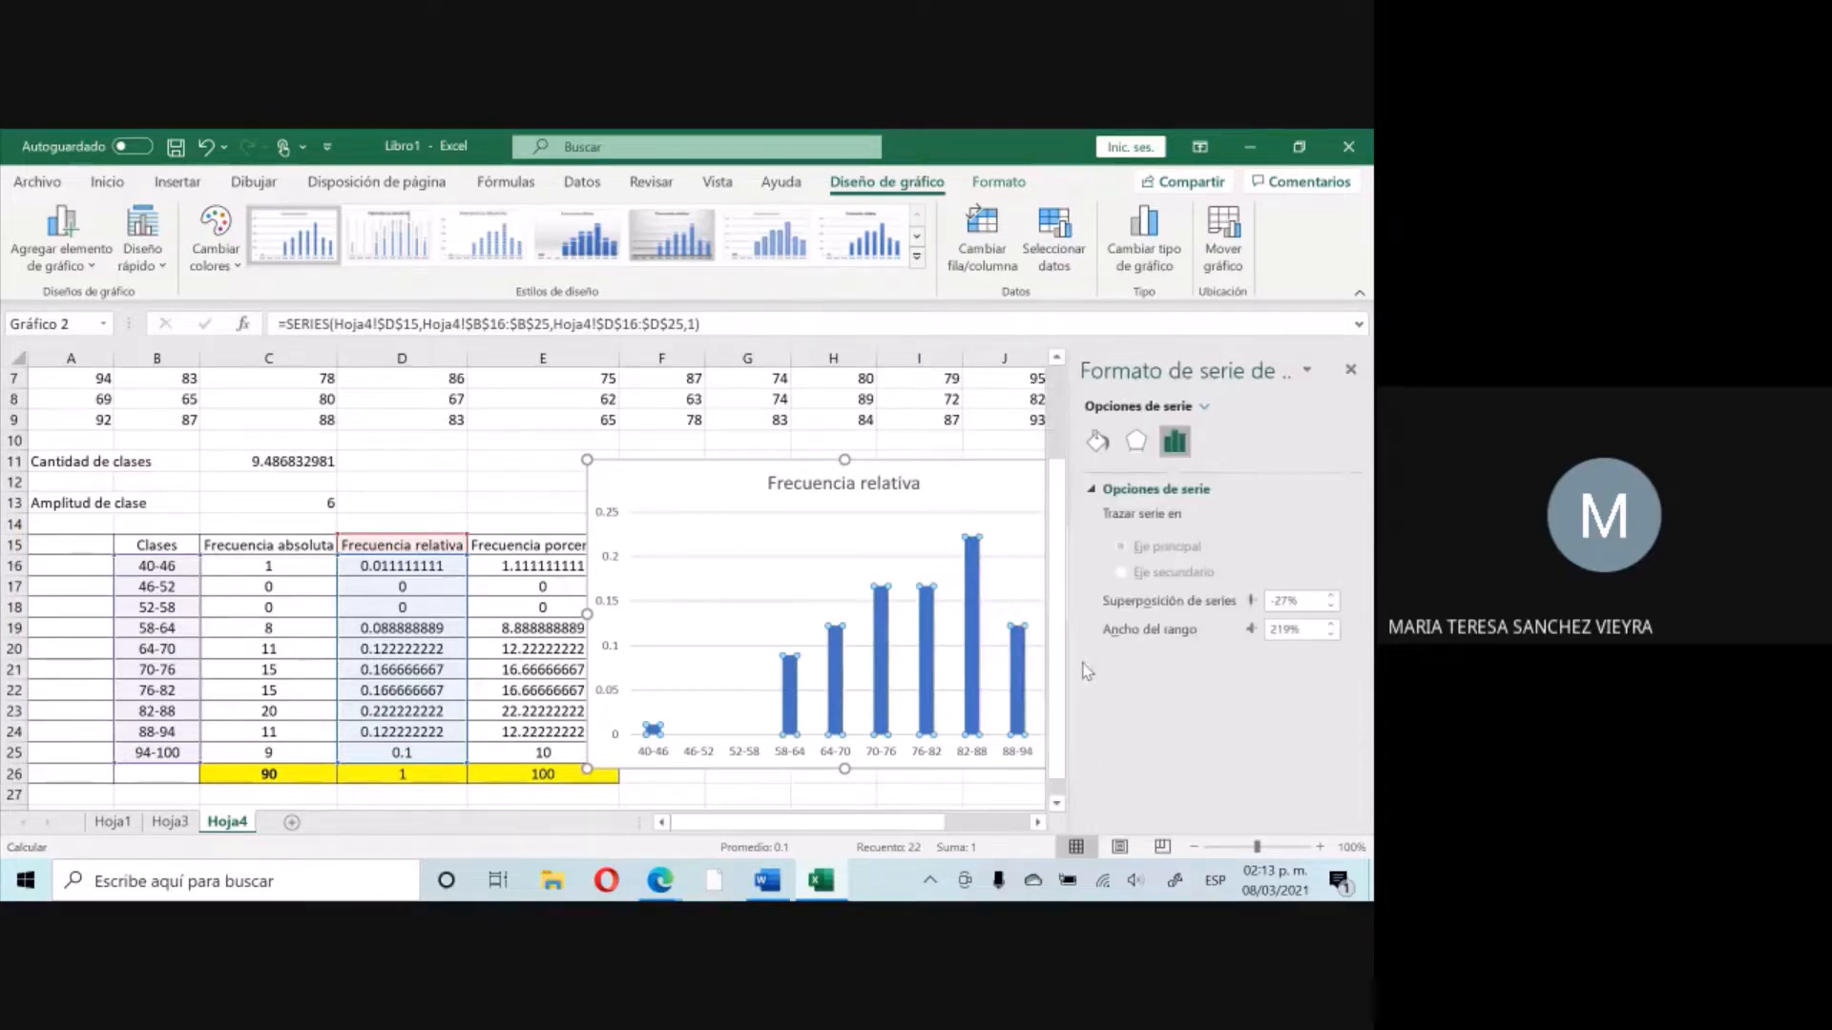
pyautogui.doubleClick(1296, 634)
pyautogui.write('2')
pyautogui.click(1350, 369)
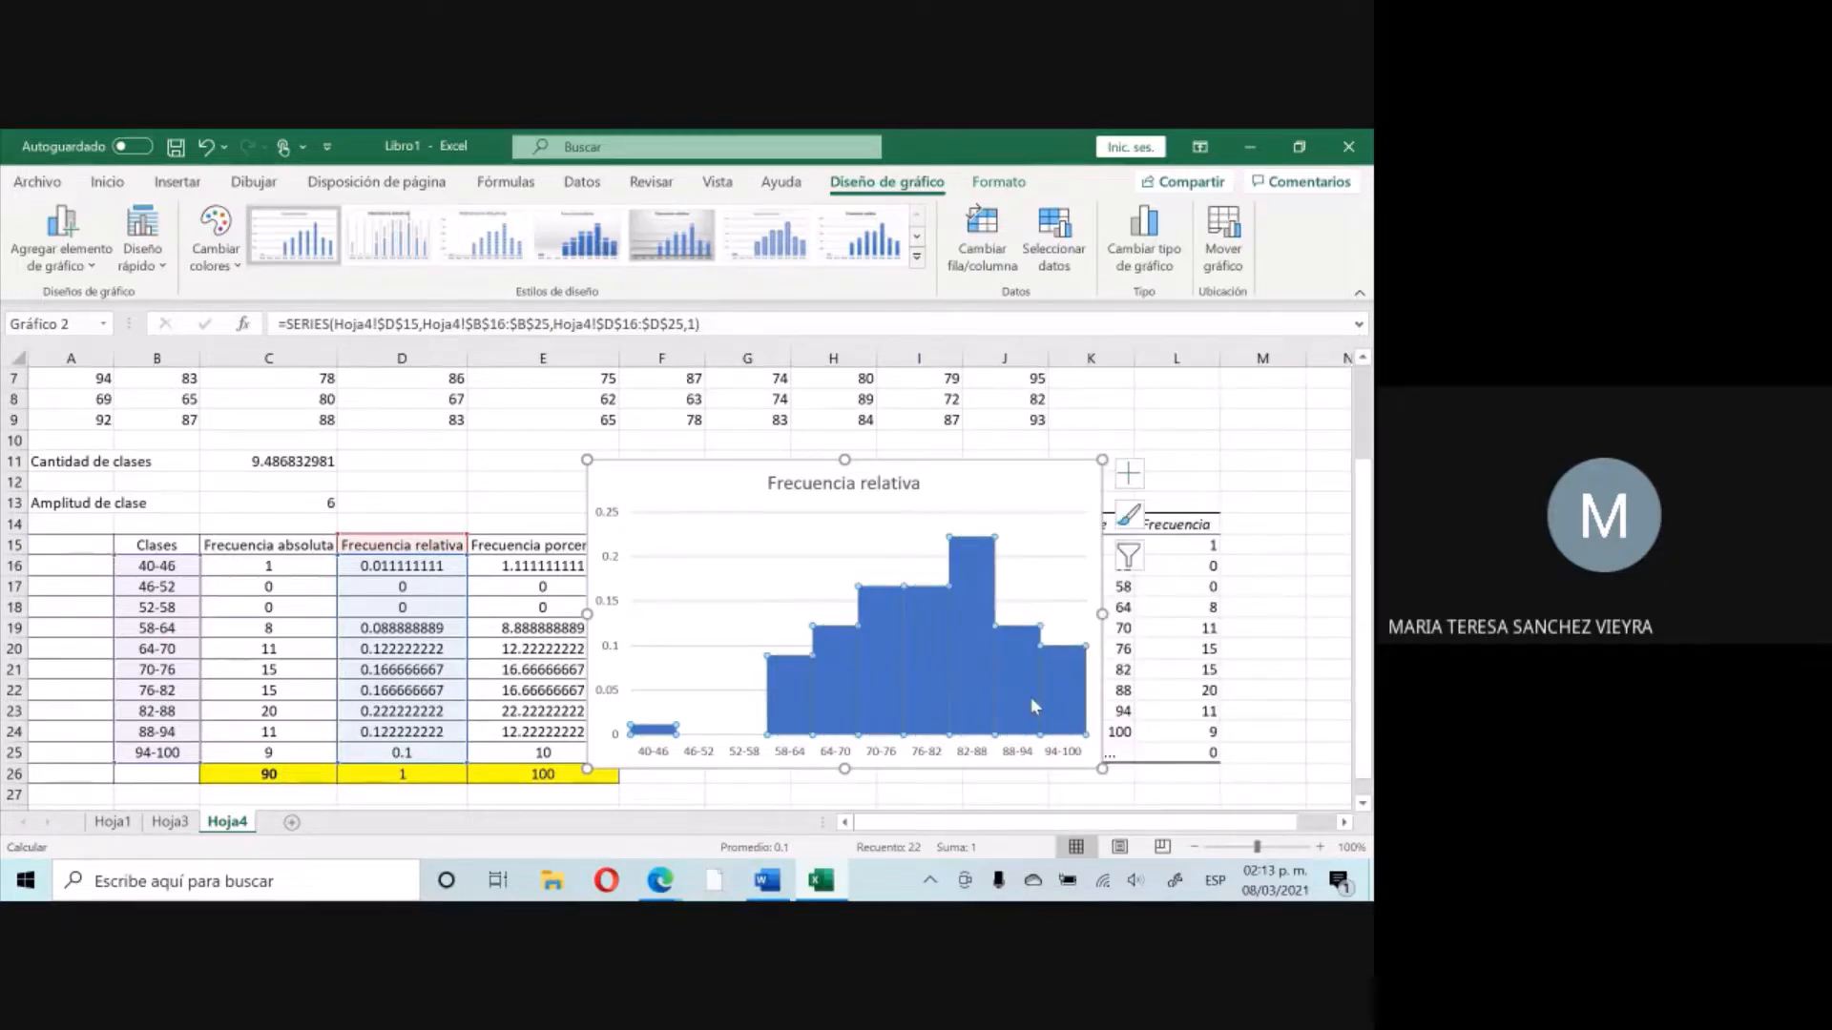
# Add axis titles to the relative frequency chart and name the vertical axis "Frecuencia relativa".
pyautogui.moveTo(1032, 704)
pyautogui.click(1129, 476)
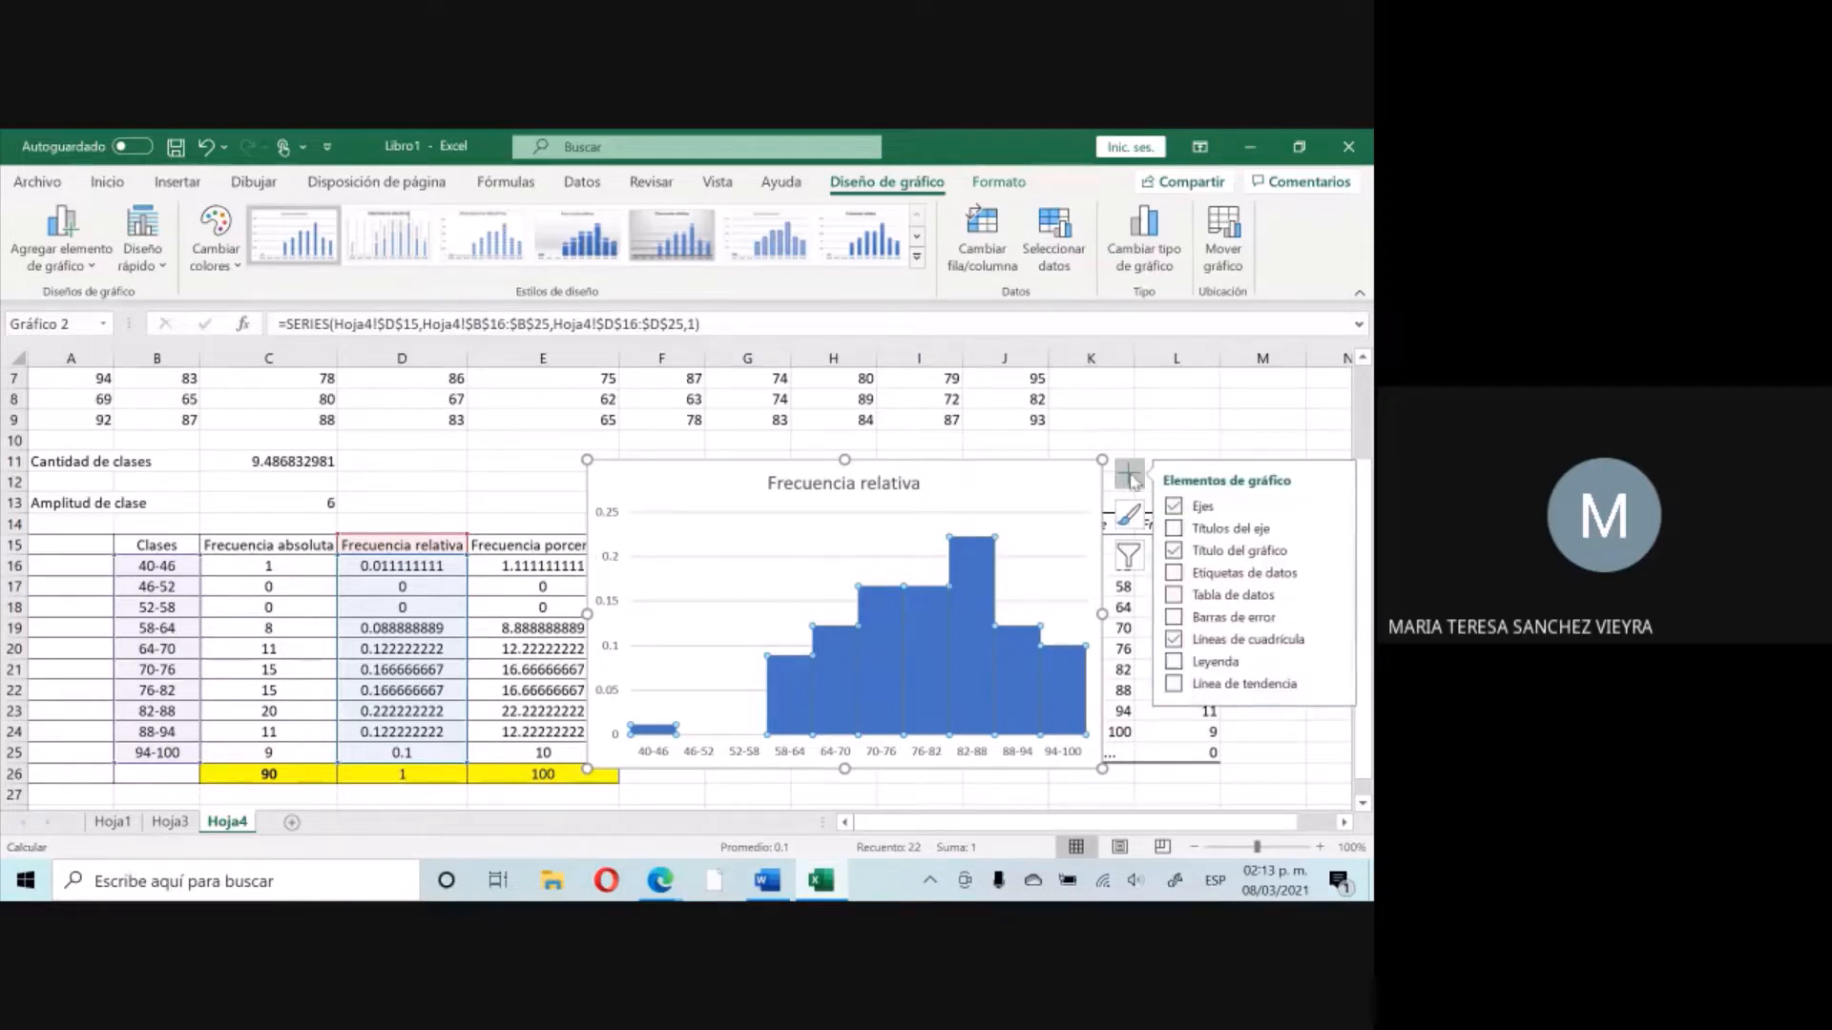
pyautogui.click(1175, 530)
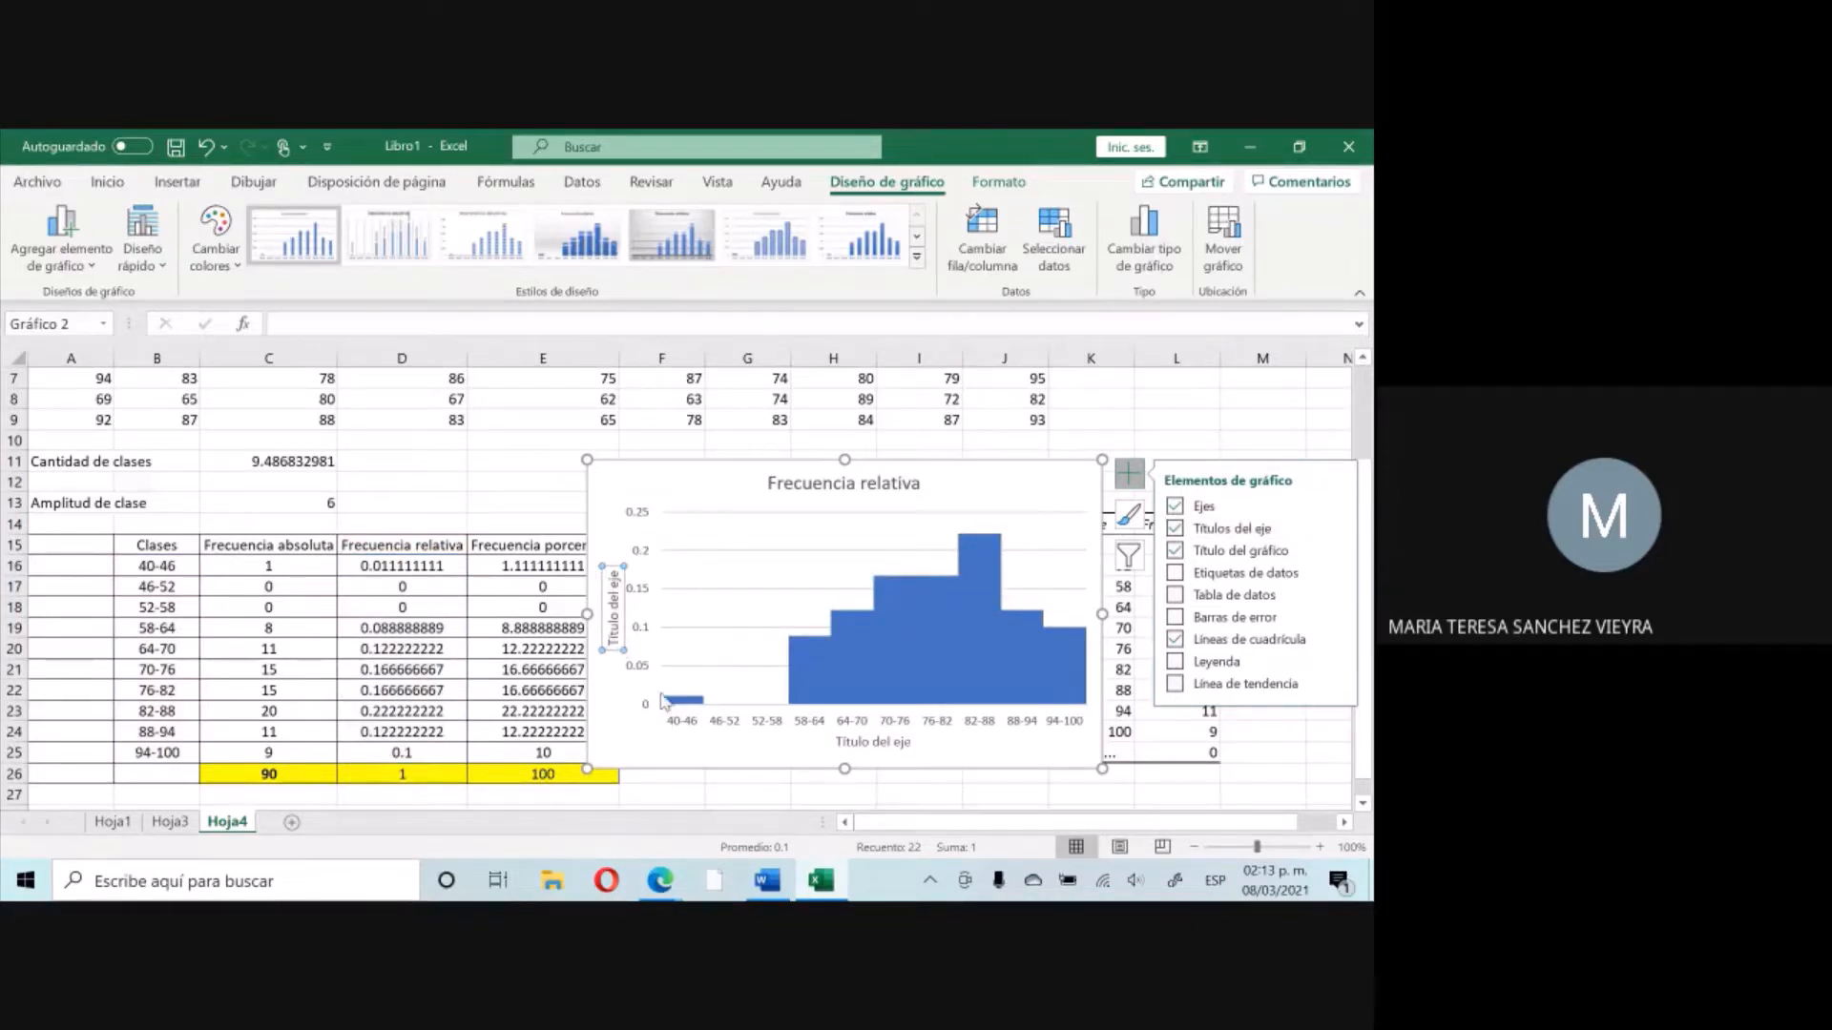
pyautogui.click(620, 575)
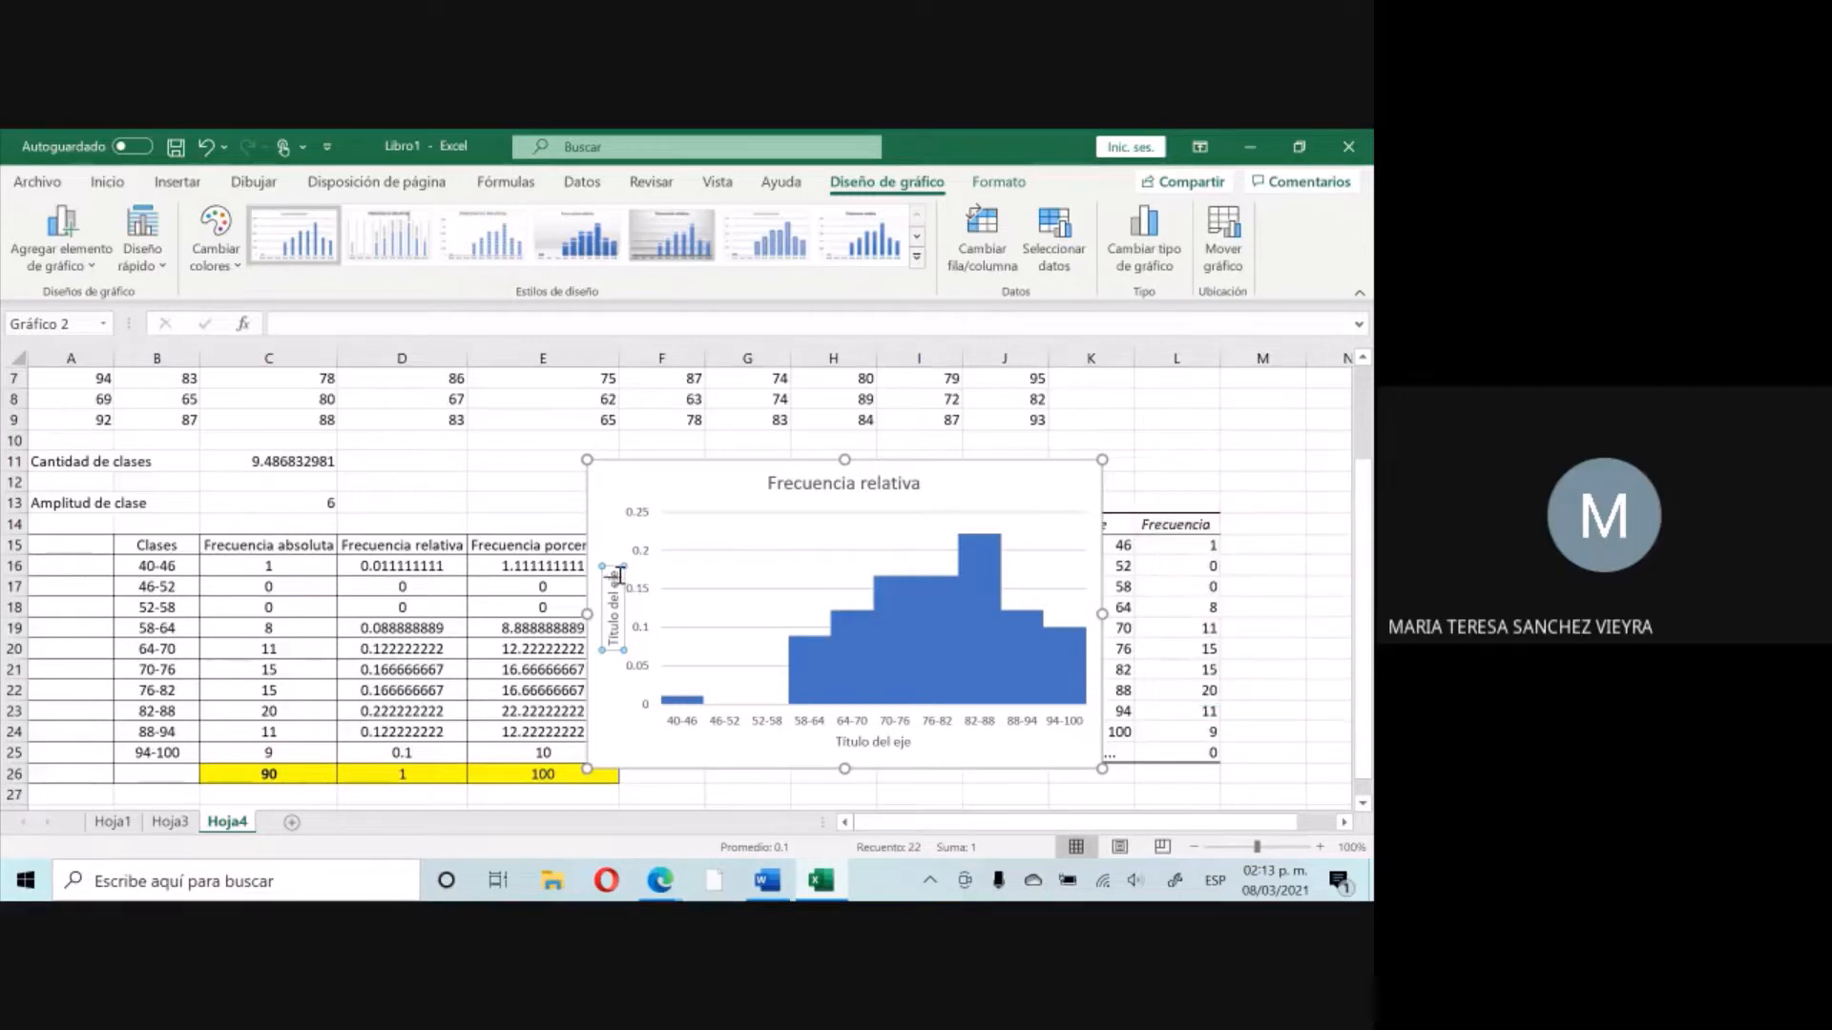
pyautogui.press('Delete')
pyautogui.write('Frecuencia')
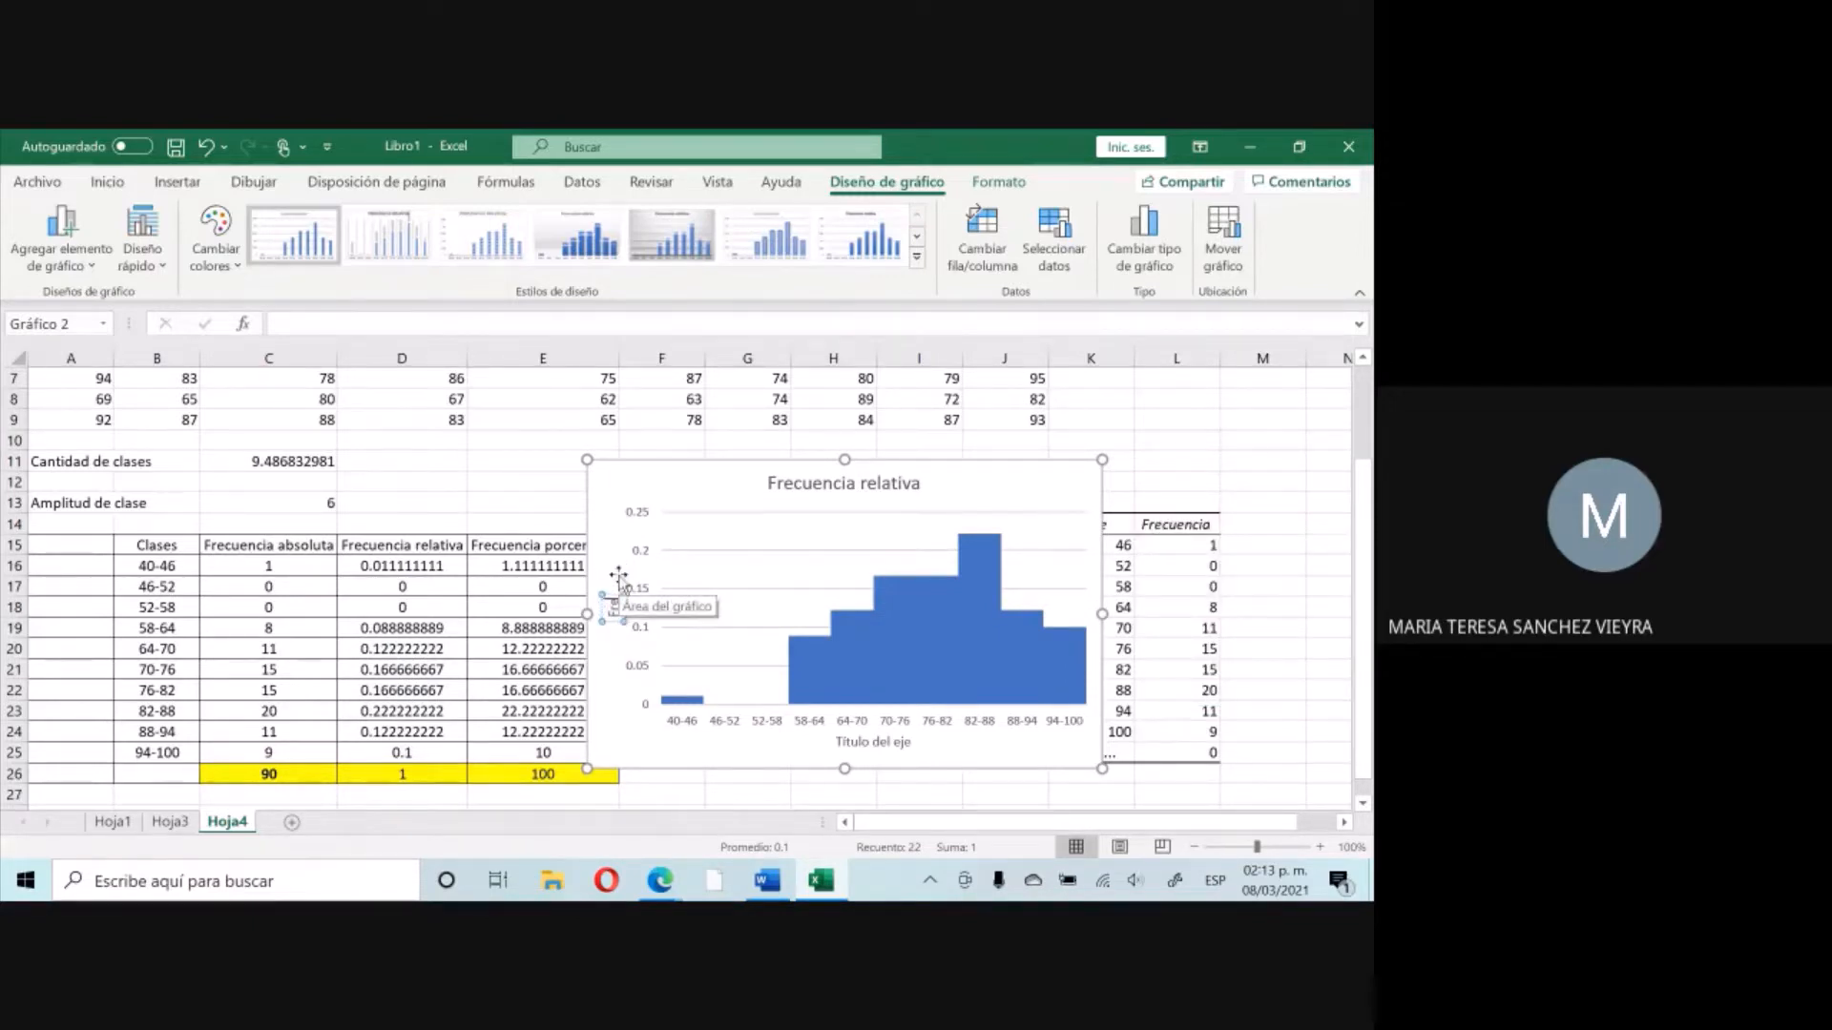
pyautogui.write(' relativa')
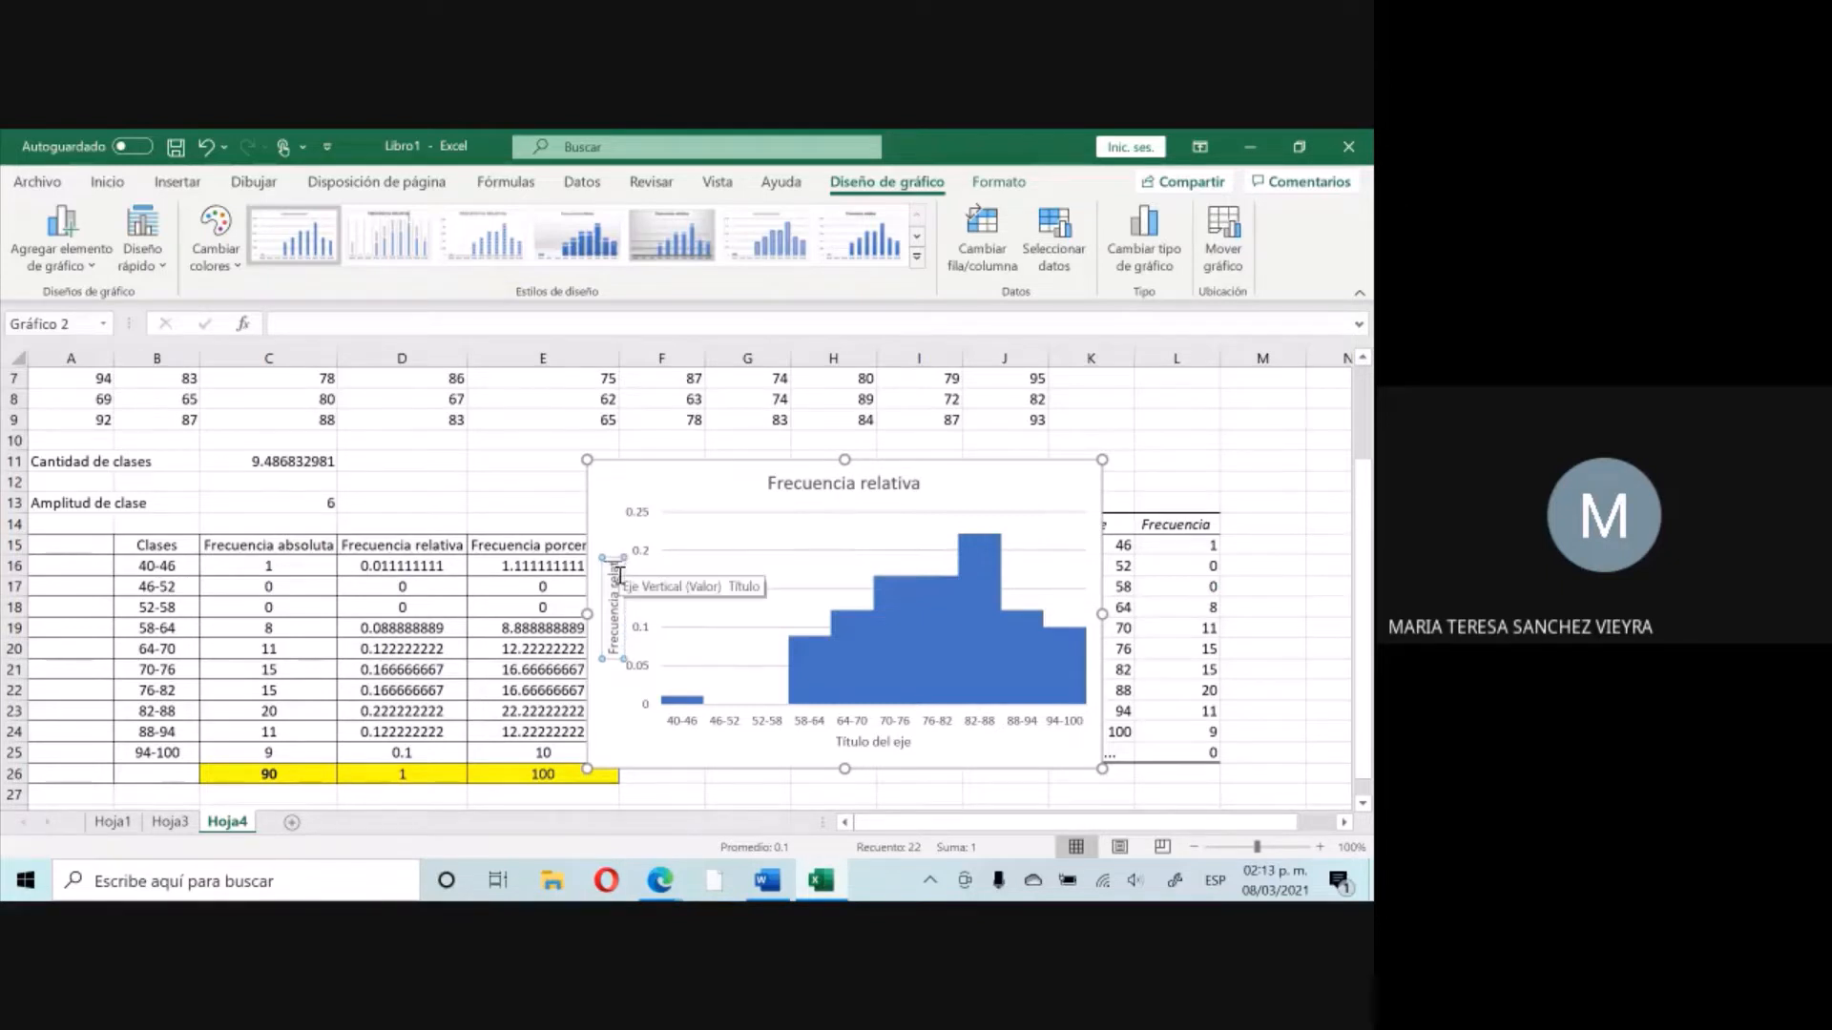
# Replace the horizontal axis title of the relative frequency chart with "Calificación".
pyautogui.doubleClick(888, 742)
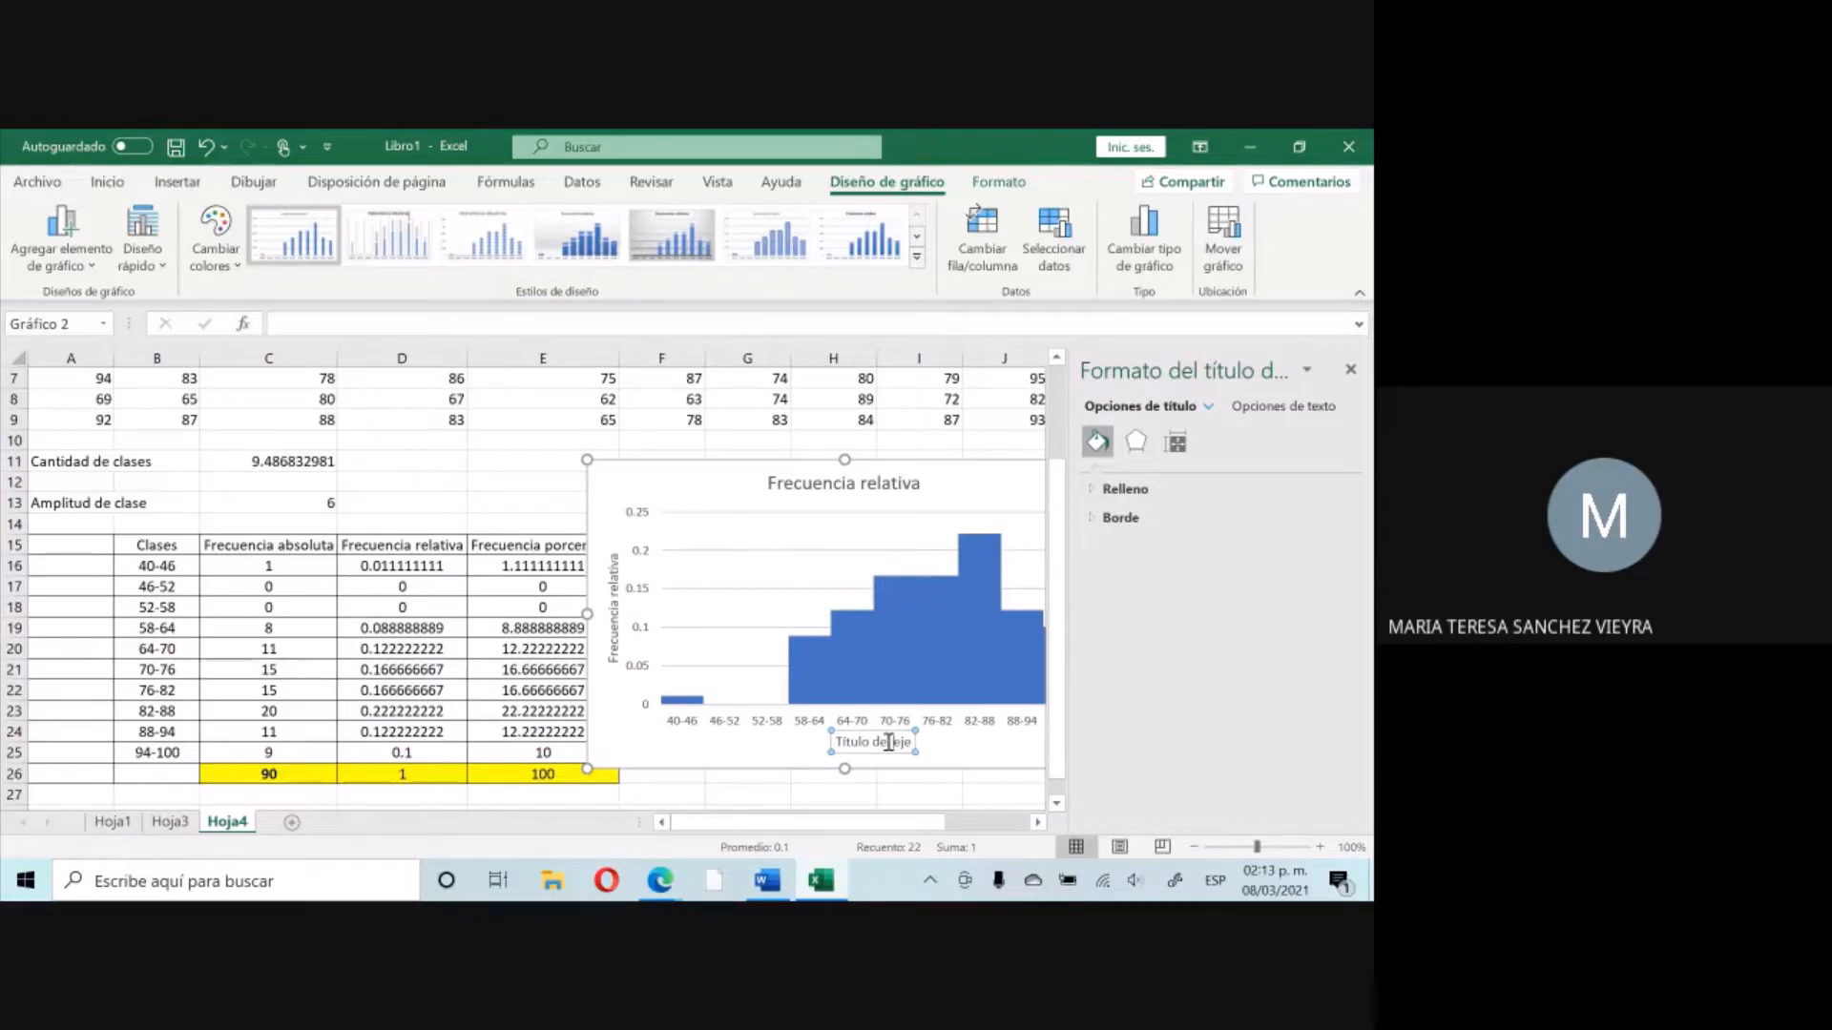
pyautogui.press('BackSpace')
pyautogui.press('BackSpace')
pyautogui.press('BackSpace')
pyautogui.press('BackSpace')
pyautogui.press('BackSpace')
pyautogui.press('BackSpace')
pyautogui.press('BackSpace')
pyautogui.press('BackSpace')
pyautogui.press('BackSpace')
pyautogui.press('BackSpace')
pyautogui.press('BackSpace')
pyautogui.press('BackSpace')
pyautogui.press('BackSpace')
pyautogui.press('BackSpace')
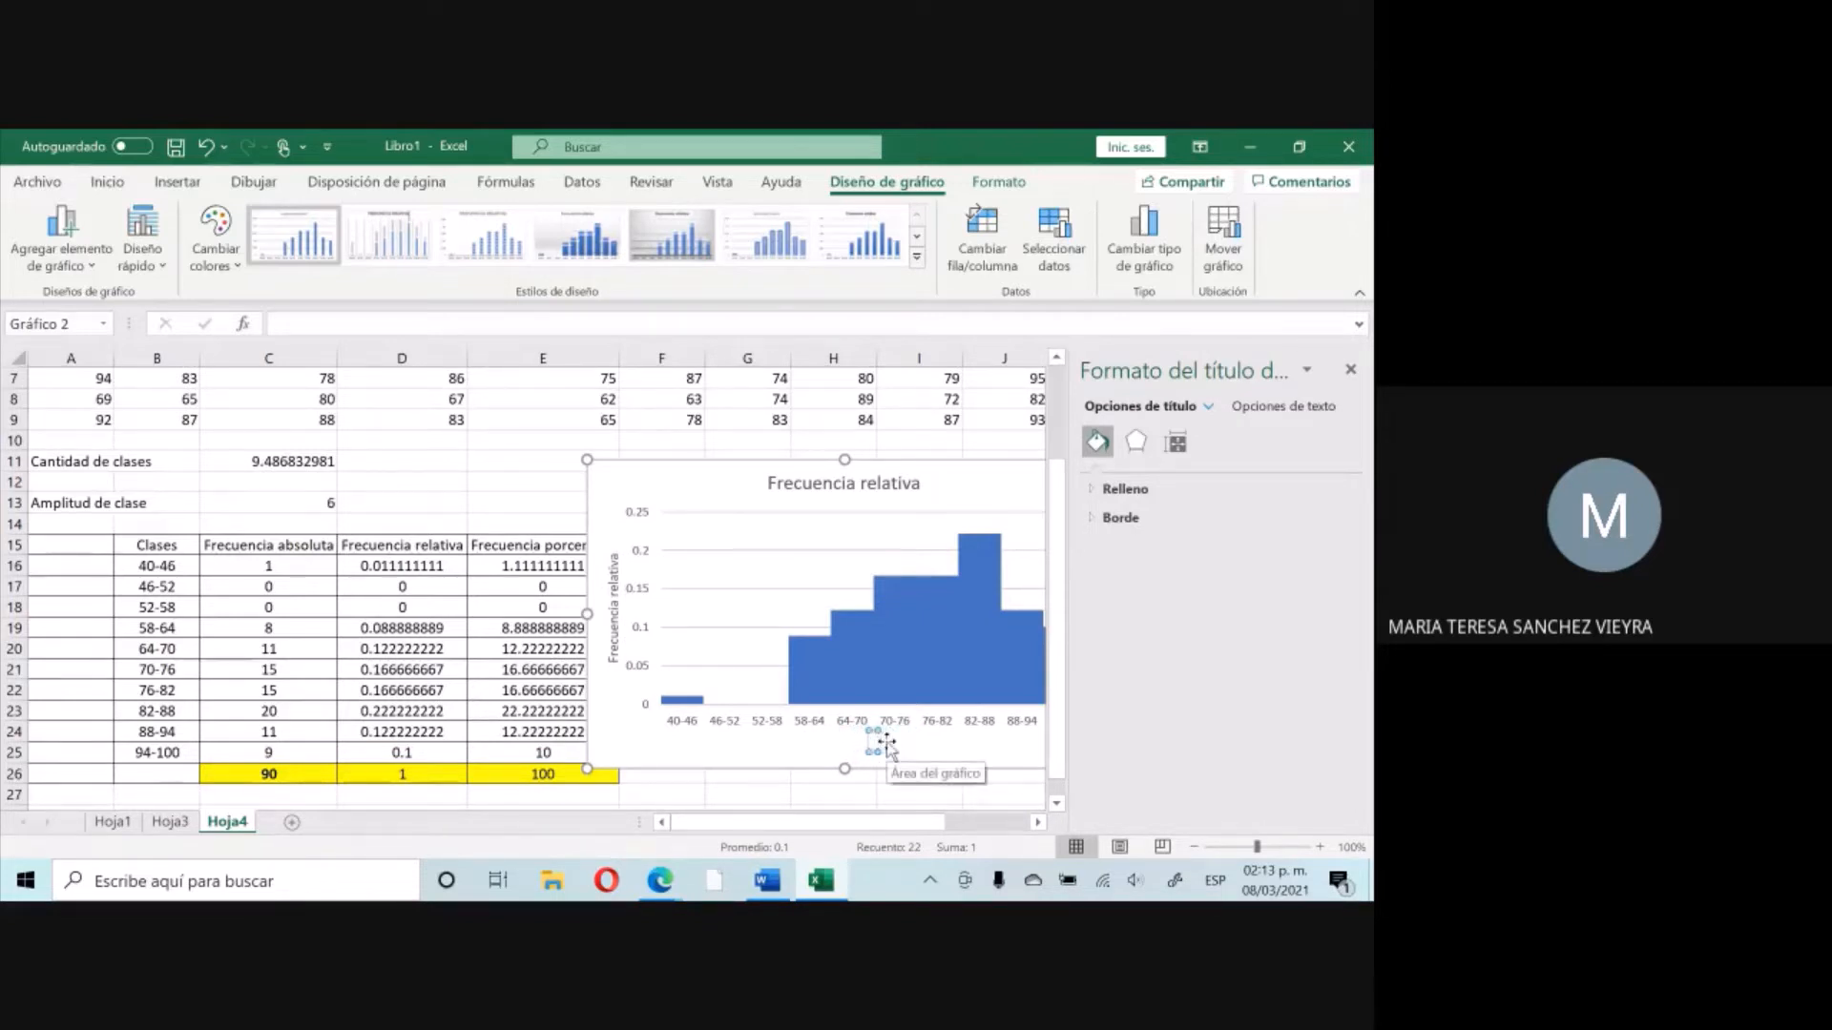
pyautogui.write('Calificaci')
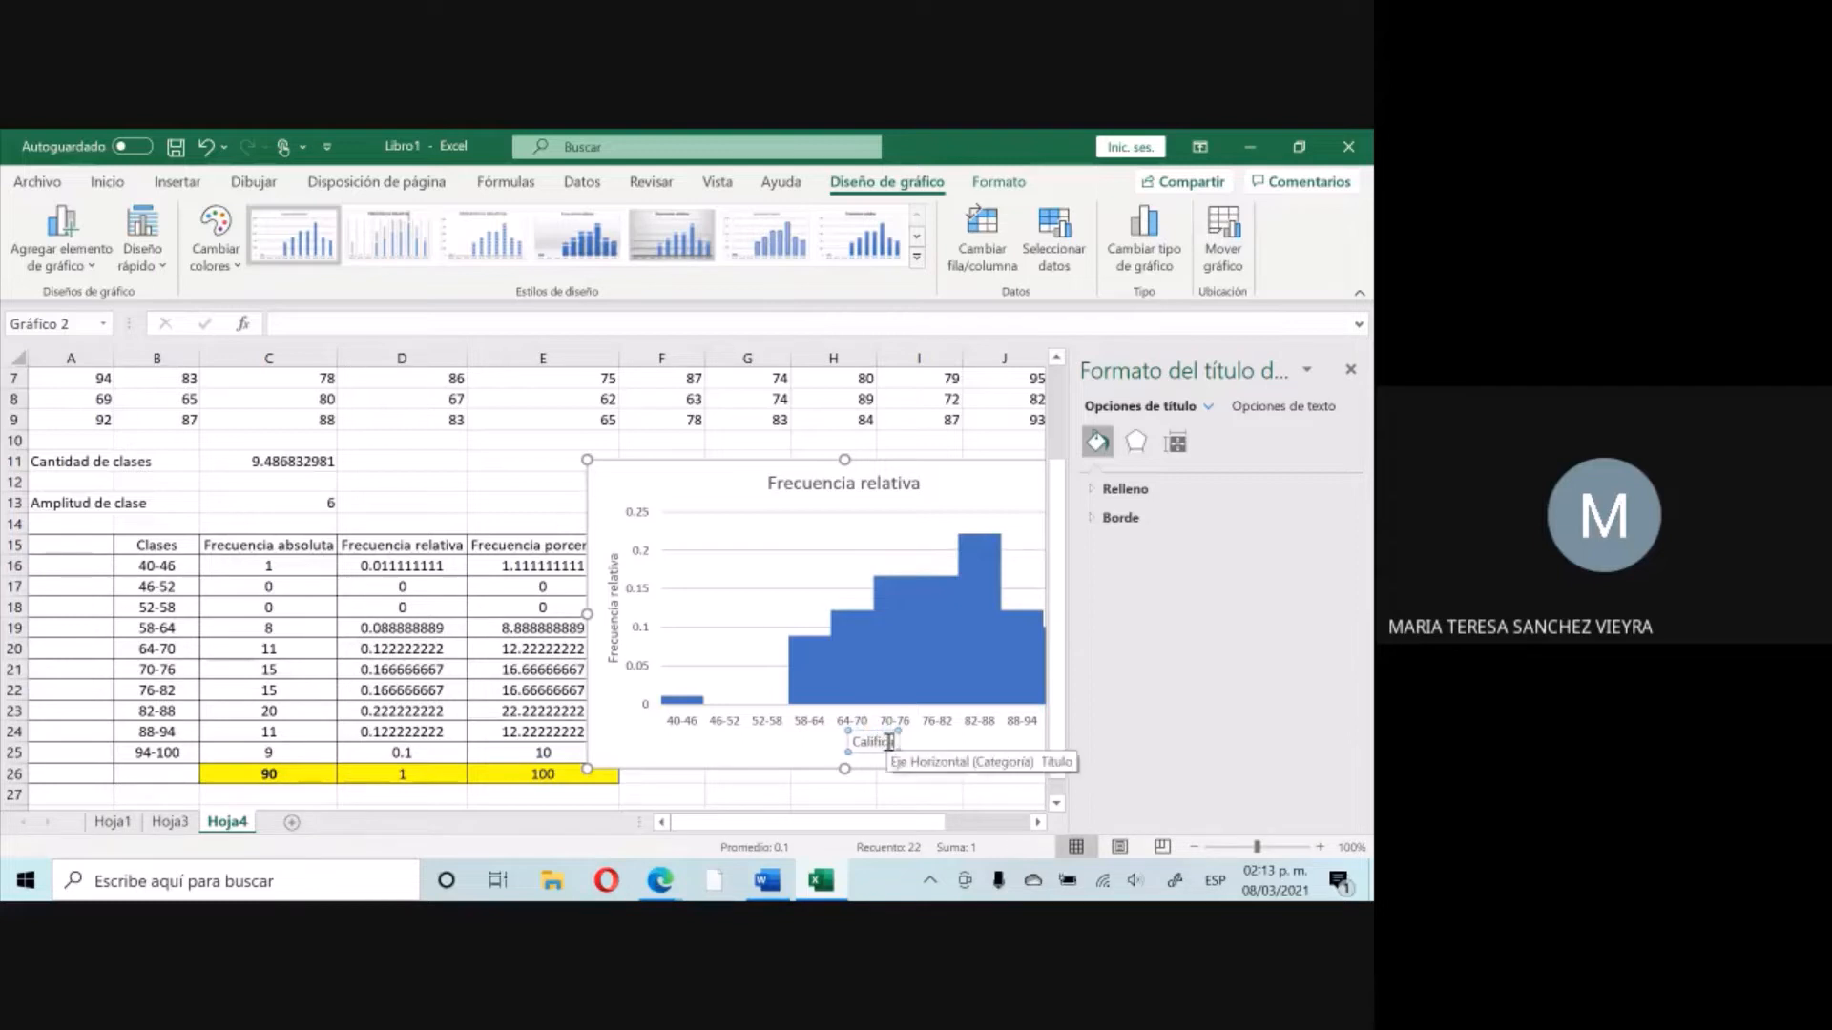
pyautogui.write('ón')
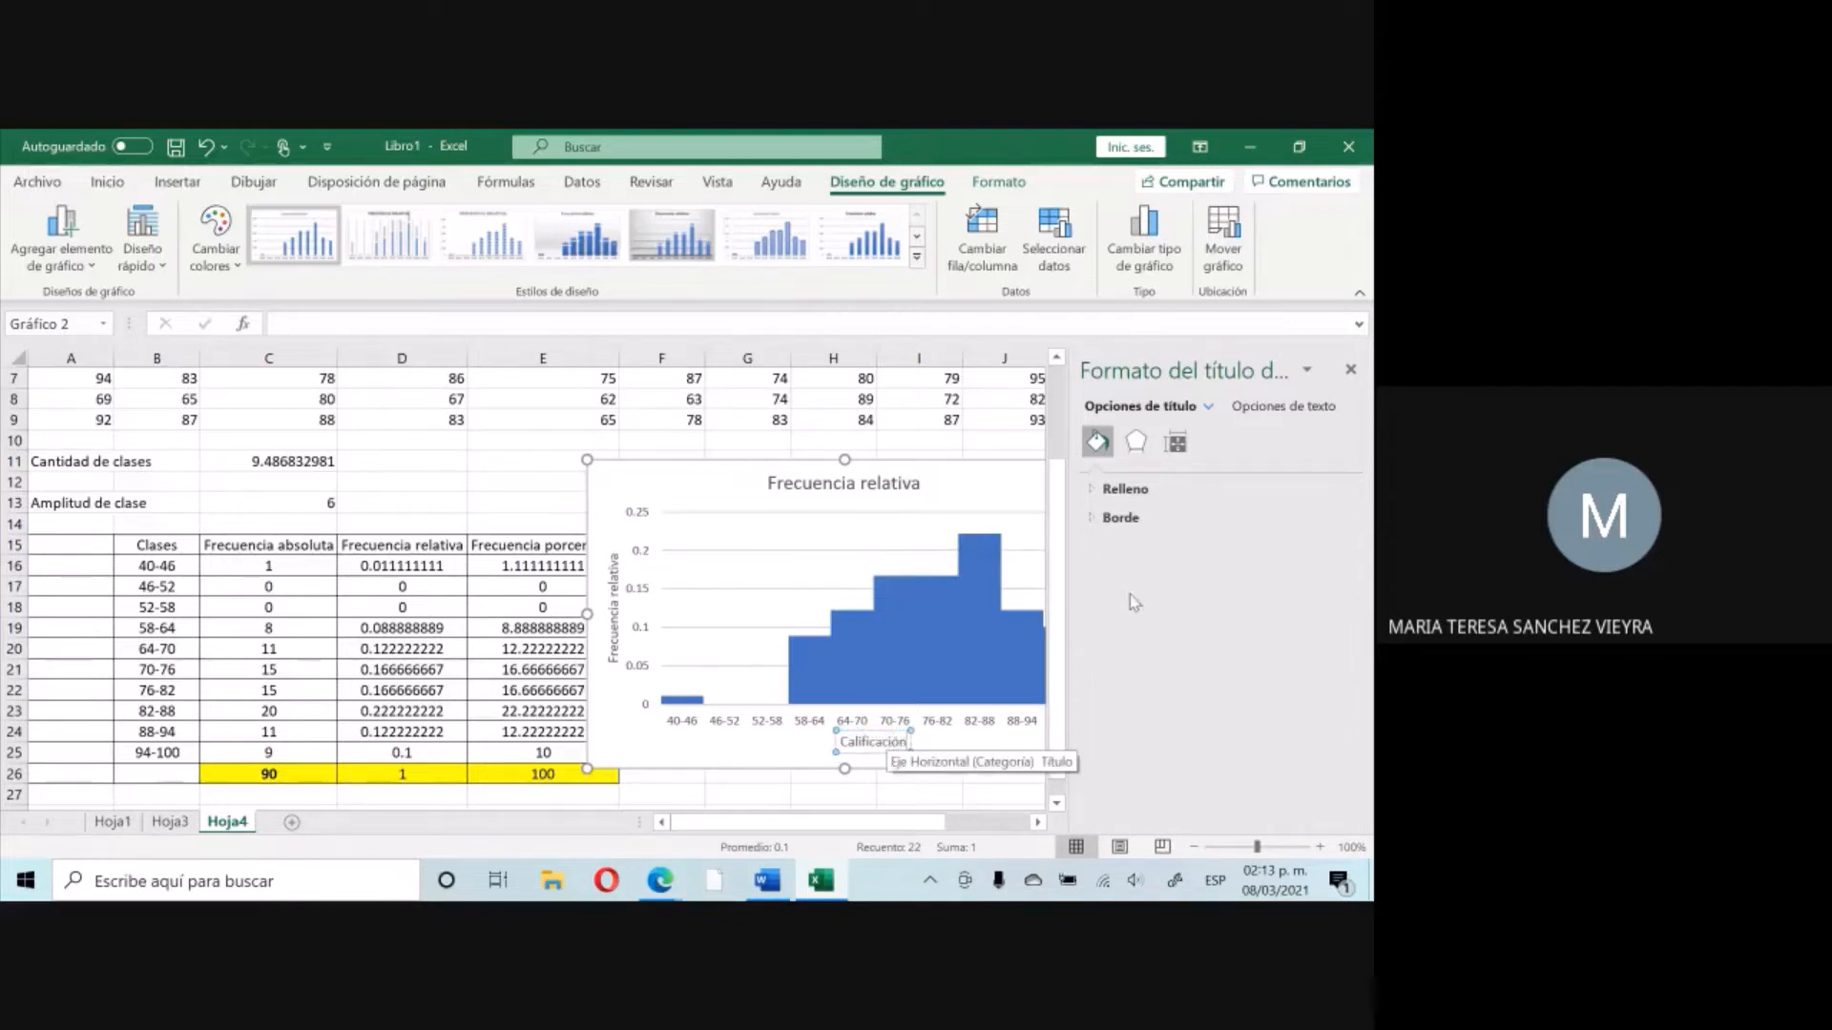
pyautogui.click(1353, 374)
pyautogui.click(974, 752)
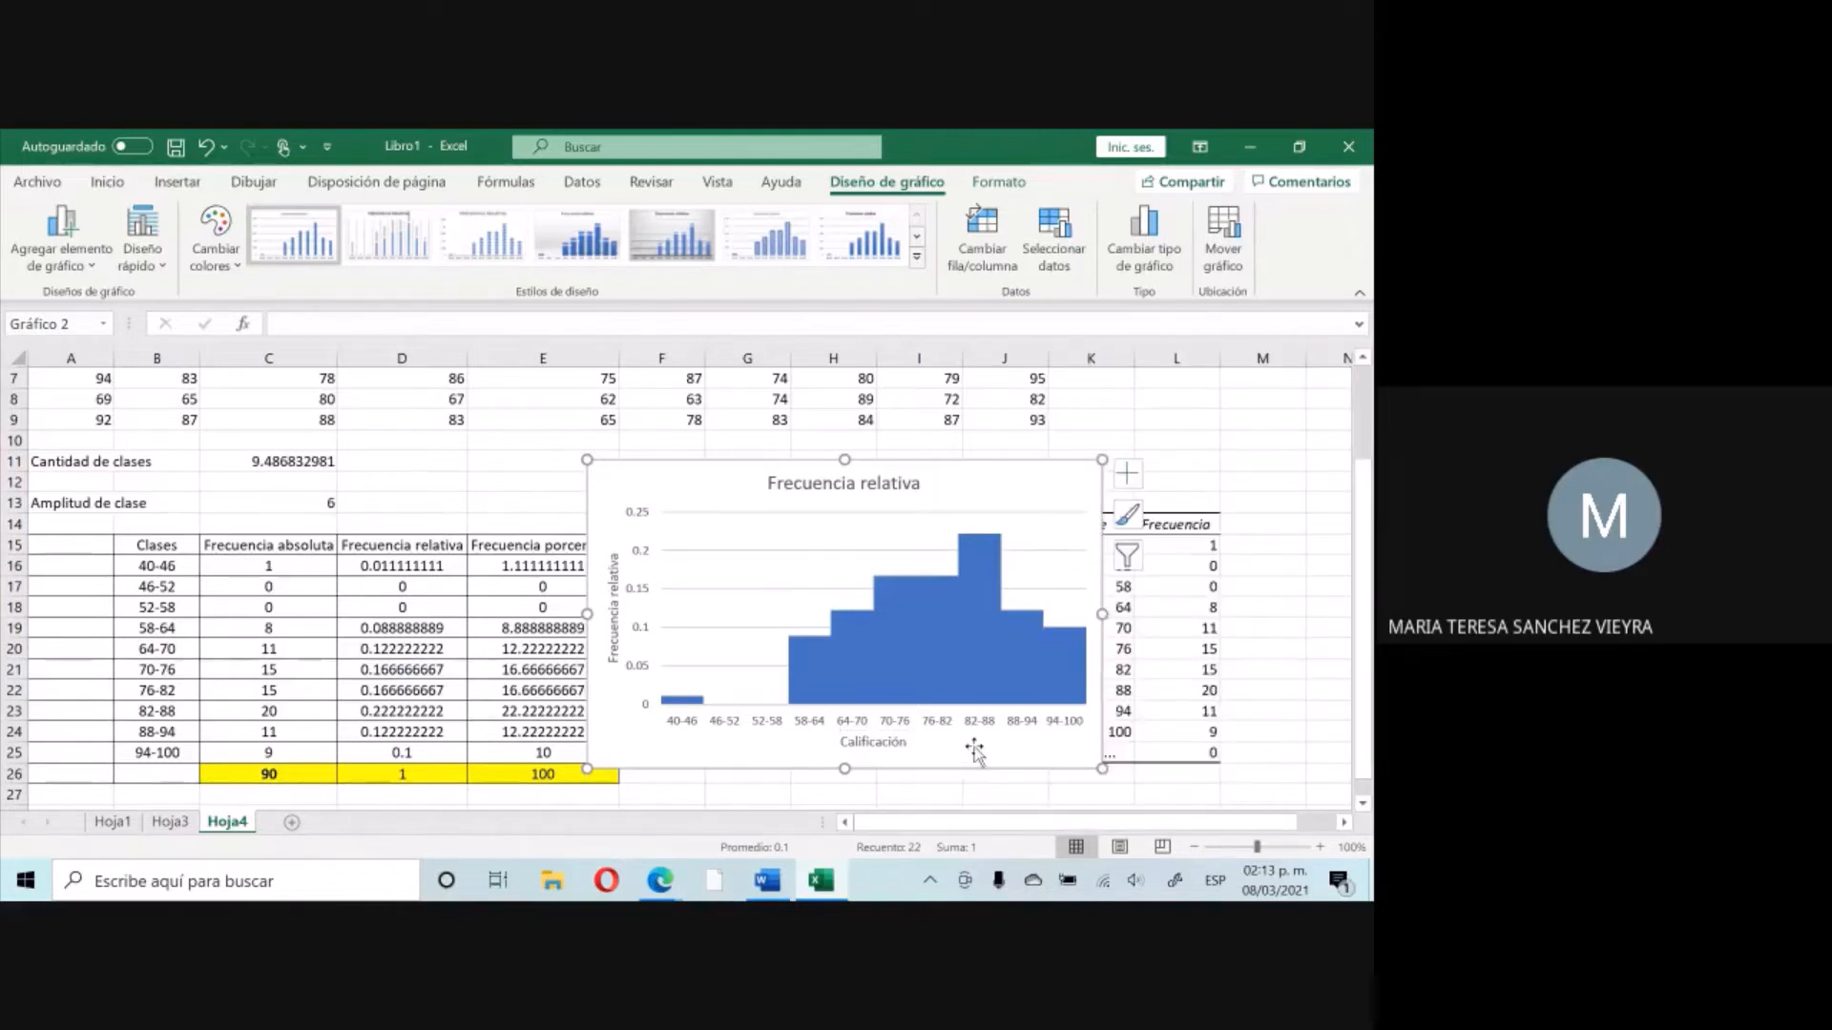